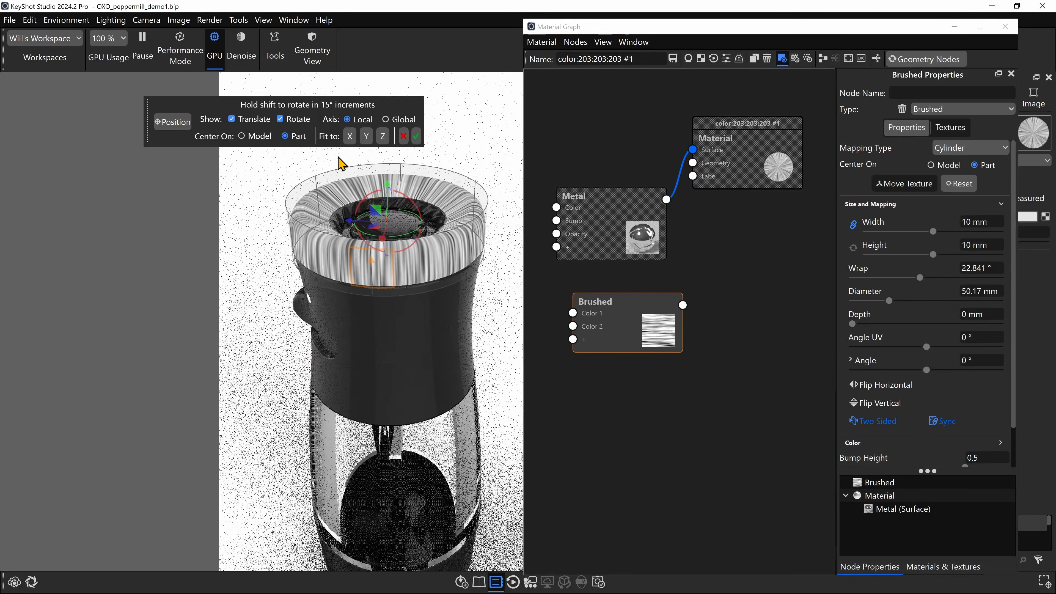
# Confirm the texture placement and set the Brushed texture's Angle UV to 90°.
pyautogui.click(416, 136)
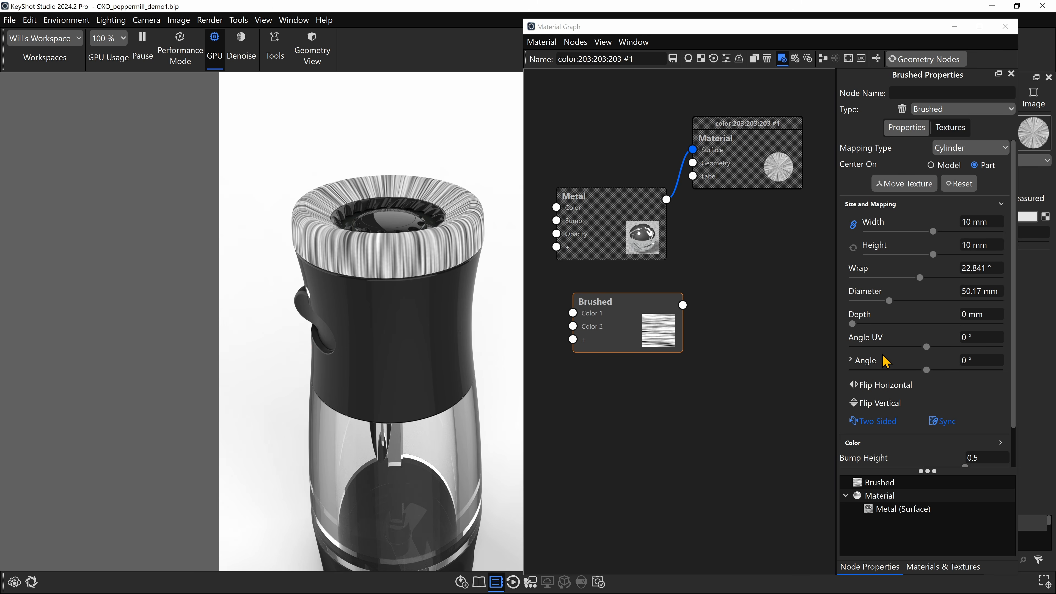
pyautogui.moveTo(926, 347)
pyautogui.mouseDown()
pyautogui.moveTo(937, 356)
pyautogui.moveTo(923, 352)
pyautogui.mouseUp()
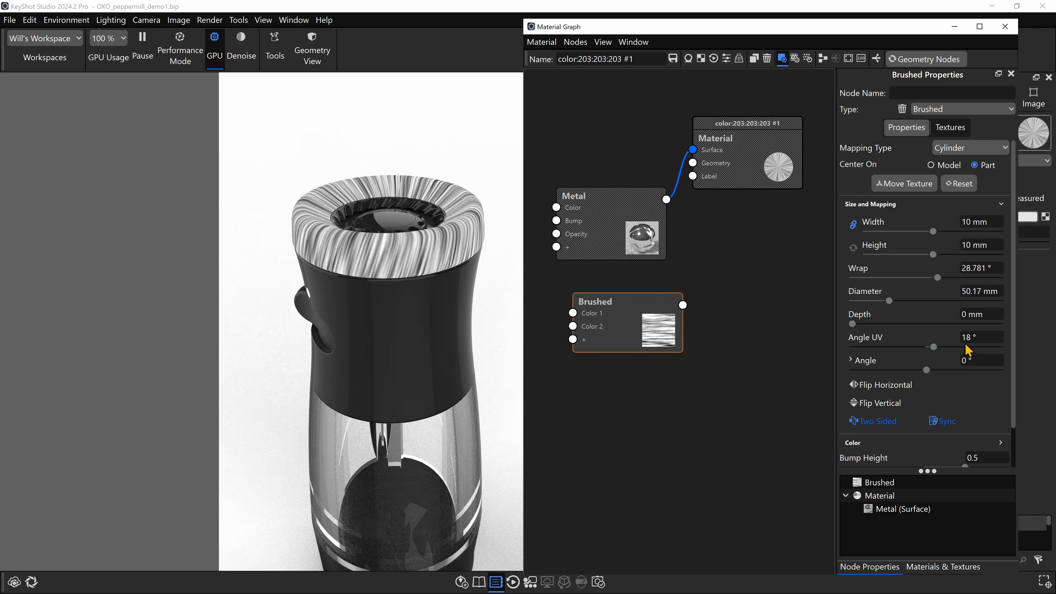
pyautogui.click(957, 338)
pyautogui.write('90')
pyautogui.press('Return')
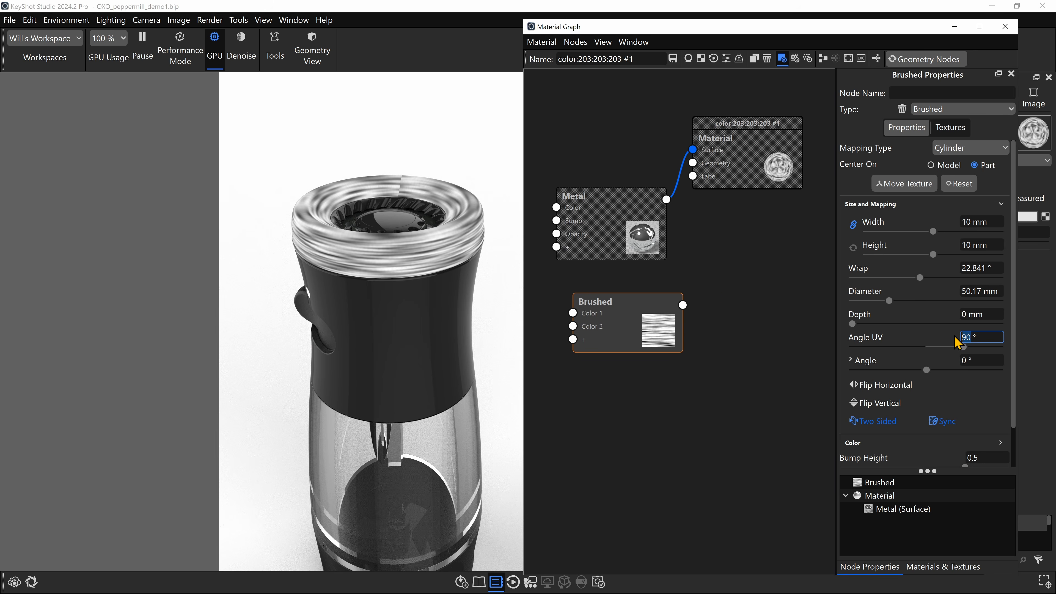
# Reduce the Brushed texture's width and height to about 2.14 mm.
pyautogui.click(428, 287)
pyautogui.moveTo(429, 287); pyautogui.dragTo(418, 364)
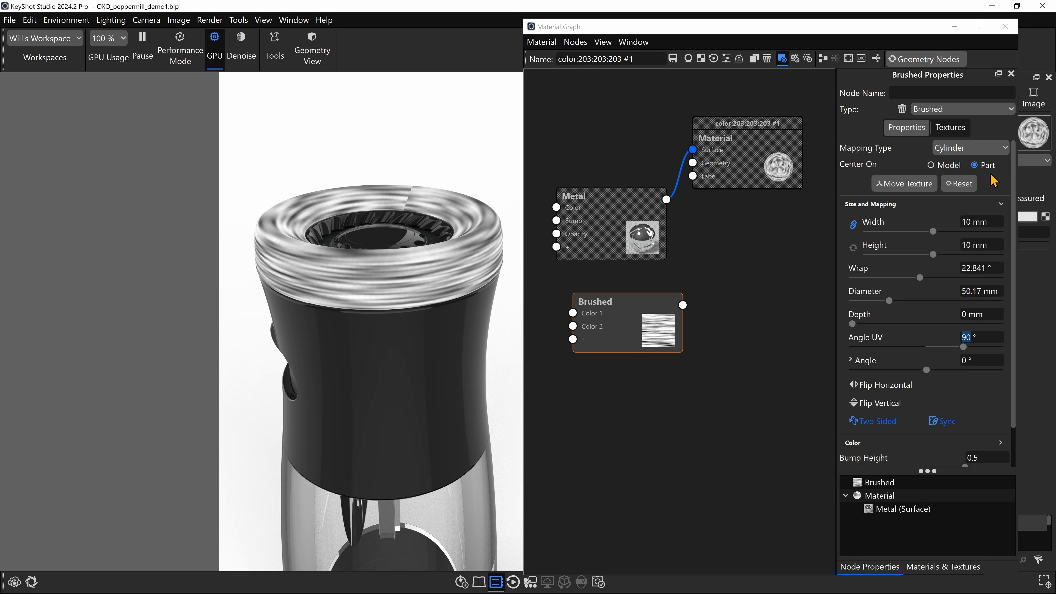
pyautogui.moveTo(934, 233); pyautogui.dragTo(882, 240)
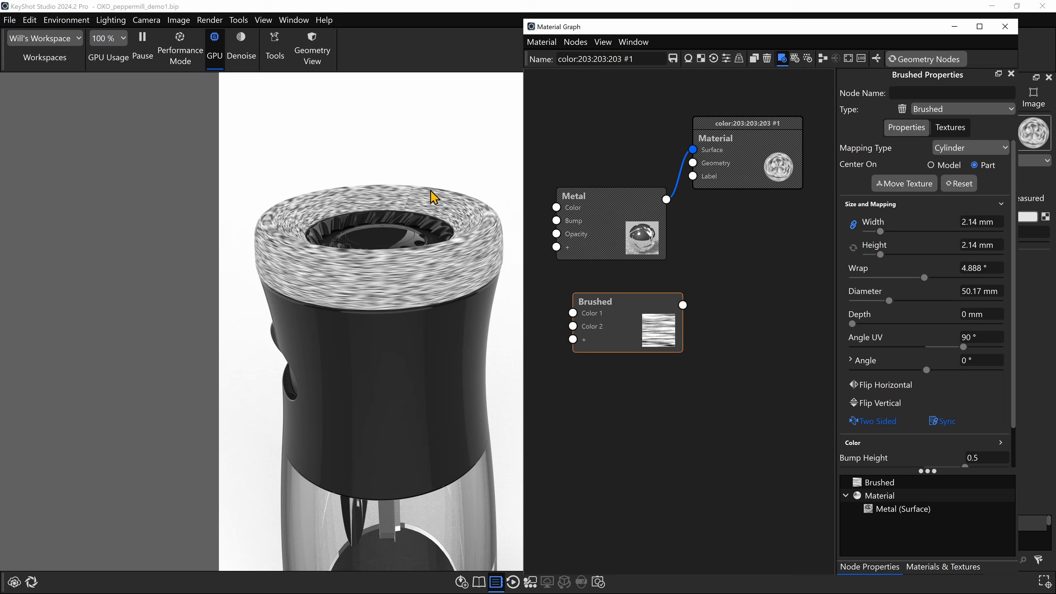
# Set the groove length of the Brushed texture to 3.
pyautogui.scroll(-2, 933, 416)
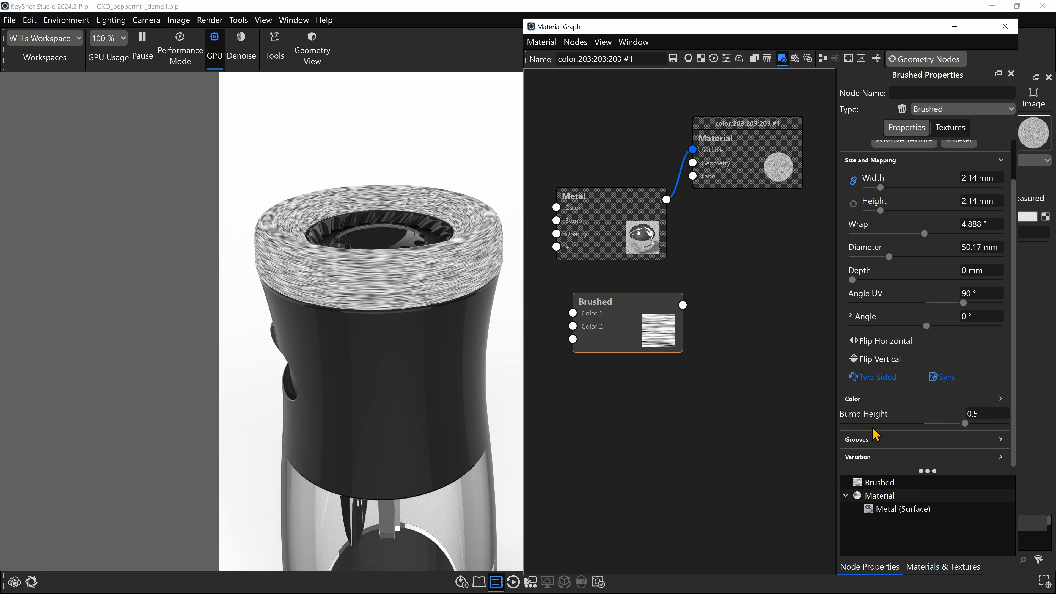
pyautogui.click(869, 447)
pyautogui.click(977, 358)
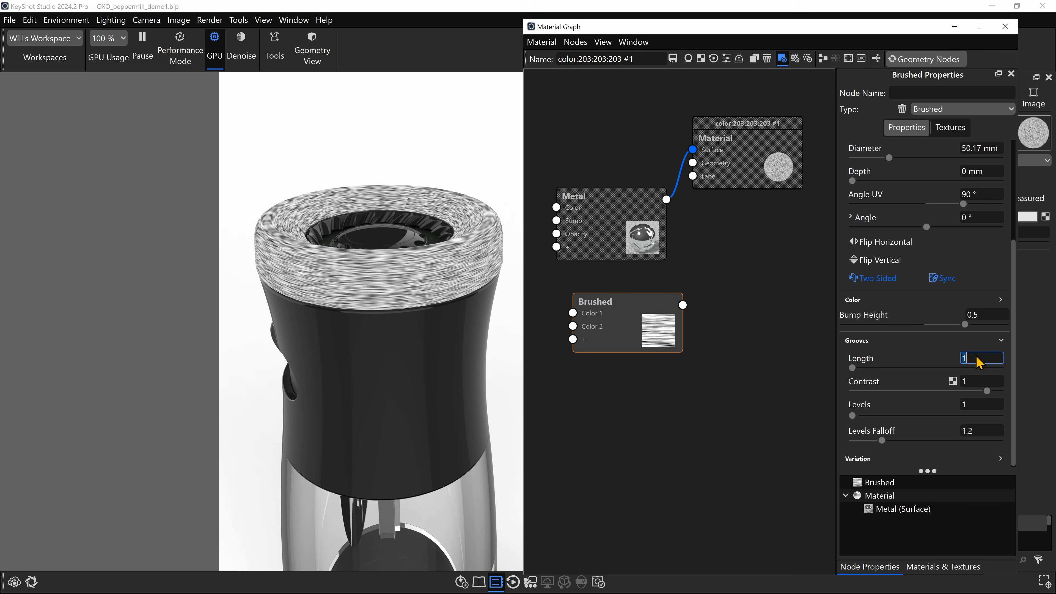
pyautogui.write('3')
pyautogui.press('Return')
pyautogui.moveTo(332, 300); pyautogui.dragTo(368, 279)
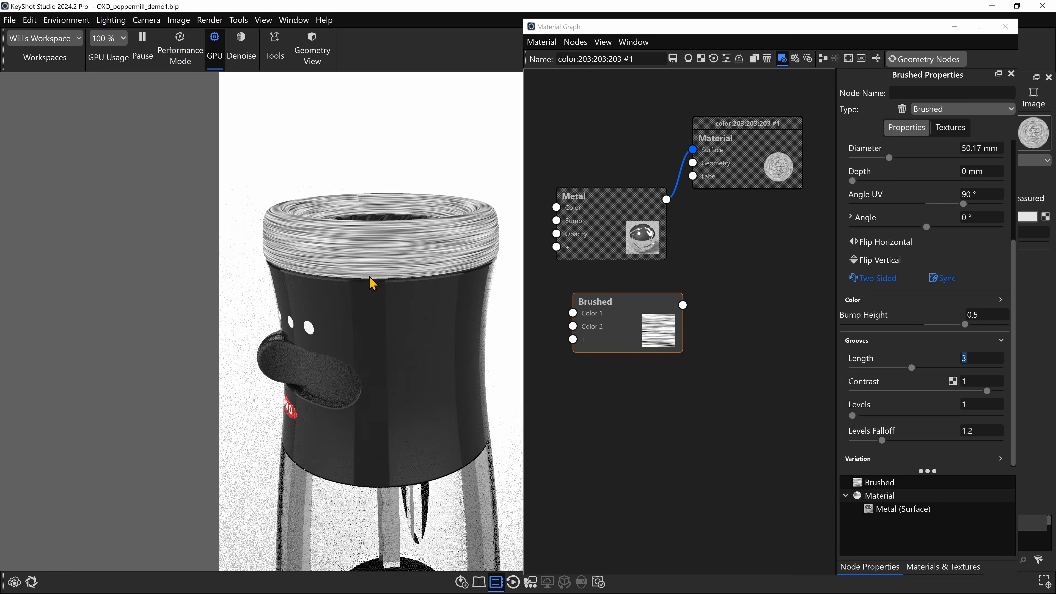
# Set the Brushed texture's linked width and height to 1 mm.
pyautogui.scroll(3, 971, 245)
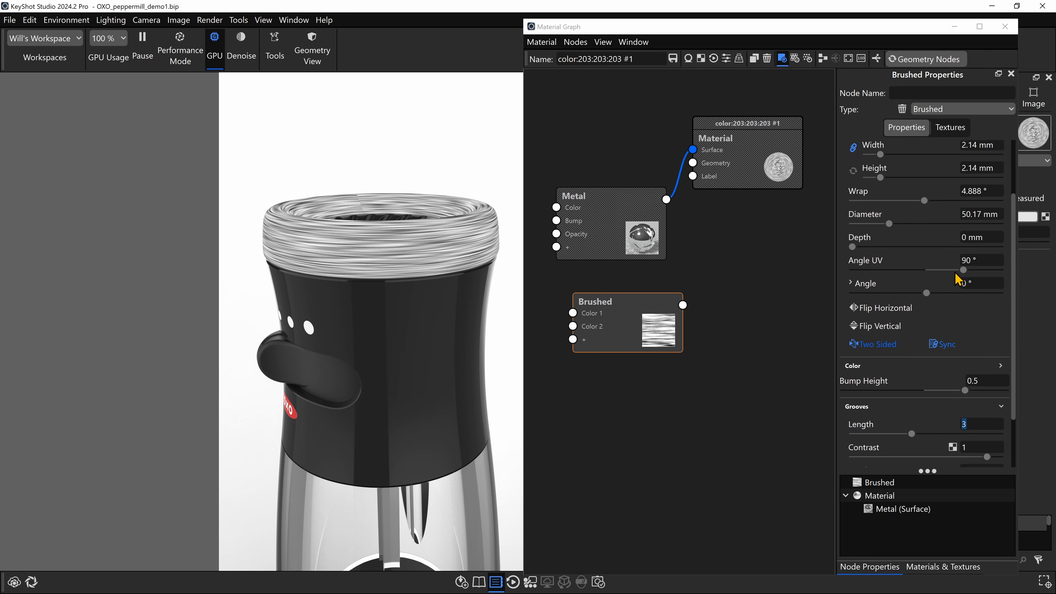
pyautogui.scroll(1, 971, 233)
pyautogui.click(962, 226)
pyautogui.write('1')
pyautogui.press('Return')
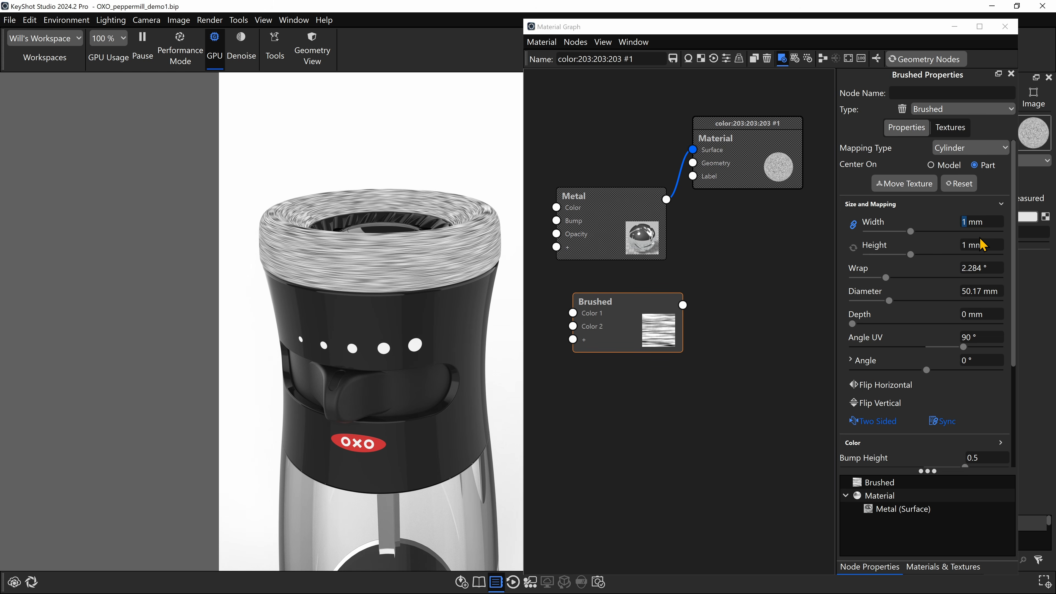
# Set the groove length of the Brushed texture to 5.
pyautogui.scroll(-3, 888, 404)
pyautogui.click(987, 437)
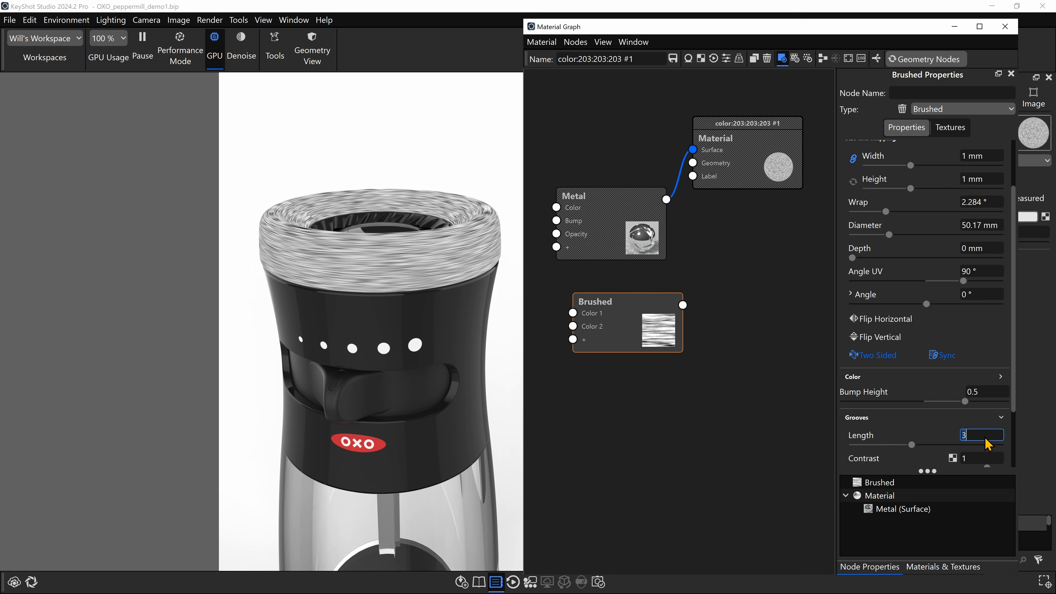
pyautogui.write('5')
pyautogui.press('Return')
# Turn off the Brushed node's preview and connect the node to the Metal node's Roughness input.
pyautogui.click(638, 309)
pyautogui.press('c')
pyautogui.moveTo(638, 309)
pyautogui.mouseDown()
pyautogui.moveTo(620, 318)
pyautogui.moveTo(699, 291)
pyautogui.moveTo(628, 238)
pyautogui.moveTo(601, 271)
pyautogui.moveTo(620, 195)
pyautogui.moveTo(619, 287)
pyautogui.moveTo(610, 228)
pyautogui.moveTo(619, 212)
pyautogui.moveTo(611, 221)
pyautogui.mouseUp()
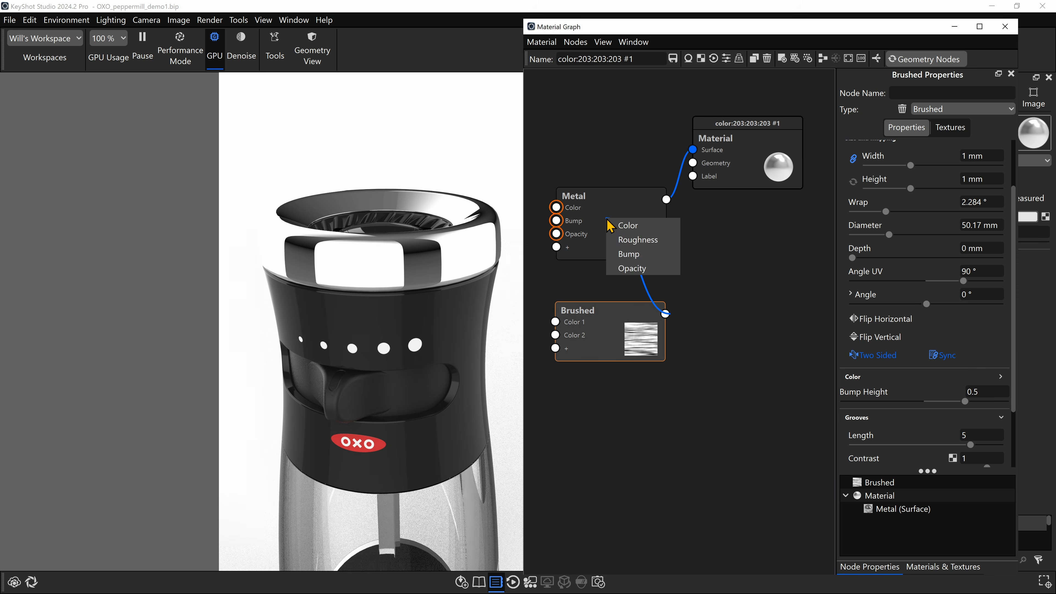
pyautogui.click(628, 239)
# Spread the Metal and Brushed nodes apart in the material graph to make room between them.
pyautogui.moveTo(402, 302)
pyautogui.mouseDown()
pyautogui.moveTo(462, 293)
pyautogui.moveTo(392, 298)
pyautogui.mouseUp()
pyautogui.moveTo(590, 310); pyautogui.dragTo(588, 389)
pyautogui.moveTo(630, 248); pyautogui.dragTo(732, 271)
pyautogui.scroll(5, 441, 275)
pyautogui.moveTo(450, 325); pyautogui.dragTo(377, 351)
pyautogui.moveTo(465, 251)
pyautogui.mouseDown()
pyautogui.moveTo(455, 305)
pyautogui.moveTo(460, 286)
pyautogui.moveTo(482, 322)
pyautogui.mouseUp()
pyautogui.moveTo(575, 398); pyautogui.dragTo(536, 409)
pyautogui.moveTo(684, 281); pyautogui.dragTo(726, 300)
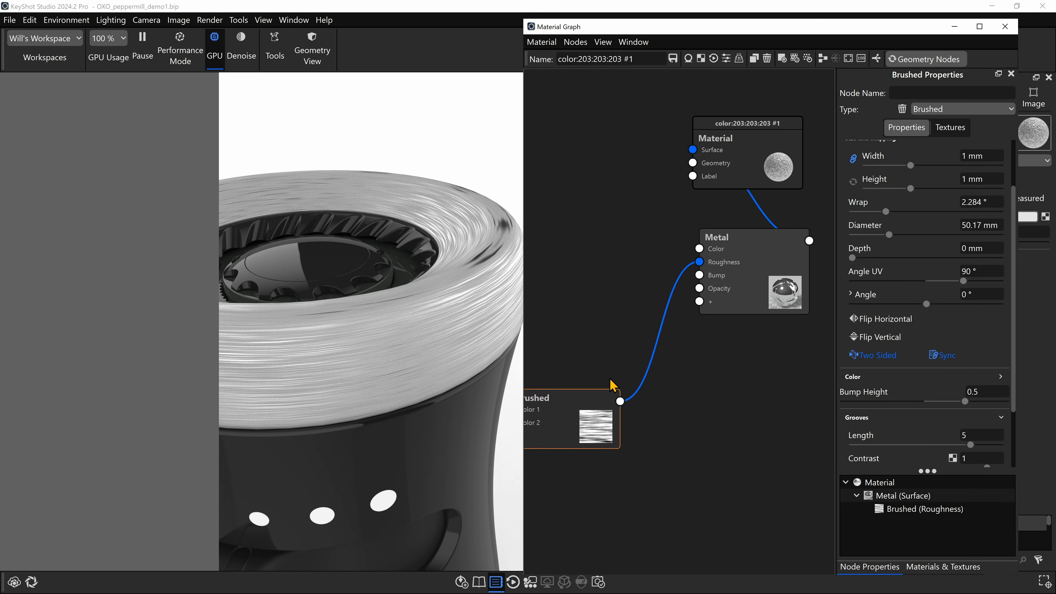
pyautogui.moveTo(602, 399); pyautogui.dragTo(562, 371)
# Insert a Color To Number utility on the connection between Brushed and Metal's roughness, and position it between the two nodes.
pyautogui.click(642, 317)
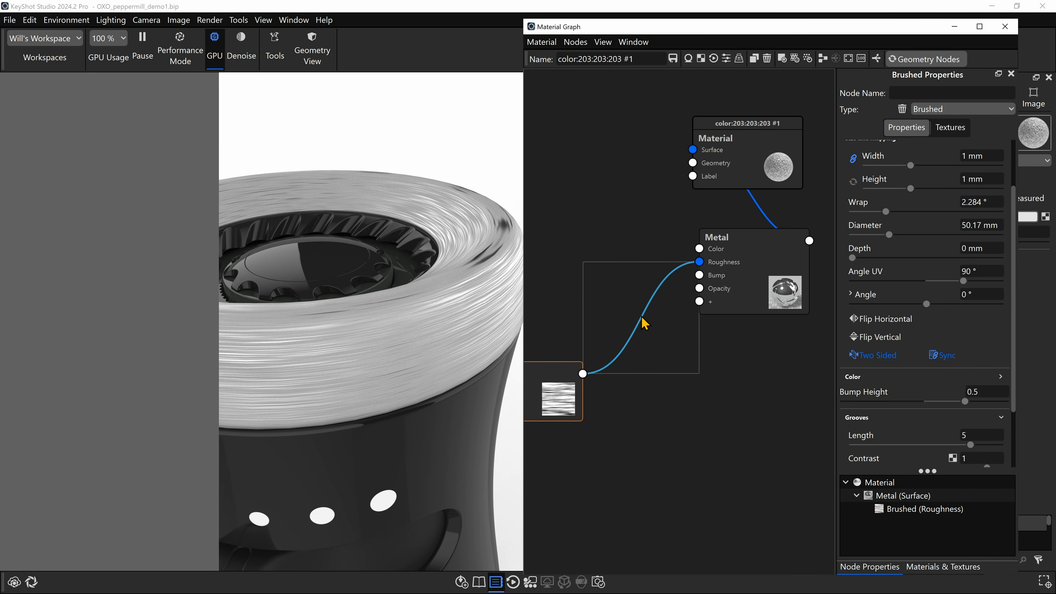
pyautogui.rightClick(643, 320)
pyautogui.moveTo(656, 360)
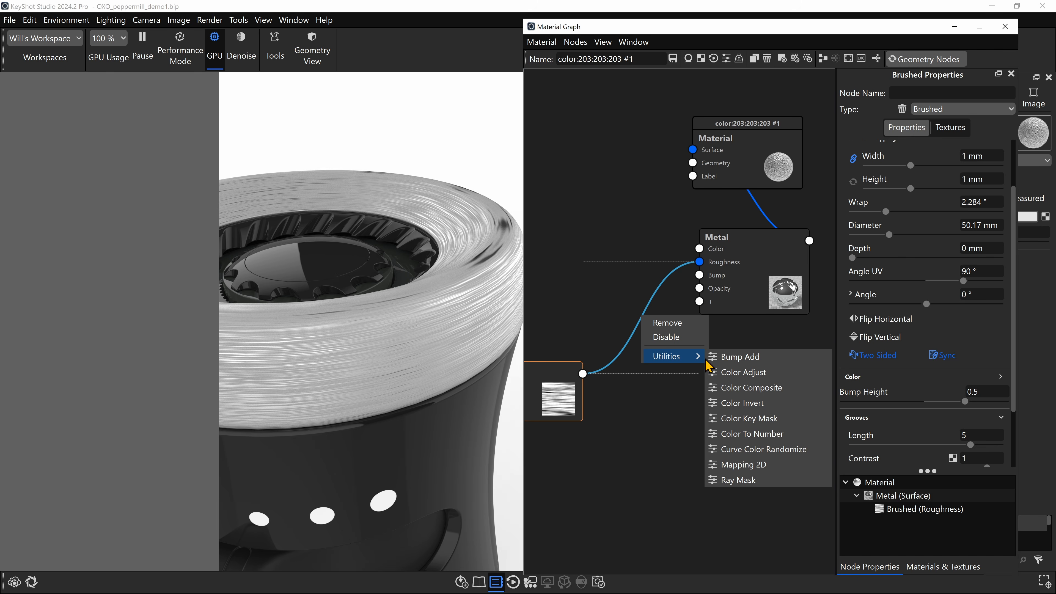
pyautogui.click(750, 434)
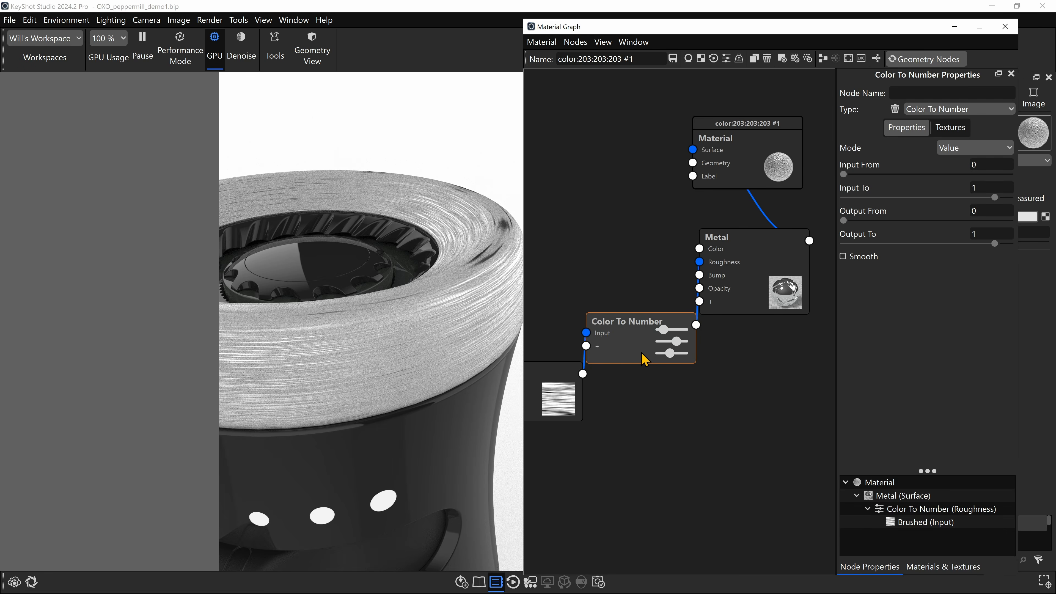
pyautogui.moveTo(631, 338); pyautogui.dragTo(597, 296)
# Preview the Color To Number node and set its Output From to 0.01 and Output To to 0.1.
pyautogui.click(992, 209)
pyautogui.scroll(5, 379, 295)
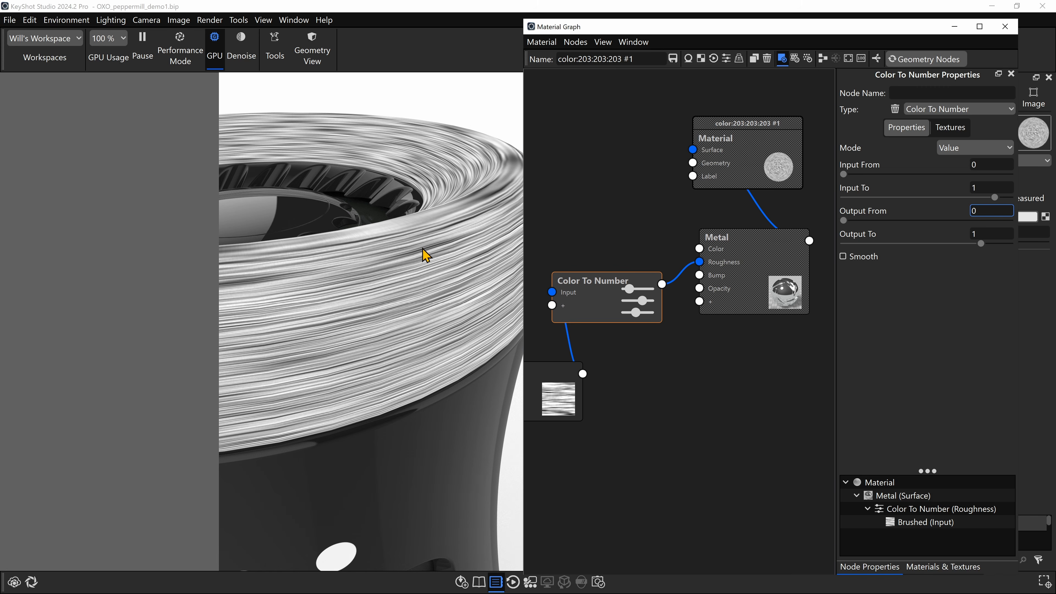
pyautogui.moveTo(983, 210); pyautogui.dragTo(959, 217)
pyautogui.press('Return')
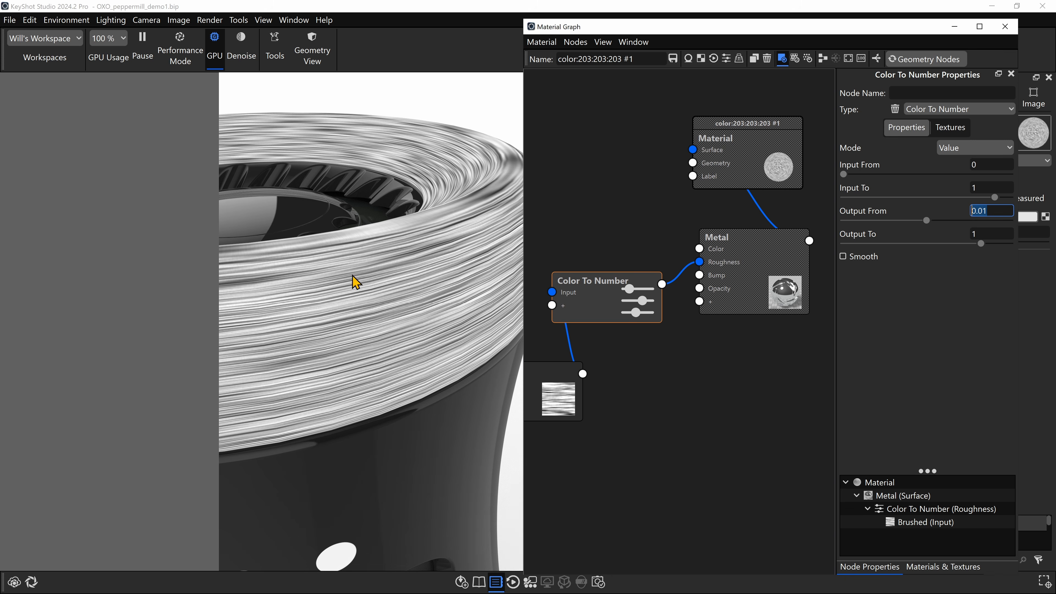
pyautogui.click(992, 234)
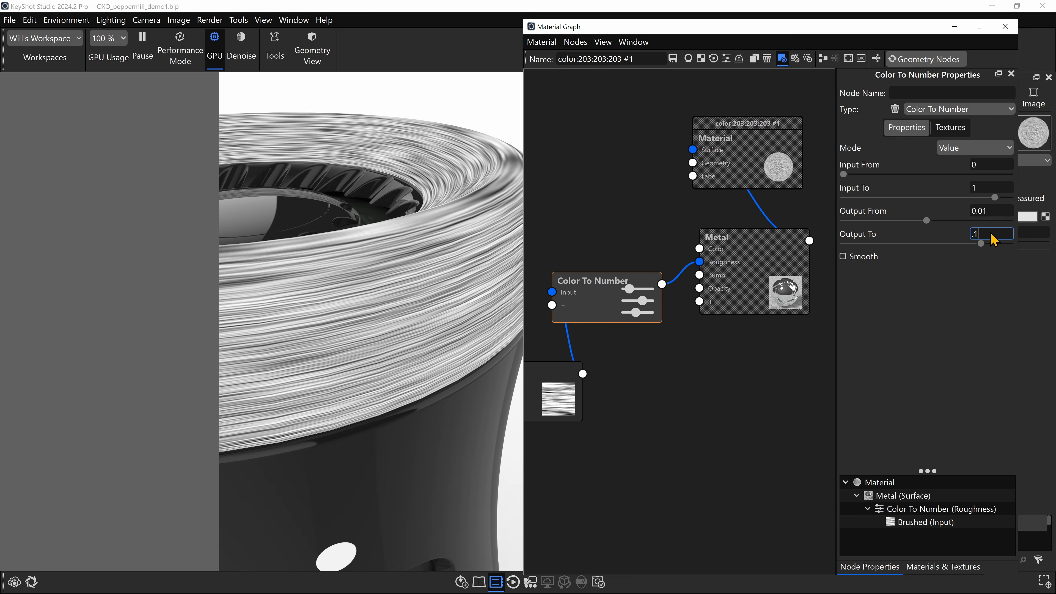
pyautogui.press('Return')
# Turn off the Color To Number preview and examine the brushed metal ring on the whole pepper mill.
pyautogui.click(596, 301)
pyautogui.press('c')
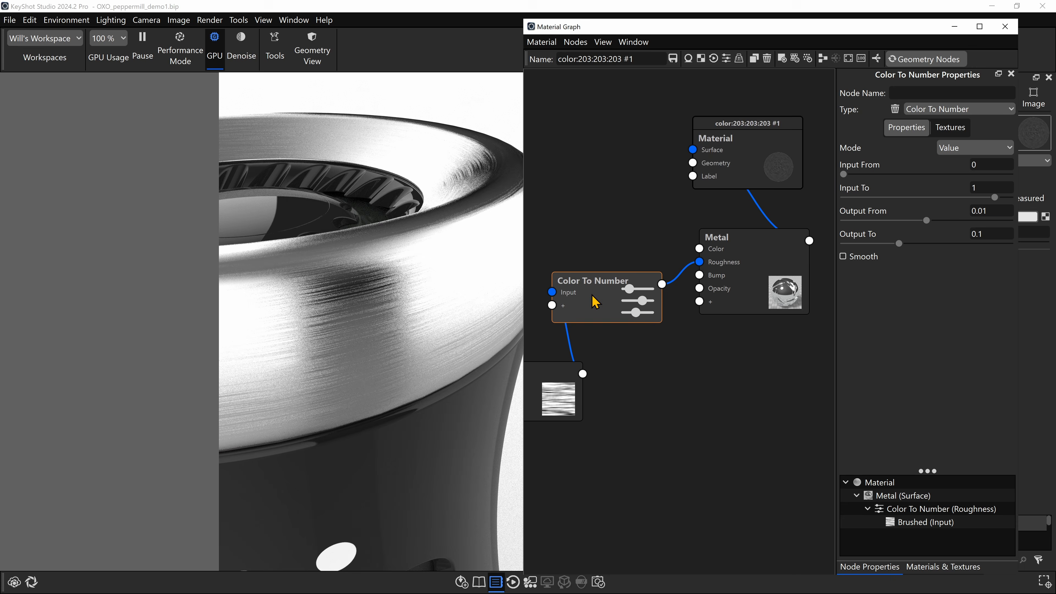
pyautogui.scroll(3, 582, 299)
pyautogui.scroll(10, 412, 283)
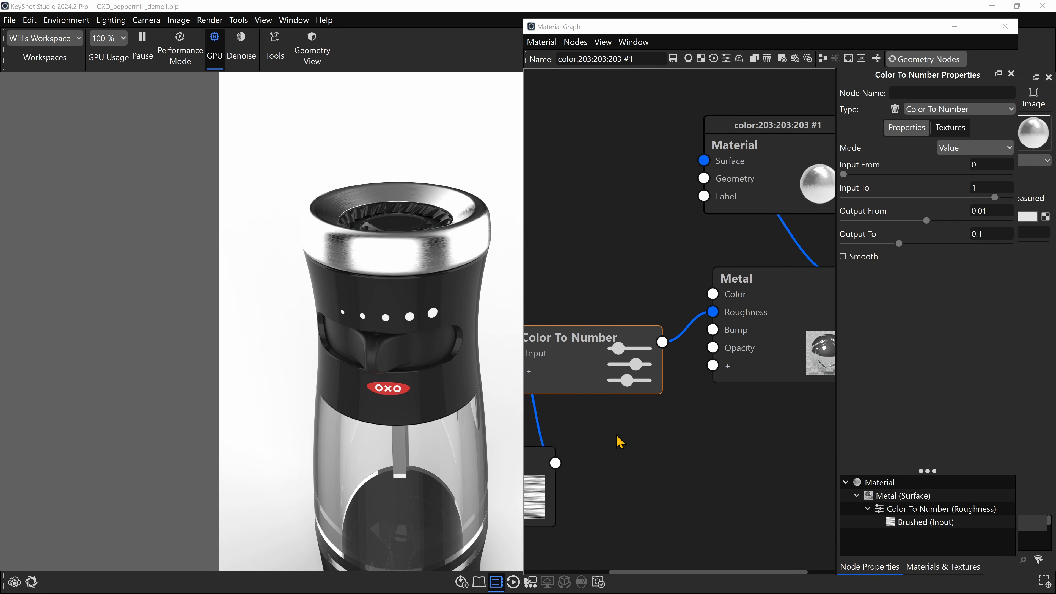
# Set the Color To Number node's Output To to 0.07 and Output From to 0.02.
pyautogui.click(1000, 233)
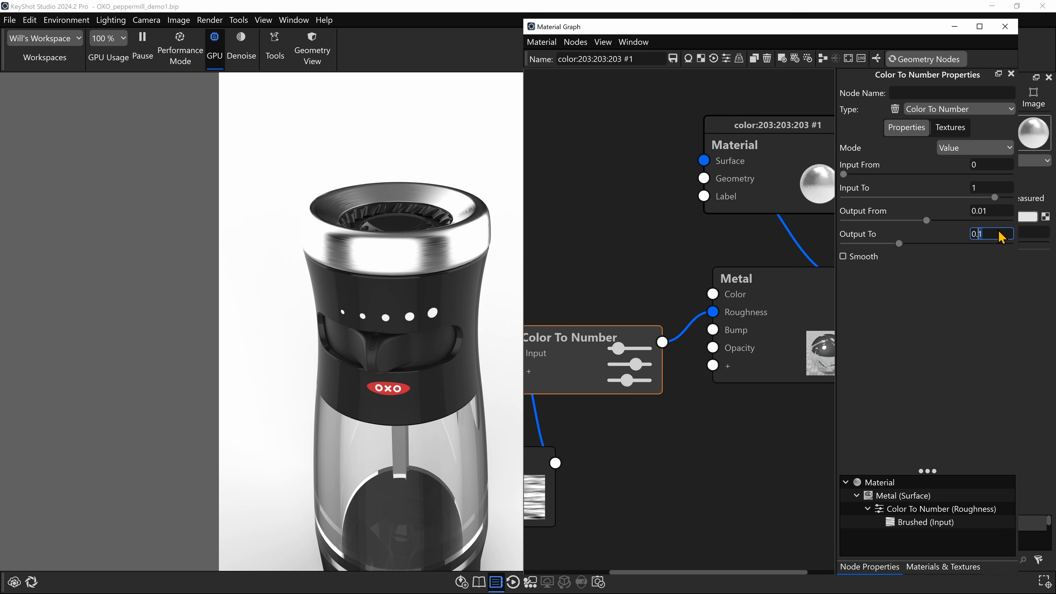
pyautogui.press('Return')
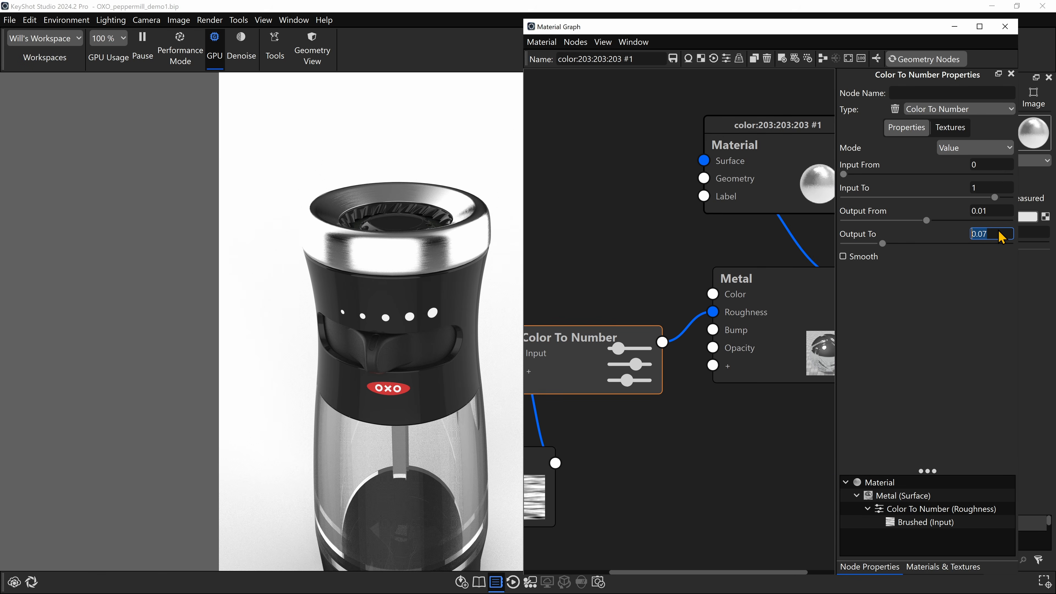
pyautogui.scroll(3, 447, 200)
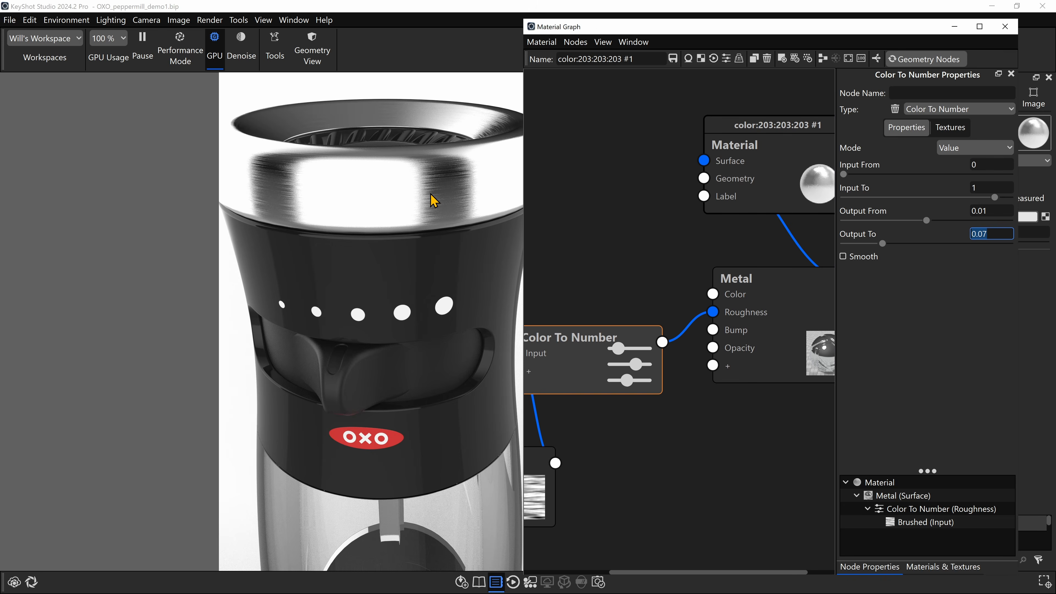
pyautogui.click(991, 210)
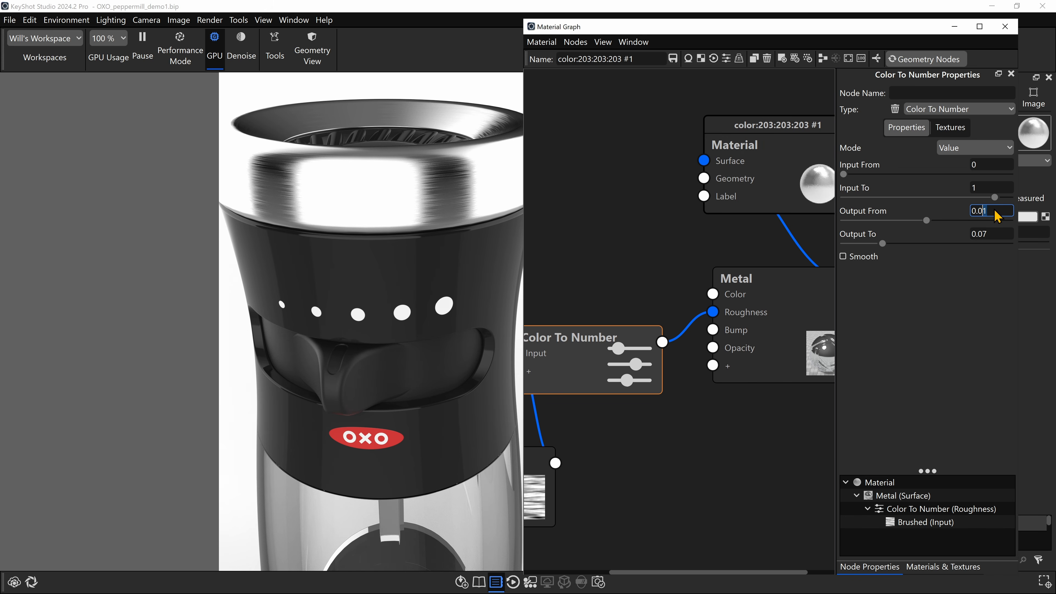
pyautogui.press('Return')
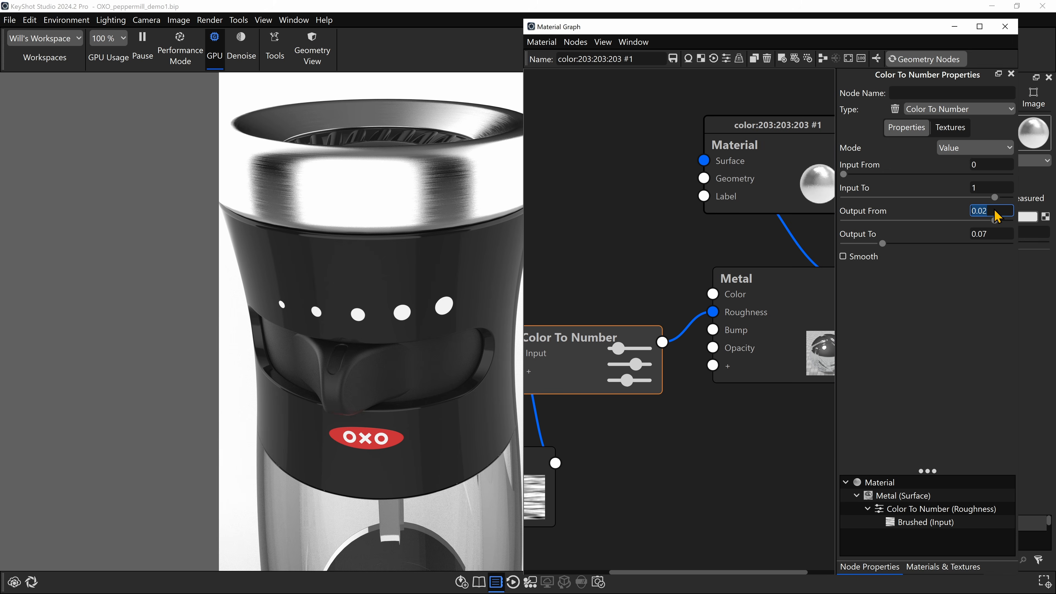
# Connect the Brushed node's output to the Metal node's Bump input.
pyautogui.scroll(-3, 433, 220)
pyautogui.moveTo(433, 233); pyautogui.dragTo(479, 256)
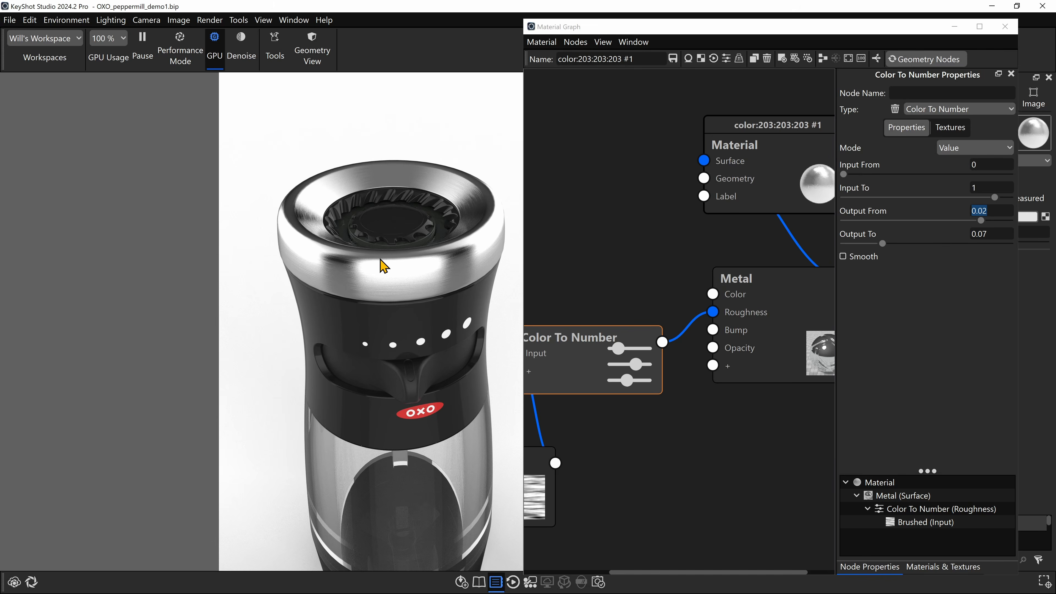
pyautogui.scroll(-3, 410, 199)
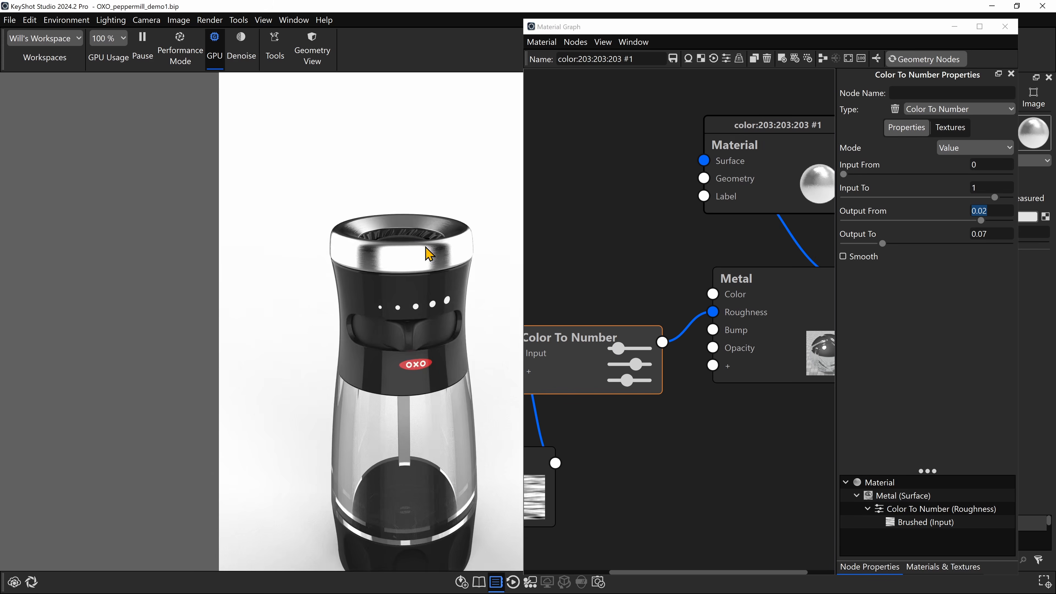
pyautogui.moveTo(428, 253); pyautogui.dragTo(479, 246)
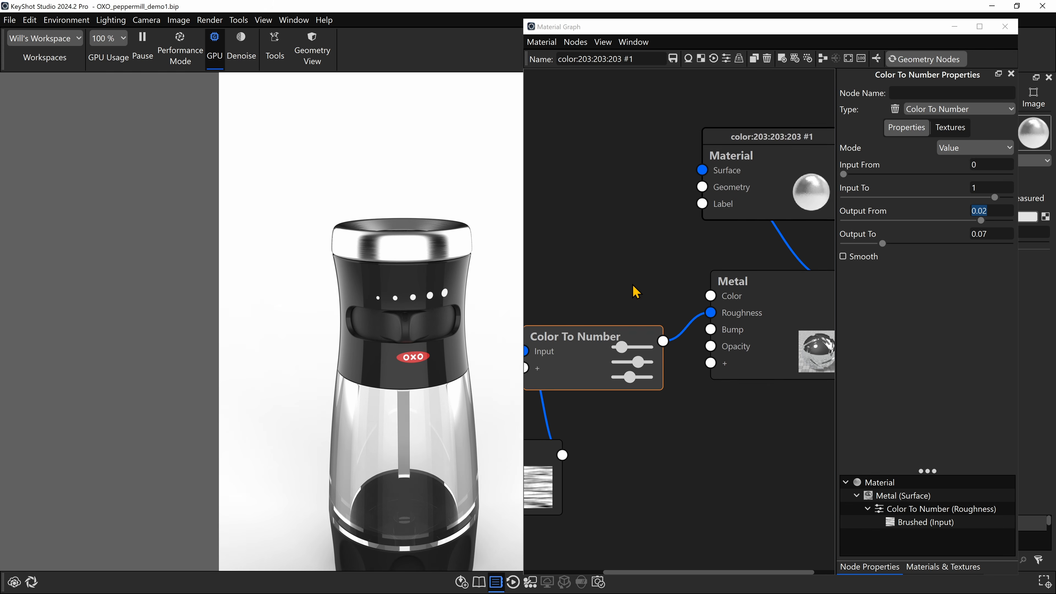
pyautogui.scroll(1, 636, 292)
pyautogui.moveTo(589, 359); pyautogui.dragTo(595, 300)
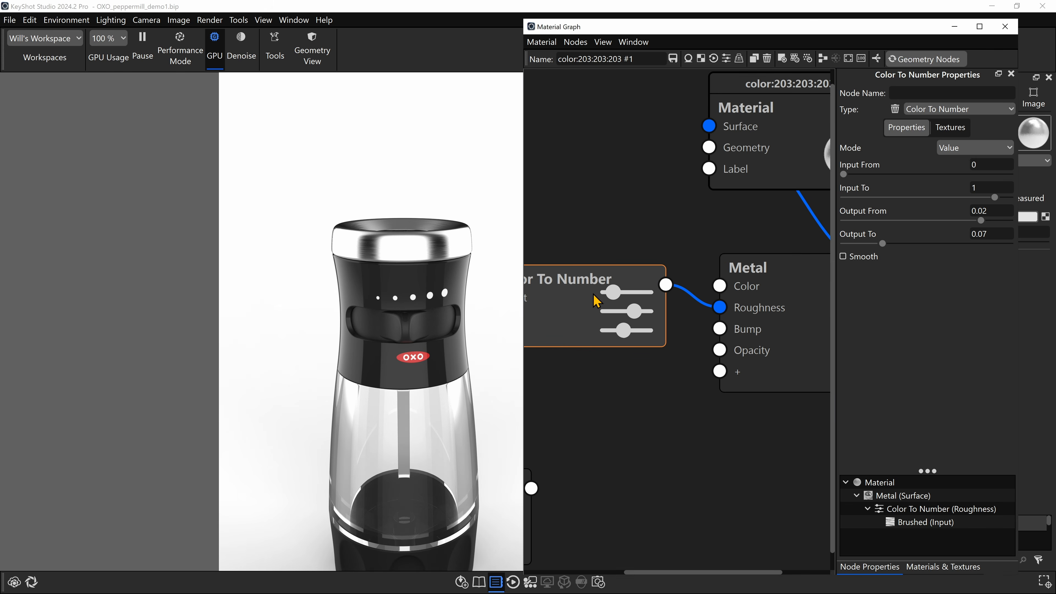
pyautogui.moveTo(531, 489)
pyautogui.mouseDown()
pyautogui.moveTo(724, 354)
pyautogui.moveTo(720, 329)
pyautogui.mouseUp()
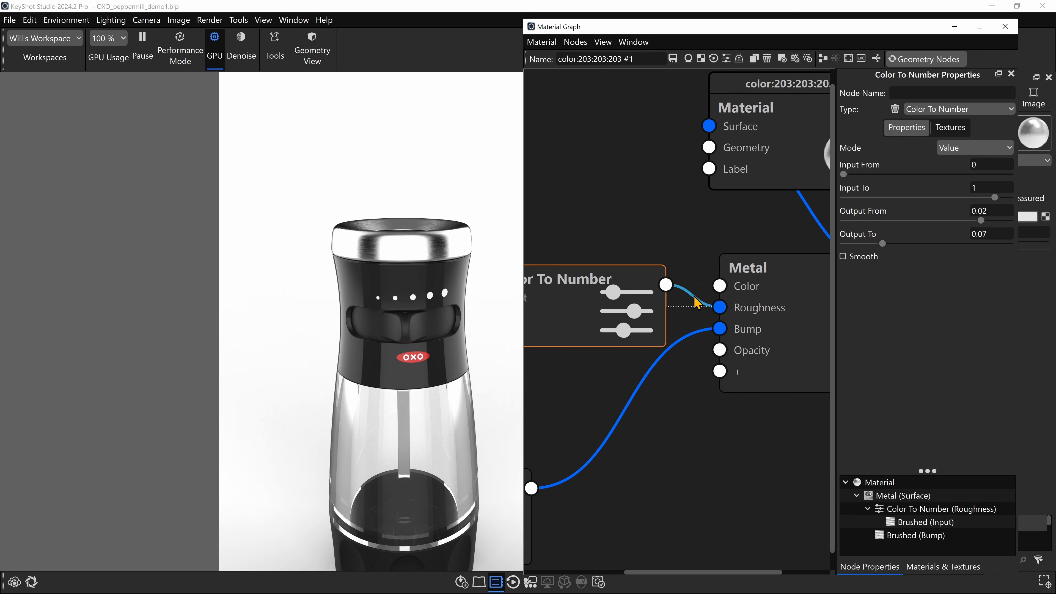
# Disable the connection into Metal's roughness and examine the bump effect alone on the metal ring.
pyautogui.rightClick(695, 296)
pyautogui.click(720, 316)
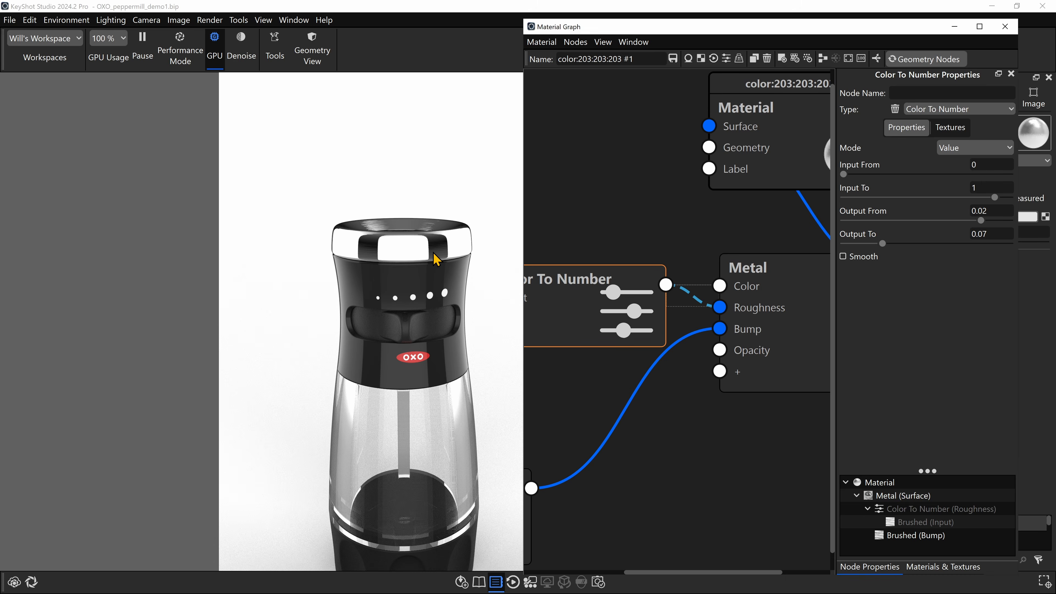
pyautogui.scroll(5, 437, 195)
pyautogui.scroll(3, 417, 153)
pyautogui.scroll(-3, 433, 150)
pyautogui.moveTo(435, 150); pyautogui.dragTo(428, 170)
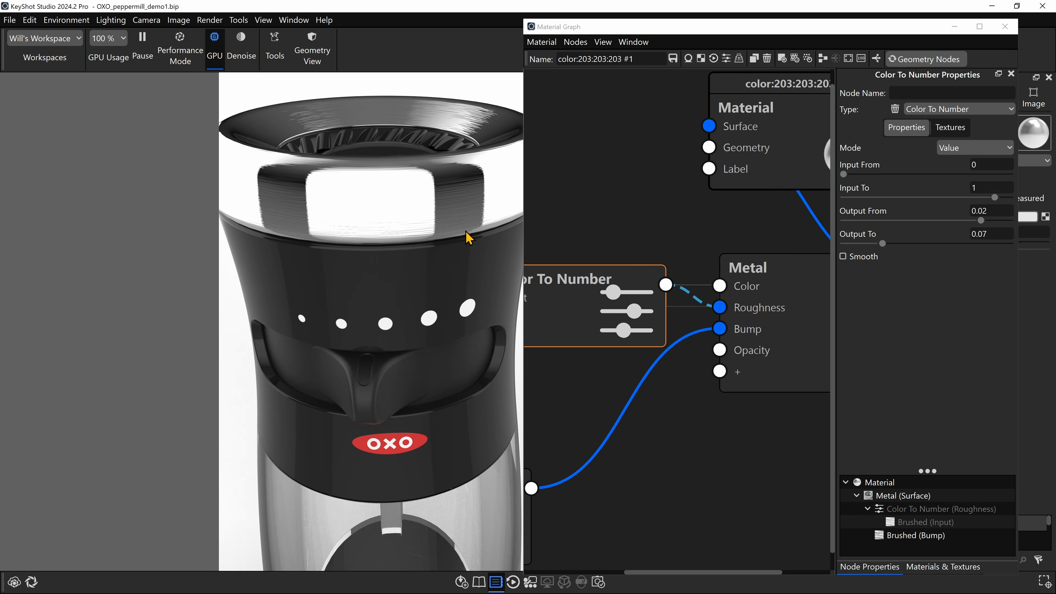
# Set the Brushed texture's bump height to 0.05 and re-enable the Color To Number connection to Metal's roughness.
pyautogui.scroll(-3, 650, 417)
pyautogui.click(576, 474)
pyautogui.scroll(-2, 992, 398)
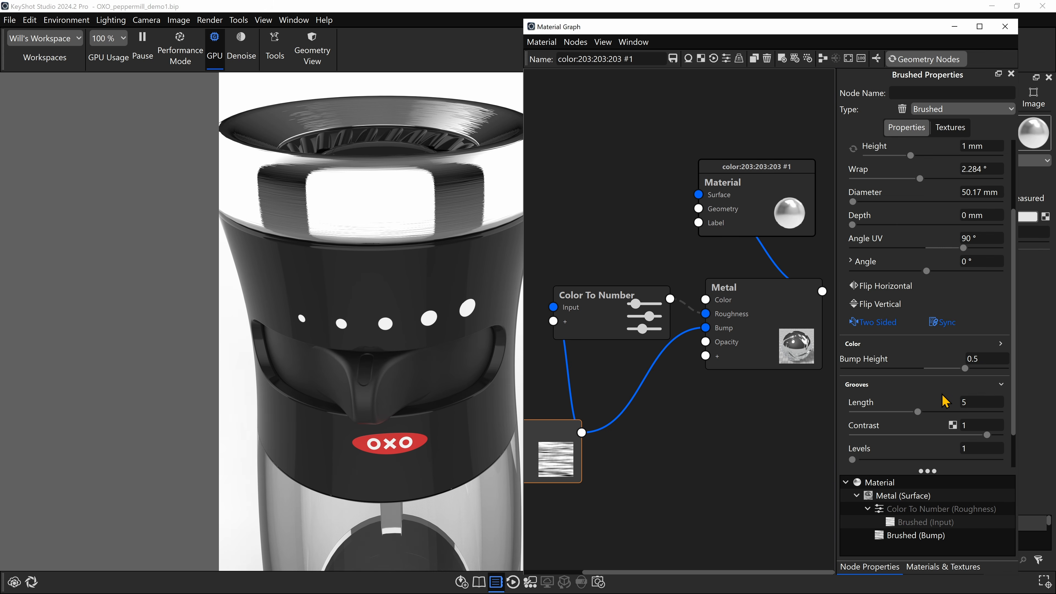
pyautogui.click(987, 359)
pyautogui.press('Return')
pyautogui.write('.05')
pyautogui.press('Return')
pyautogui.rightClick(690, 307)
pyautogui.click(705, 328)
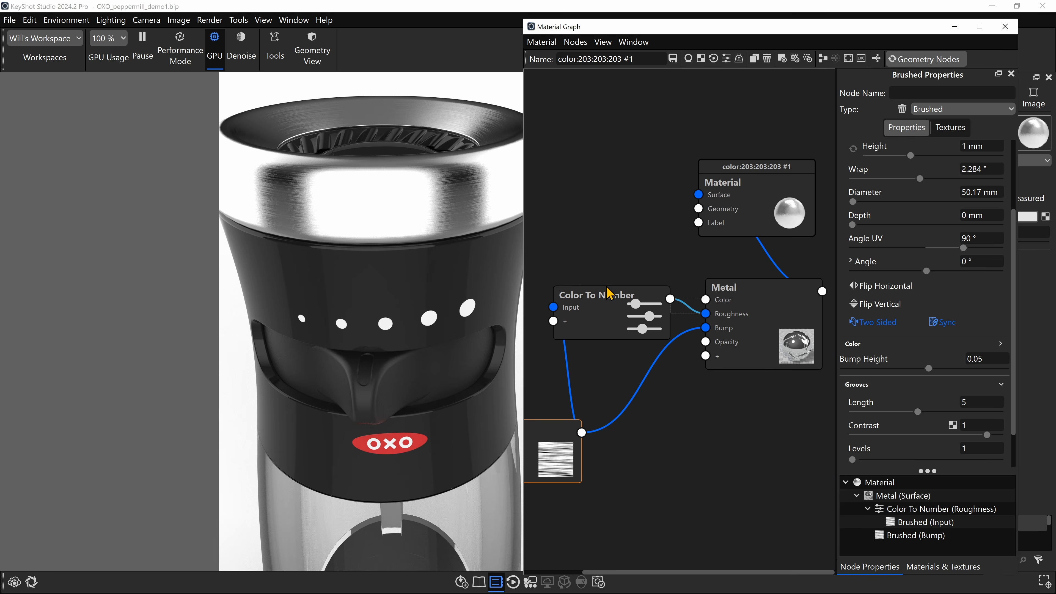
# Reduce the Brushed texture's width and height on the top metal ring to 0.5 mm.
pyautogui.scroll(-4, 470, 227)
pyautogui.moveTo(470, 226)
pyautogui.mouseDown()
pyautogui.moveTo(494, 221)
pyautogui.moveTo(492, 282)
pyautogui.moveTo(434, 193)
pyautogui.mouseUp()
pyautogui.click(561, 443)
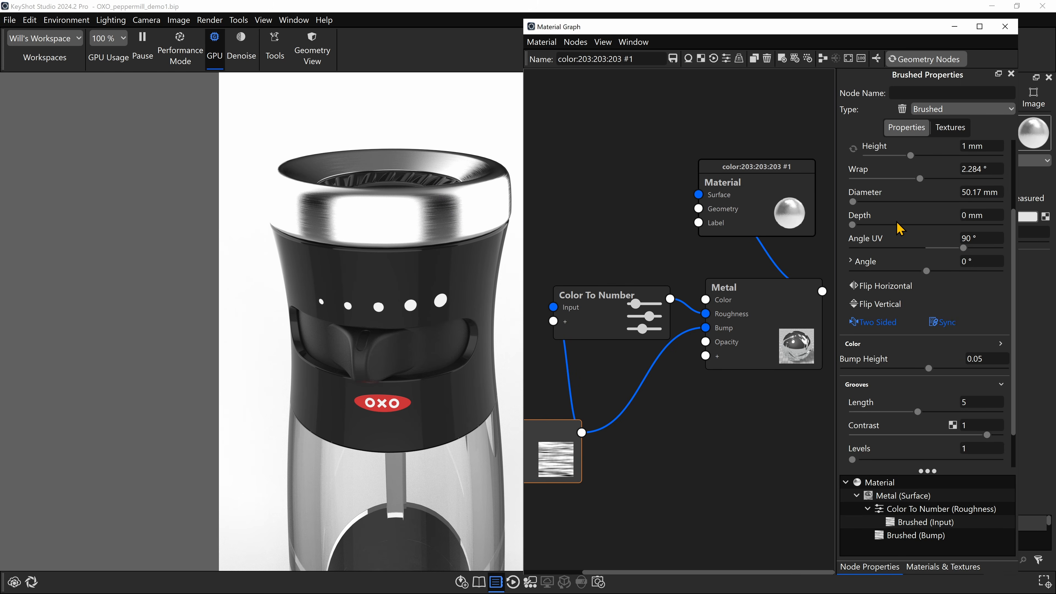
pyautogui.scroll(2, 895, 224)
pyautogui.moveTo(996, 188); pyautogui.dragTo(939, 184)
pyautogui.write('.5')
pyautogui.press('Return')
# Set the roughness of the Hard Shiny Plastic Black #2 material on the grinder's central cap to 0.15.
pyautogui.moveTo(447, 208); pyautogui.dragTo(406, 255)
pyautogui.scroll(5, 433, 298)
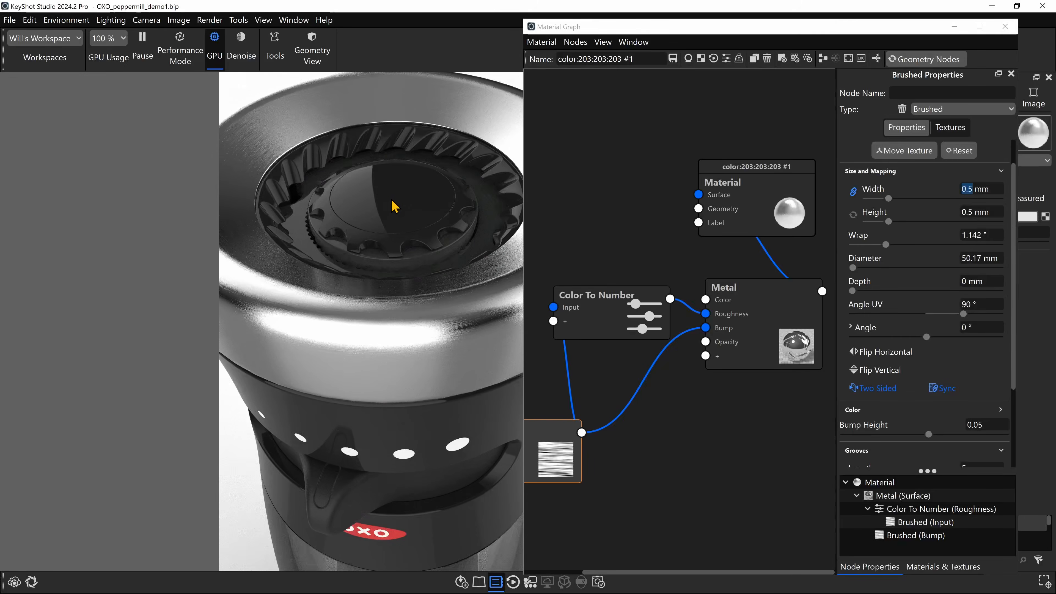
pyautogui.doubleClick(369, 193)
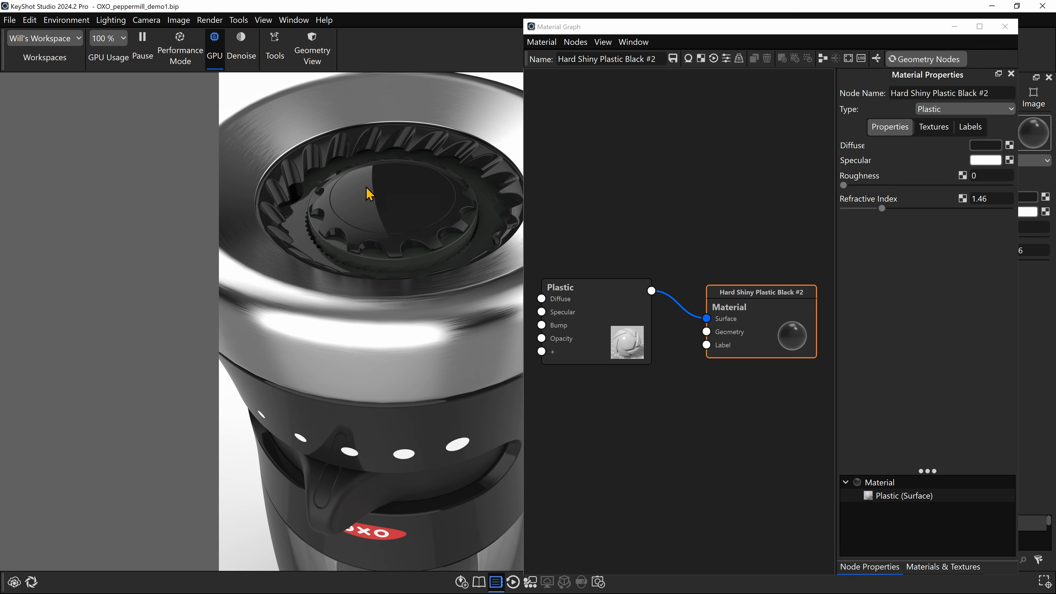
pyautogui.click(985, 178)
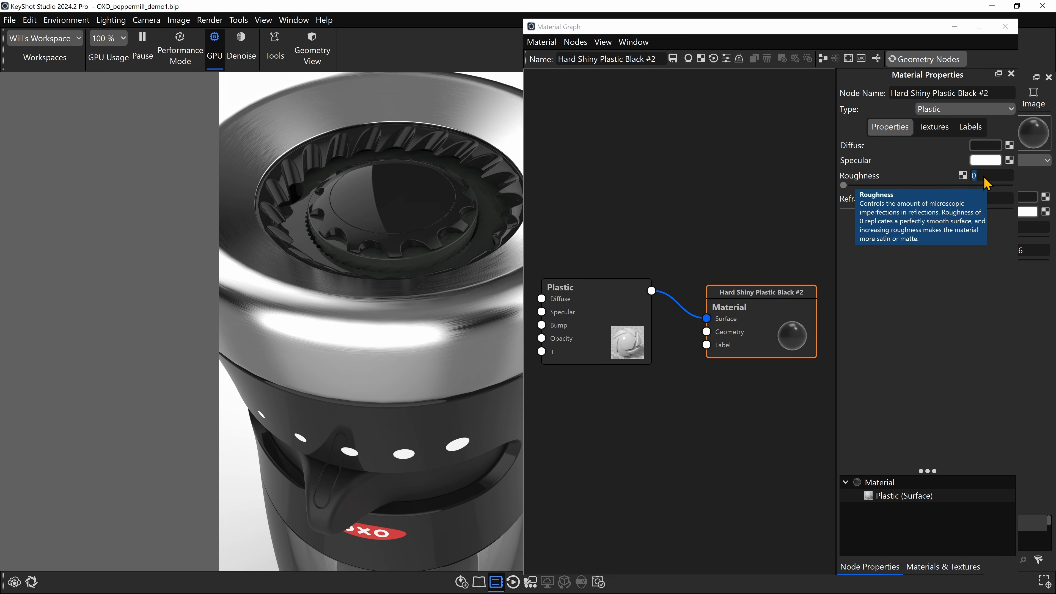
pyautogui.write('0.15')
pyautogui.press('Return')
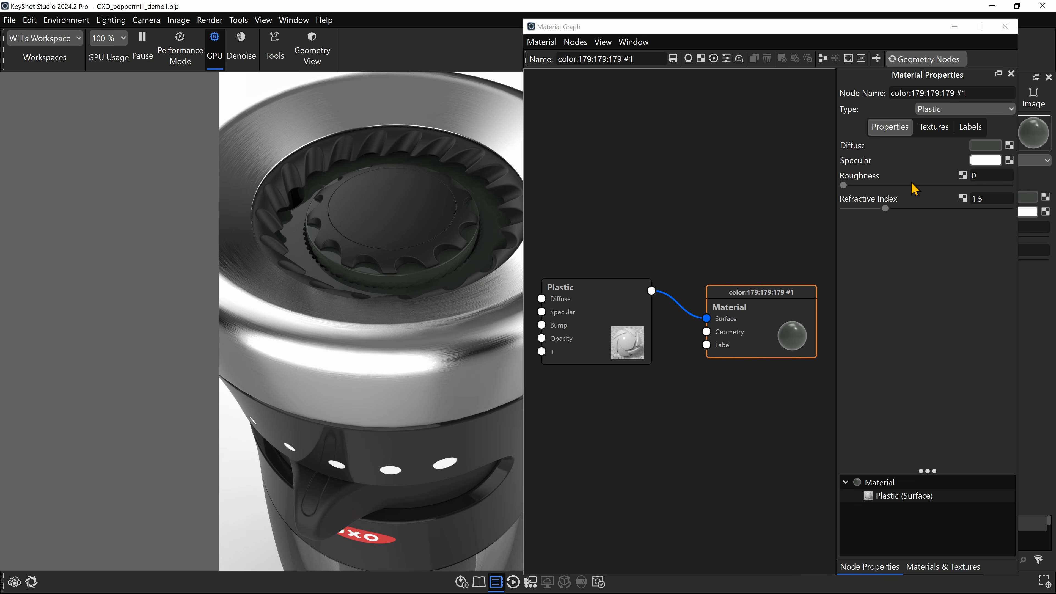
# Set the roughness of the grinder's plastic material color:179:179:179 #1 to 0.15, then raise it to 0.2.
pyautogui.moveTo(482, 231); pyautogui.dragTo(327, 344)
pyautogui.click(984, 177)
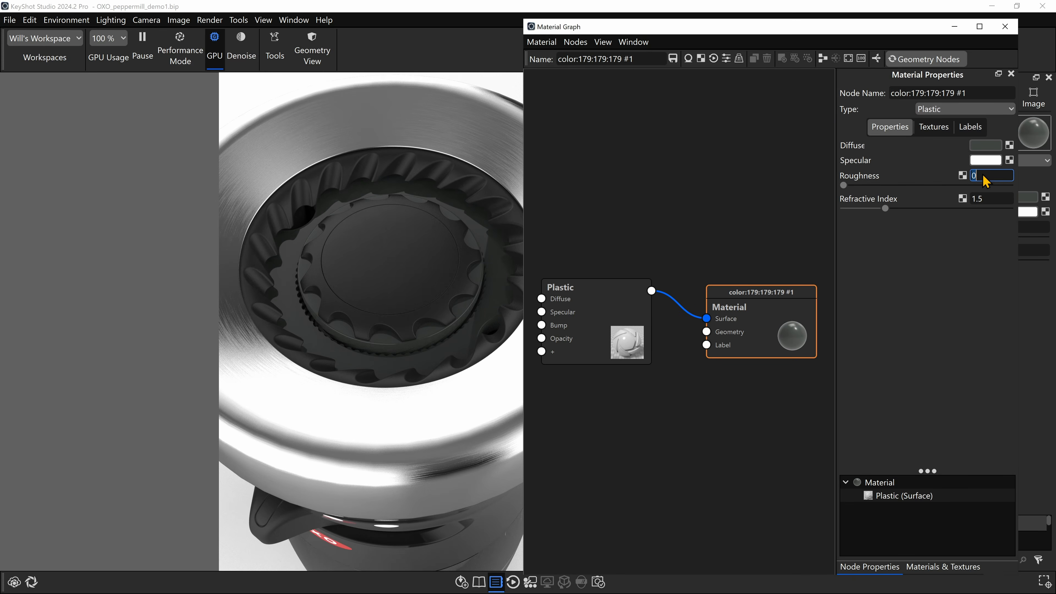
pyautogui.write('.15')
pyautogui.press('Return')
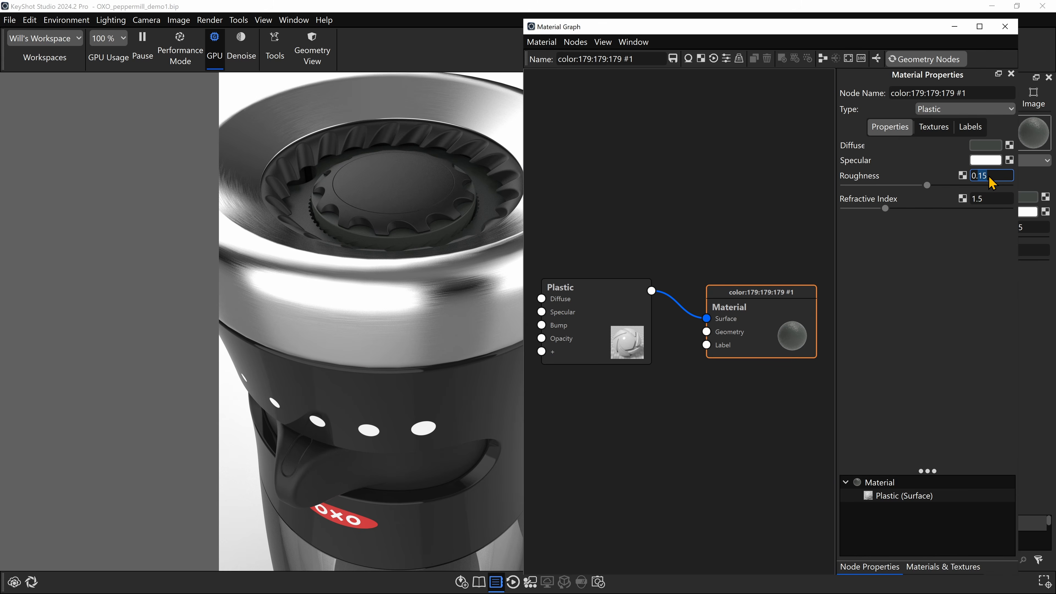
pyautogui.scroll(1, 992, 182)
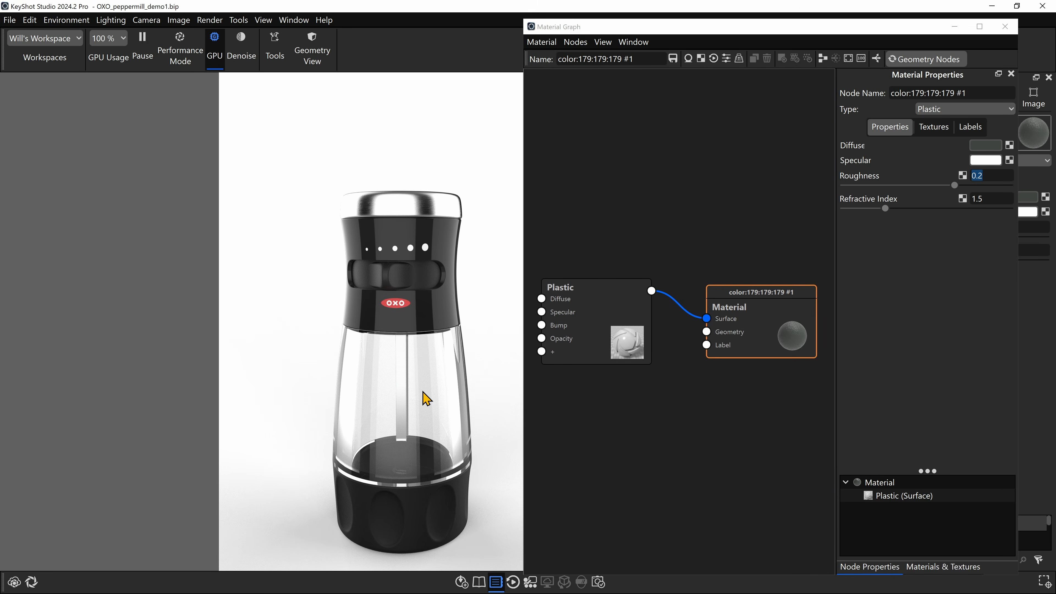
# Close the current material graph, hide the clear body, and open the inner metal shaft's material in the Material Graph.
pyautogui.moveTo(432, 396); pyautogui.dragTo(415, 406)
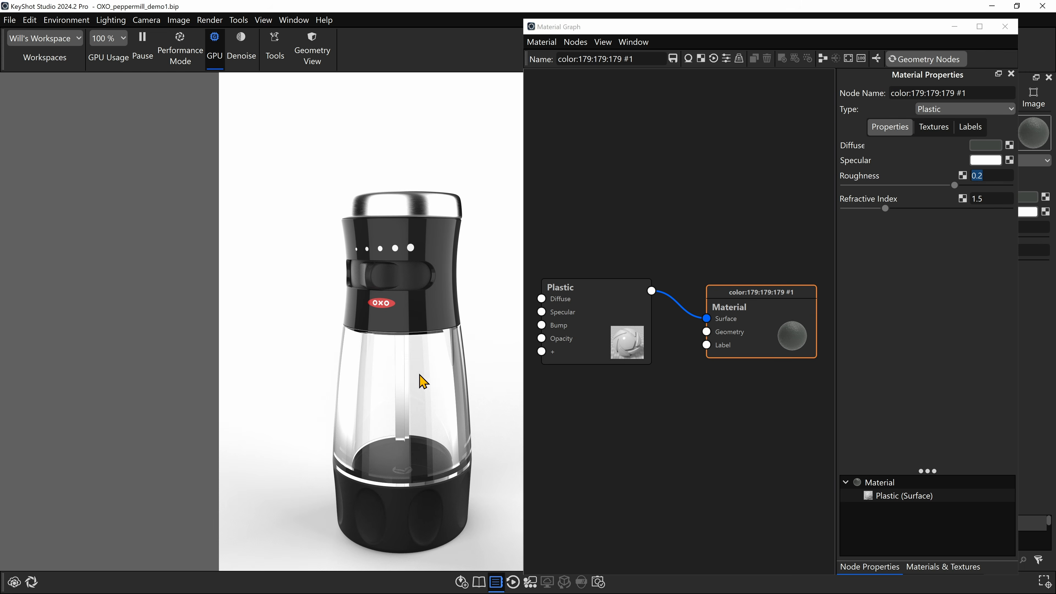
pyautogui.click(1005, 27)
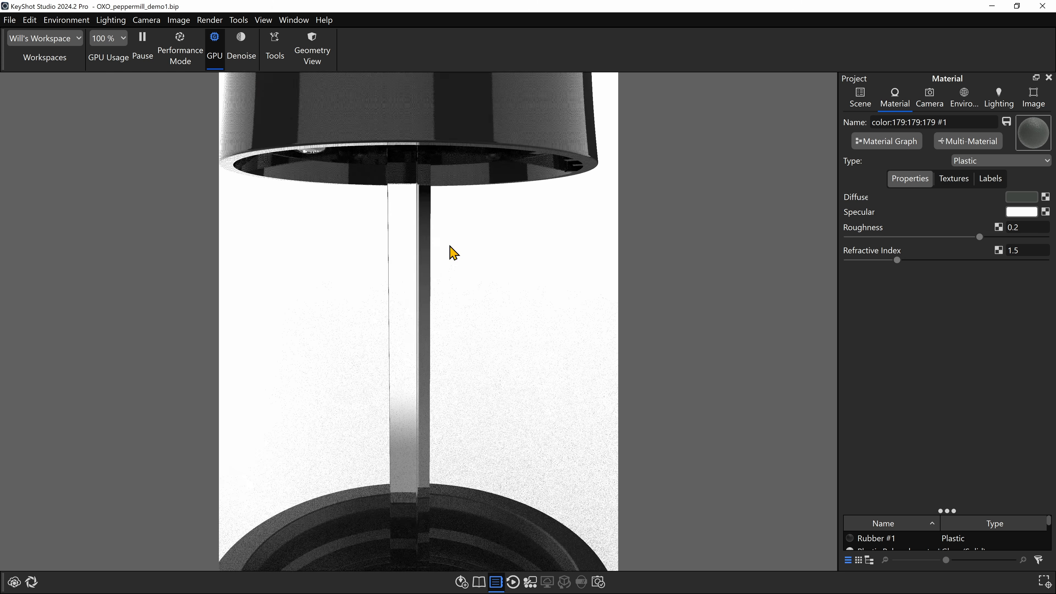
pyautogui.moveTo(448, 245); pyautogui.dragTo(398, 276)
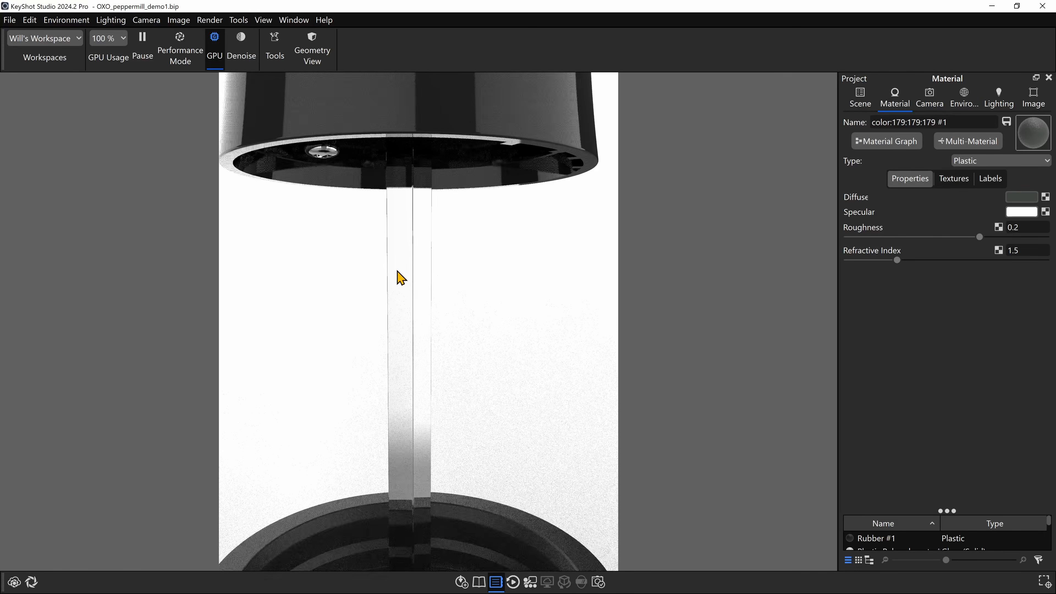
pyautogui.doubleClick(411, 259)
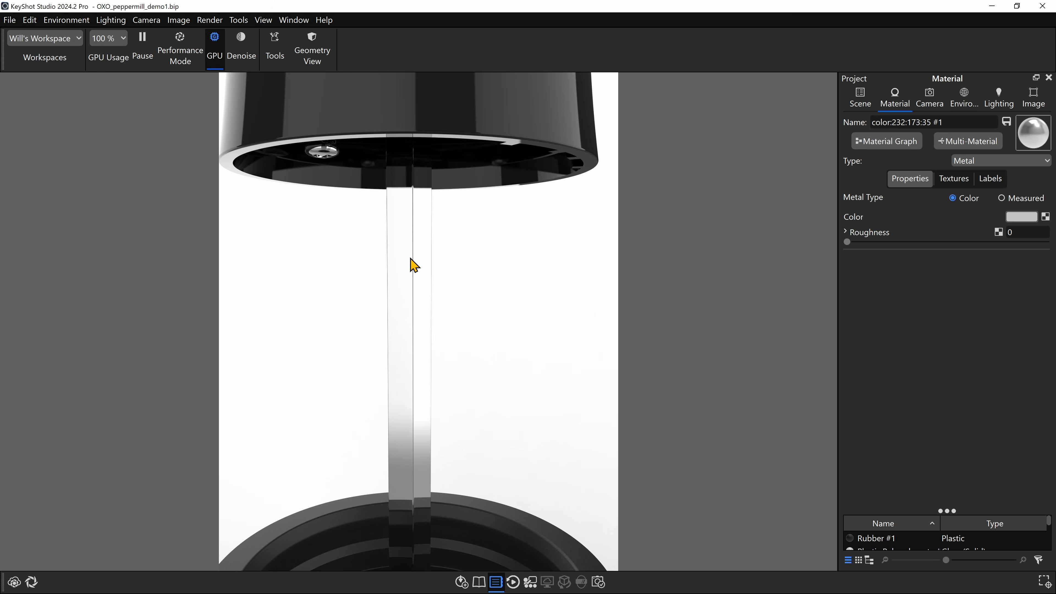
pyautogui.moveTo(411, 259)
pyautogui.mouseDown()
pyautogui.moveTo(403, 267)
pyautogui.moveTo(444, 275)
pyautogui.moveTo(399, 264)
pyautogui.mouseUp()
pyautogui.click(886, 143)
# Rearrange the shaft material's nodes, add a Granite texture and connect it to Metal's Roughness input.
pyautogui.moveTo(772, 307); pyautogui.dragTo(774, 167)
pyautogui.moveTo(589, 306); pyautogui.dragTo(600, 211)
pyautogui.rightClick(587, 312)
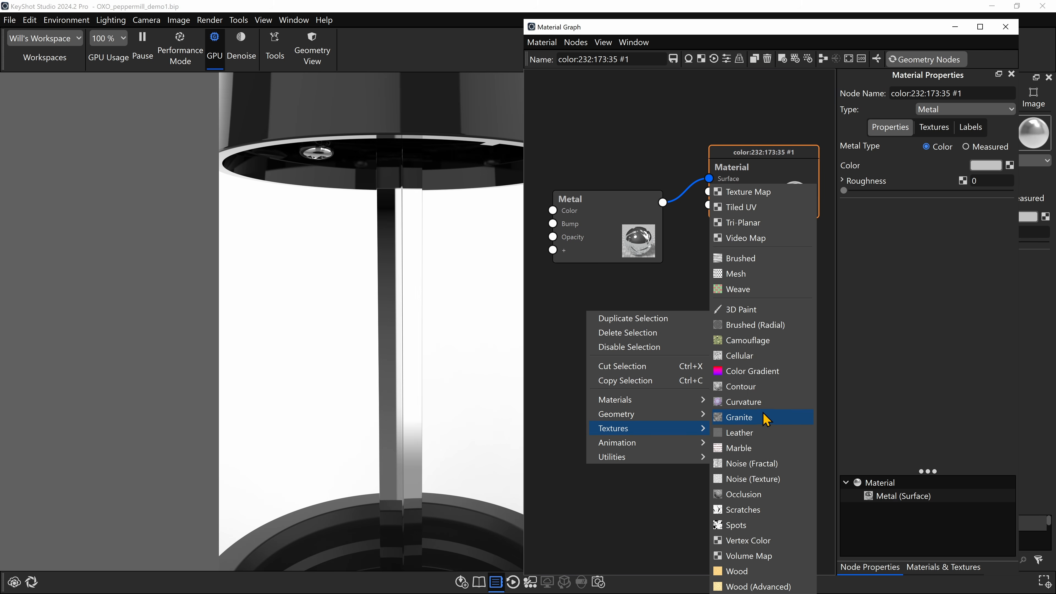
pyautogui.click(765, 422)
pyautogui.moveTo(697, 322); pyautogui.dragTo(641, 244)
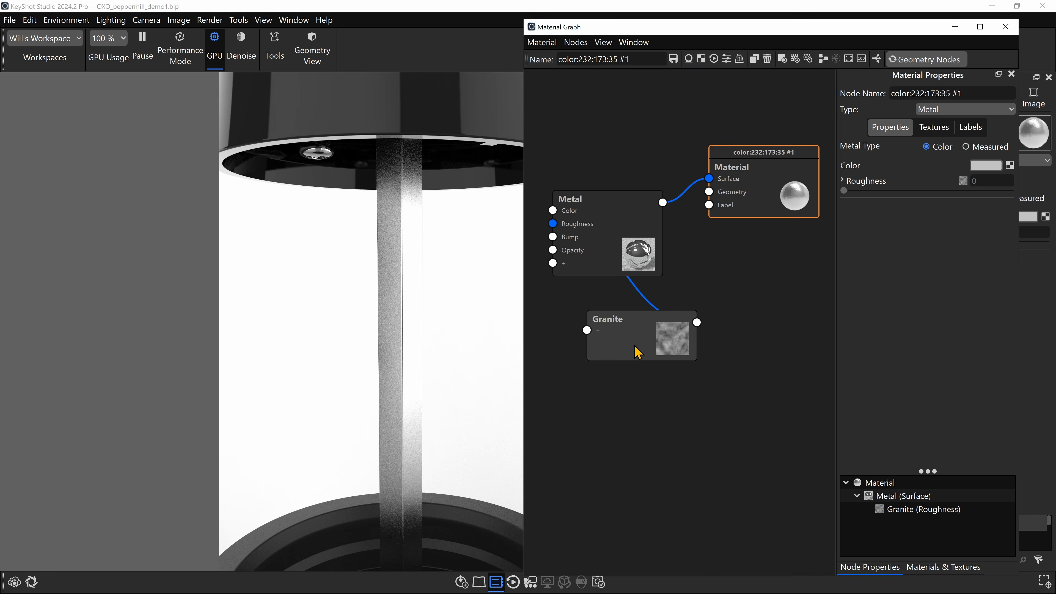
# Preview the Granite texture alone, set its scale to 36 mm and color to near-white FCFCFC, and return to the full material.
pyautogui.click(637, 350)
pyautogui.moveTo(918, 192); pyautogui.dragTo(856, 198)
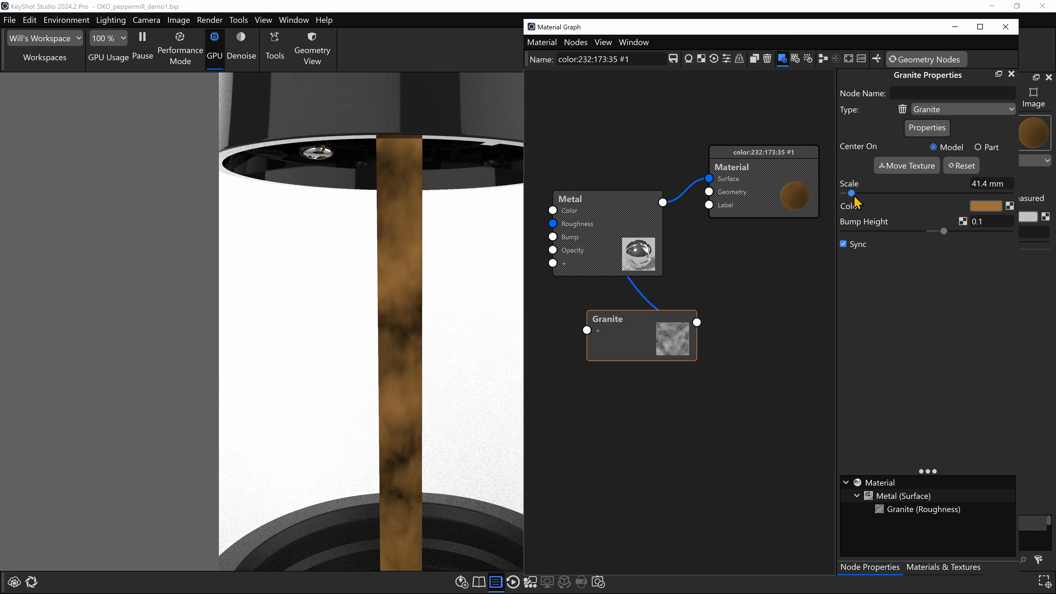
pyautogui.click(986, 206)
pyautogui.moveTo(950, 229); pyautogui.dragTo(907, 201)
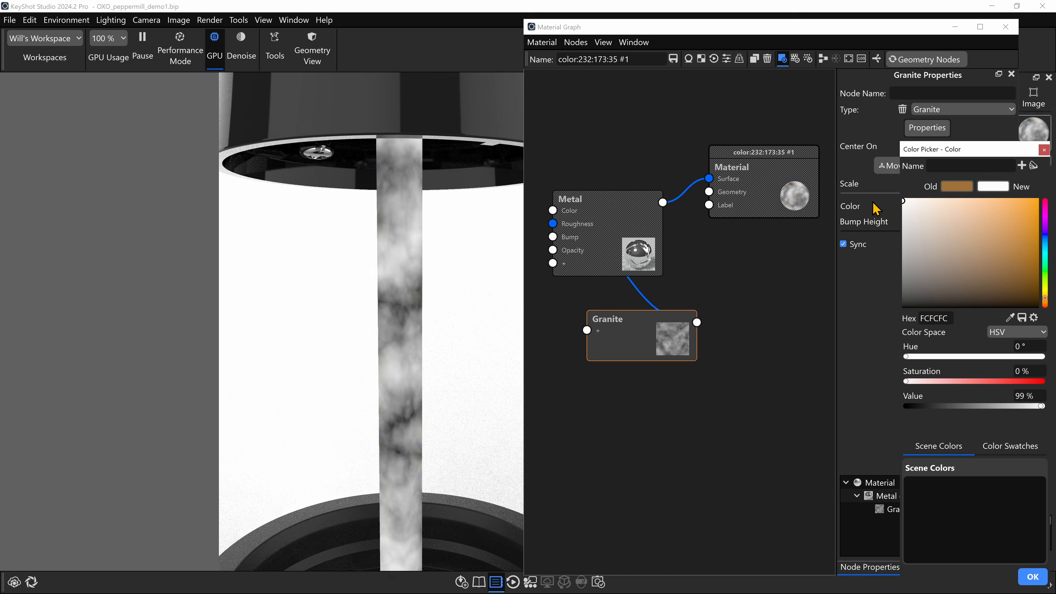
pyautogui.click(1033, 577)
pyautogui.press('c')
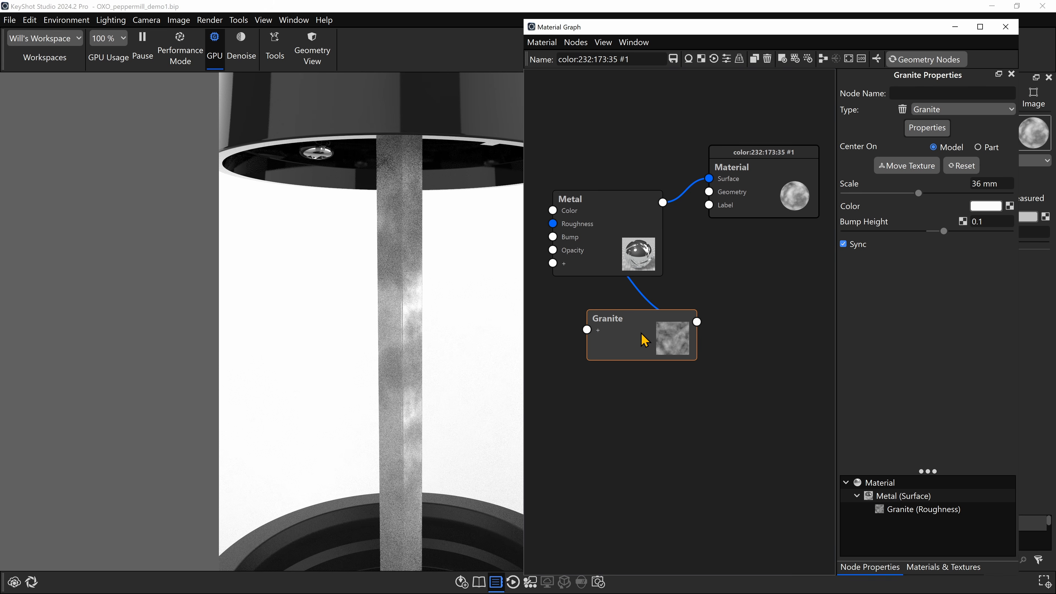
pyautogui.moveTo(432, 285); pyautogui.dragTo(442, 293)
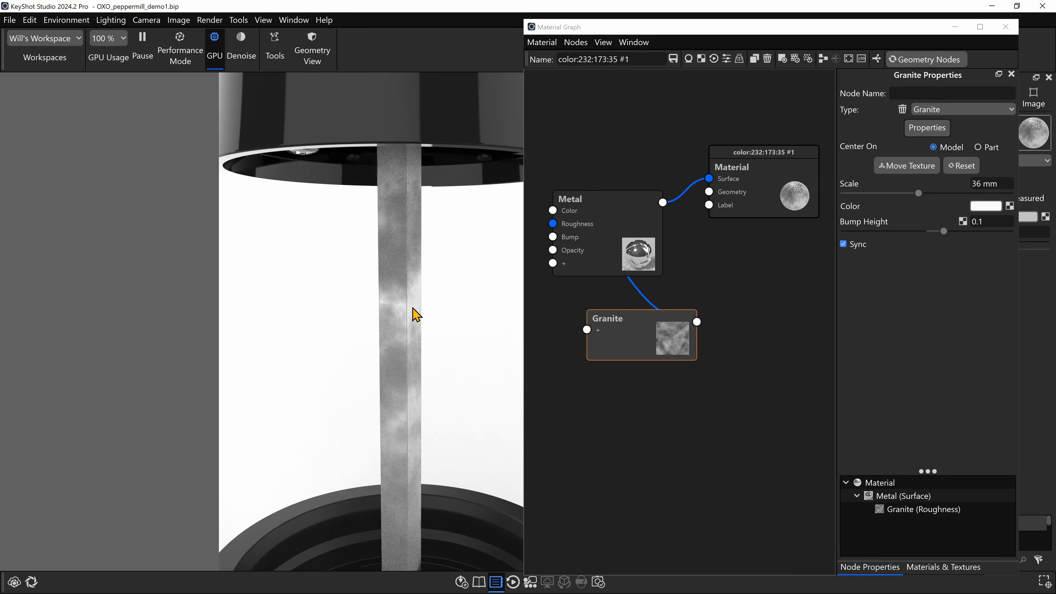
# Insert a Color To Number utility between the Granite texture and Metal's Roughness, and space out the nodes.
pyautogui.moveTo(691, 342); pyautogui.dragTo(661, 443)
pyautogui.rightClick(618, 349)
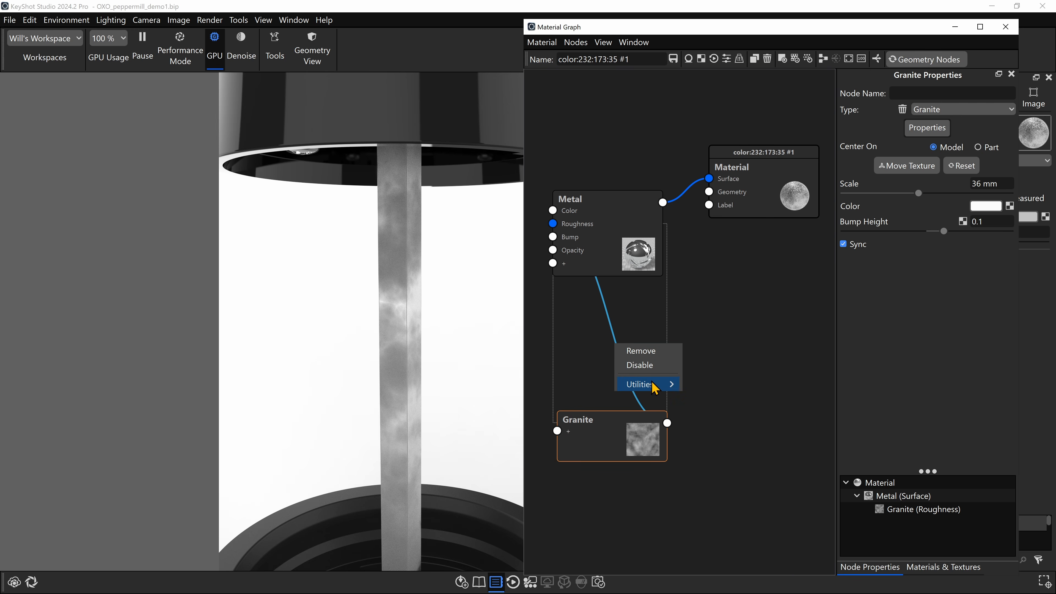
pyautogui.moveTo(659, 384)
pyautogui.click(739, 466)
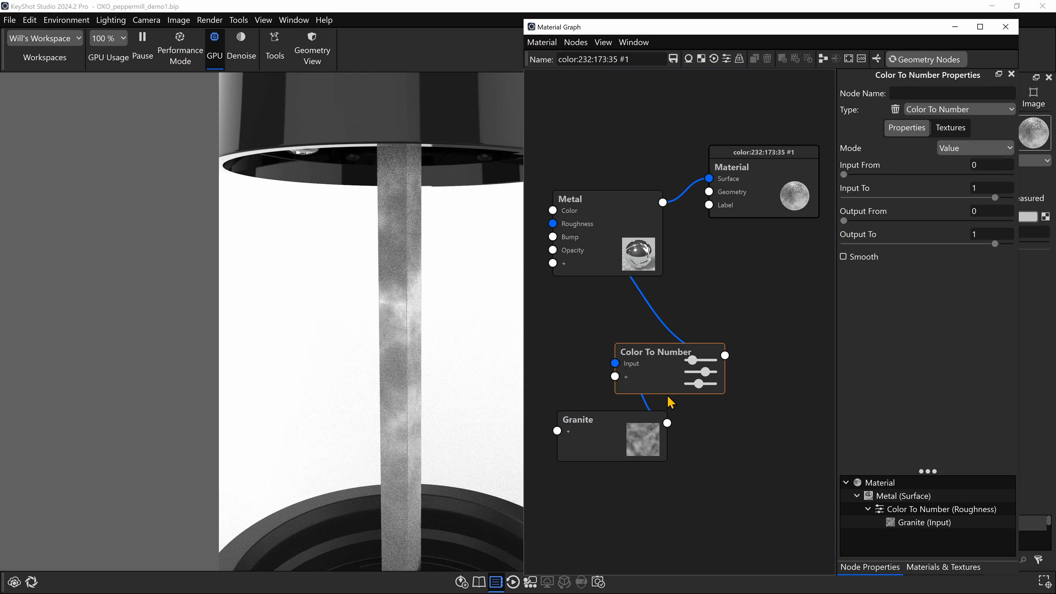
pyautogui.moveTo(672, 401); pyautogui.dragTo(633, 344)
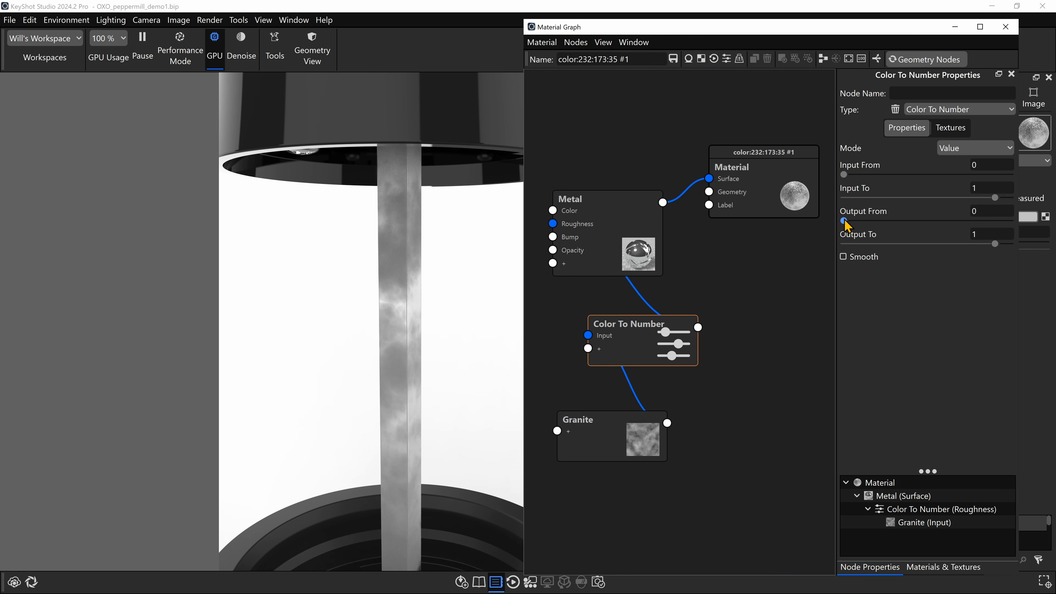
# Set the Color To Number node's Output From to 0.02 and Output To to 0.1, then readjust Output To.
pyautogui.moveTo(845, 221); pyautogui.dragTo(851, 225)
pyautogui.click(994, 213)
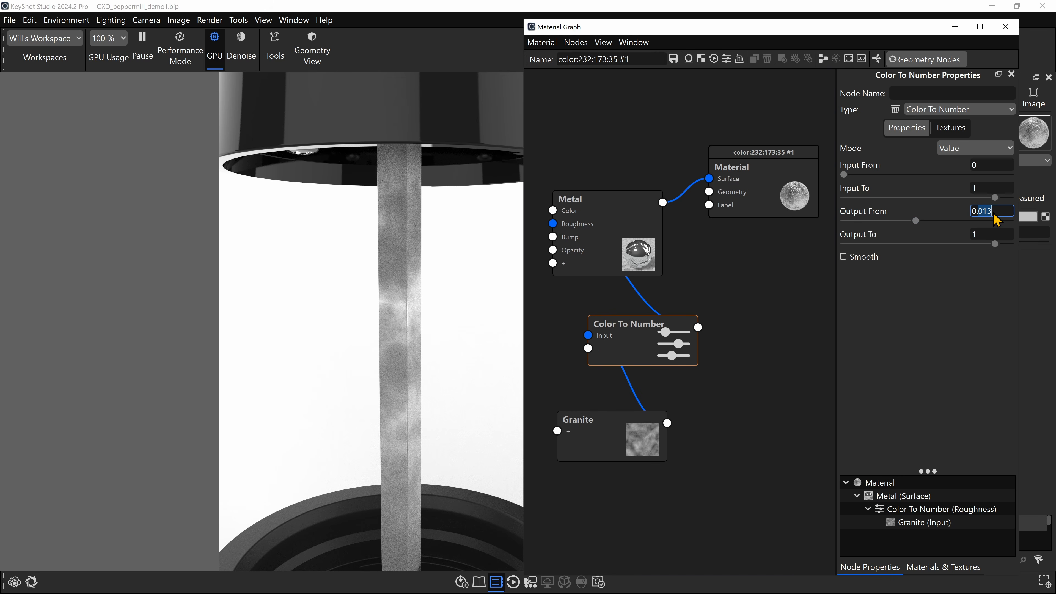
pyautogui.press('Return')
pyautogui.moveTo(997, 246); pyautogui.dragTo(883, 248)
pyautogui.click(1002, 237)
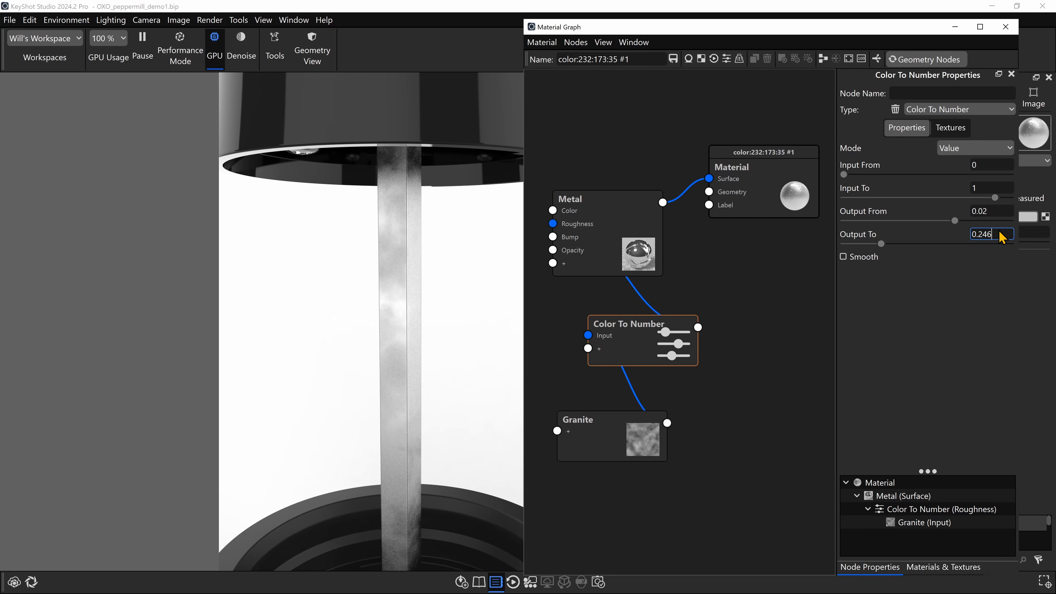
pyautogui.write('0.1')
pyautogui.press('Return')
pyautogui.moveTo(445, 387); pyautogui.dragTo(412, 322)
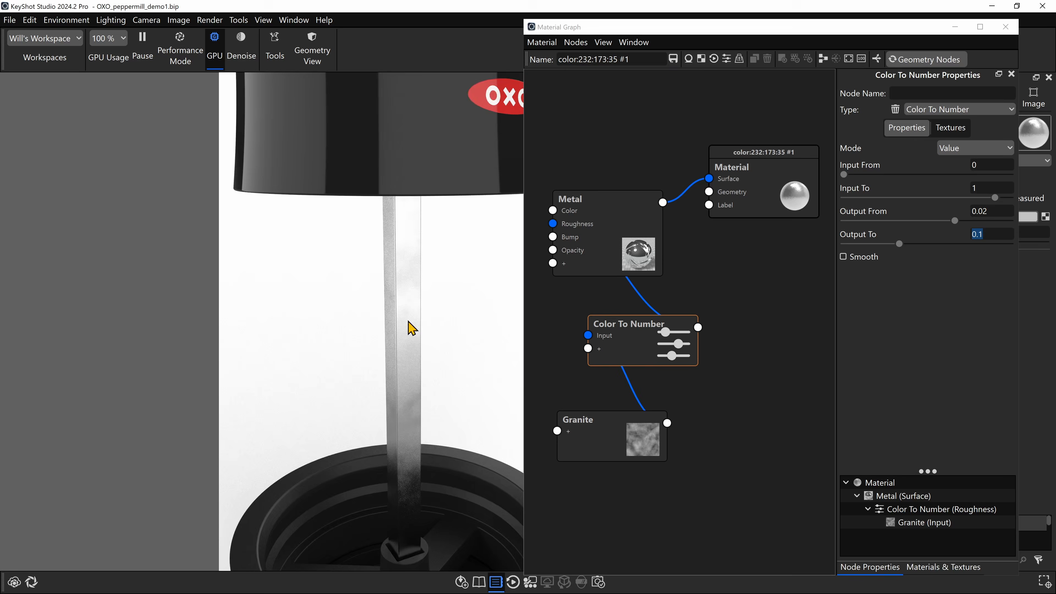
pyautogui.click(995, 236)
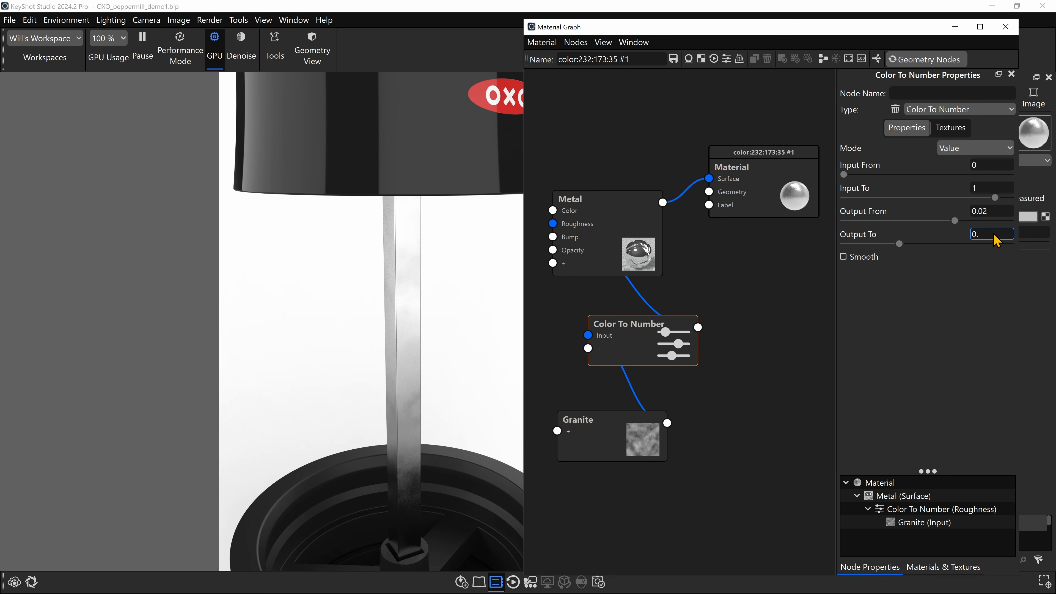
pyautogui.press('Return')
# Set the Granite texture's scale to 20 mm and check the pattern on the shaft.
pyautogui.click(602, 435)
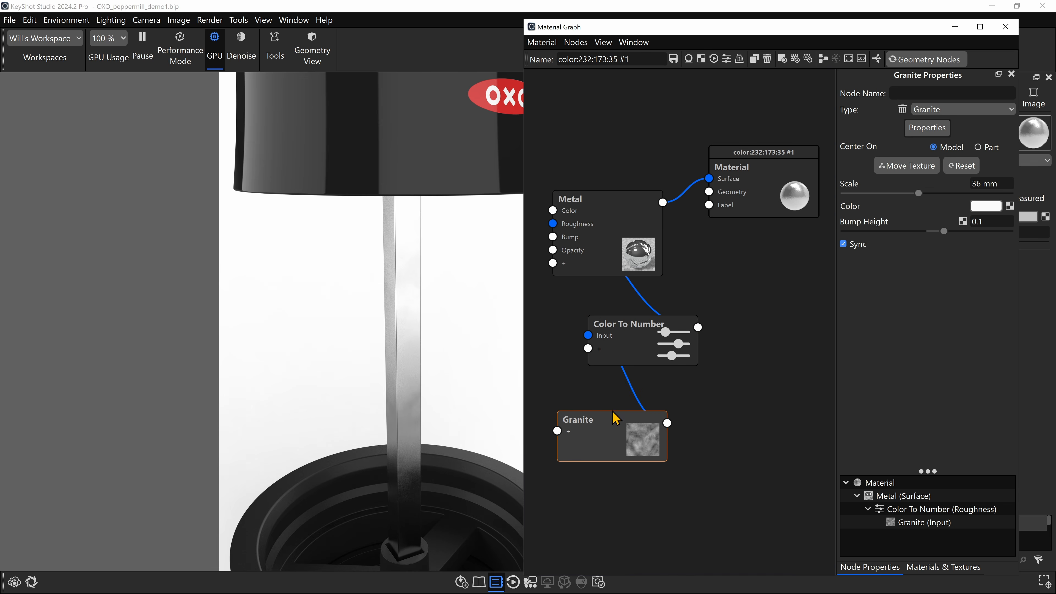
pyautogui.click(988, 185)
pyautogui.write('20')
pyautogui.press('Return')
pyautogui.moveTo(348, 353); pyautogui.dragTo(331, 368)
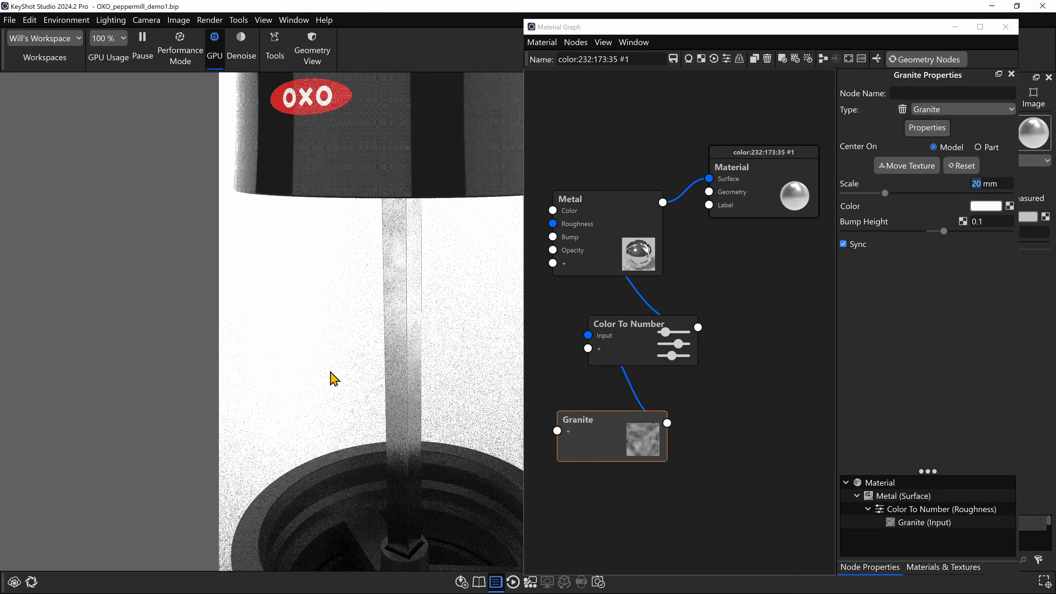
# Connect the Granite texture to Metal's Bump input as well and set its bump height to 0.005.
pyautogui.moveTo(636, 329); pyautogui.dragTo(693, 335)
pyautogui.moveTo(667, 423); pyautogui.dragTo(553, 237)
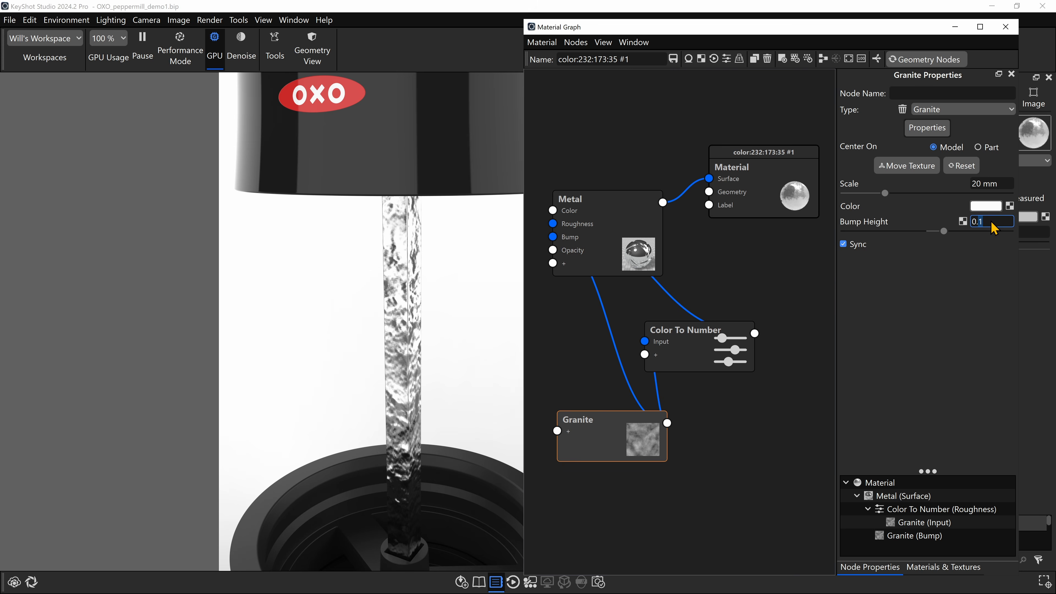
pyautogui.press('Return')
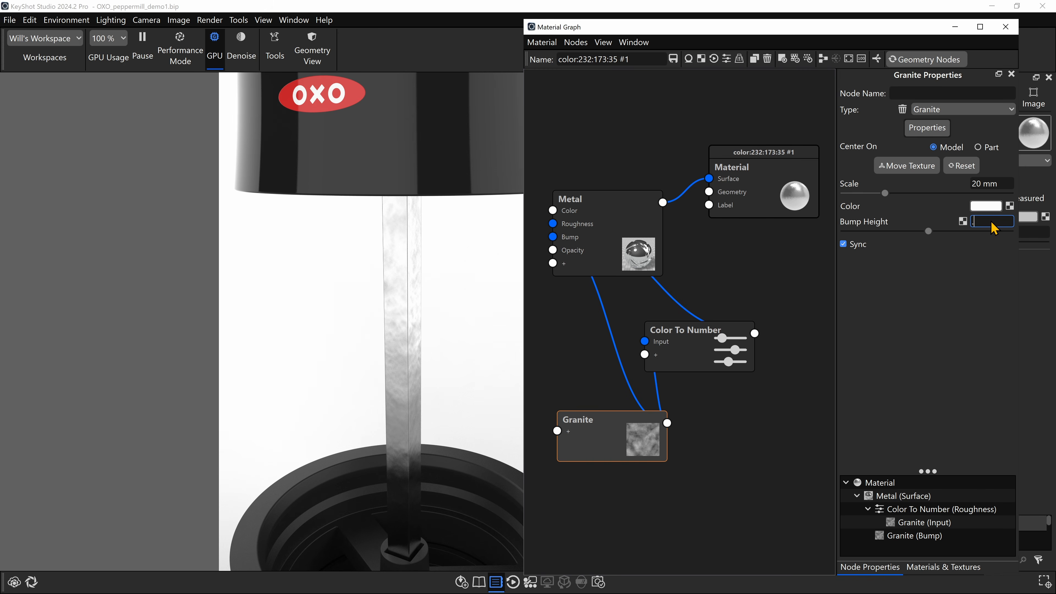
pyautogui.press('Return')
# Bring the hidden clear body of the pepper mill back into the scene.
pyautogui.scroll(-5, 429, 366)
pyautogui.moveTo(429, 366); pyautogui.dragTo(466, 329)
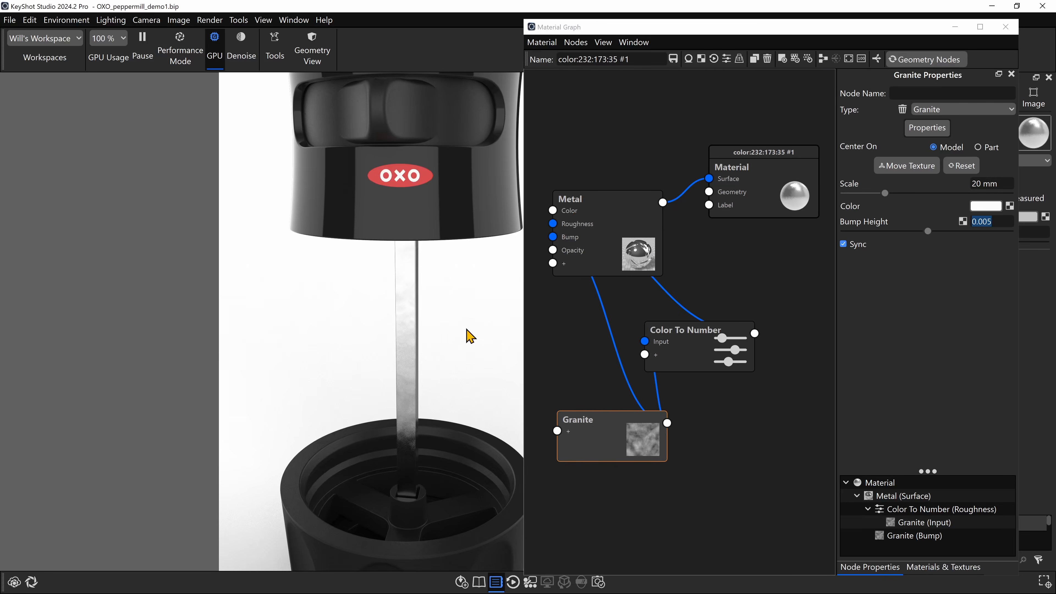
pyautogui.rightClick(448, 282)
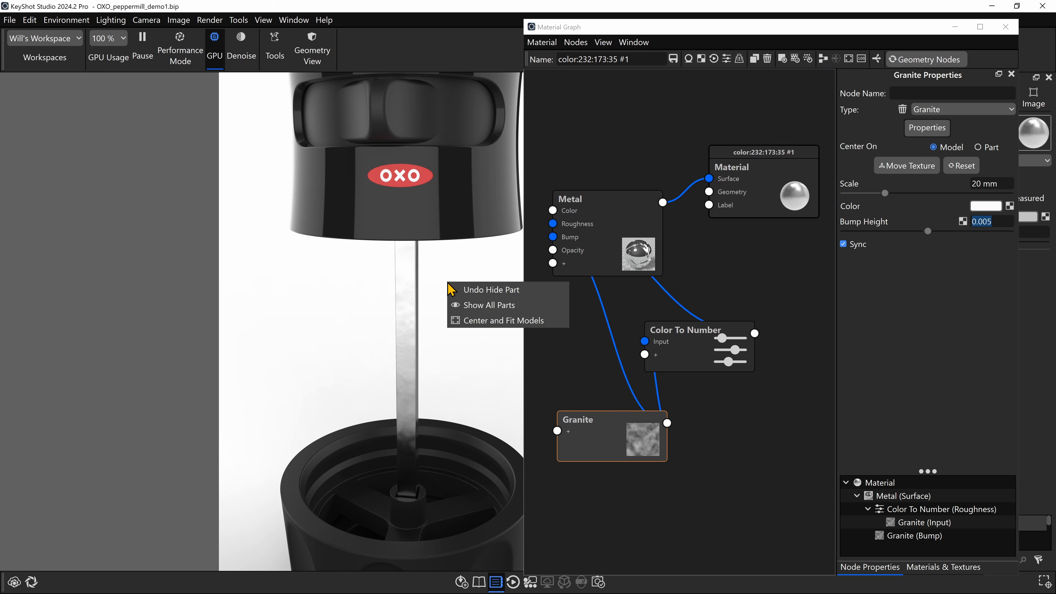
pyautogui.click(459, 302)
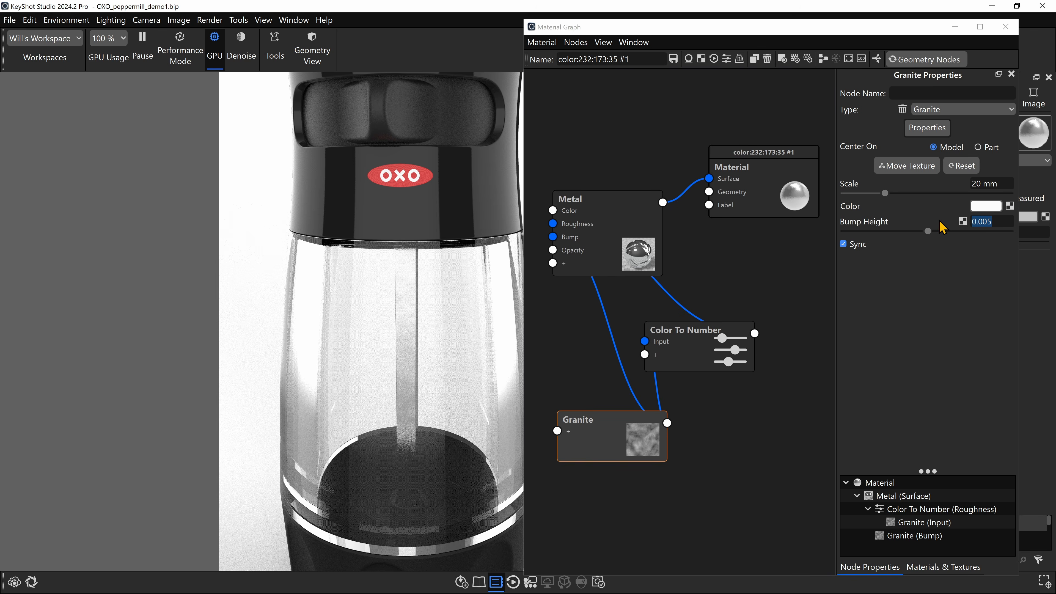
# Tint the Granite texture's color to a very pale yellow with a hue of 63°.
pyautogui.click(986, 206)
pyautogui.moveTo(932, 148); pyautogui.dragTo(807, 119)
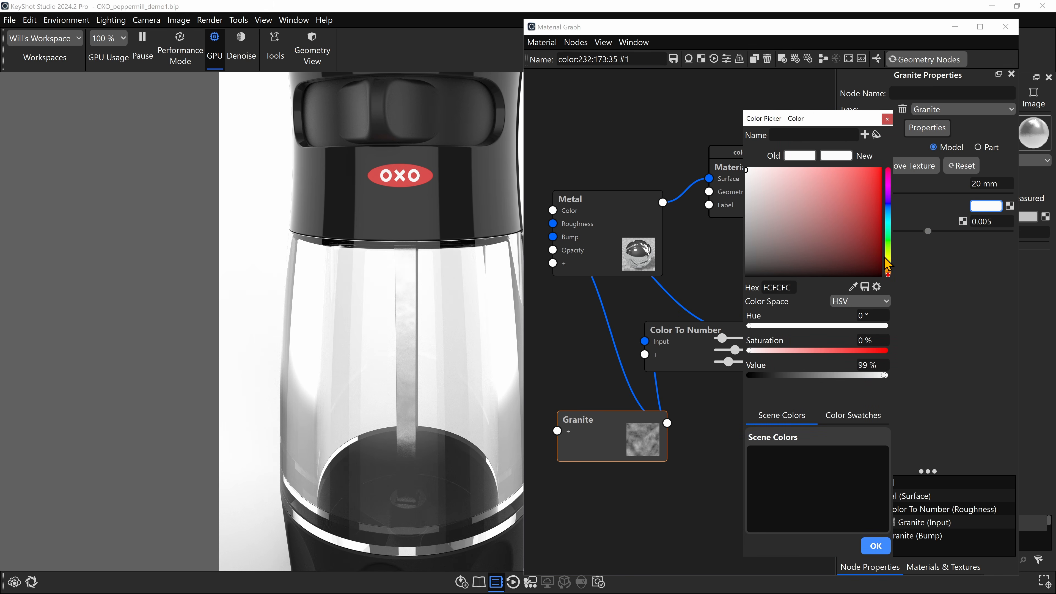
pyautogui.click(887, 257)
pyautogui.click(749, 176)
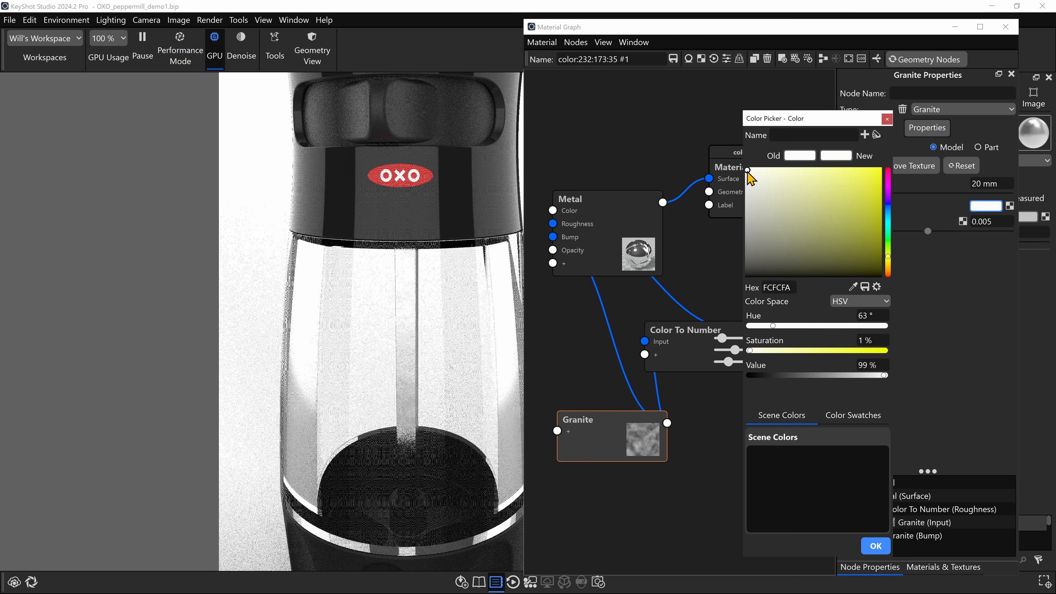
pyautogui.click(750, 177)
pyautogui.click(877, 548)
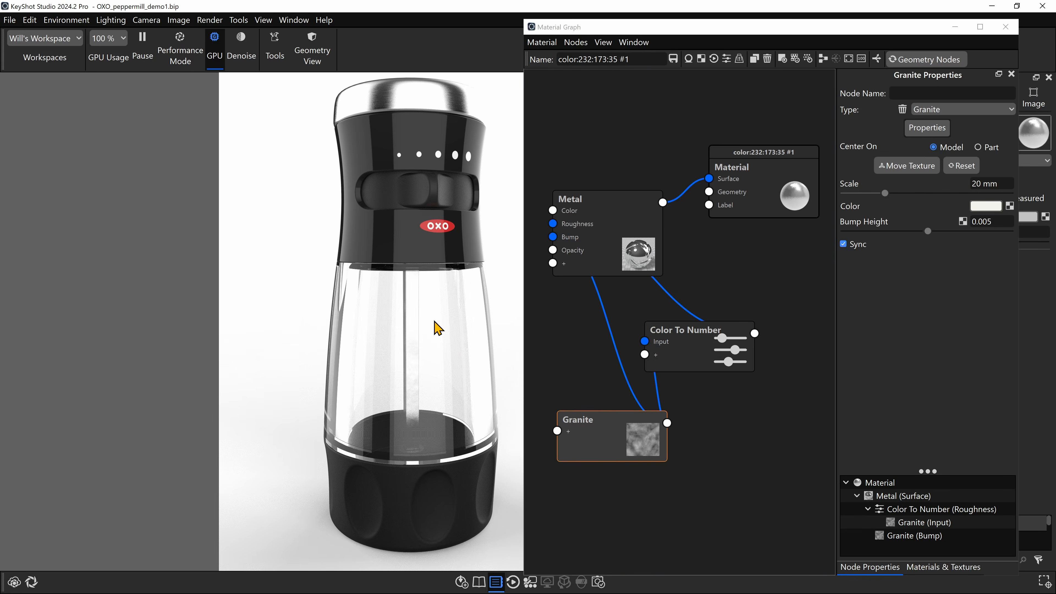
# Add a Noise (Texture) node to the clear body's Glass (Solid) material, connect it to Bump, and tidy the node layout.
pyautogui.click(436, 330)
pyautogui.moveTo(731, 312); pyautogui.dragTo(724, 198)
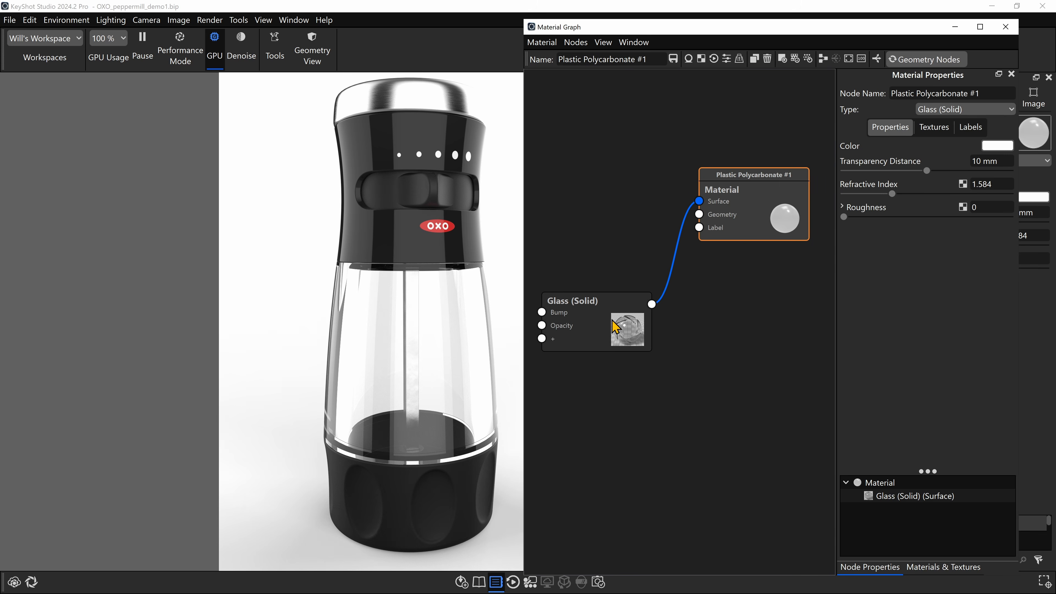
pyautogui.moveTo(615, 318); pyautogui.dragTo(637, 273)
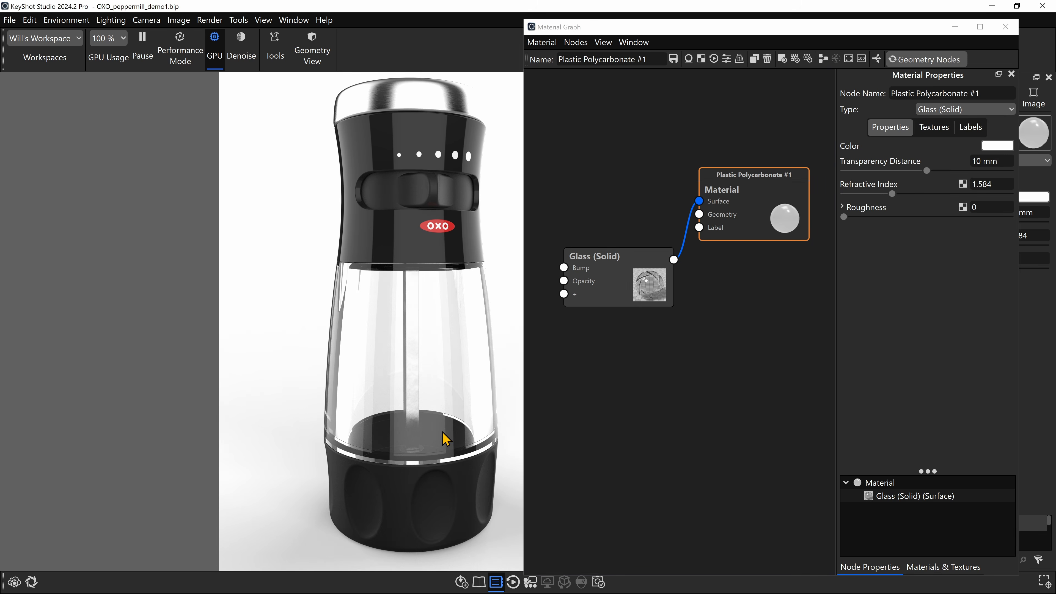
pyautogui.rightClick(583, 346)
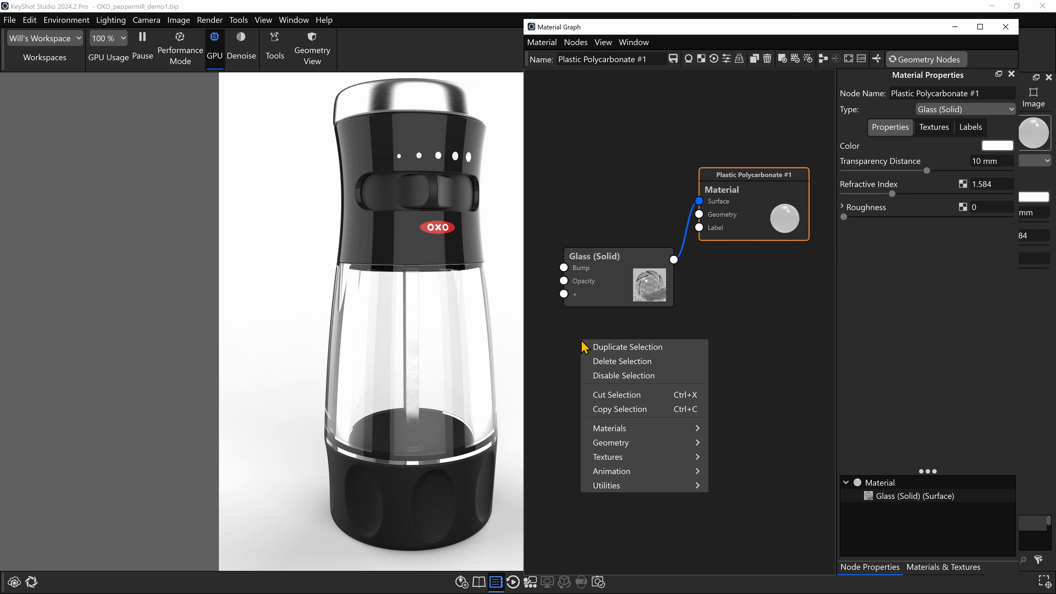
pyautogui.moveTo(614, 461)
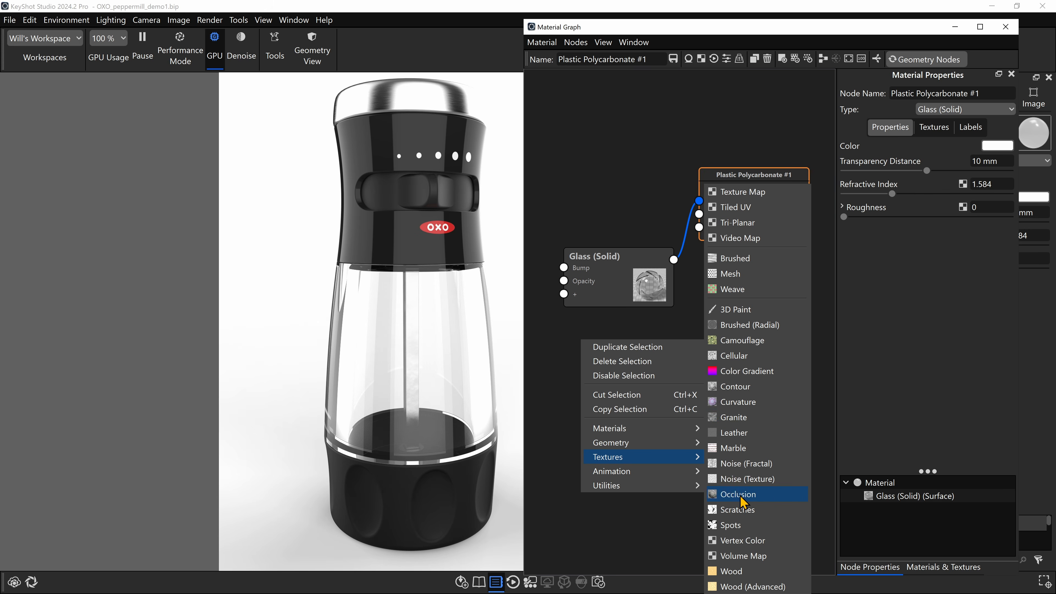
pyautogui.click(741, 479)
pyautogui.moveTo(725, 436); pyautogui.dragTo(571, 350)
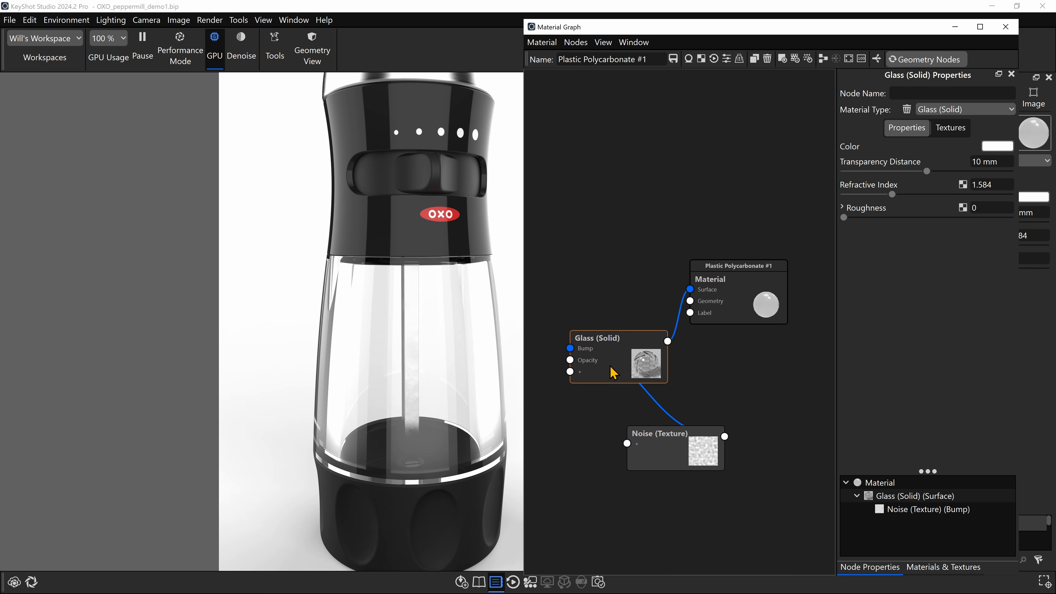
pyautogui.moveTo(712, 320); pyautogui.dragTo(704, 217)
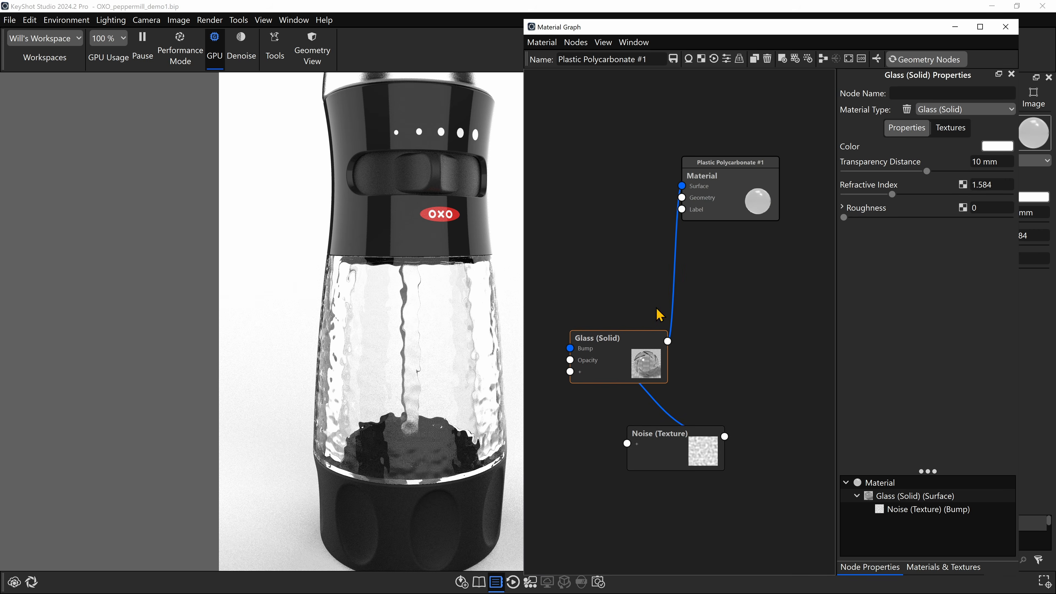
pyautogui.moveTo(637, 364); pyautogui.dragTo(646, 229)
# Try a 1 mm scale for the Noise texture, inspect the clear body up close, and refine the scale to 0.75 mm.
pyautogui.moveTo(662, 457); pyautogui.dragTo(631, 356)
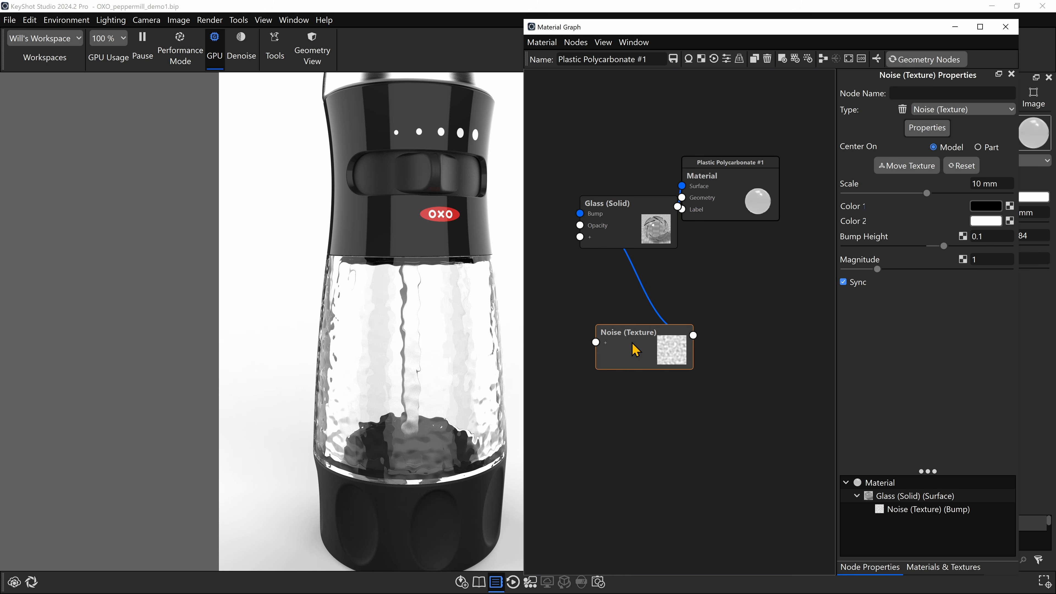
pyautogui.click(1000, 185)
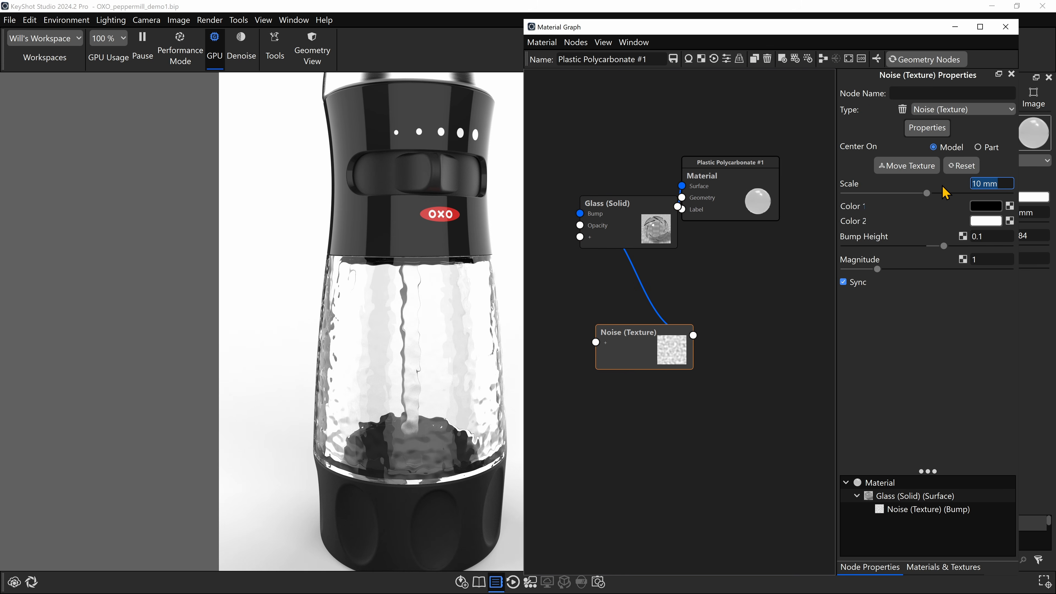
pyautogui.write('1')
pyautogui.press('Return')
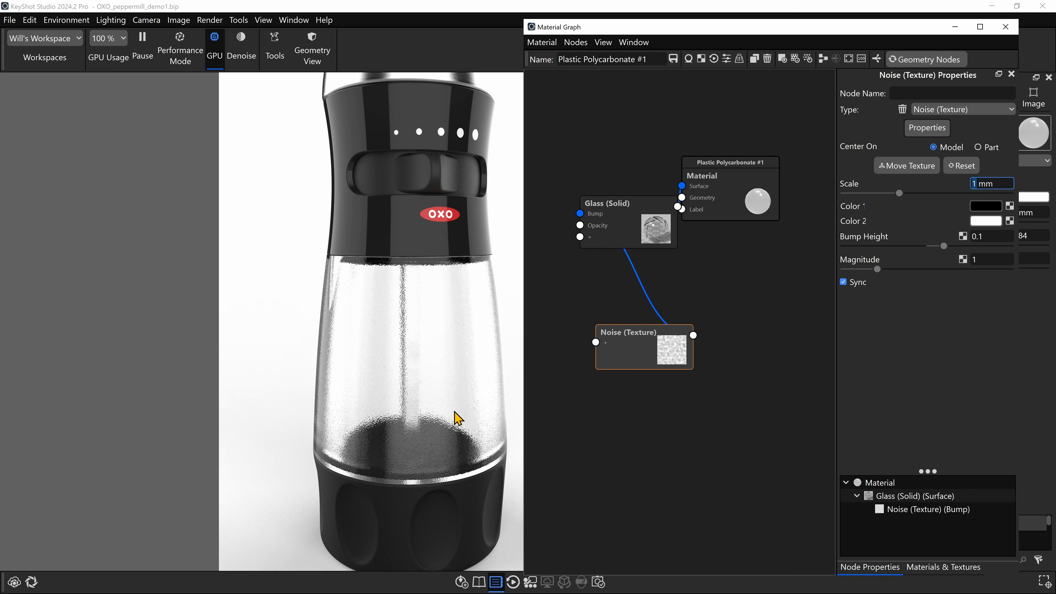
pyautogui.scroll(5, 444, 414)
pyautogui.scroll(-3, 370, 266)
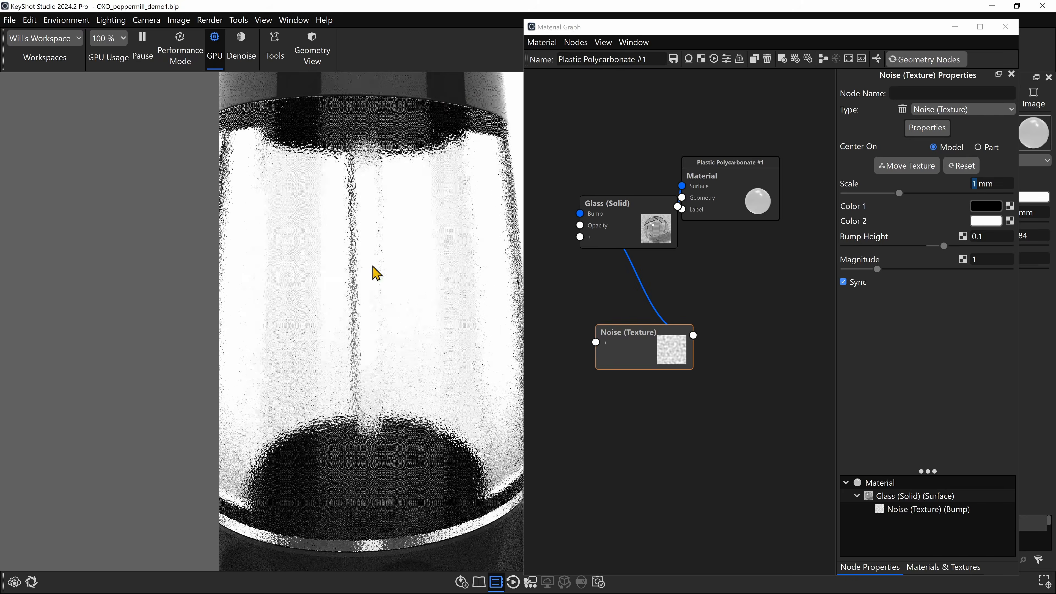
pyautogui.click(982, 184)
pyautogui.write('.7')
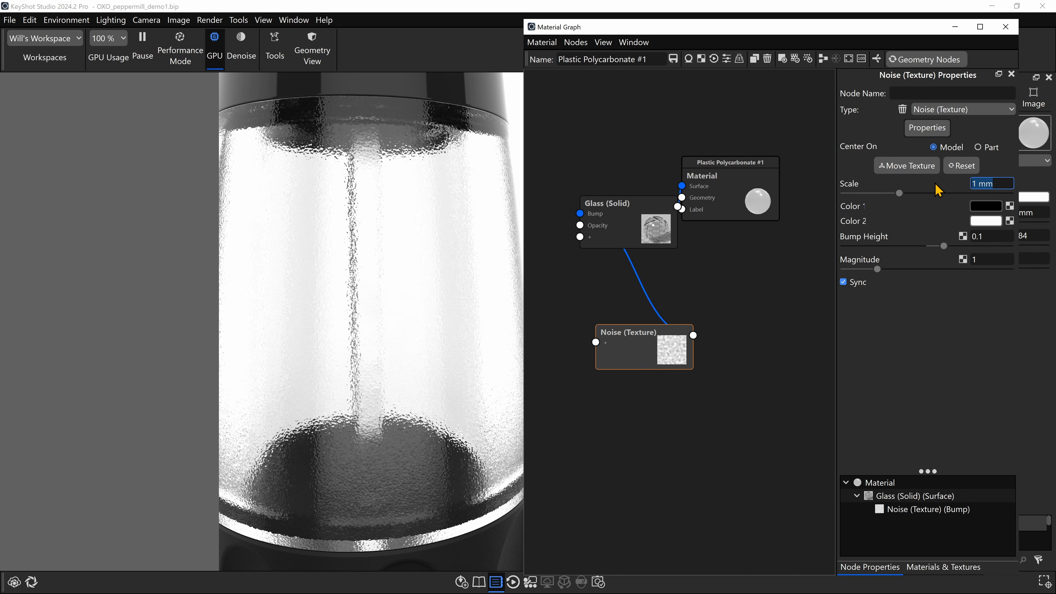
pyautogui.write('5')
pyautogui.press('Return')
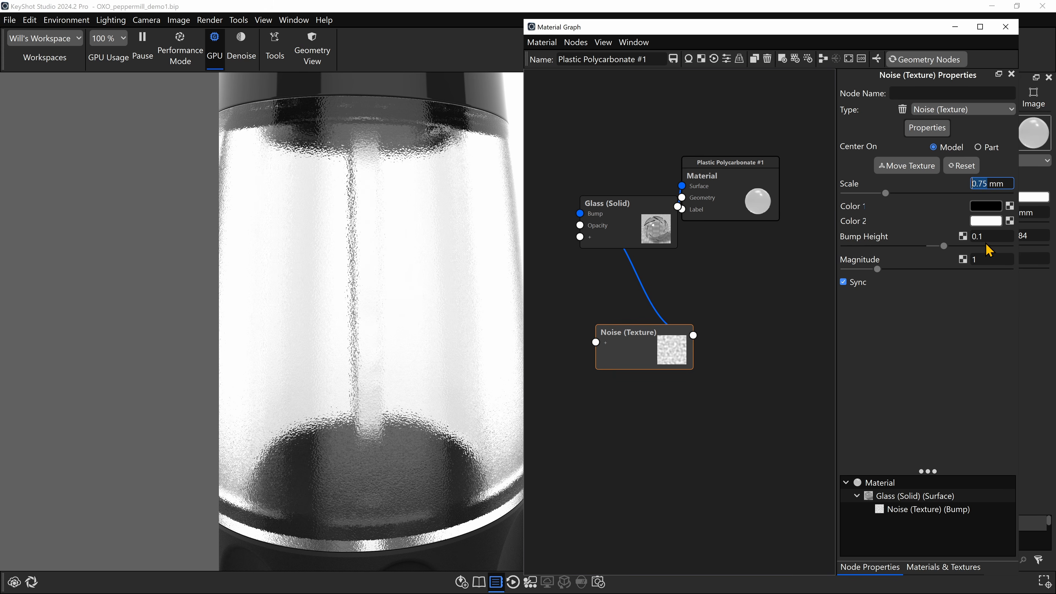
# Reduce the Noise texture's bump height to 0.01 and further to 0.005, checking the distortion around the shaft.
pyautogui.doubleClick(995, 238)
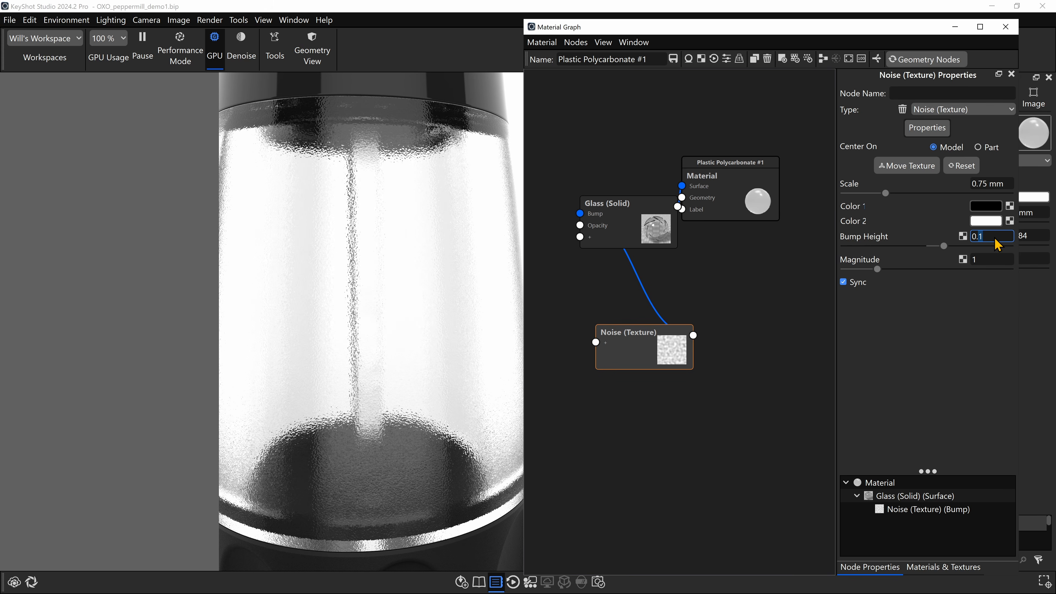
pyautogui.write('01')
pyautogui.press('Return')
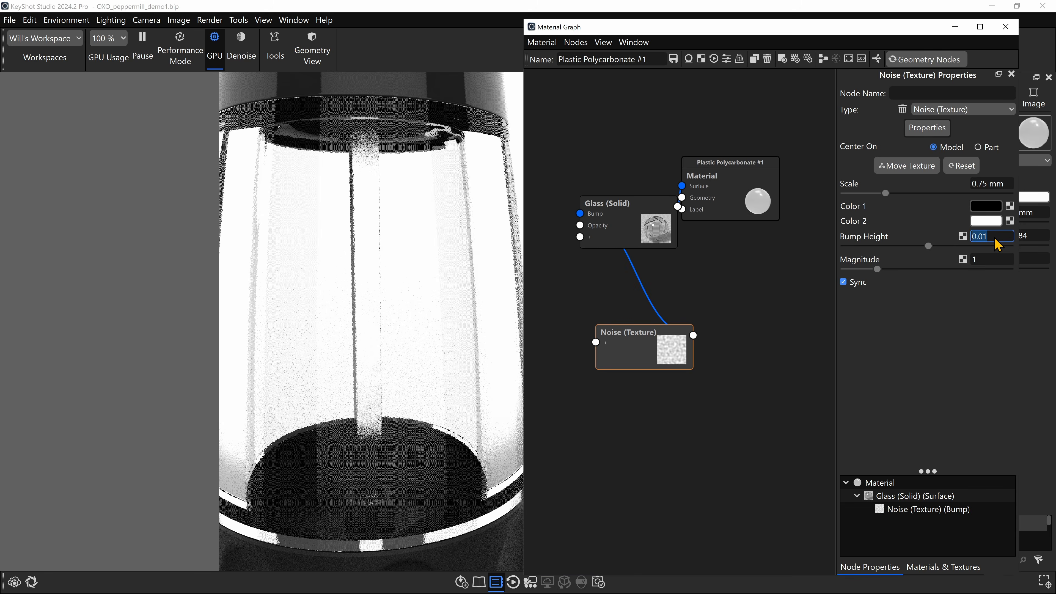
pyautogui.click(997, 238)
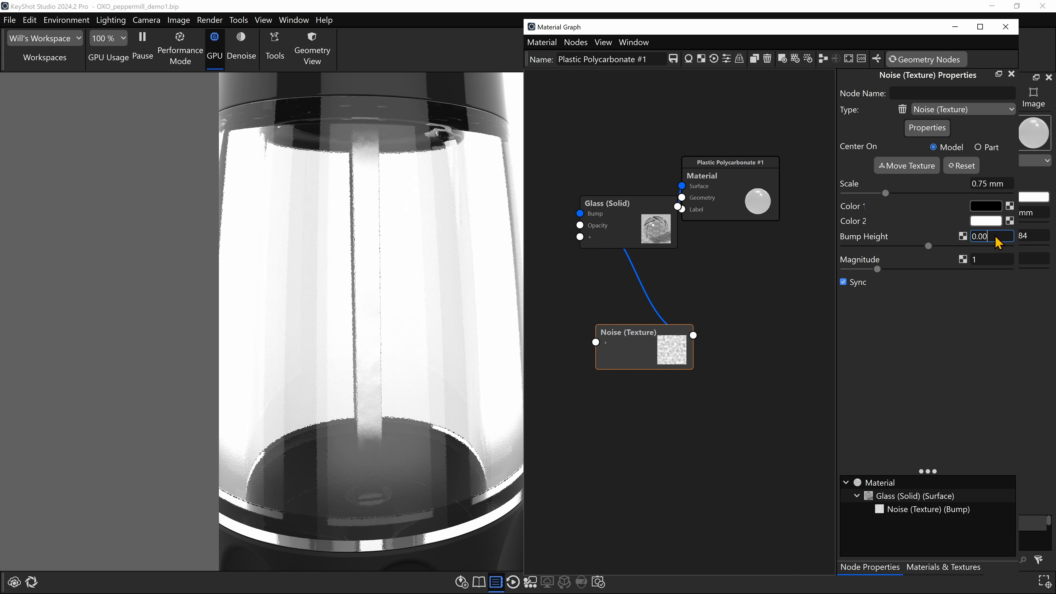
pyautogui.write('5')
pyautogui.press('Return')
pyautogui.scroll(3, 369, 399)
pyautogui.moveTo(365, 392); pyautogui.dragTo(394, 246)
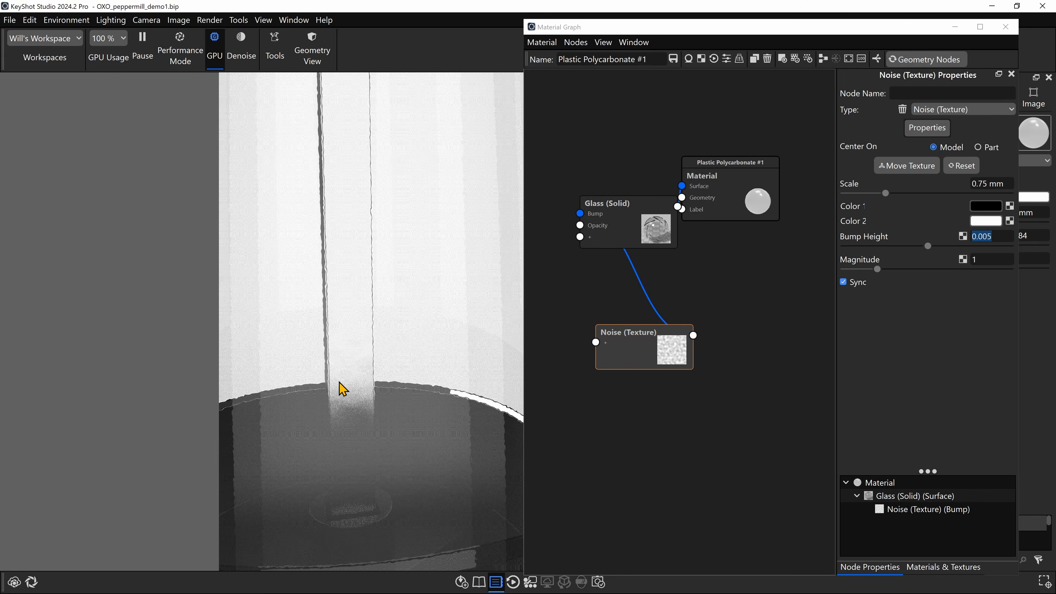
# Set the Glass (Solid) roughness to 0.001, check the whole pepper mill, and close the material graph.
pyautogui.click(634, 223)
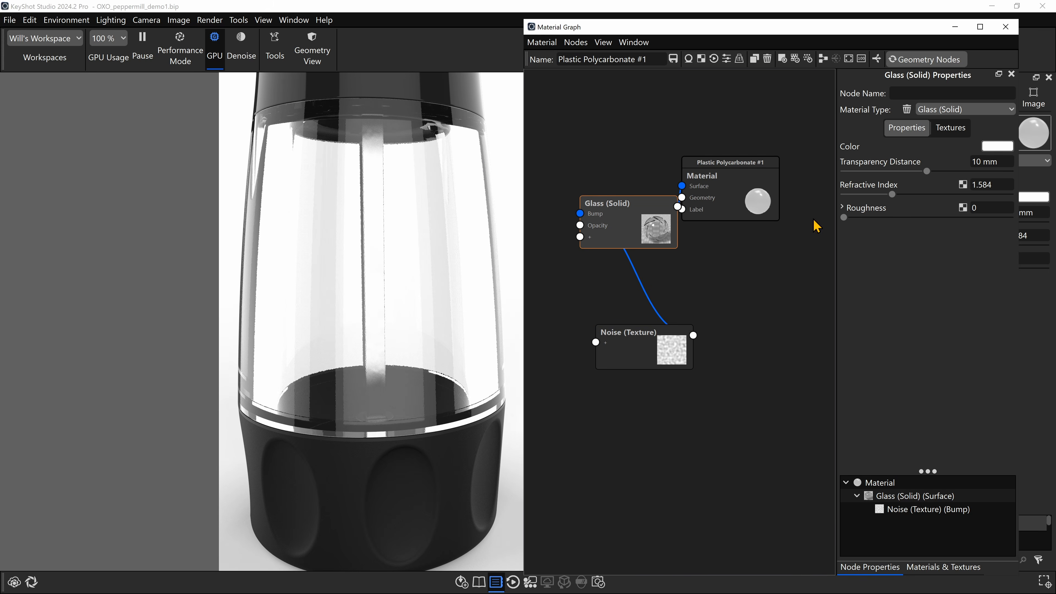
pyautogui.click(1000, 209)
pyautogui.write('.001')
pyautogui.press('Return')
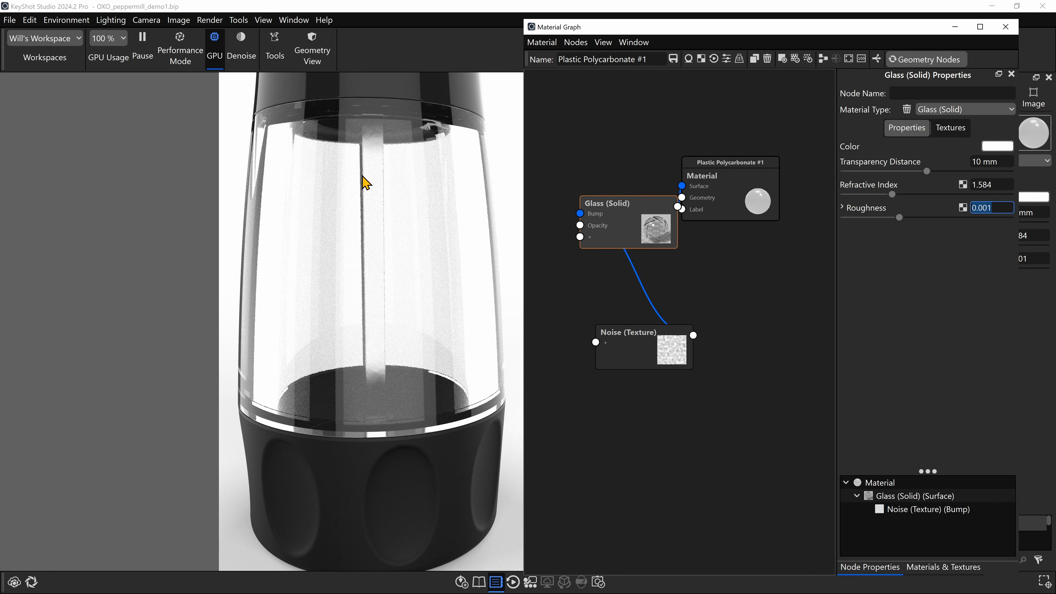
pyautogui.scroll(-5, 344, 225)
pyautogui.moveTo(367, 250); pyautogui.dragTo(366, 346)
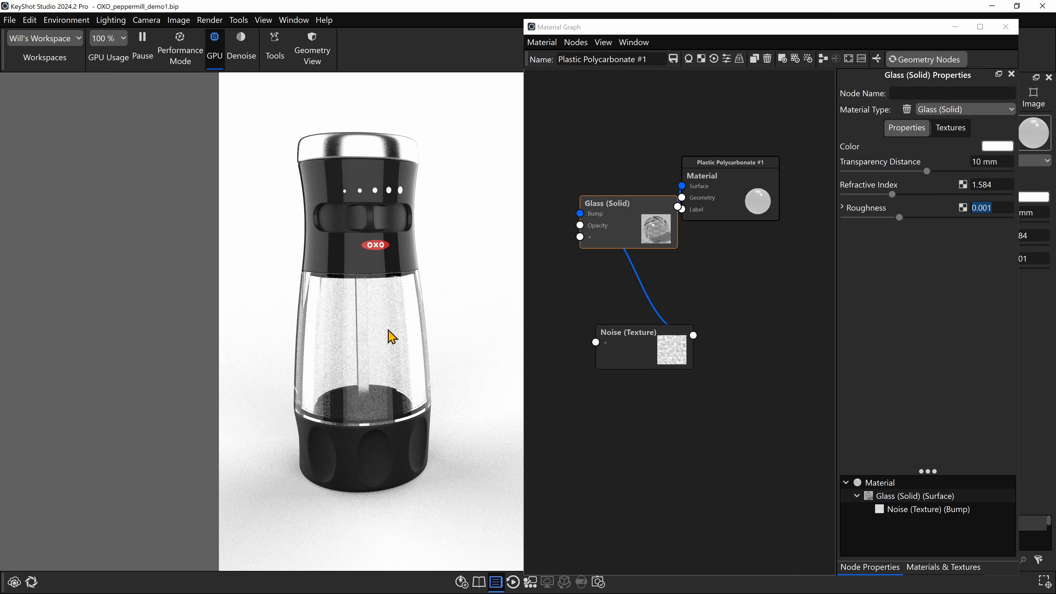
pyautogui.moveTo(377, 288); pyautogui.dragTo(406, 288)
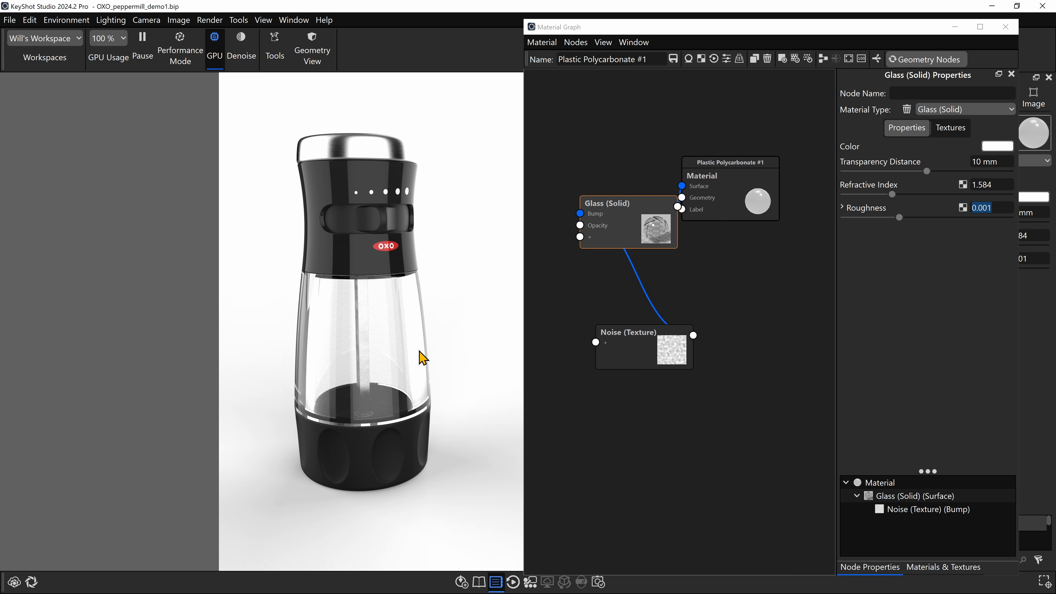
pyautogui.click(1006, 27)
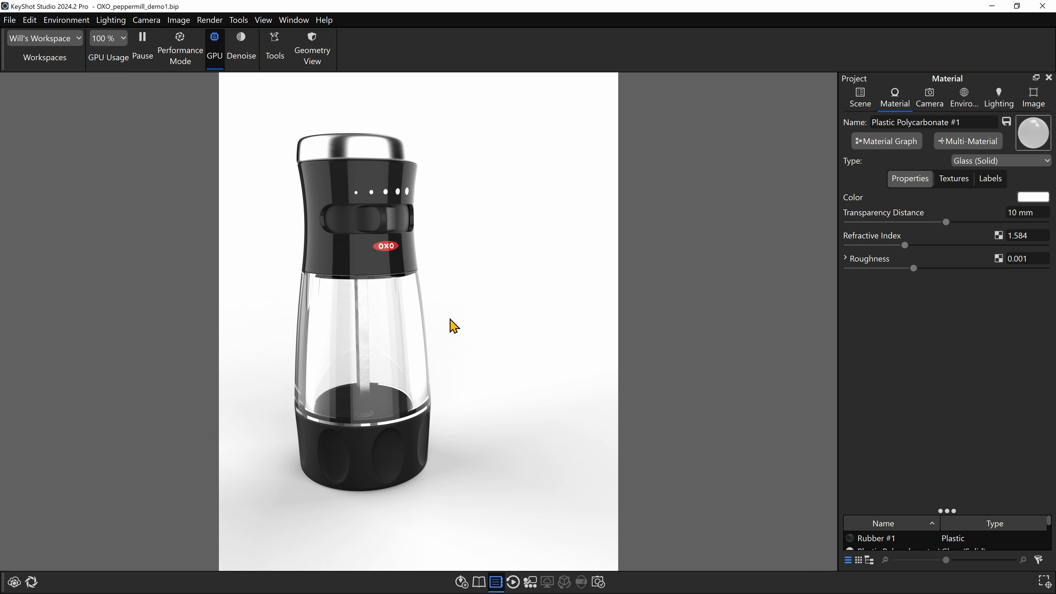
# Add the Backdrop Ramp from the model library to the scene at the pepper mill.
pyautogui.moveTo(451, 318); pyautogui.dragTo(498, 356)
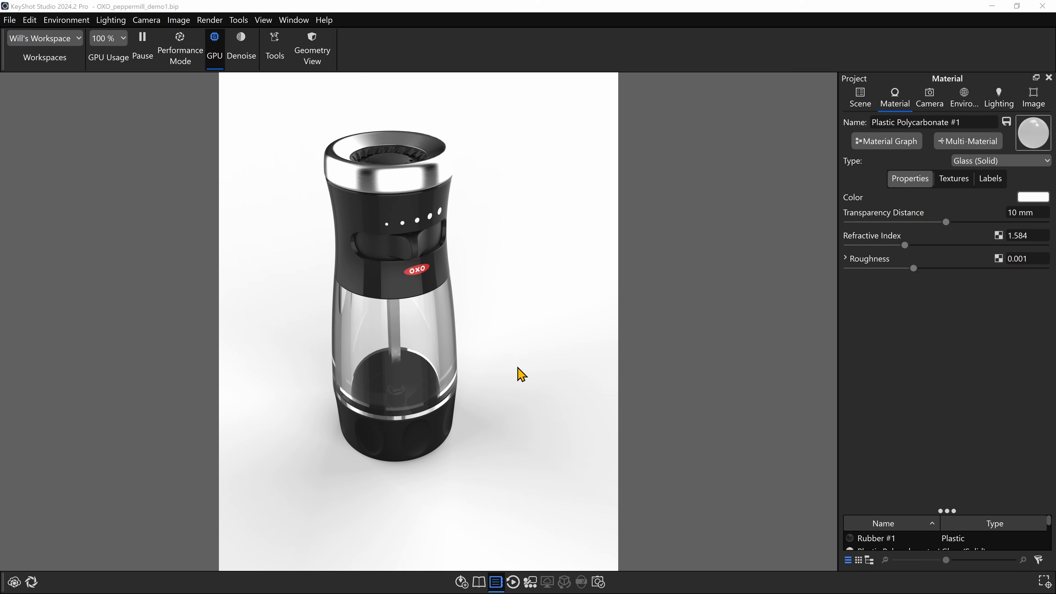
pyautogui.moveTo(486, 361)
pyautogui.mouseDown()
pyautogui.moveTo(448, 325)
pyautogui.moveTo(468, 325)
pyautogui.moveTo(497, 358)
pyautogui.mouseUp()
pyautogui.scroll(-5, 502, 361)
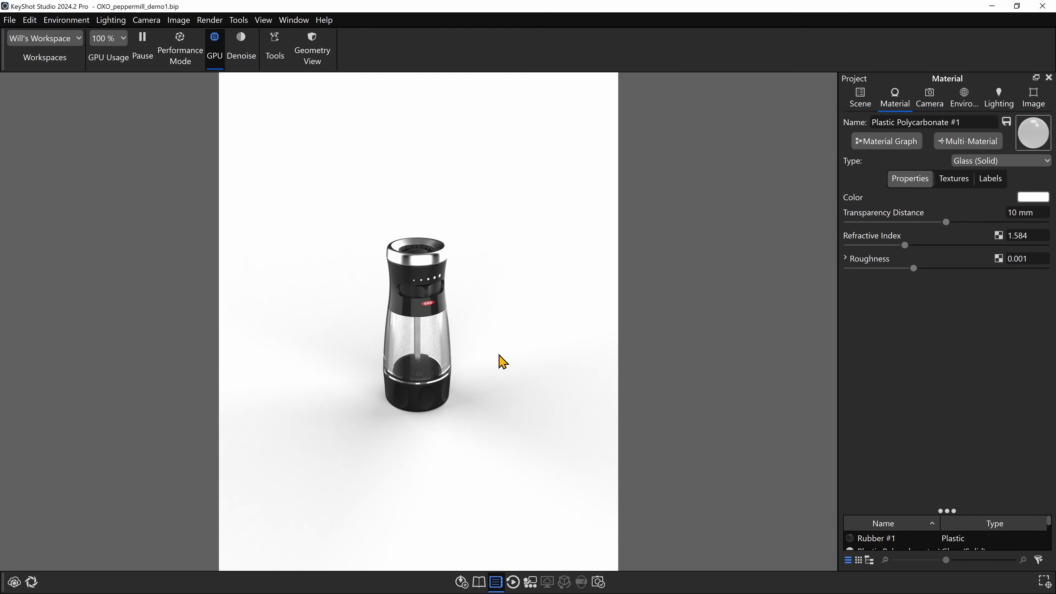
pyautogui.scroll(-5, 499, 354)
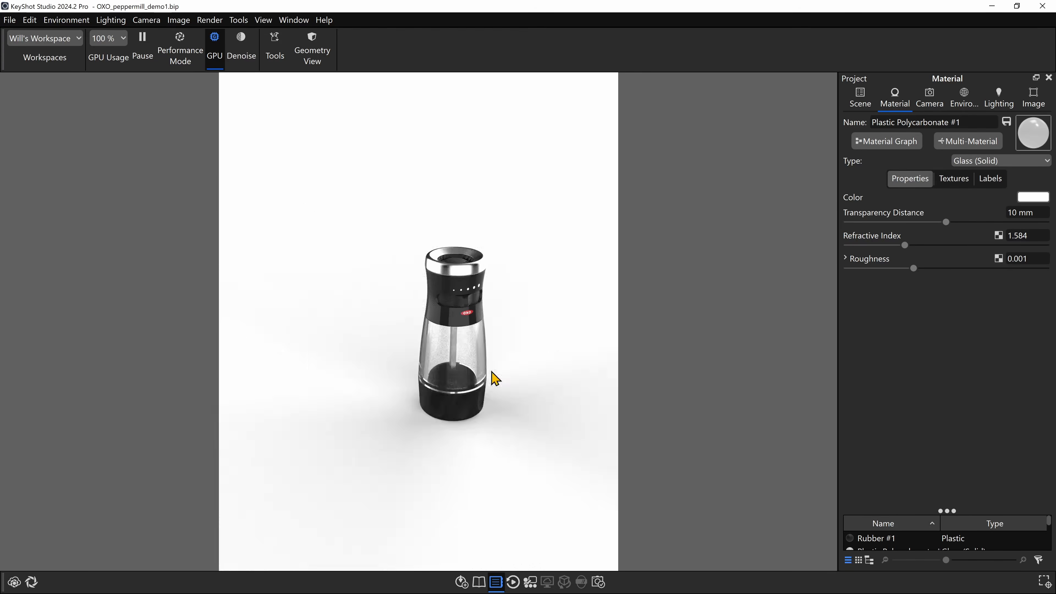
pyautogui.scroll(2, 487, 368)
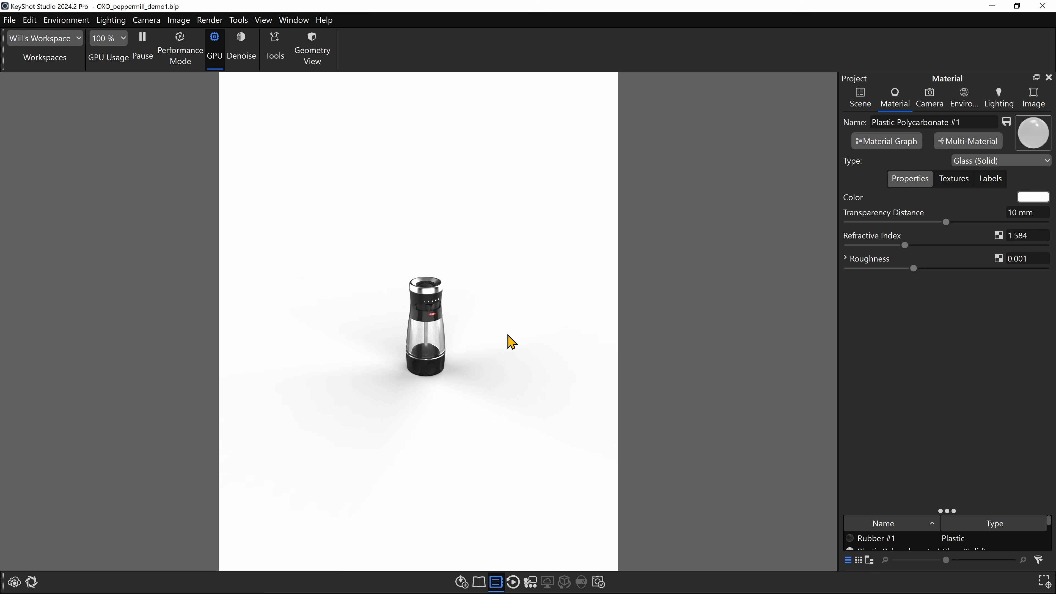
pyautogui.press('m')
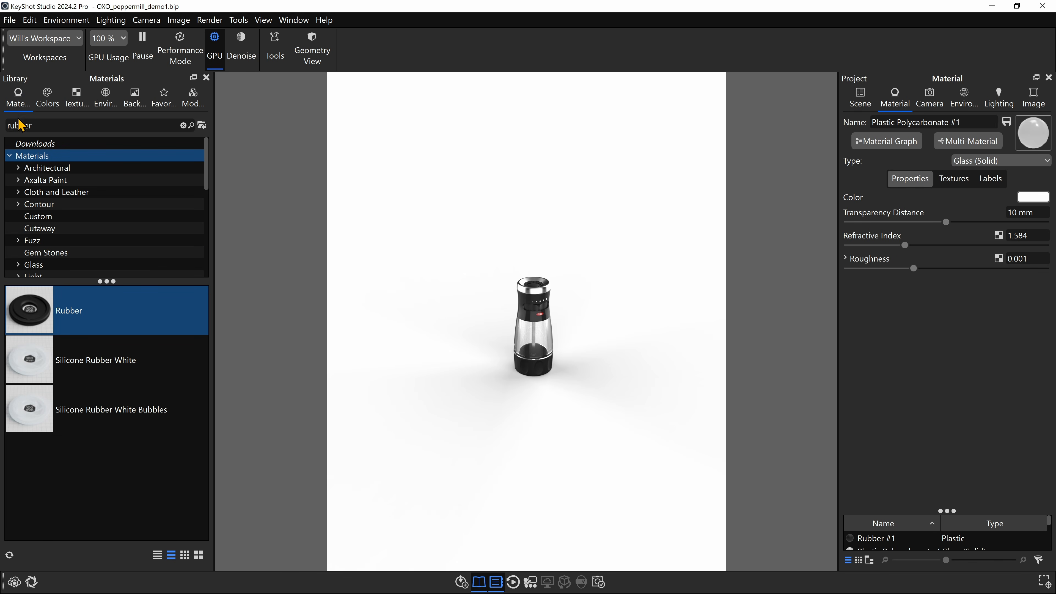
pyautogui.click(192, 100)
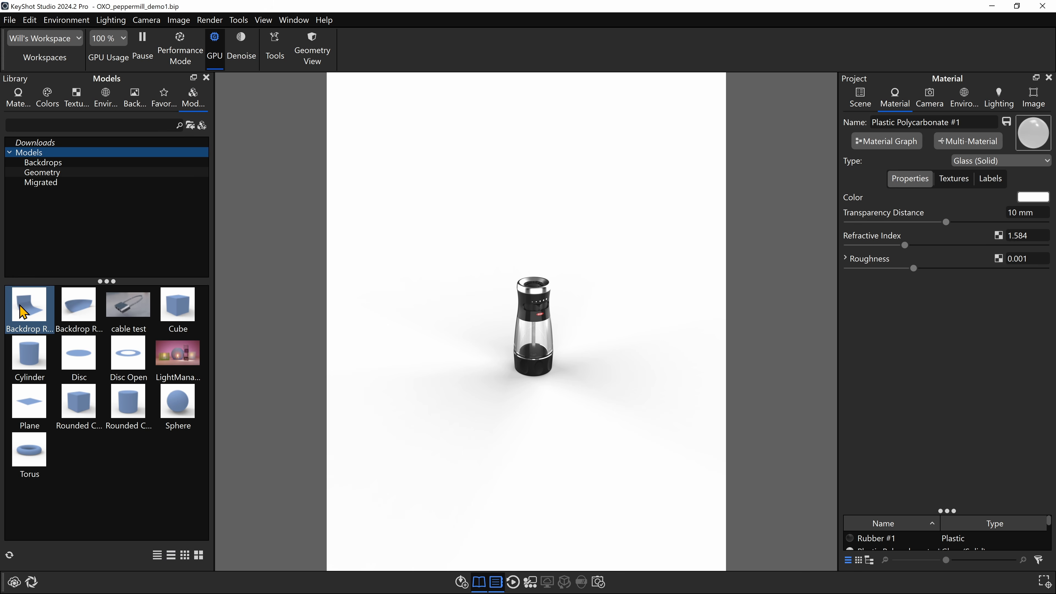
pyautogui.moveTo(29, 310); pyautogui.dragTo(541, 384)
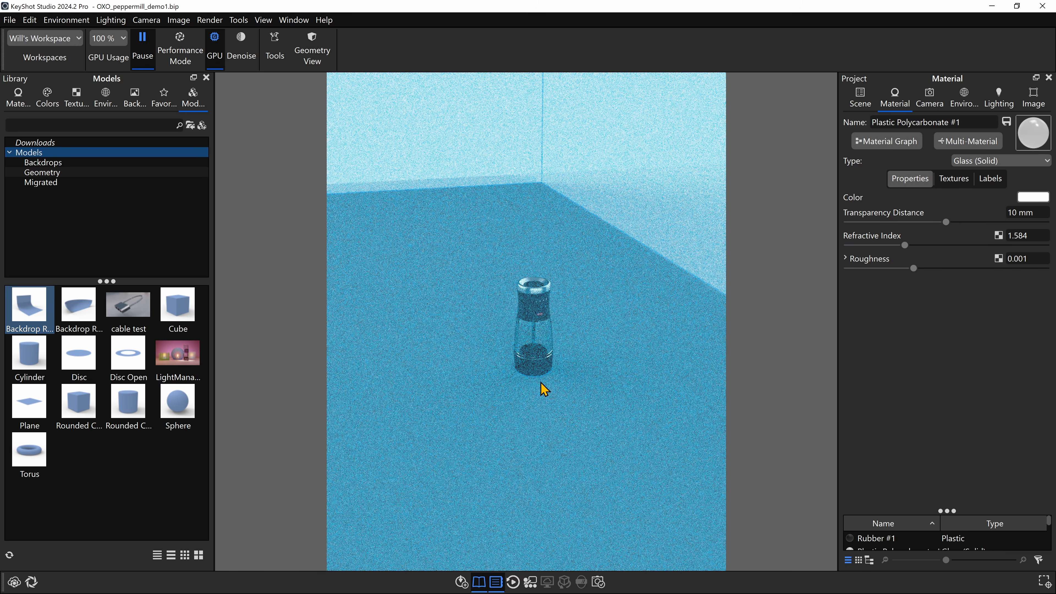
# Scale the backdrop ramp down uniformly to about 0.43.
pyautogui.scroll(-10, 545, 389)
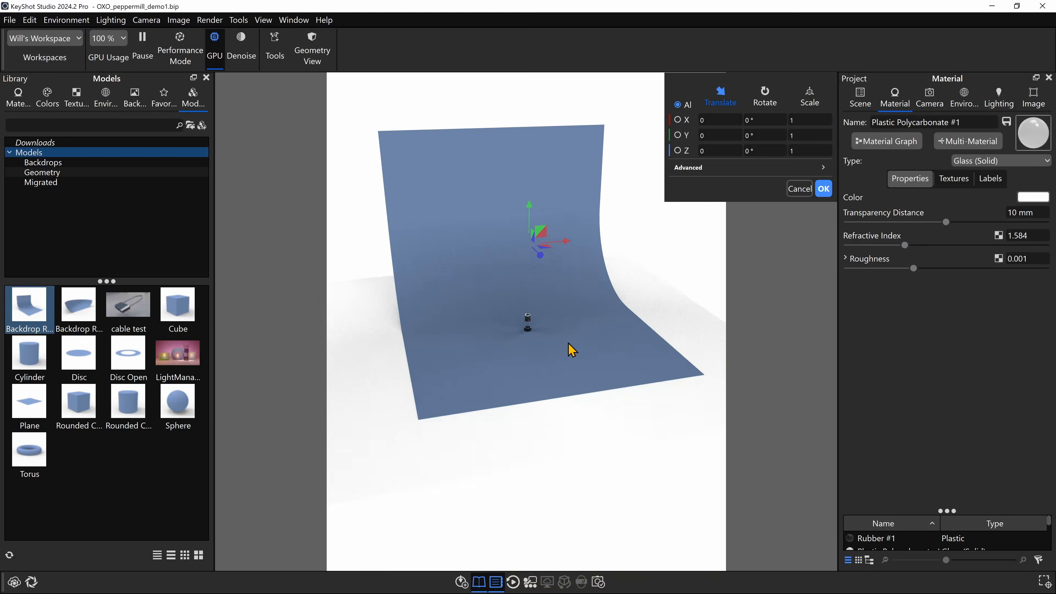
pyautogui.moveTo(572, 350)
pyautogui.mouseDown()
pyautogui.moveTo(698, 323)
pyautogui.moveTo(736, 292)
pyautogui.moveTo(630, 352)
pyautogui.moveTo(556, 357)
pyautogui.mouseUp()
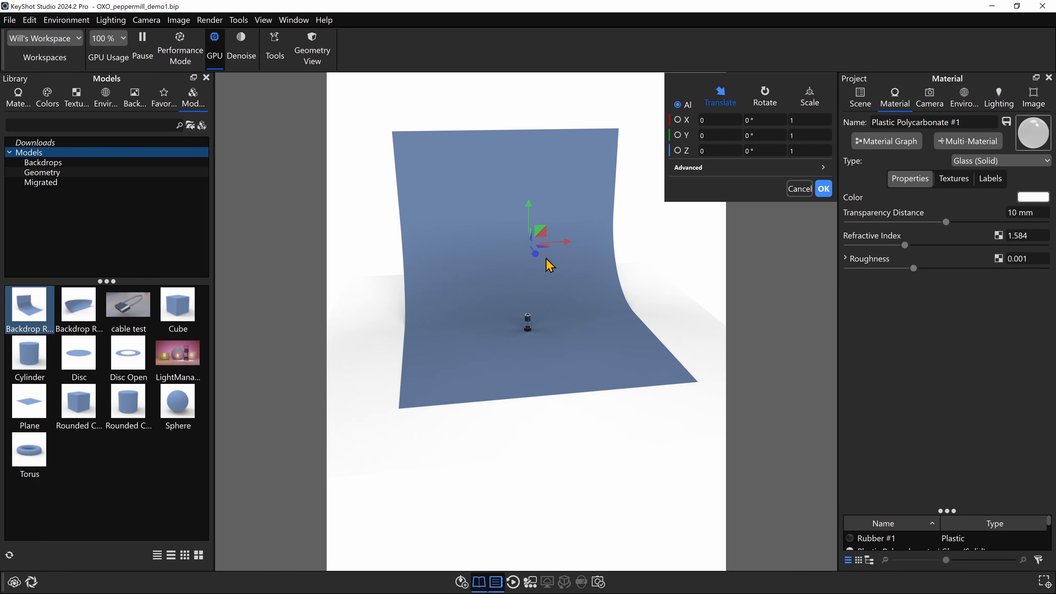
pyautogui.press('s')
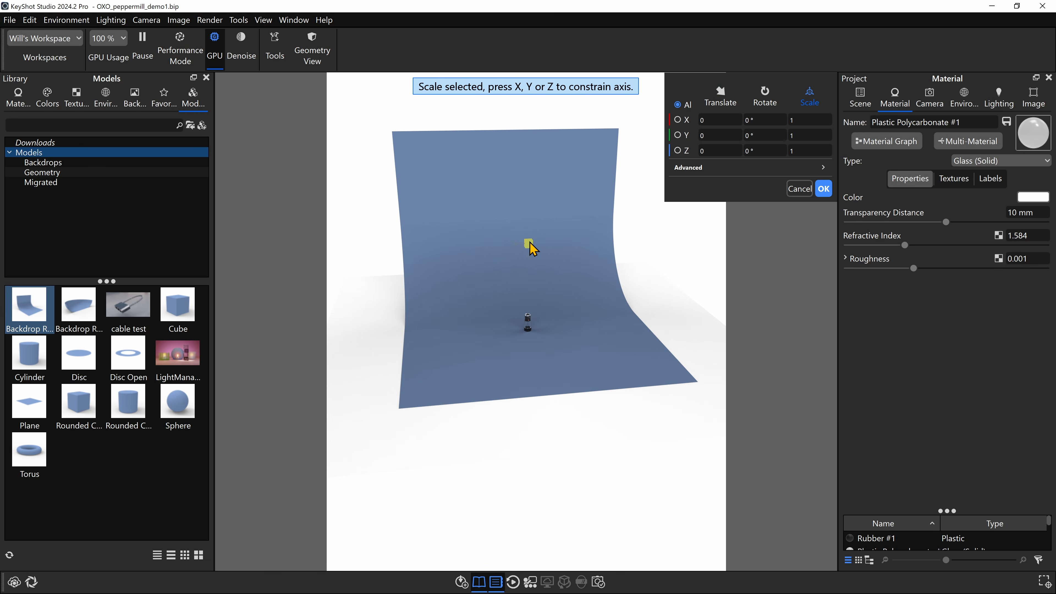
pyautogui.moveTo(532, 245); pyautogui.dragTo(302, 304)
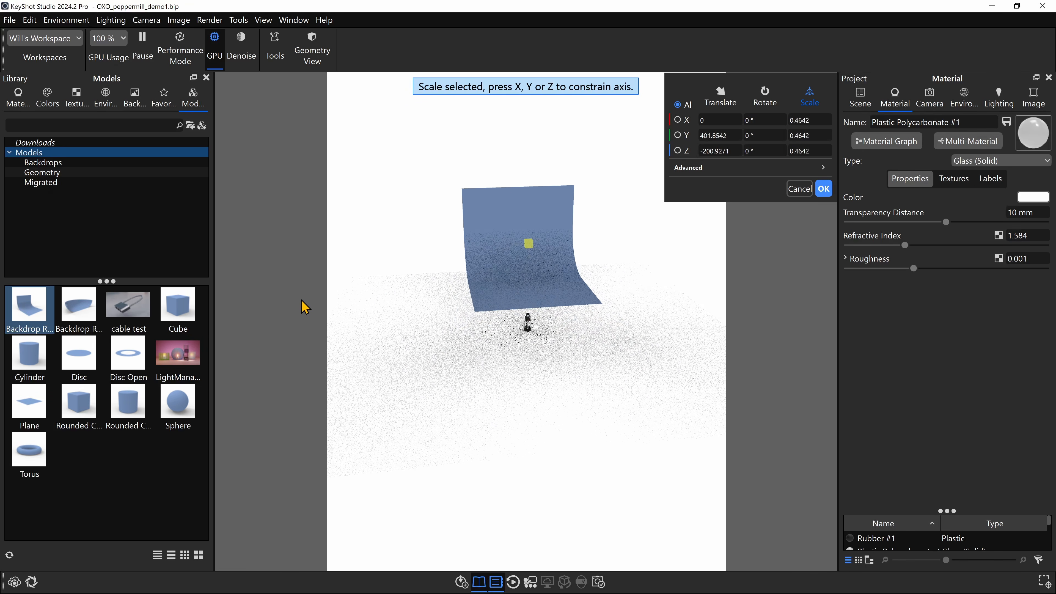
# Snap the backdrop ramp to the ground and check how it sits around the pepper mill.
pyautogui.click(685, 168)
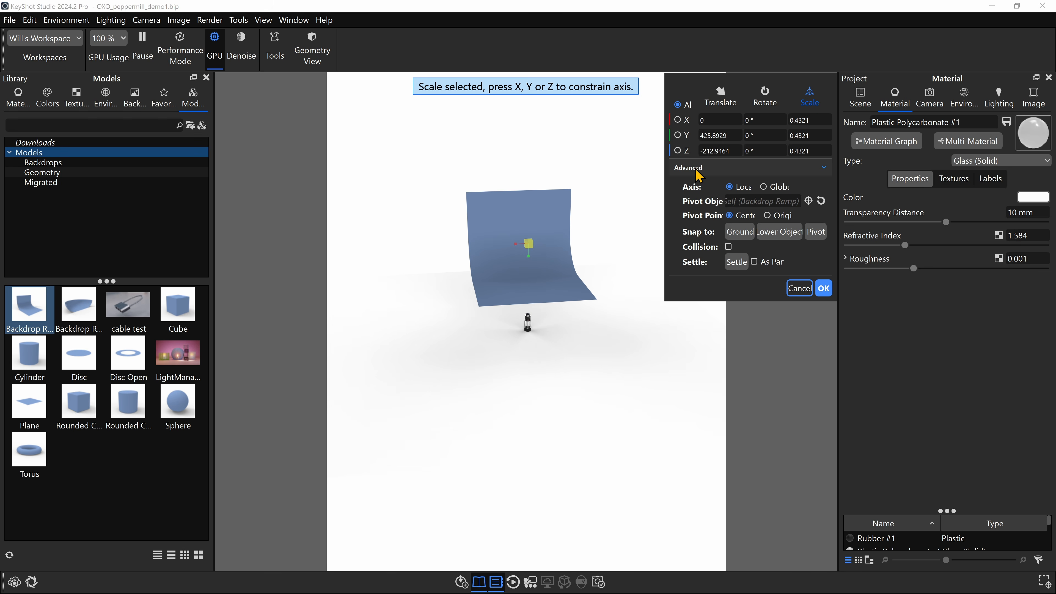
pyautogui.click(740, 231)
pyautogui.scroll(5, 580, 373)
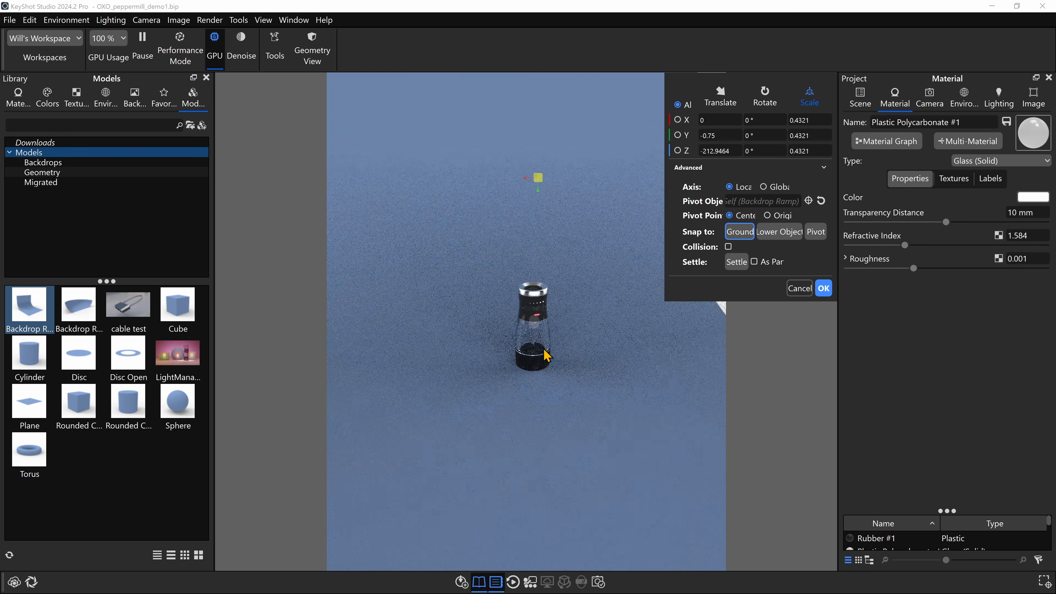
pyautogui.scroll(-5, 594, 345)
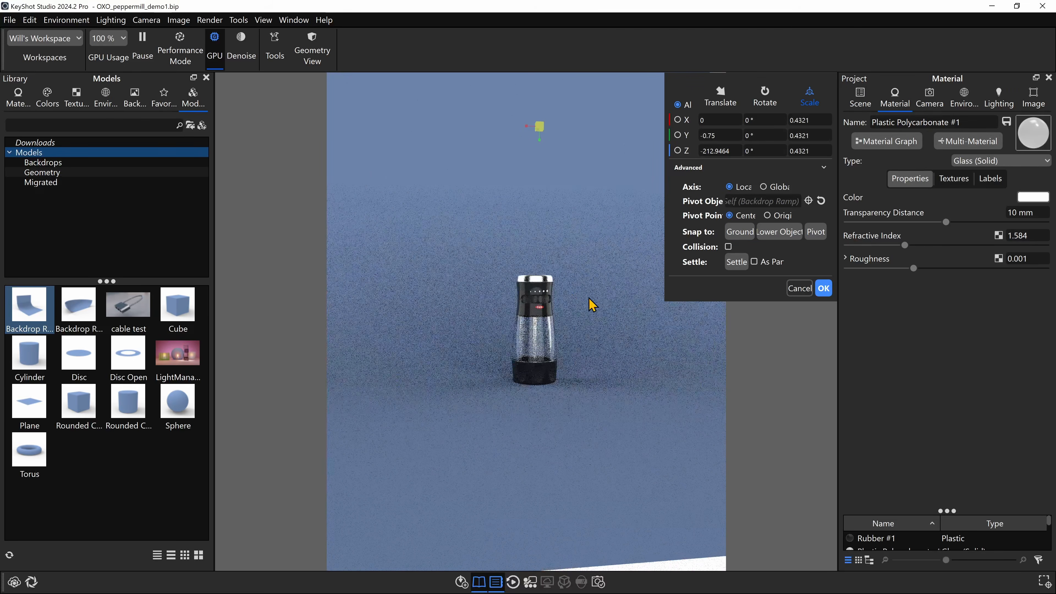
# Scale the backdrop ramp down uniformly to about 0.266 and snap it back to the ground.
pyautogui.moveTo(558, 335); pyautogui.dragTo(600, 341)
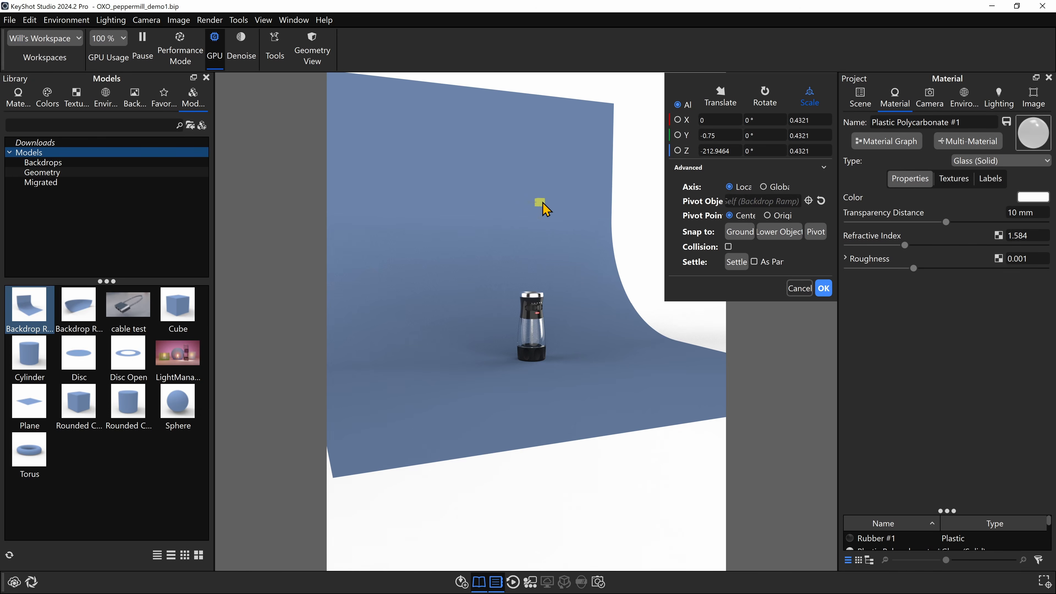
pyautogui.moveTo(543, 207); pyautogui.dragTo(533, 241)
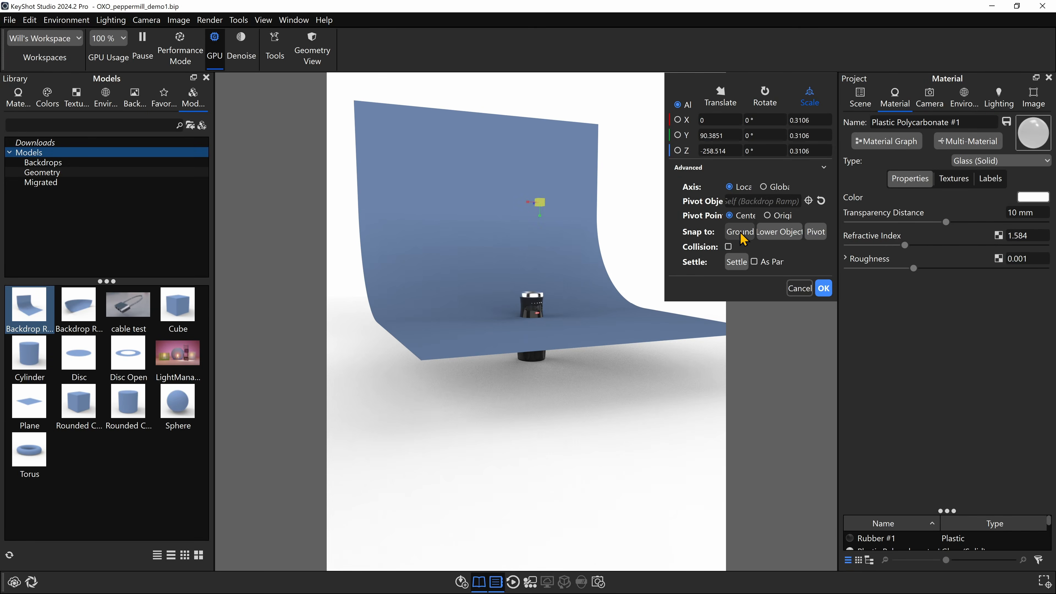
pyautogui.click(741, 232)
pyautogui.moveTo(591, 298); pyautogui.dragTo(562, 323)
pyautogui.moveTo(540, 252); pyautogui.dragTo(508, 270)
pyautogui.moveTo(562, 317); pyautogui.dragTo(636, 345)
pyautogui.click(738, 234)
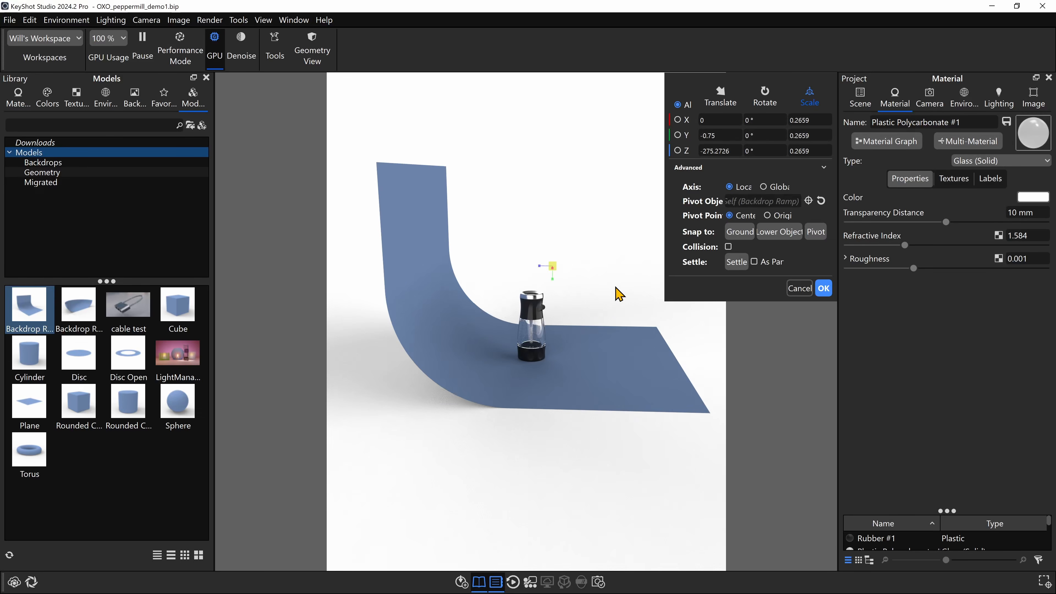
# Move the backdrop ramp backward along its Z axis to about -384 so the floor extends behind the pepper mill.
pyautogui.press('t')
pyautogui.moveTo(593, 273); pyautogui.dragTo(552, 278)
pyautogui.moveTo(578, 366); pyautogui.dragTo(541, 270)
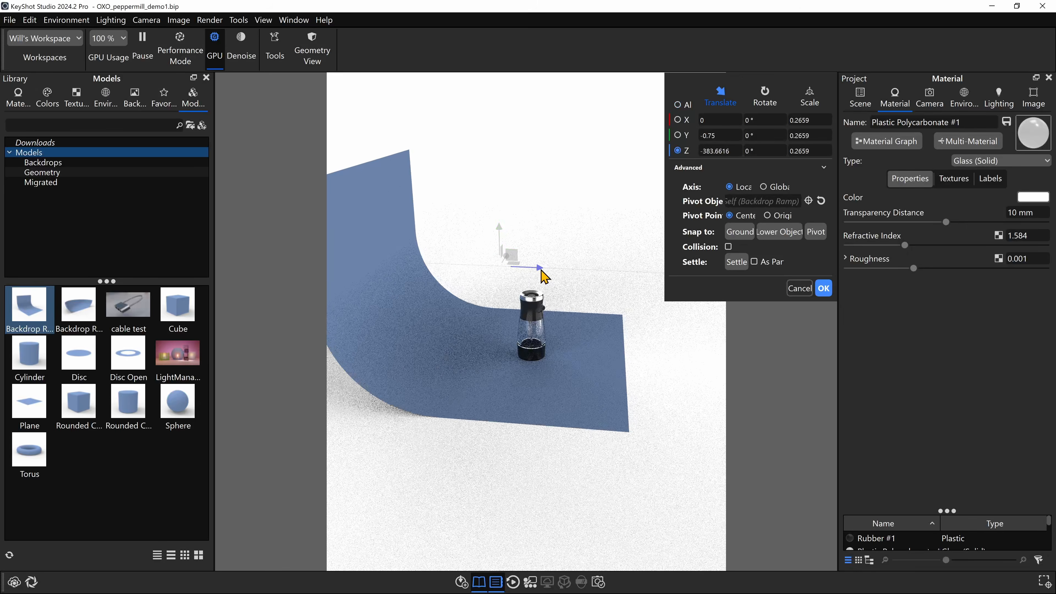
pyautogui.moveTo(594, 402); pyautogui.dragTo(603, 261)
pyautogui.scroll(5, 559, 340)
pyautogui.scroll(4, 561, 335)
pyautogui.scroll(-8, 561, 336)
# Reduce only the backdrop ramp's Y scale to about 0.22, snap it to the ground, and accept the transform.
pyautogui.press('s')
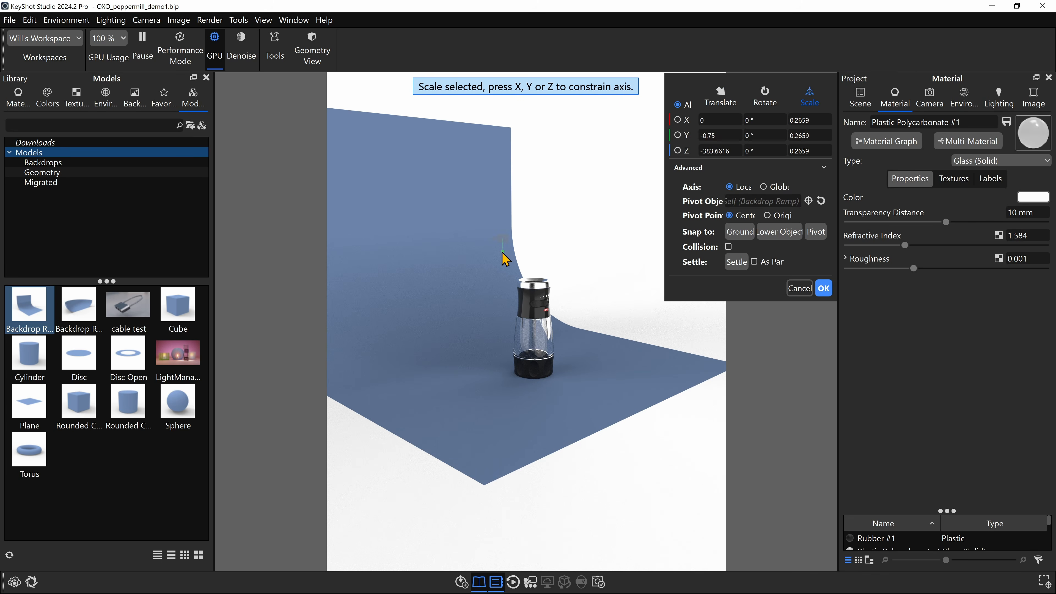
pyautogui.moveTo(504, 258); pyautogui.dragTo(505, 245)
pyautogui.click(741, 232)
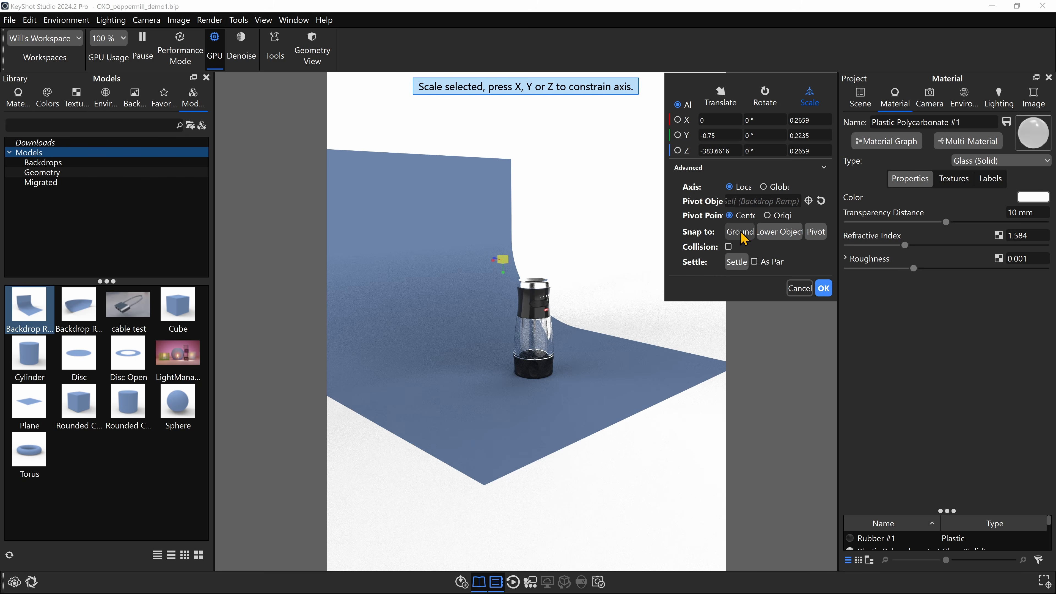
pyautogui.click(823, 289)
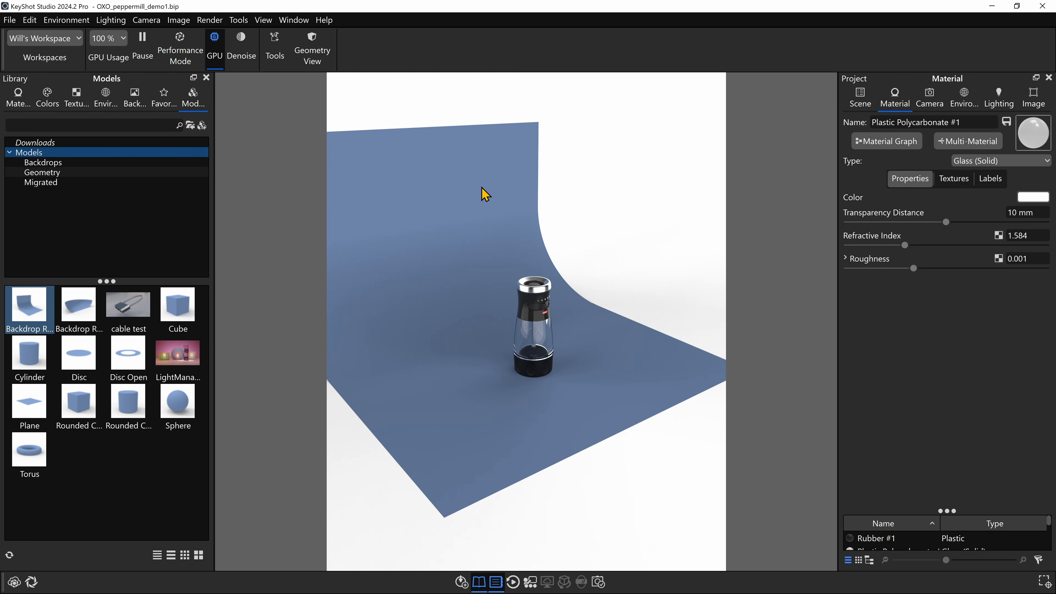
# Change the backdrop ramp's material type to Plastic.
pyautogui.click(469, 166)
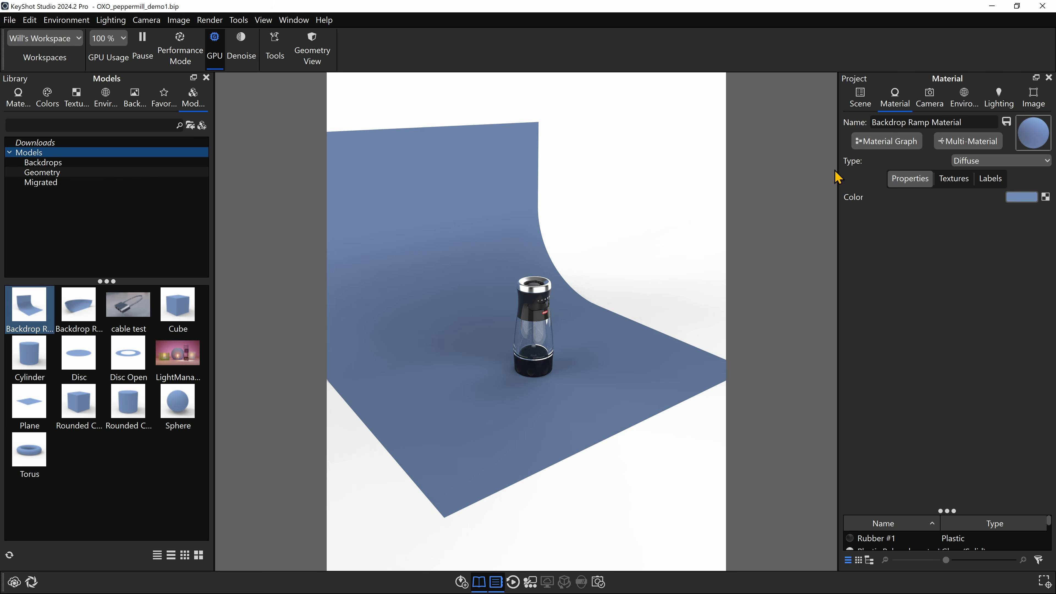
pyautogui.click(966, 162)
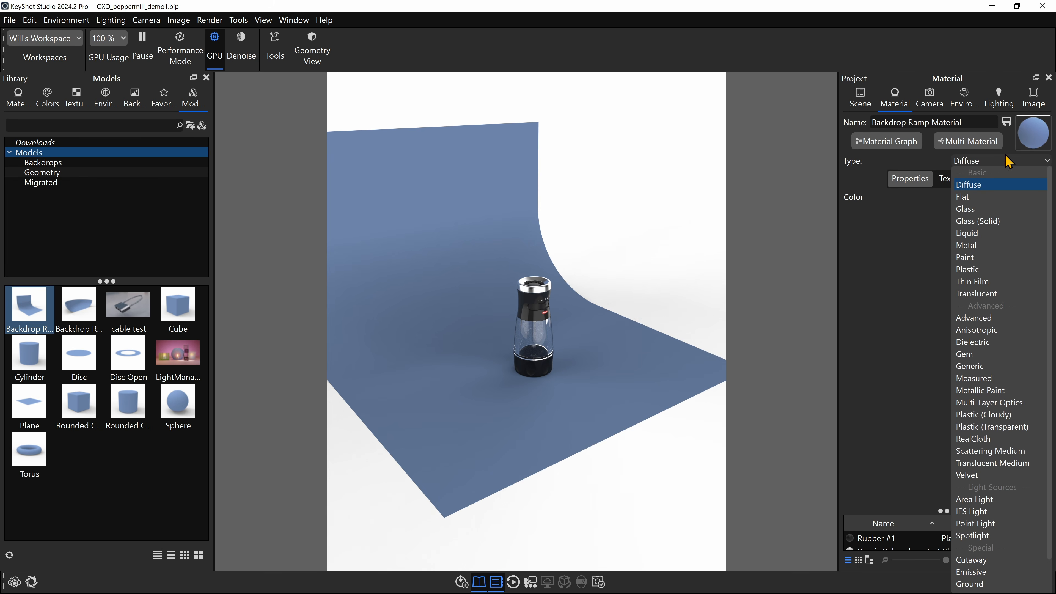
pyautogui.click(973, 269)
# Set the ramp's diffuse color to a slightly blue medium gray with hue 231°, saturation 1% and value 41%.
pyautogui.click(1029, 198)
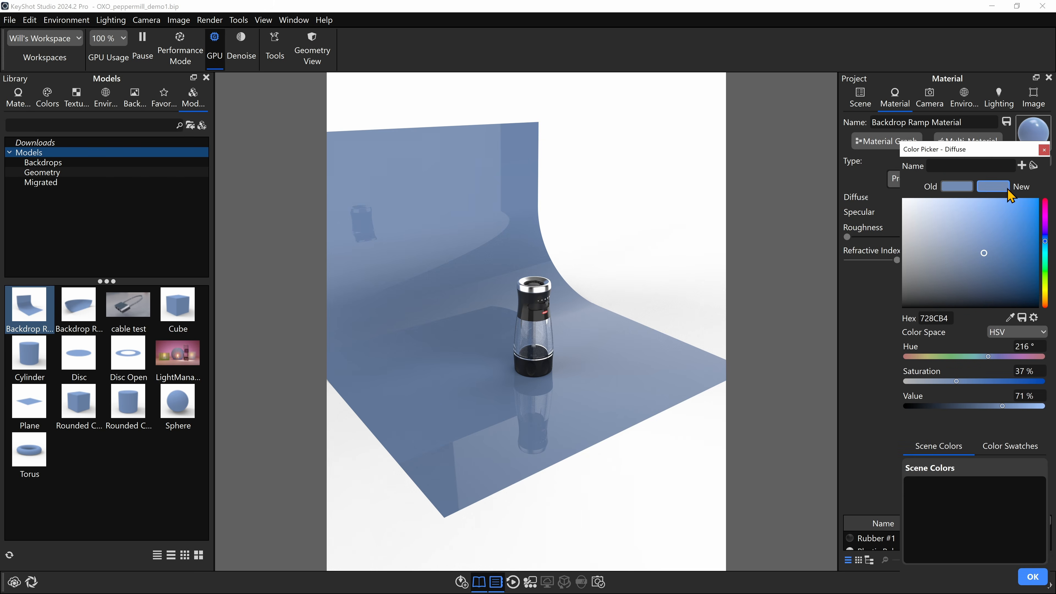
pyautogui.moveTo(957, 156); pyautogui.dragTo(889, 140)
pyautogui.moveTo(817, 258); pyautogui.dragTo(795, 274)
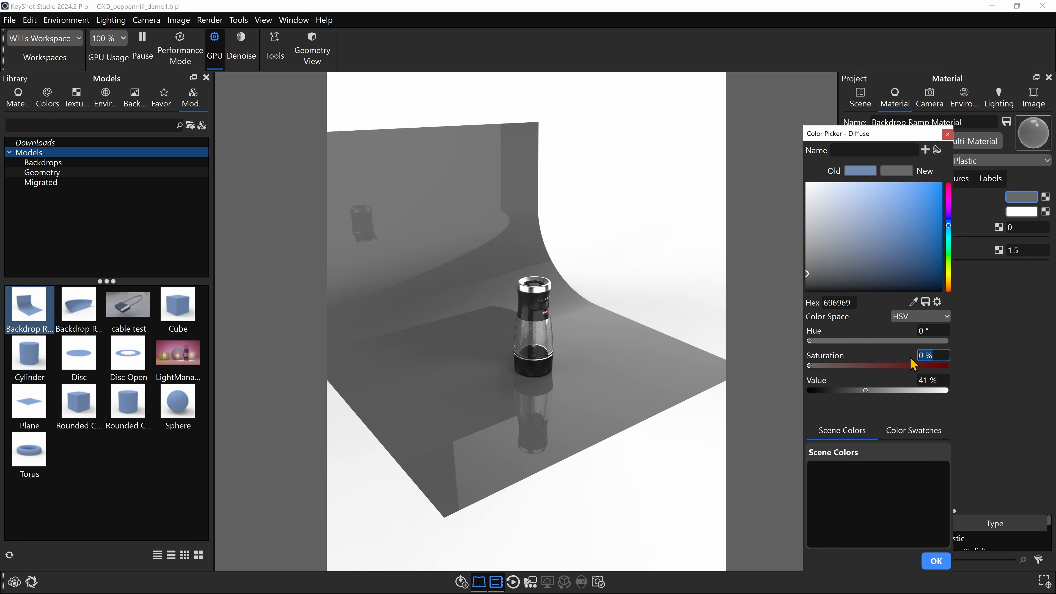
pyautogui.write('1')
pyautogui.click(949, 219)
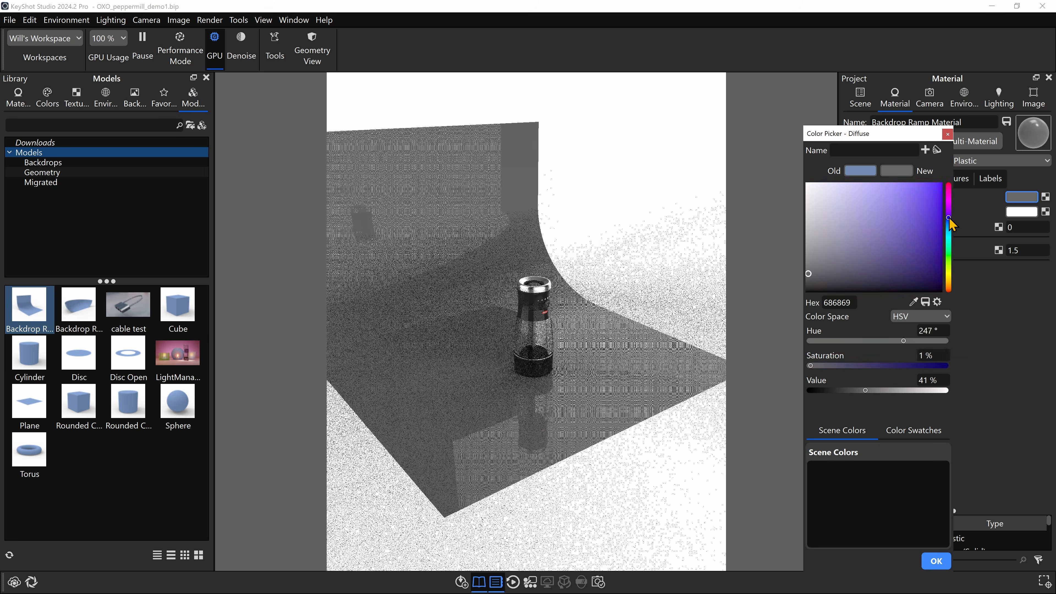
pyautogui.moveTo(949, 220); pyautogui.dragTo(949, 222)
pyautogui.click(919, 355)
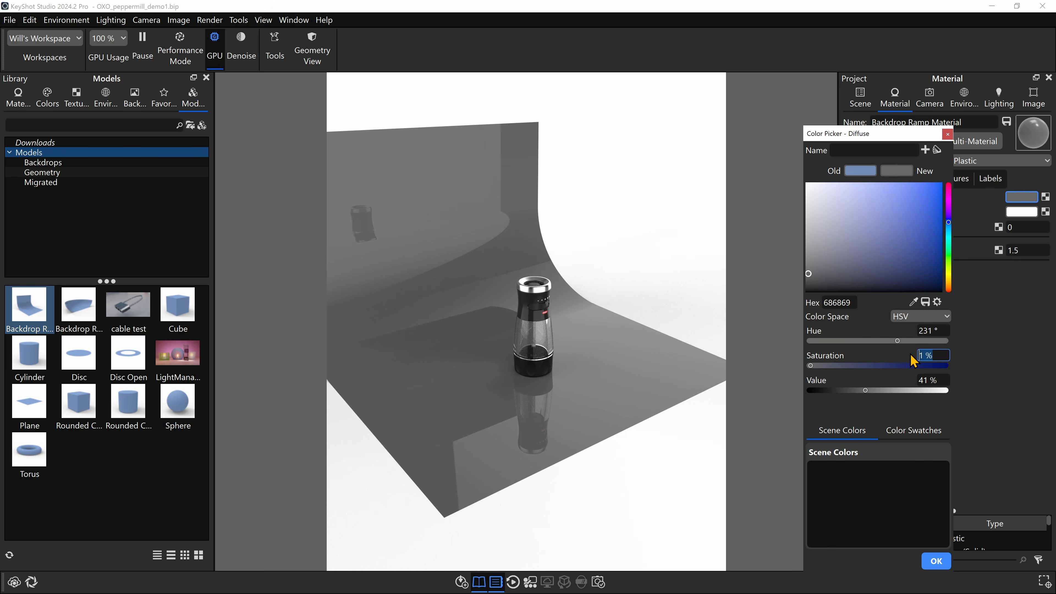
pyautogui.press('Return')
# Set the backdrop ramp's roughness to 0.2 and inspect the pepper mill against it up close and from afar.
pyautogui.scroll(-5, 650, 334)
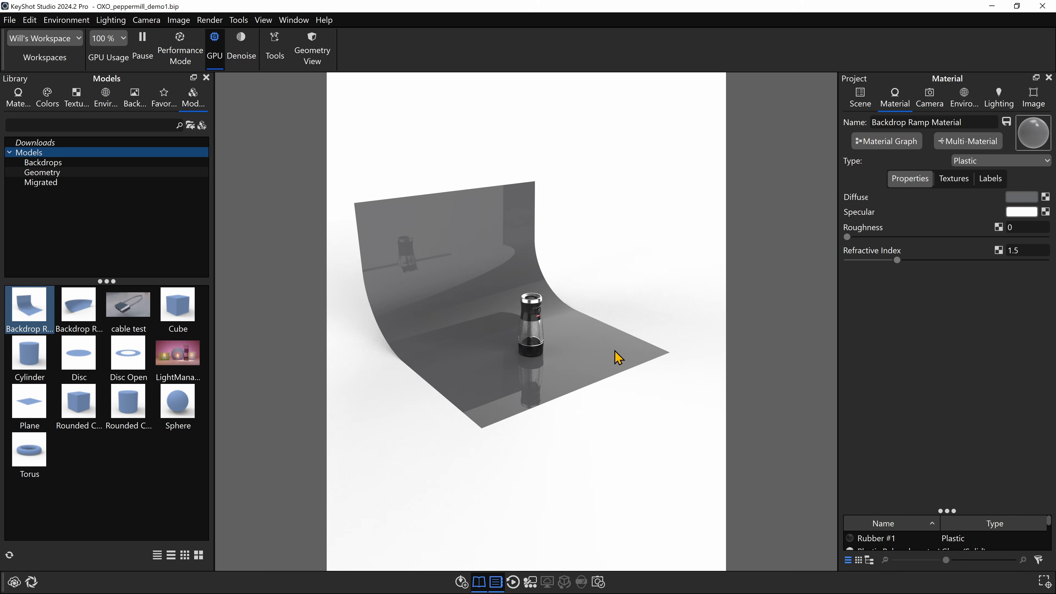
pyautogui.scroll(3, 611, 351)
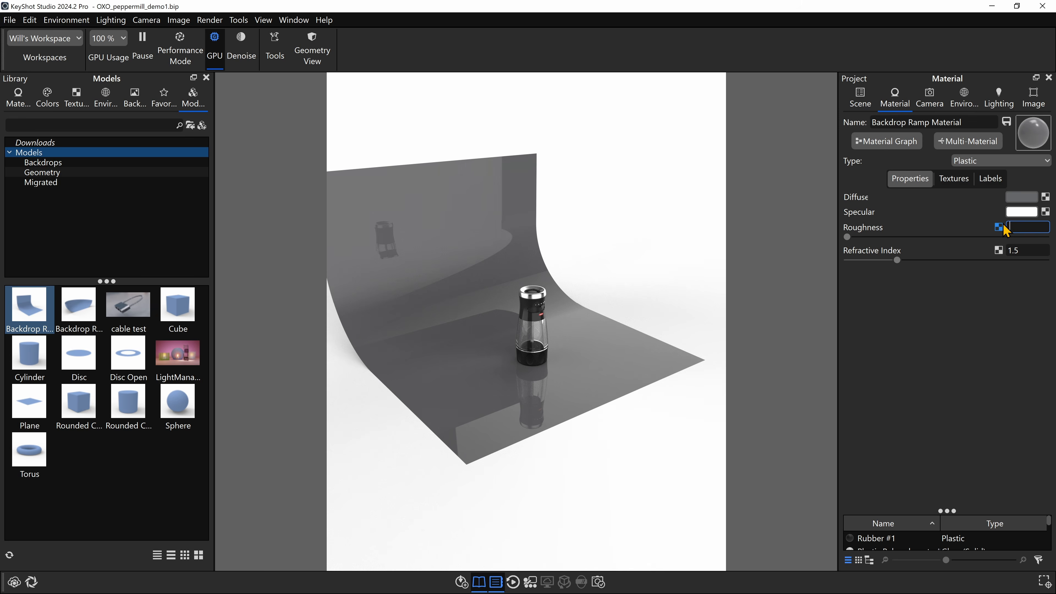
pyautogui.write('.2')
pyautogui.scroll(5, 597, 355)
pyautogui.moveTo(594, 356); pyautogui.dragTo(575, 404)
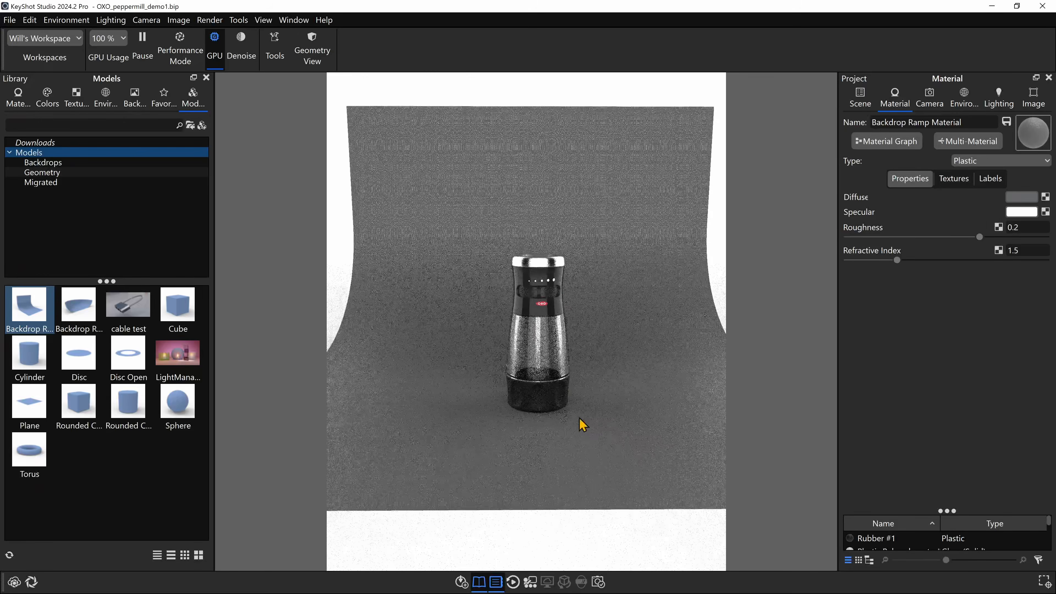
pyautogui.scroll(8, 632, 382)
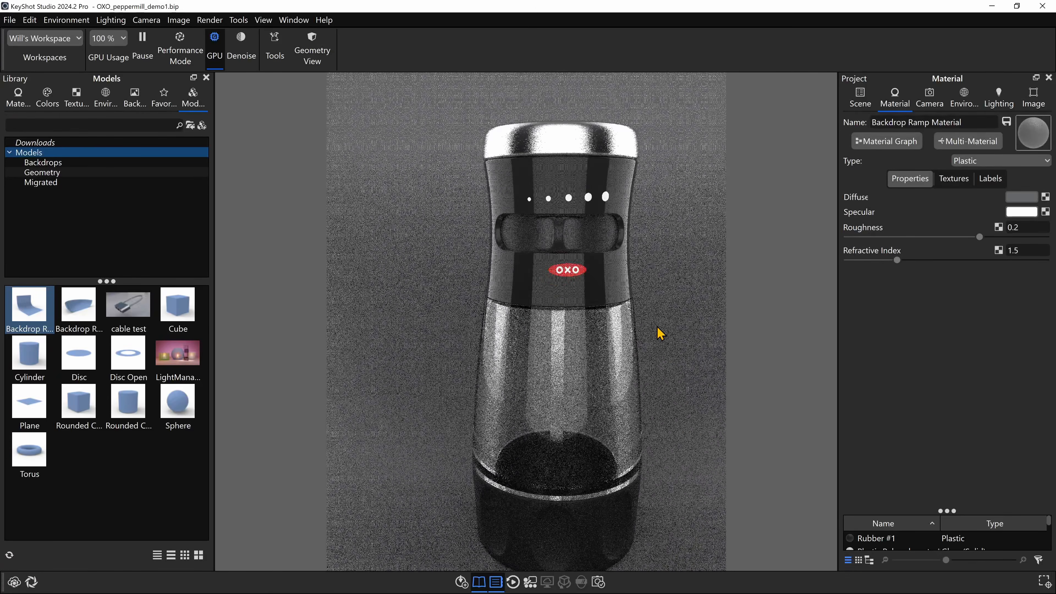
pyautogui.moveTo(657, 327); pyautogui.dragTo(663, 375)
pyautogui.scroll(-3, 656, 288)
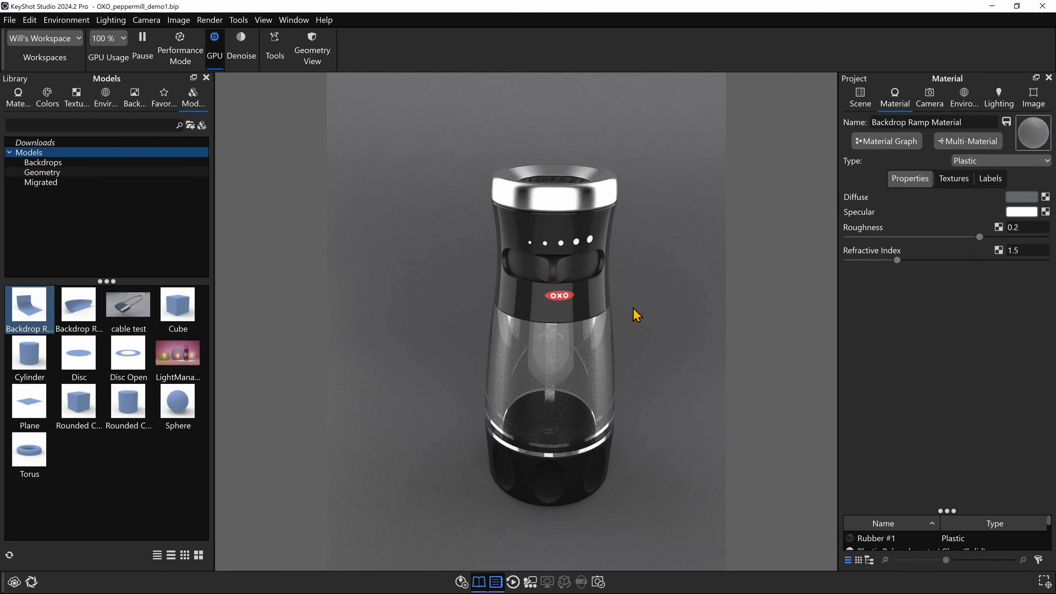
pyautogui.scroll(-10, 628, 329)
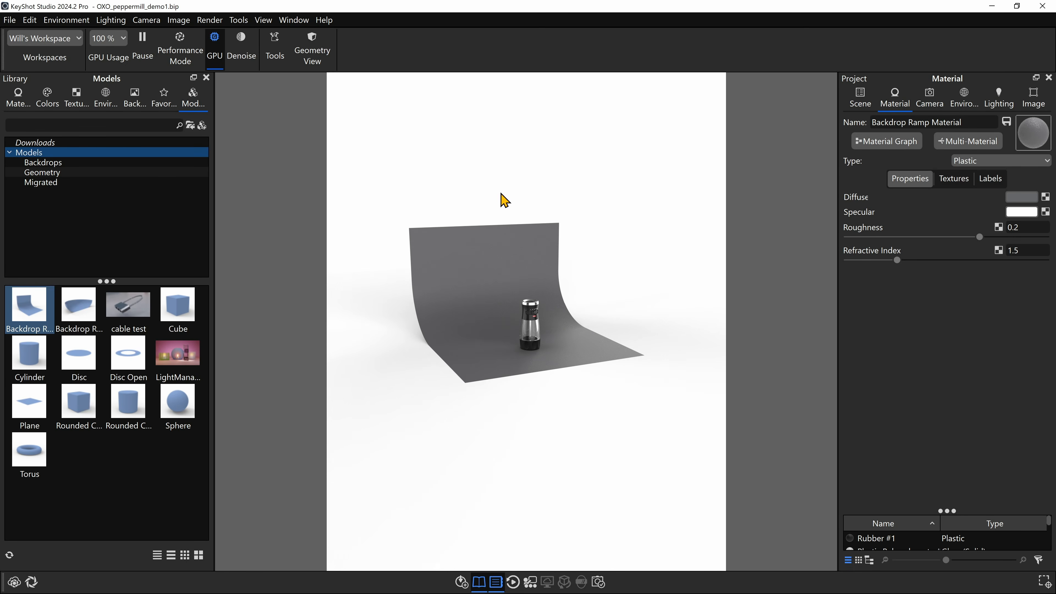
# Open the Geometry View, dock it beside the real-time view, and orbit it to show the camera, ramp and pepper mill.
pyautogui.click(289, 23)
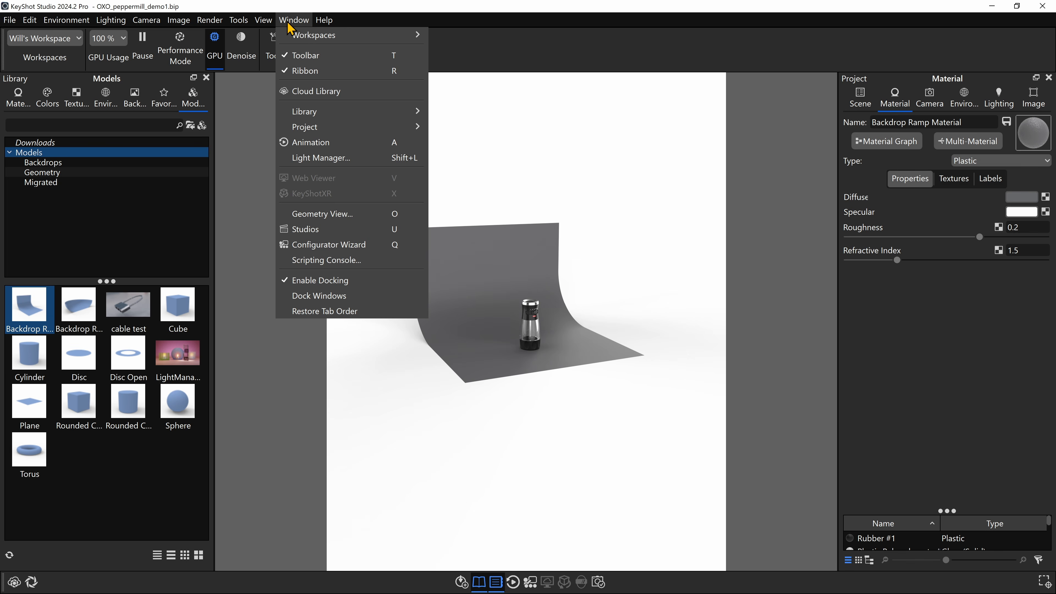
pyautogui.click(329, 214)
pyautogui.moveTo(516, 214); pyautogui.dragTo(97, 227)
pyautogui.moveTo(171, 347); pyautogui.dragTo(308, 354)
pyautogui.scroll(-10, 231, 392)
pyautogui.moveTo(224, 377); pyautogui.dragTo(158, 391)
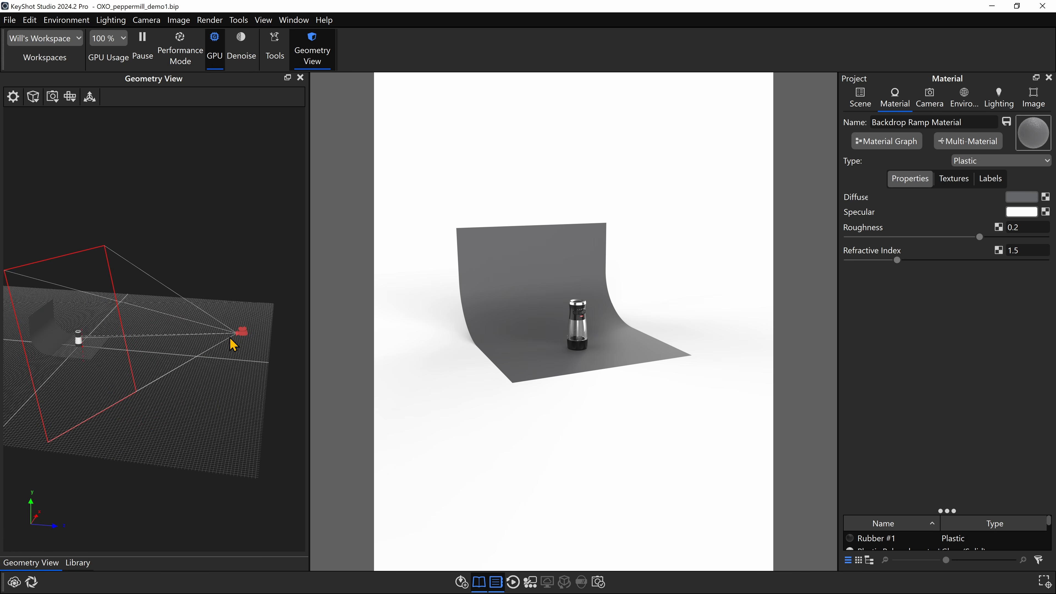
pyautogui.moveTo(230, 352); pyautogui.dragTo(123, 371)
pyautogui.scroll(3, 616, 374)
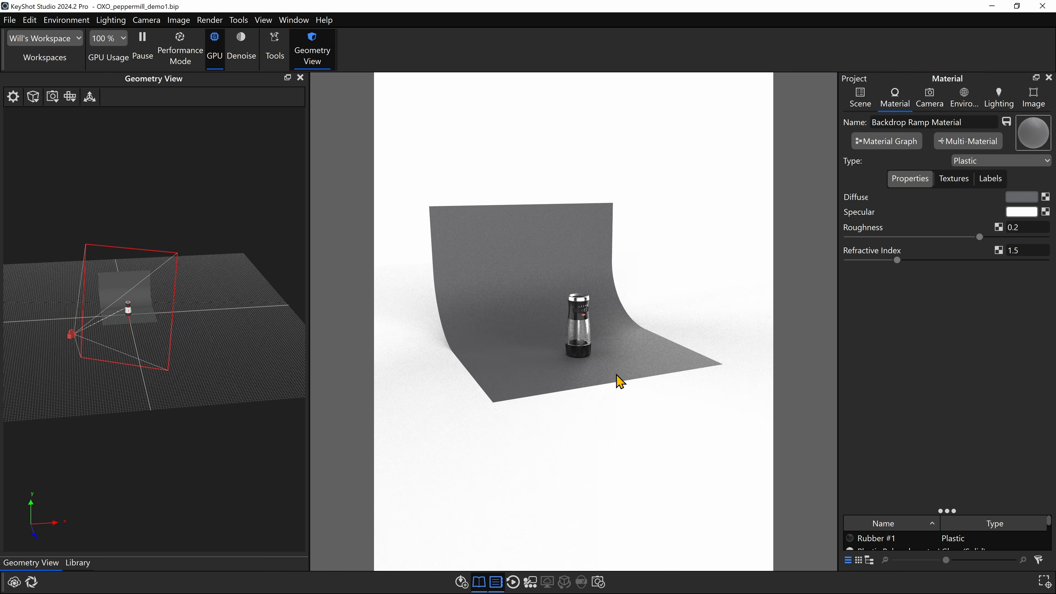
pyautogui.scroll(-2, 618, 376)
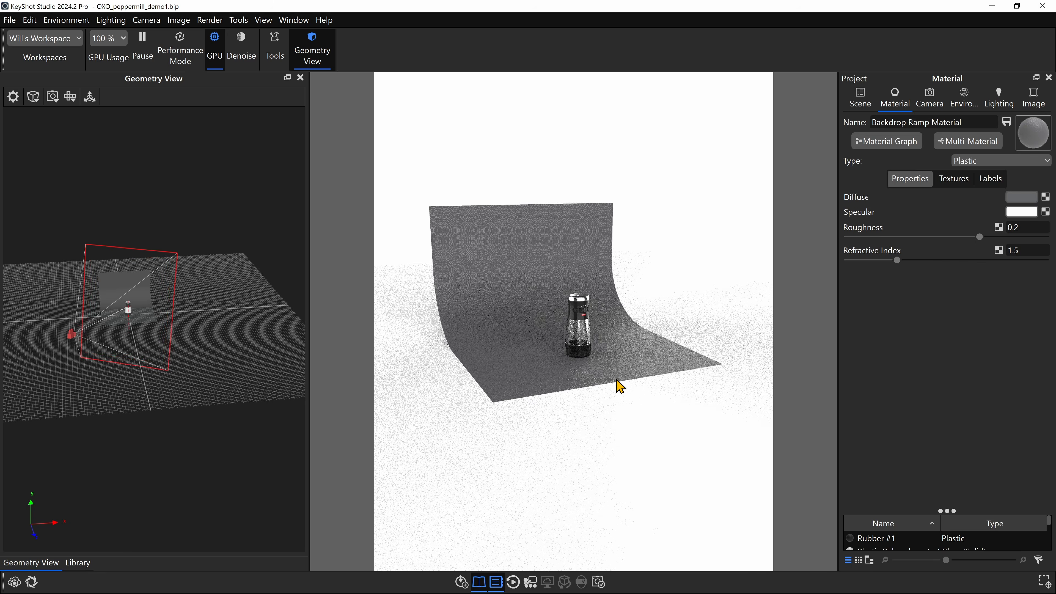
# Add an area light to the scene and raise it to a Y position of about 318 above the pepper mill.
pyautogui.click(38, 21)
pyautogui.moveTo(56, 69)
pyautogui.moveTo(63, 107)
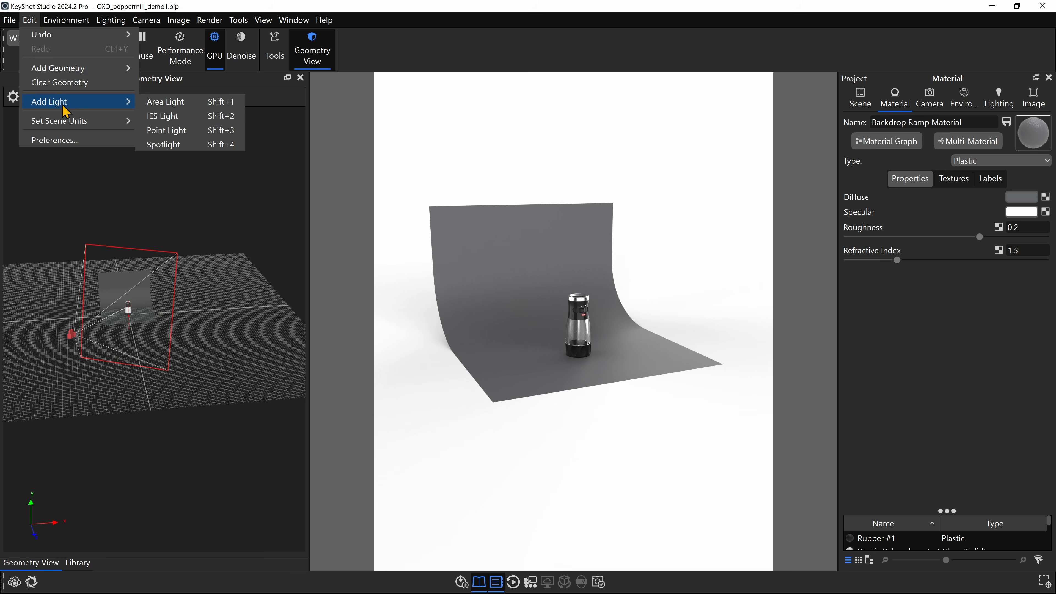
pyautogui.click(167, 102)
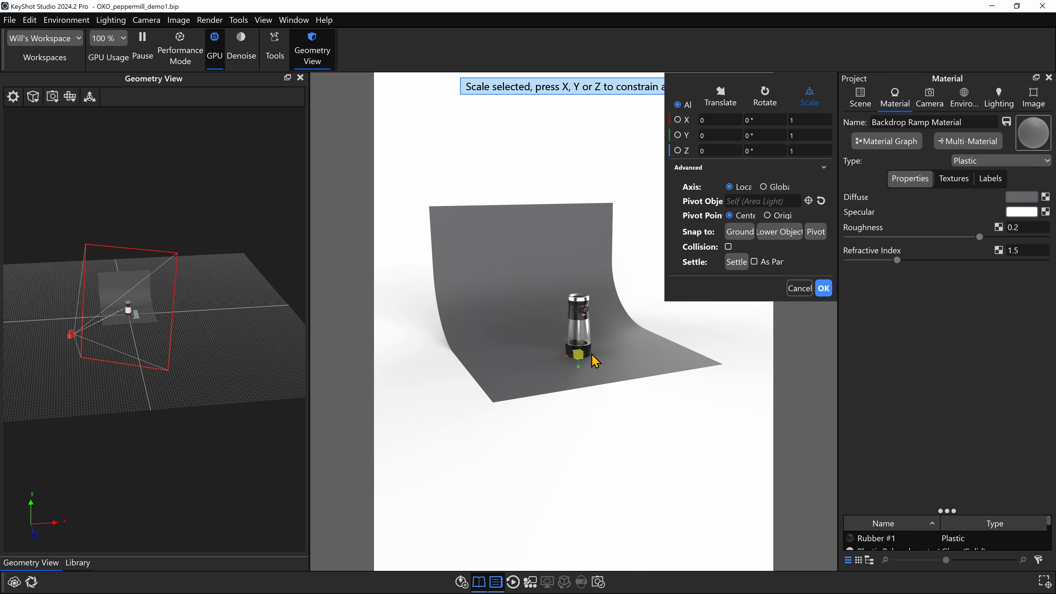
pyautogui.click(724, 103)
pyautogui.moveTo(581, 322); pyautogui.dragTo(571, 174)
# Rotate the area light about its Z axis to about -69.6°.
pyautogui.moveTo(559, 370); pyautogui.dragTo(484, 347)
pyautogui.press('r')
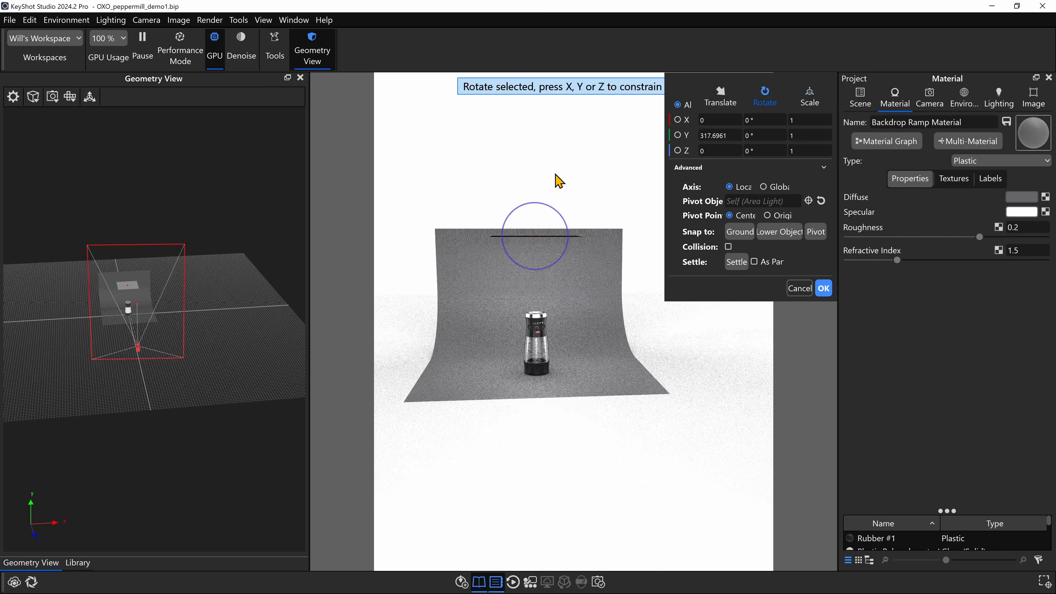
pyautogui.moveTo(558, 217); pyautogui.dragTo(575, 254)
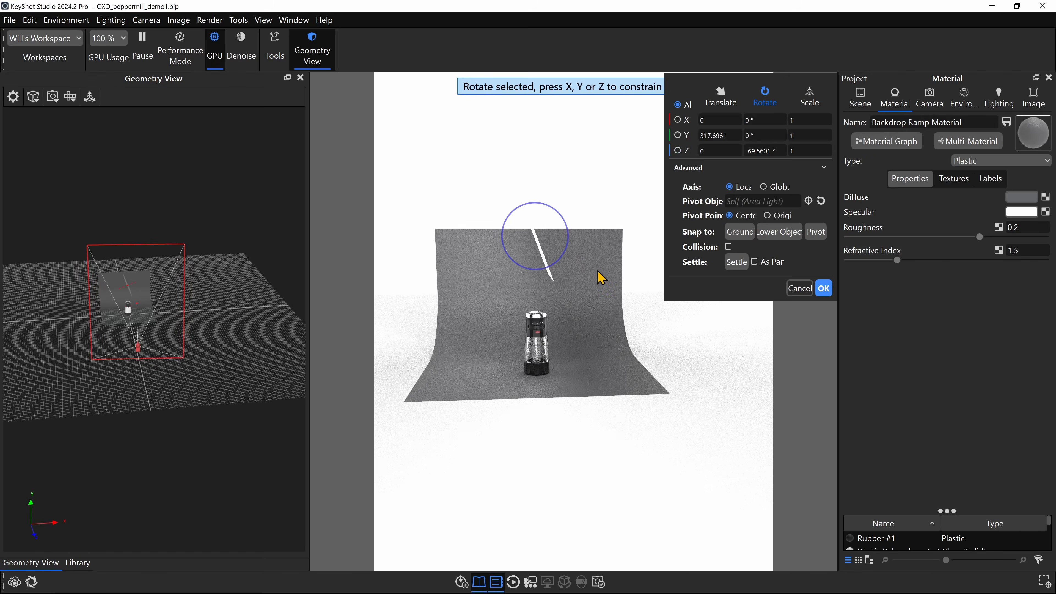
# Move the area light sideways and upward to about X 201, Y 392, Z 62, and tilt it about 17.2° around X.
pyautogui.moveTo(604, 300); pyautogui.dragTo(598, 503)
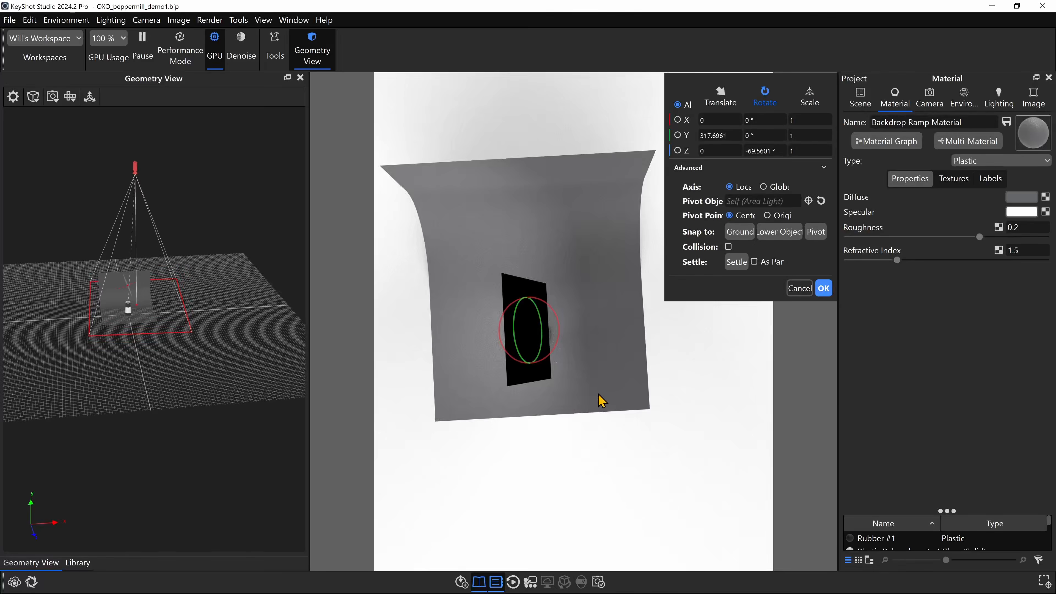
pyautogui.press('t')
pyautogui.moveTo(534, 339); pyautogui.dragTo(561, 319)
pyautogui.press('r')
pyautogui.moveTo(620, 386); pyautogui.dragTo(641, 330)
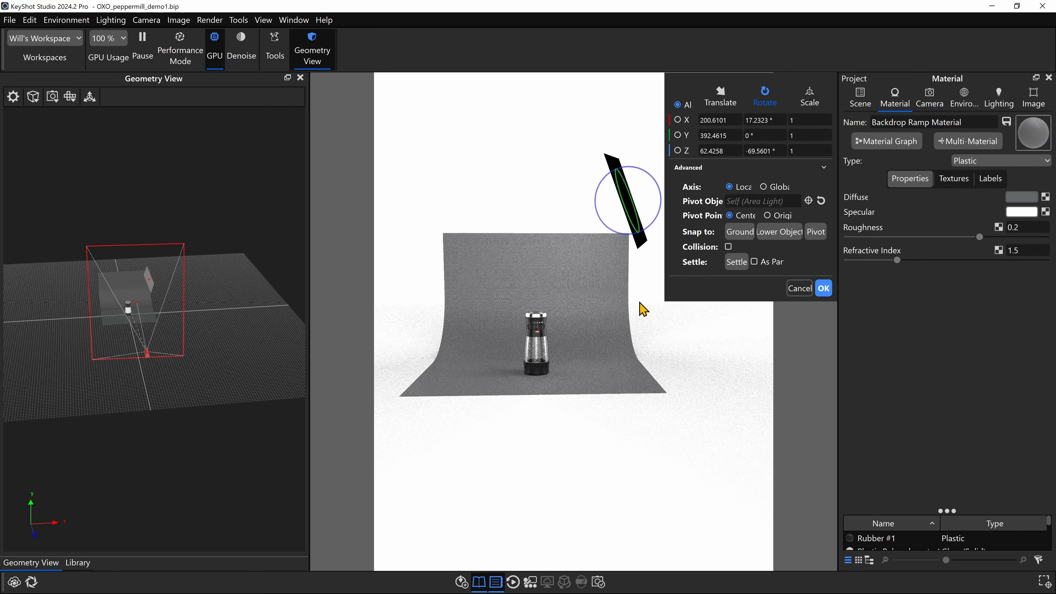
# Lower the area light beside the pepper mill to about X 214, Y 123, Z 37, and accept the transform.
pyautogui.press('t')
pyautogui.moveTo(647, 317); pyautogui.dragTo(615, 316, button='middle')
pyautogui.moveTo(617, 211); pyautogui.dragTo(616, 335)
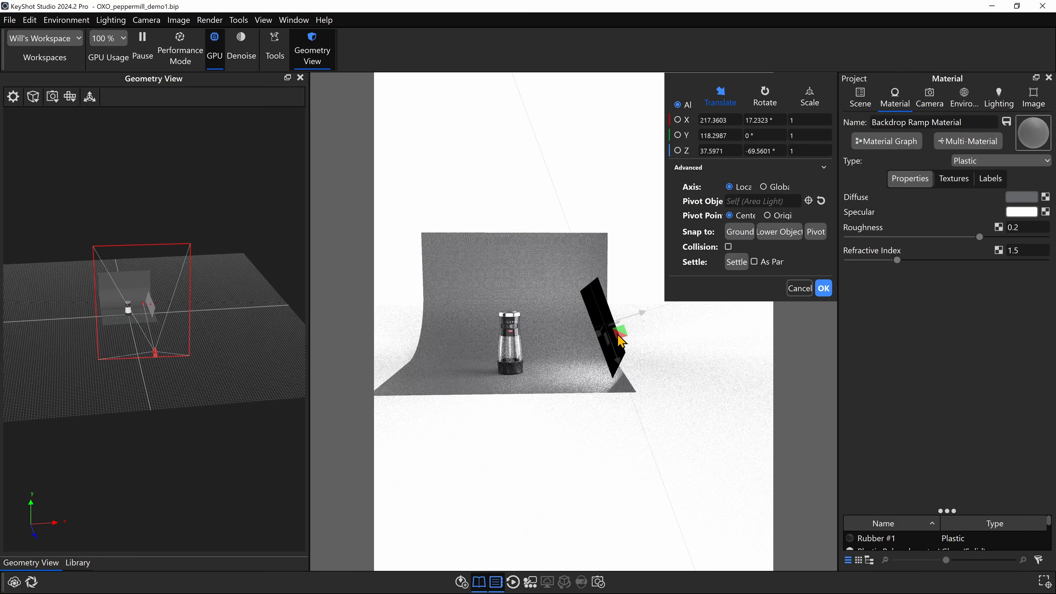
pyautogui.scroll(5, 516, 387)
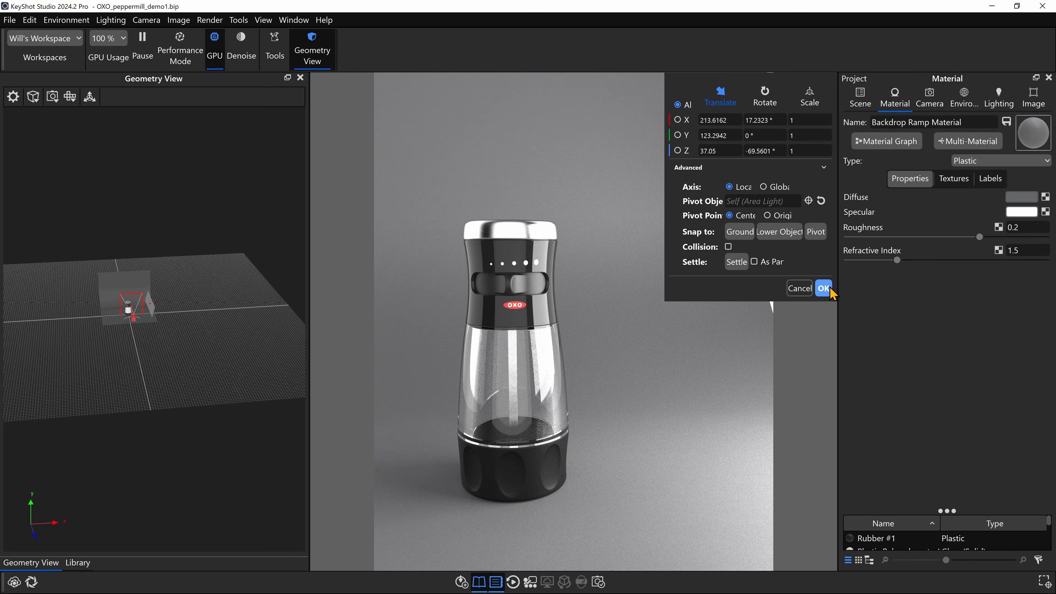
pyautogui.click(824, 289)
# Duplicate the area light beside the pepper mill from the Geometry View.
pyautogui.scroll(2, 157, 333)
pyautogui.scroll(6, 156, 335)
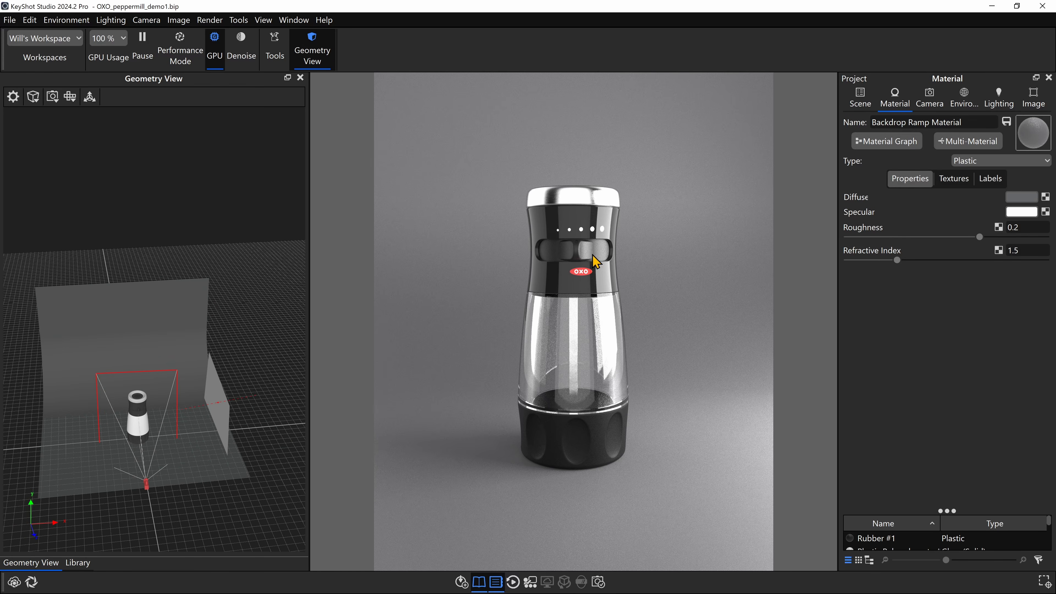
pyautogui.moveTo(205, 411); pyautogui.dragTo(239, 450)
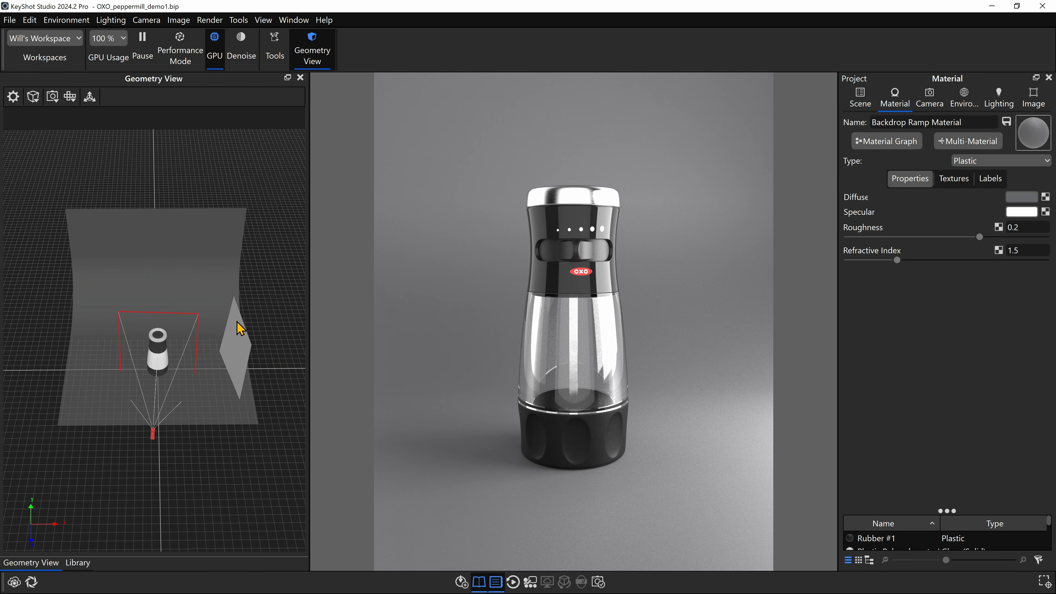
pyautogui.click(239, 334)
pyautogui.rightClick(239, 335)
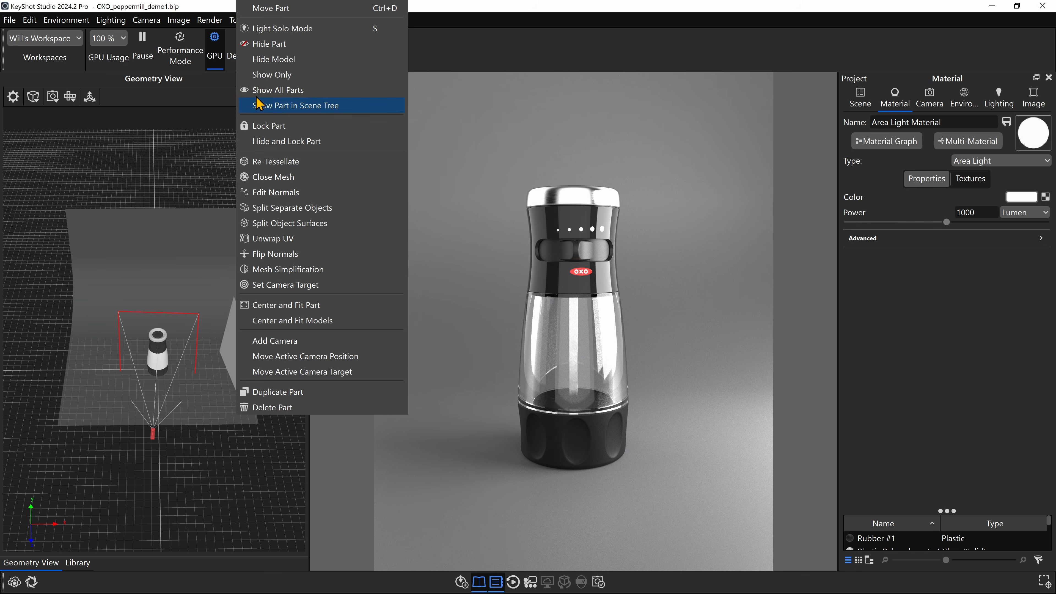
pyautogui.click(285, 393)
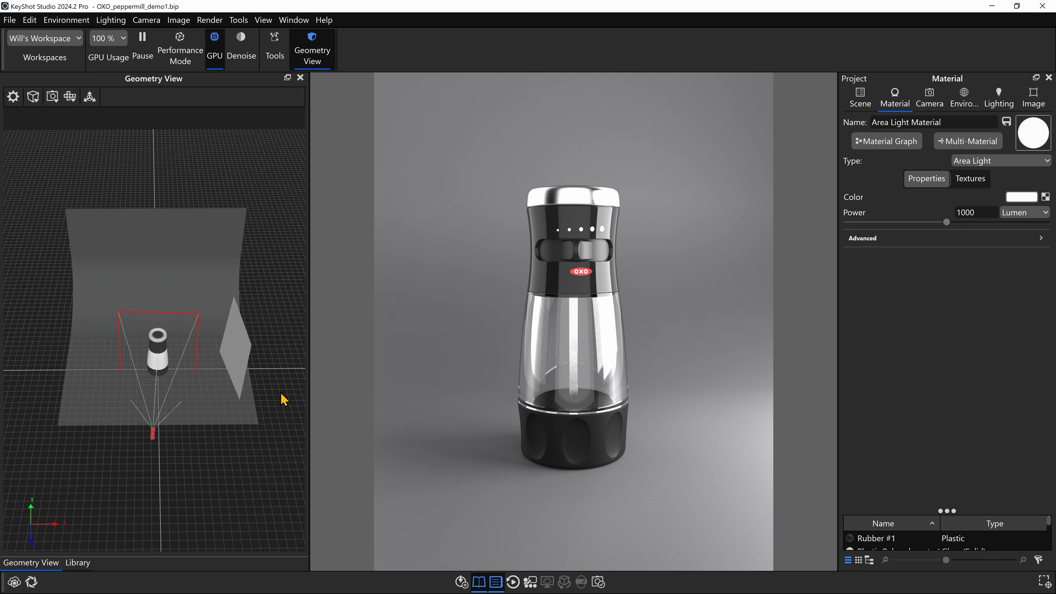
# Move the duplicated area light to the opposite side of the pepper mill, at about X -448, Y -16, Z 61.
pyautogui.press('Escape')
pyautogui.rightClick(239, 336)
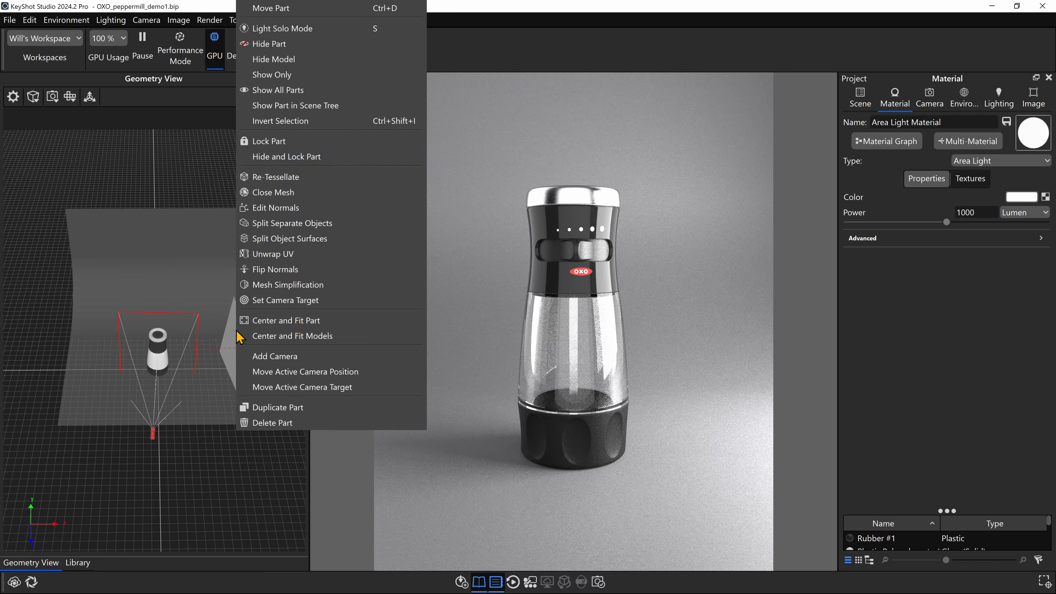
pyautogui.click(287, 9)
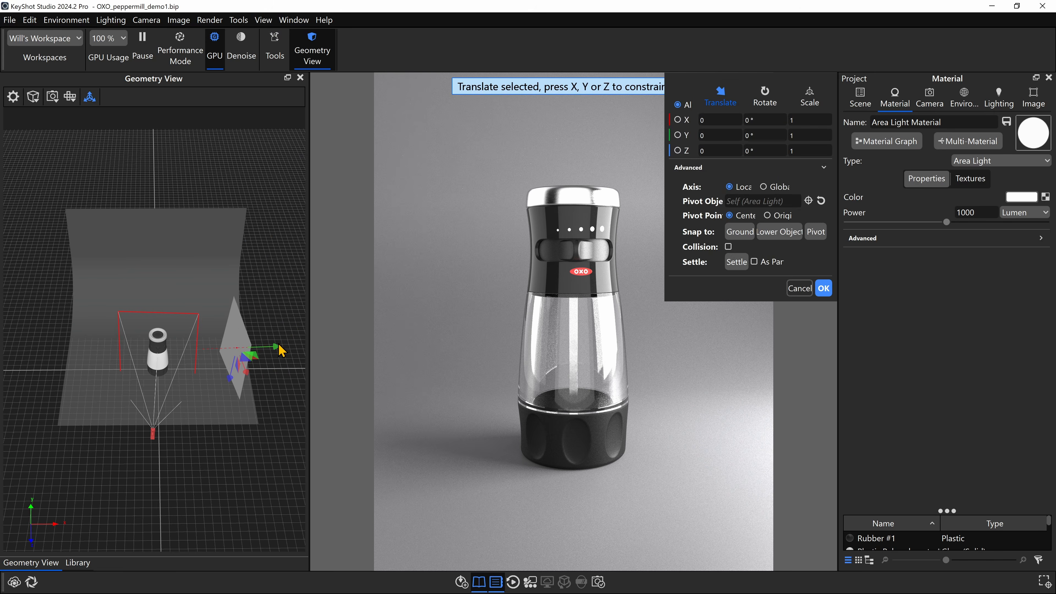
pyautogui.moveTo(286, 373); pyautogui.dragTo(121, 356)
pyautogui.moveTo(117, 425); pyautogui.dragTo(154, 375)
pyautogui.moveTo(153, 376); pyautogui.dragTo(230, 206, button='middle')
pyautogui.moveTo(140, 368); pyautogui.dragTo(248, 432)
# Rotate the duplicated area light to about -32.2° around X, 0.4° around Y and 149.2° around Z.
pyautogui.press('r')
pyautogui.moveTo(132, 319); pyautogui.dragTo(106, 470)
pyautogui.press('t')
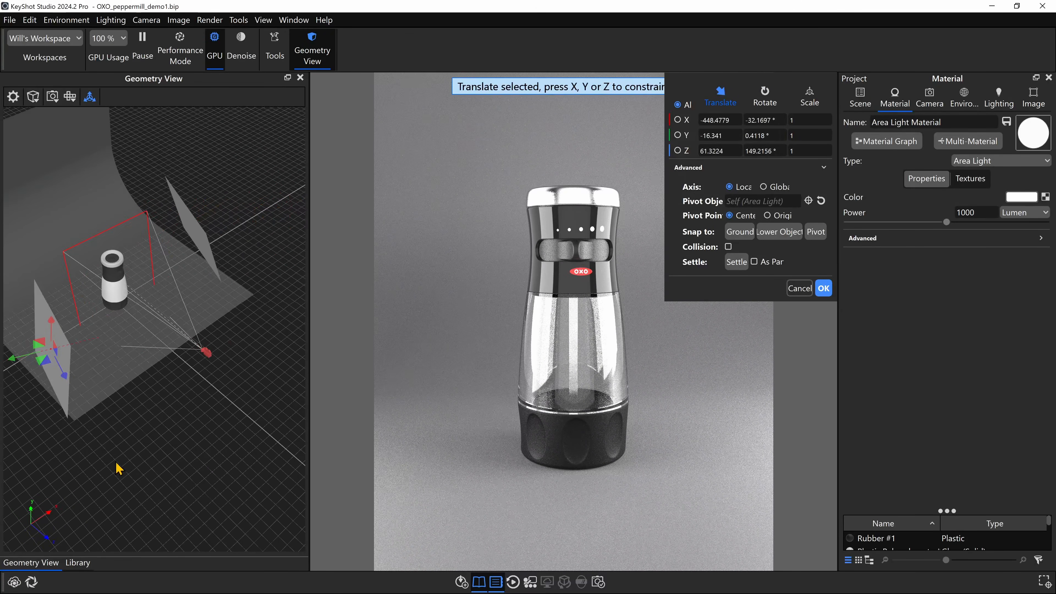
# Scale the duplicated area light to about 1.32 along its X axis.
pyautogui.moveTo(186, 430); pyautogui.dragTo(88, 278)
pyautogui.moveTo(183, 333); pyautogui.dragTo(115, 361)
pyautogui.press('s')
pyautogui.moveTo(77, 419); pyautogui.dragTo(82, 437)
pyautogui.moveTo(149, 420); pyautogui.dragTo(143, 386)
# Rotate the duplicated area light to about 13.7° around X and 153.2° around Z, and accept the transform.
pyautogui.press('r')
pyautogui.moveTo(178, 463)
pyautogui.mouseDown()
pyautogui.moveTo(217, 459)
pyautogui.moveTo(210, 491)
pyautogui.mouseUp()
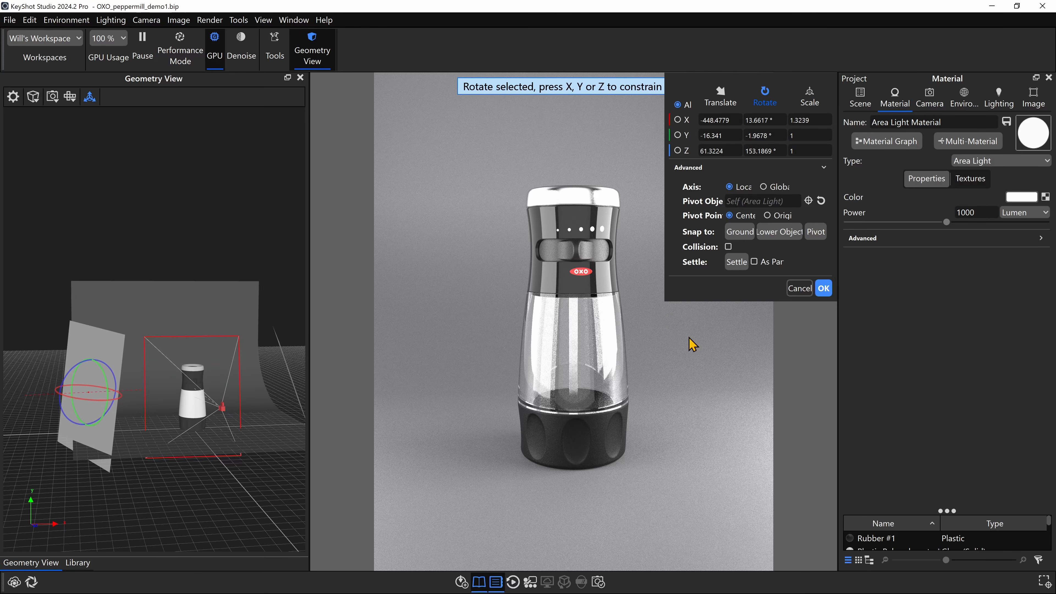
pyautogui.click(824, 288)
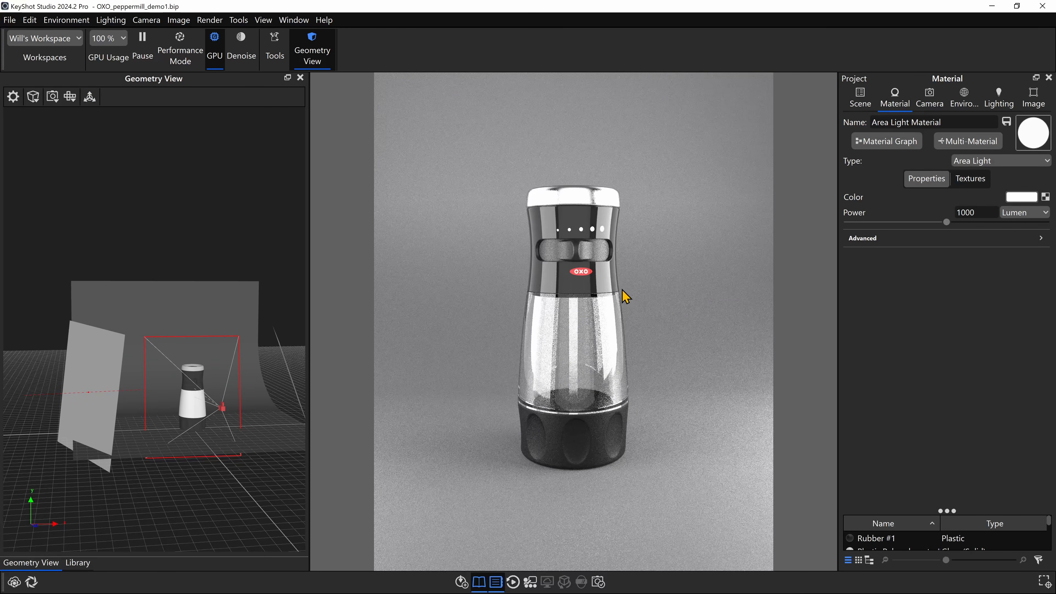
# Enlarge the environment preview and set the environment brightness to 0.
pyautogui.scroll(2, 630, 296)
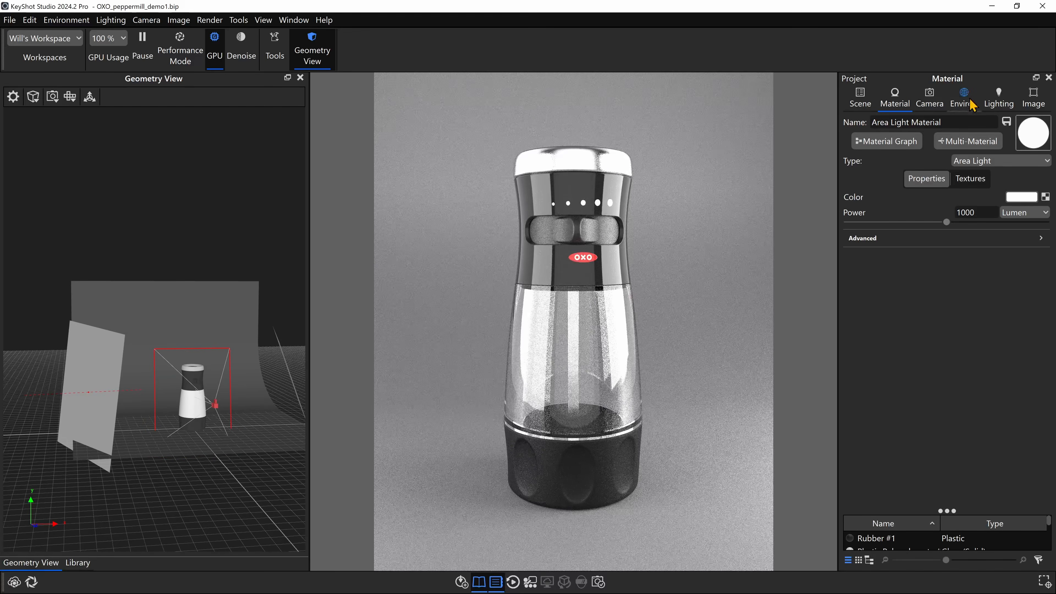
pyautogui.click(964, 100)
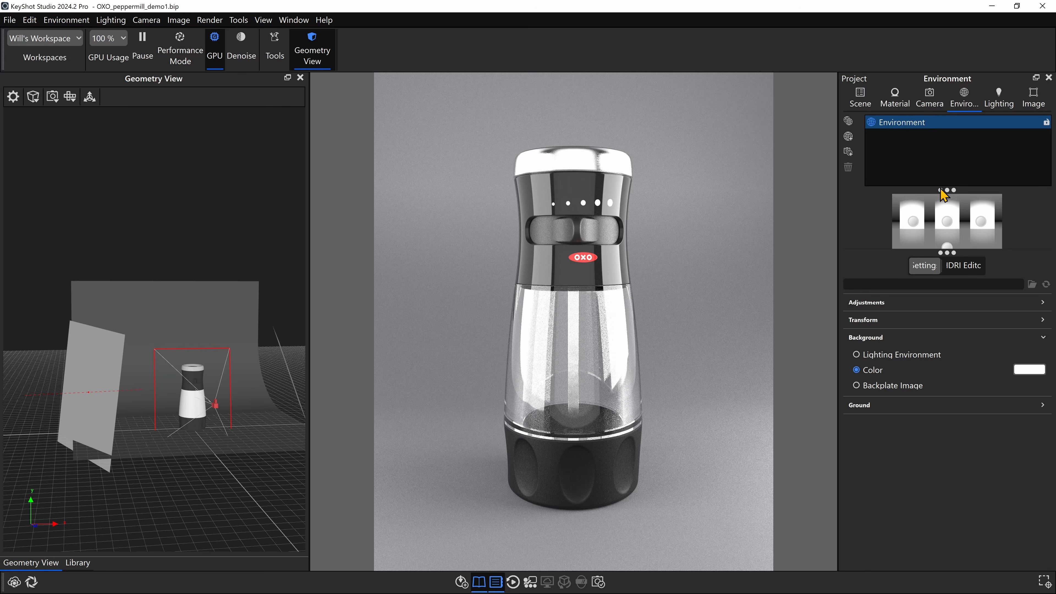
pyautogui.moveTo(946, 189); pyautogui.dragTo(947, 158)
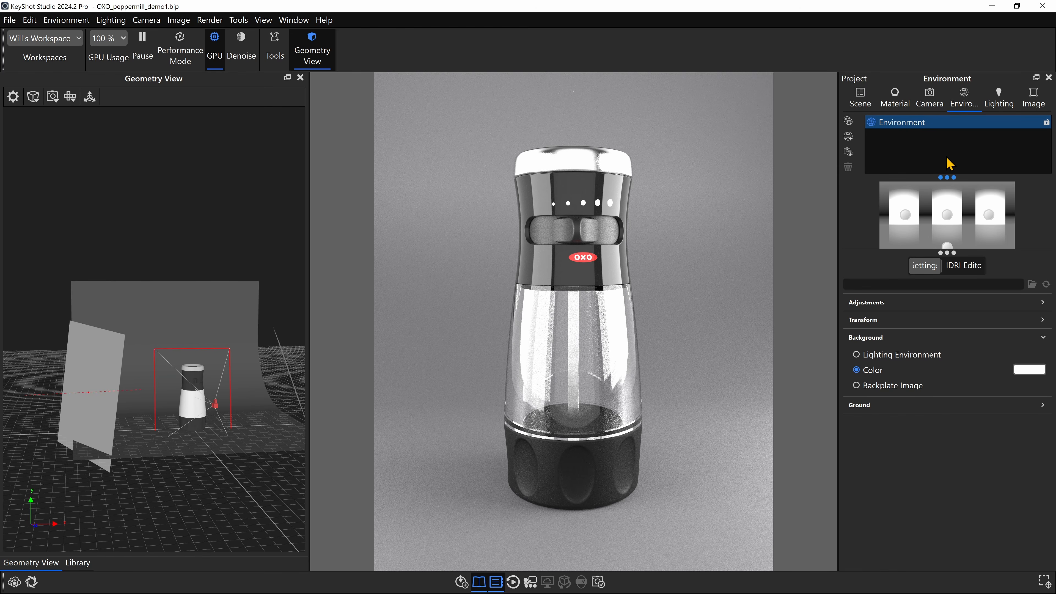
pyautogui.click(956, 267)
pyautogui.click(924, 265)
pyautogui.click(896, 303)
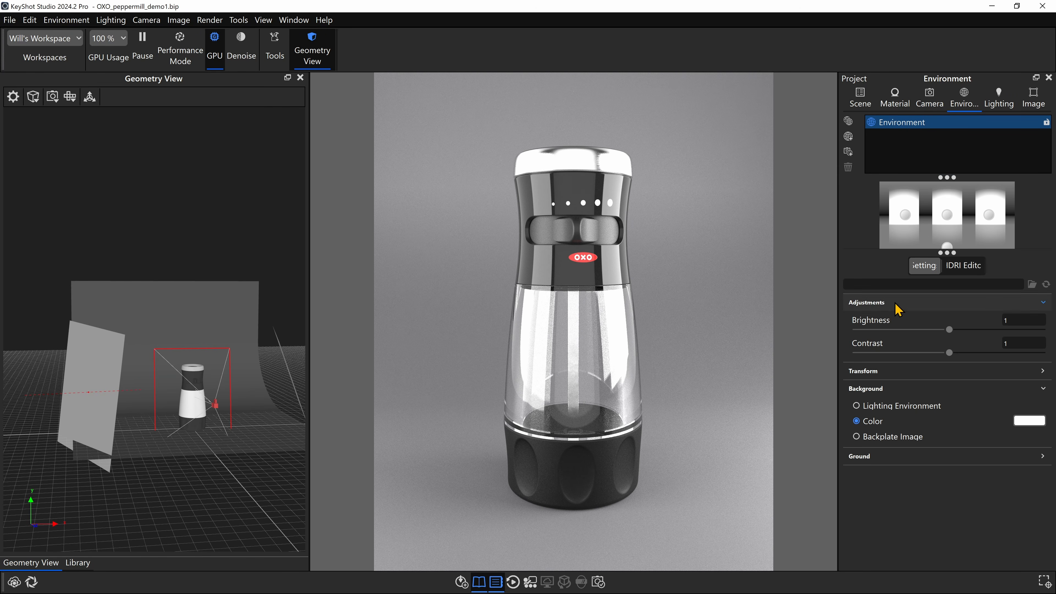
pyautogui.moveTo(992, 330); pyautogui.dragTo(813, 337)
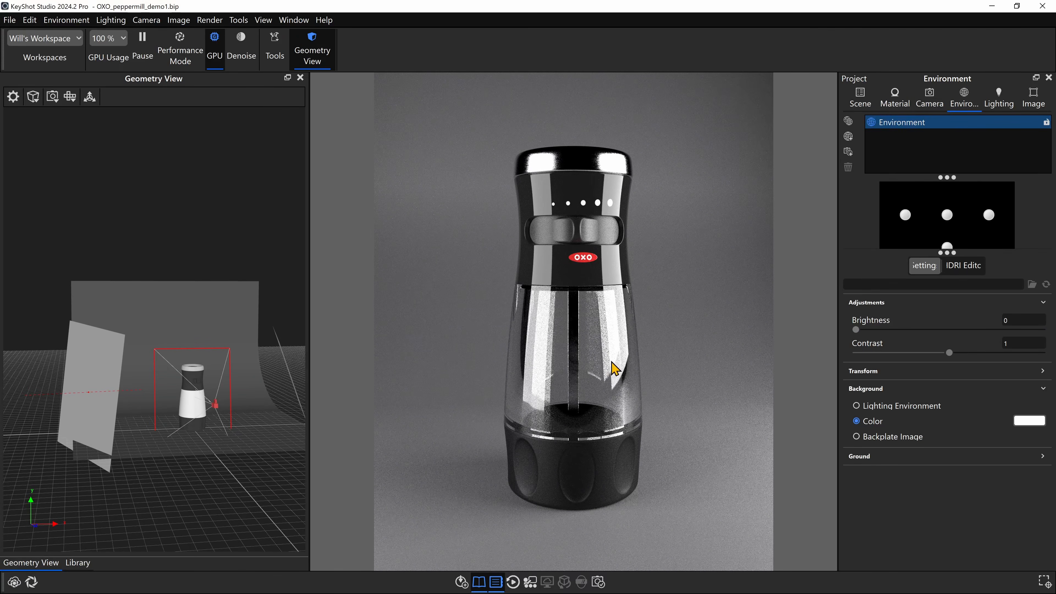
# Change the scene background from Color to Lighting Environment.
pyautogui.scroll(-10, 608, 365)
pyautogui.click(879, 406)
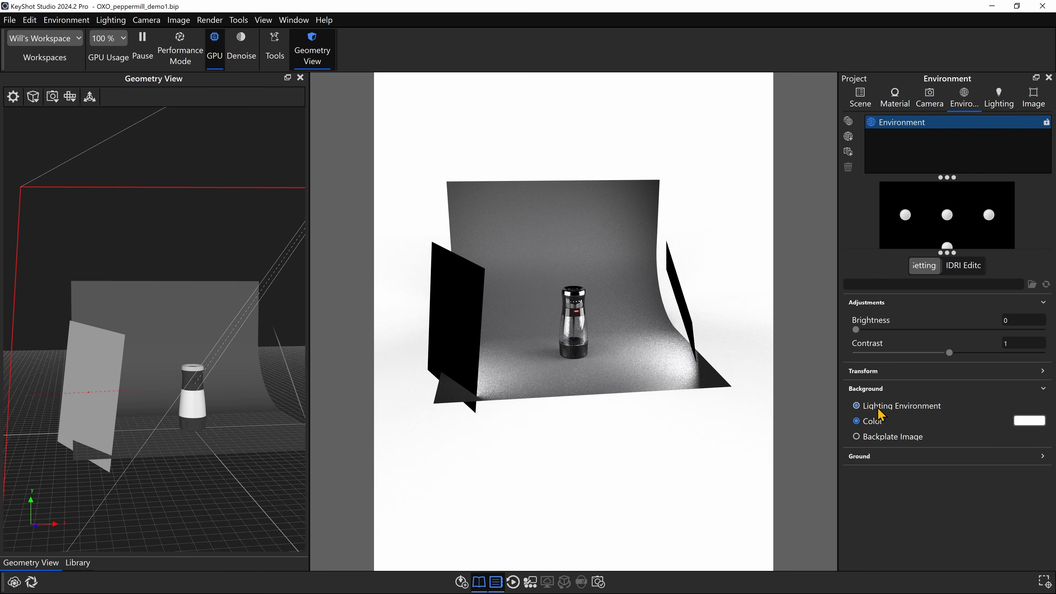
pyautogui.moveTo(606, 367); pyautogui.dragTo(578, 382)
pyautogui.scroll(10, 591, 367)
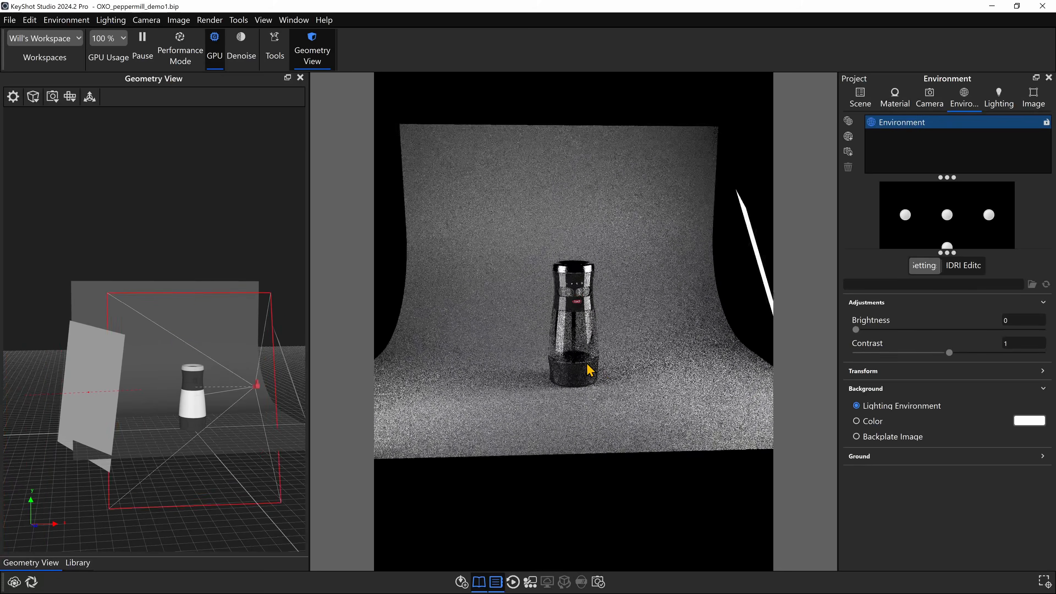
pyautogui.scroll(3, 590, 369)
# Set the environment brightness to 0.1 and inspect the lighting on the pepper mill.
pyautogui.click(1016, 320)
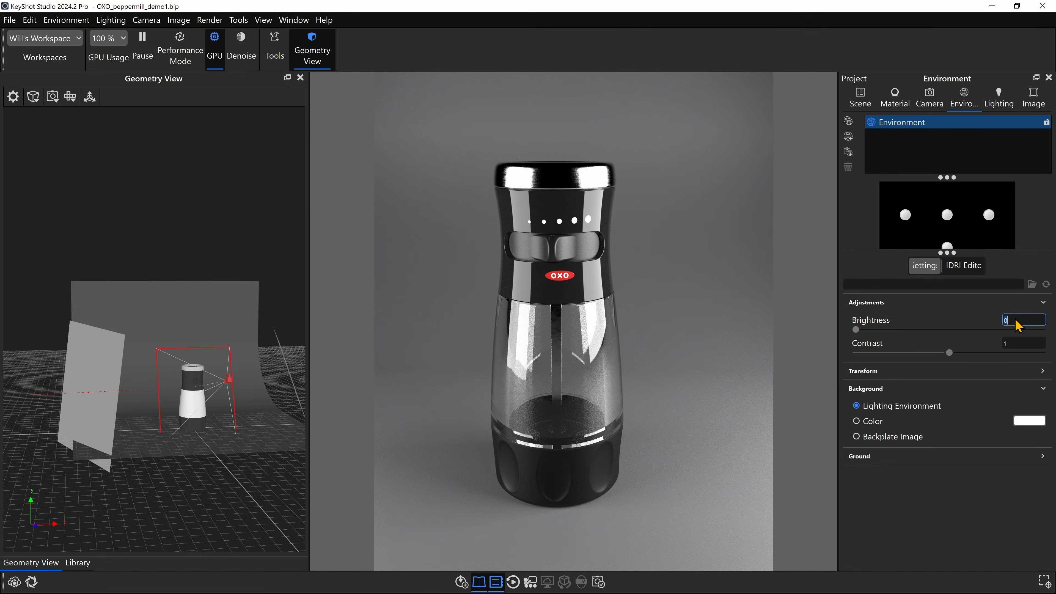
pyautogui.write('0.1')
pyautogui.press('Return')
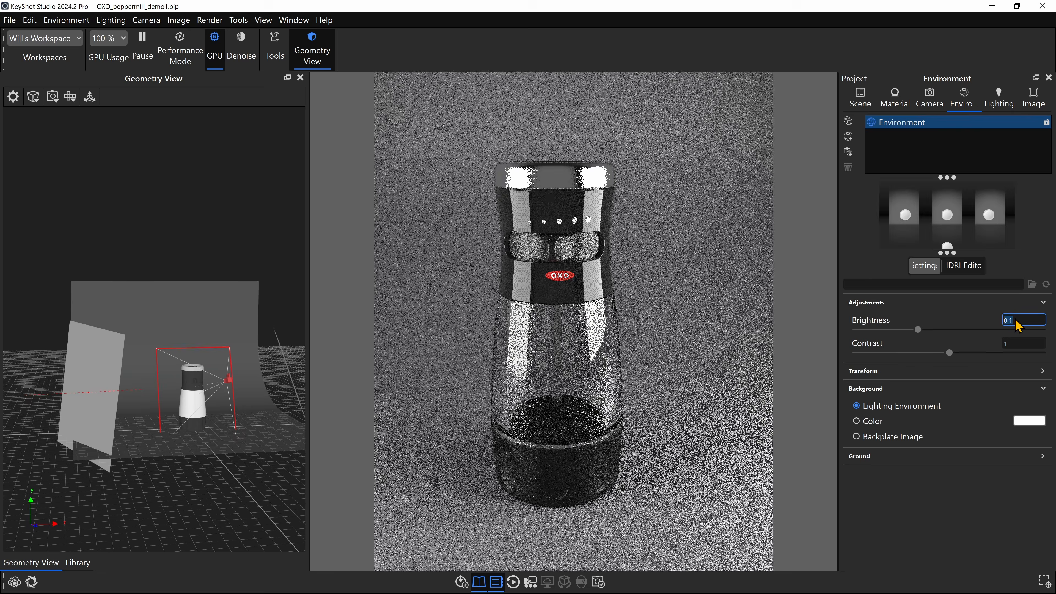
pyautogui.moveTo(618, 231); pyautogui.dragTo(610, 277)
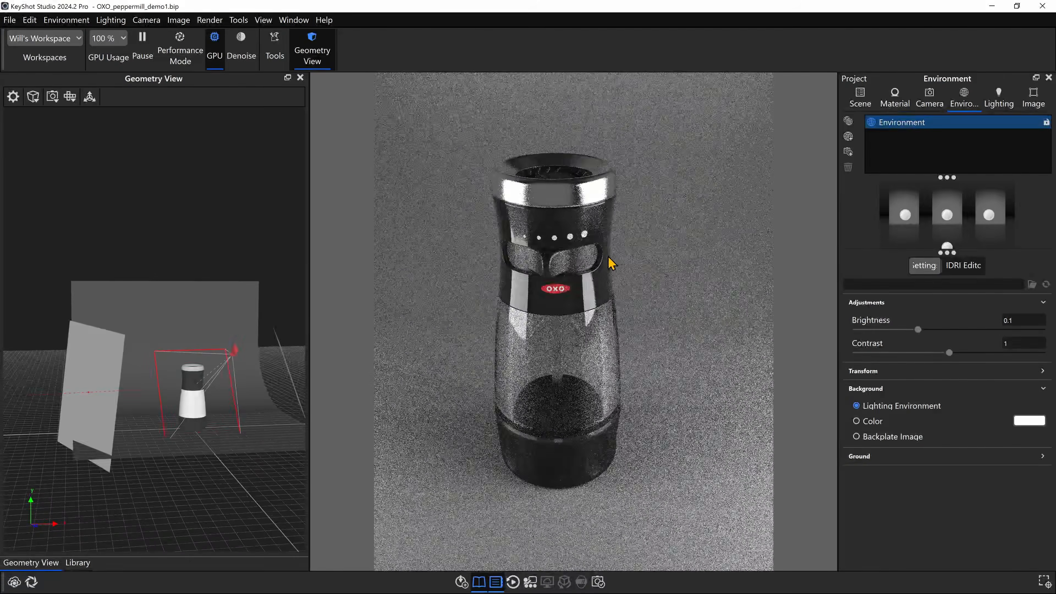
pyautogui.scroll(4, 609, 256)
pyautogui.moveTo(609, 256); pyautogui.dragTo(618, 266, button='middle')
pyautogui.scroll(-4, 668, 271)
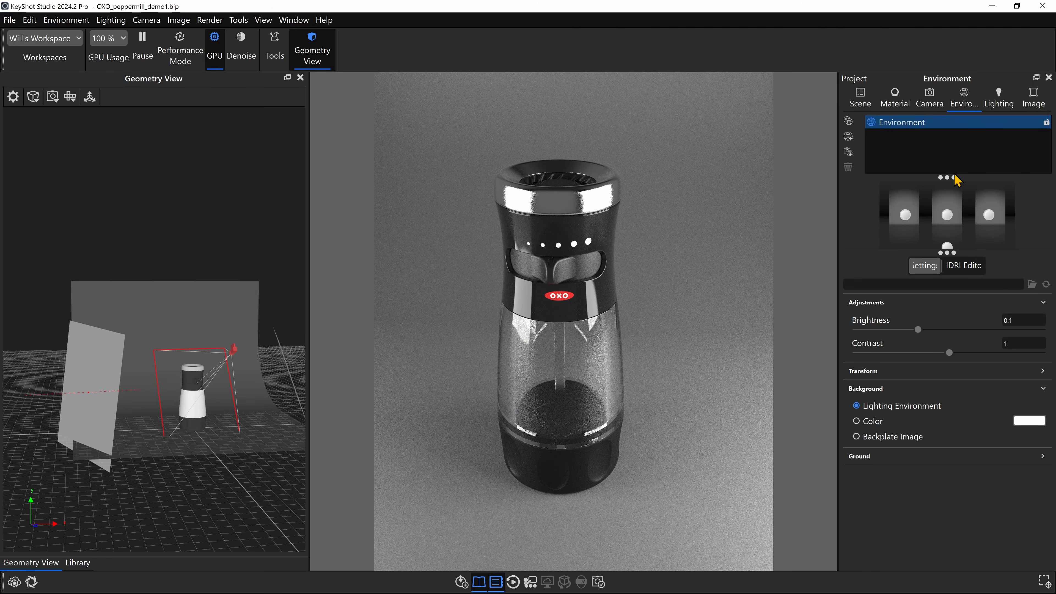
# Apply the hdrmaps-cyclorama-studio-2-3K environment from the library to the scene.
pyautogui.click(86, 565)
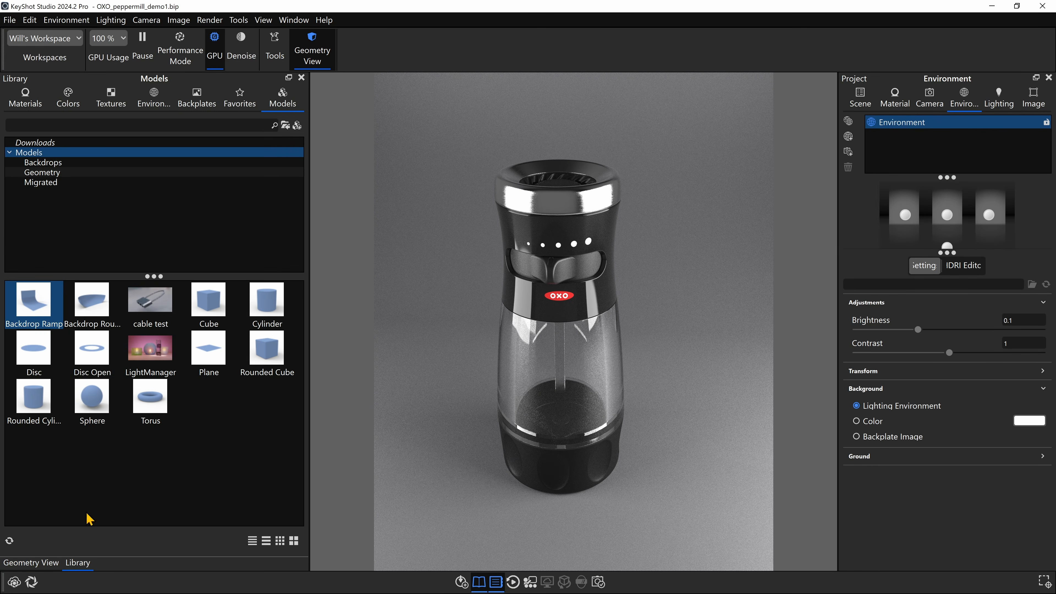
pyautogui.click(155, 104)
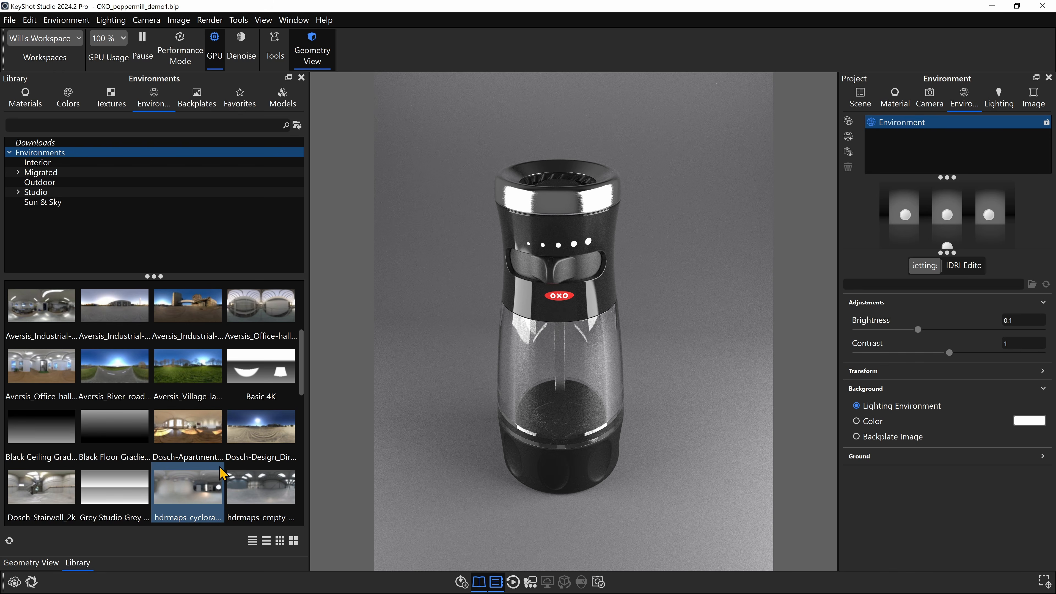
pyautogui.scroll(-3, 210, 487)
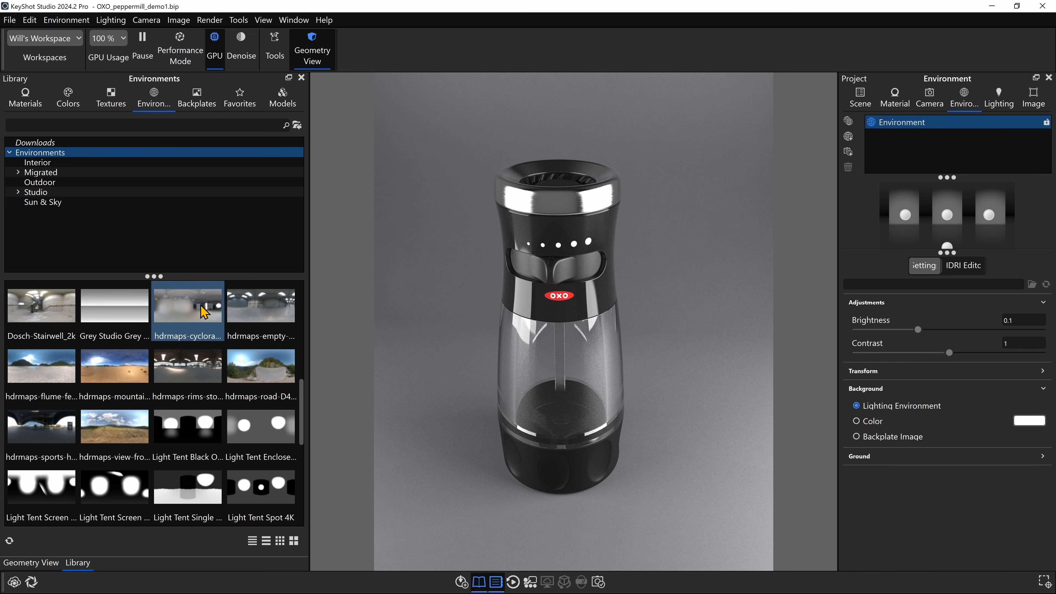
pyautogui.moveTo(190, 307); pyautogui.dragTo(547, 340)
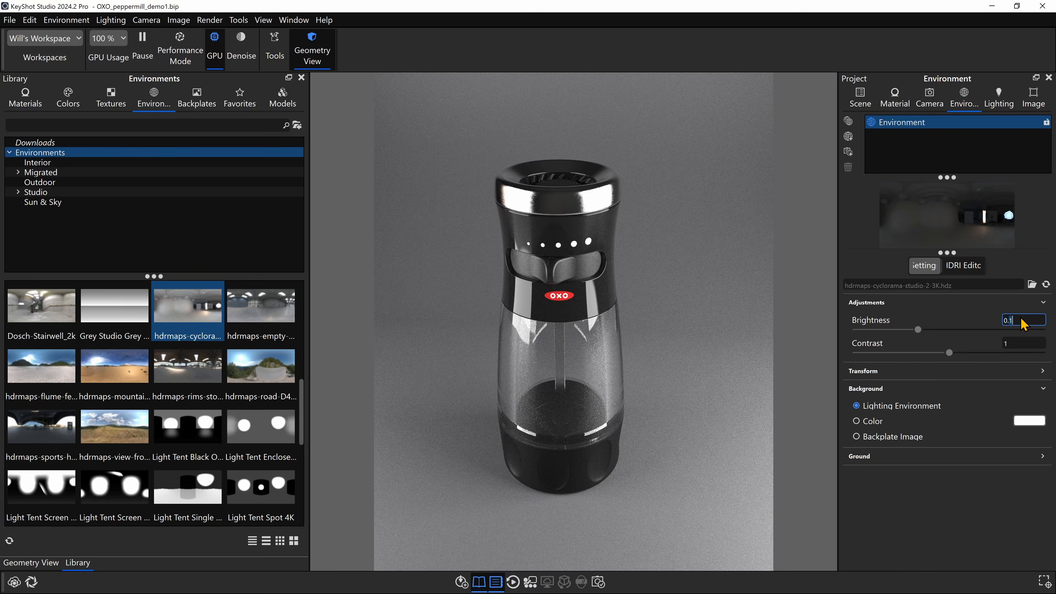
# Set the brightness of the cyclorama studio environment to 0.5.
pyautogui.write('2')
pyautogui.press('Return')
pyautogui.write('.3')
pyautogui.press('Return')
pyautogui.write('0.5')
pyautogui.press('Return')
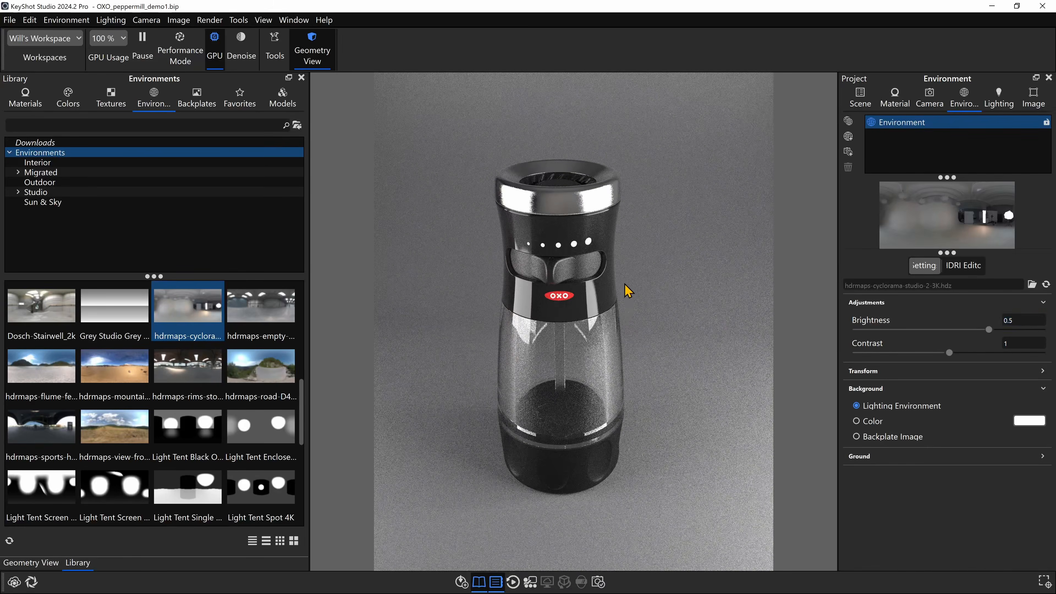
pyautogui.moveTo(630, 294); pyautogui.dragTo(624, 281)
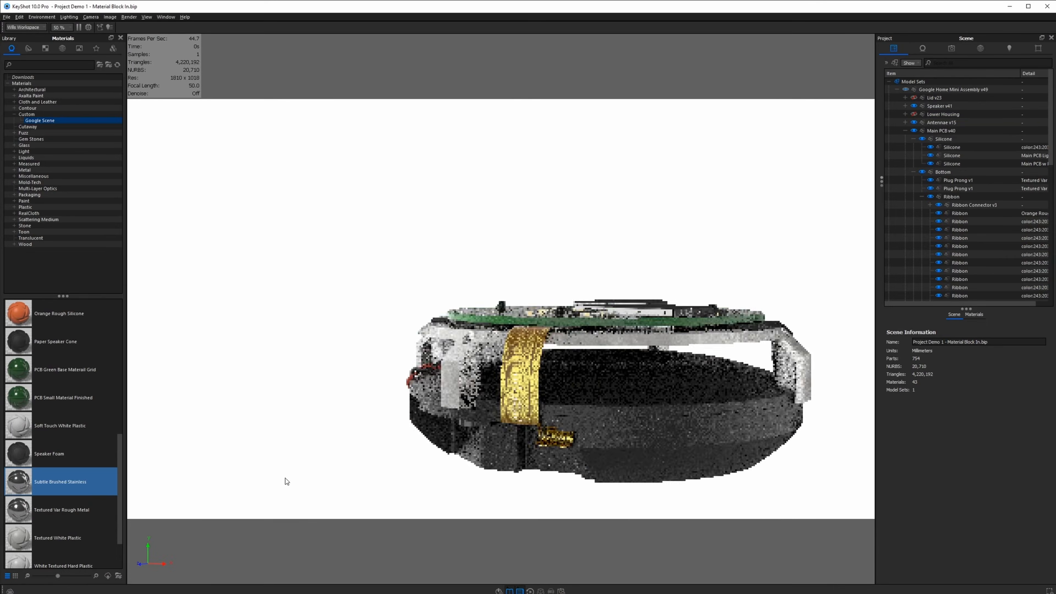
pyautogui.moveTo(286, 481); pyautogui.dragTo(581, 416)
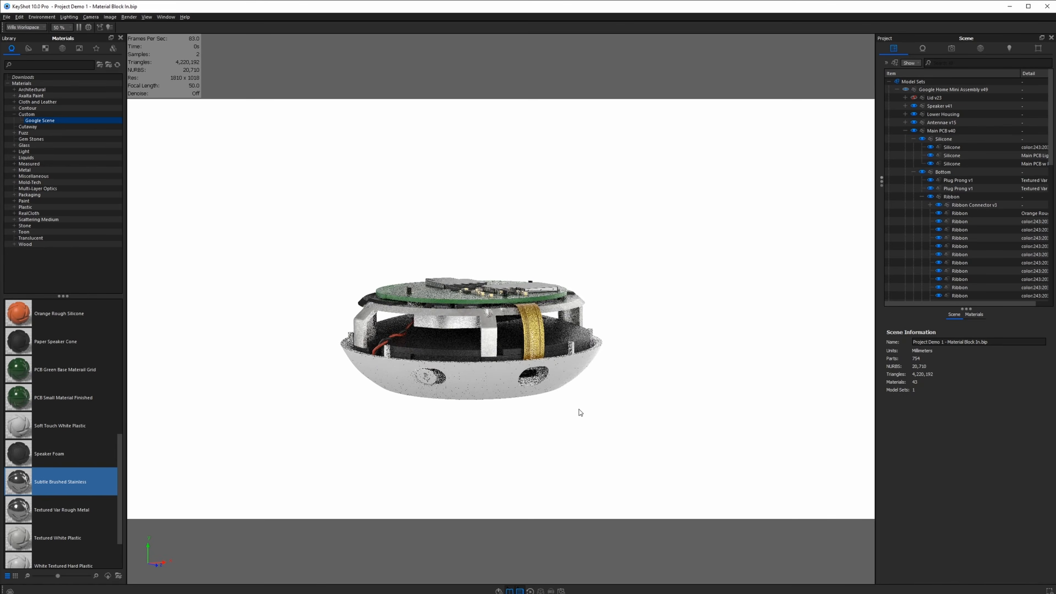
pyautogui.moveTo(734, 377); pyautogui.dragTo(682, 208)
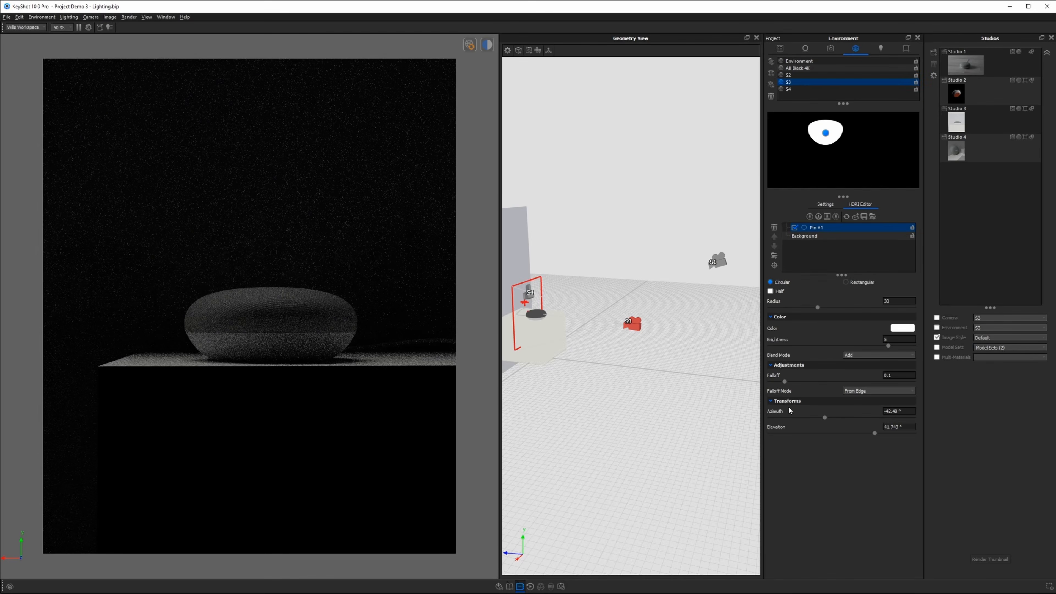
pyautogui.moveTo(825, 417); pyautogui.dragTo(865, 419)
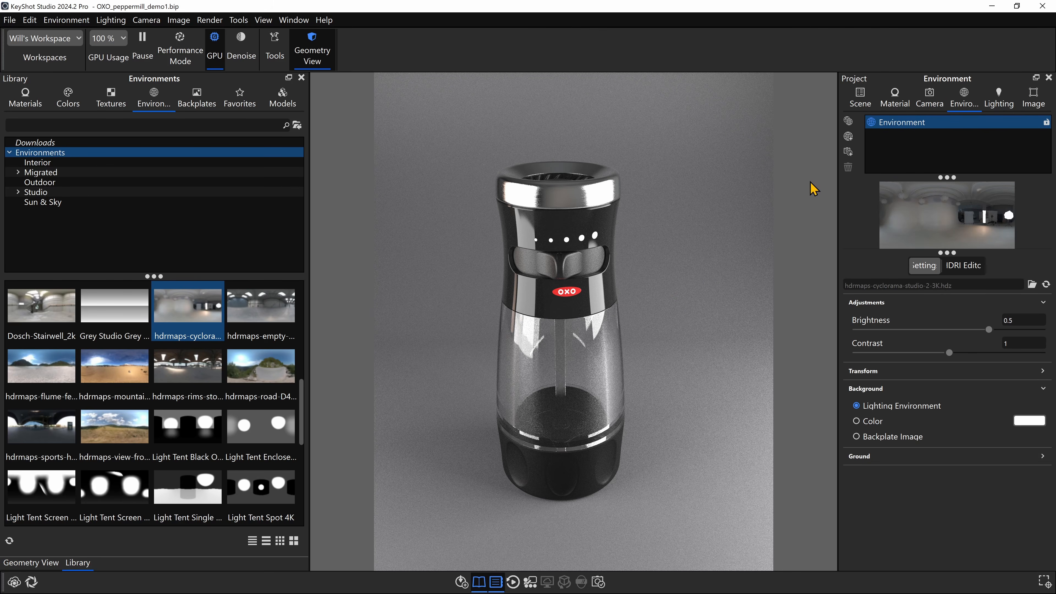
# Frame the pepper mill from the front at about 15° inclination and add a new camera from this view.
pyautogui.click(930, 100)
pyautogui.moveTo(569, 407); pyautogui.dragTo(646, 382)
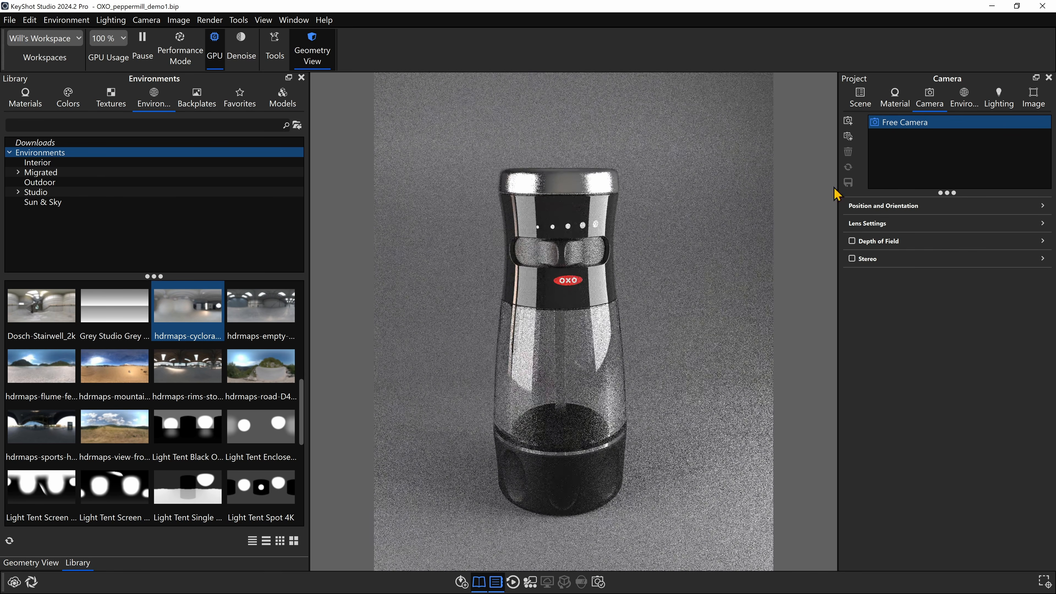
pyautogui.click(848, 122)
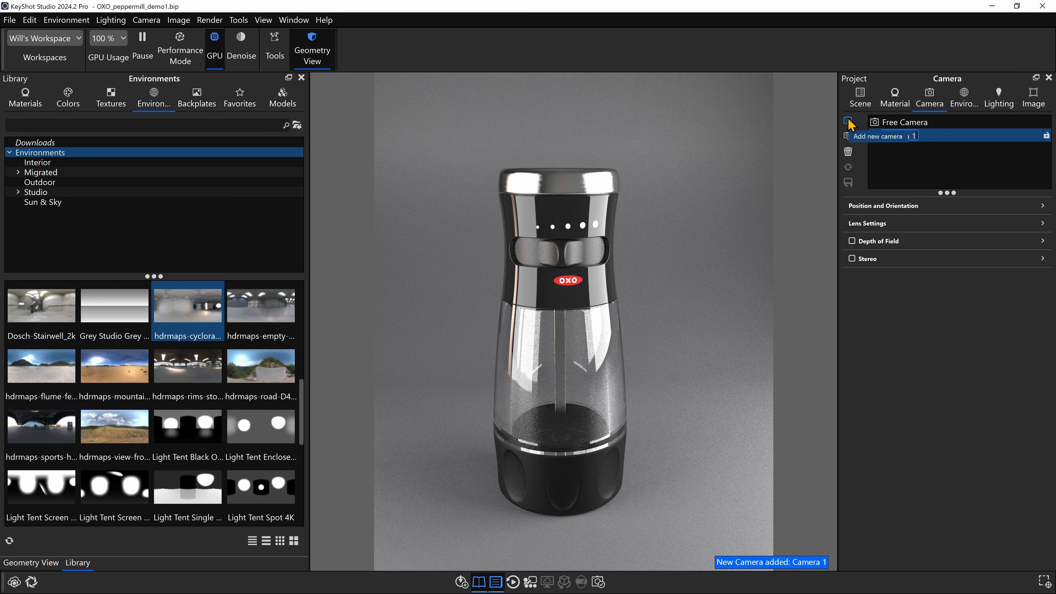
# Review Camera 1's position, orientation and lens settings, and its placement in the Geometry View.
pyautogui.click(1041, 206)
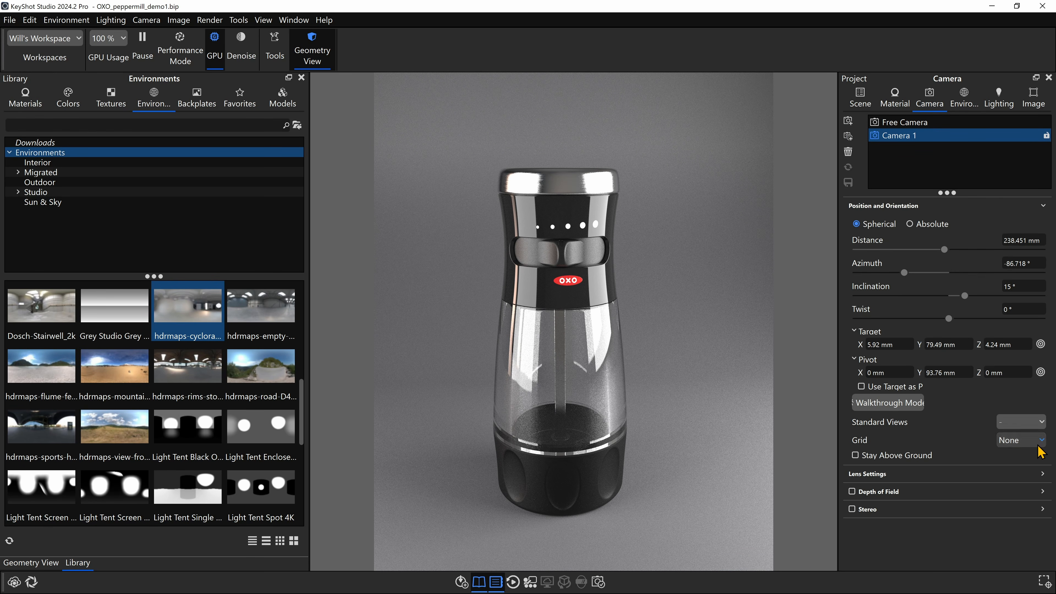
pyautogui.click(1044, 476)
pyautogui.scroll(-2, 1045, 515)
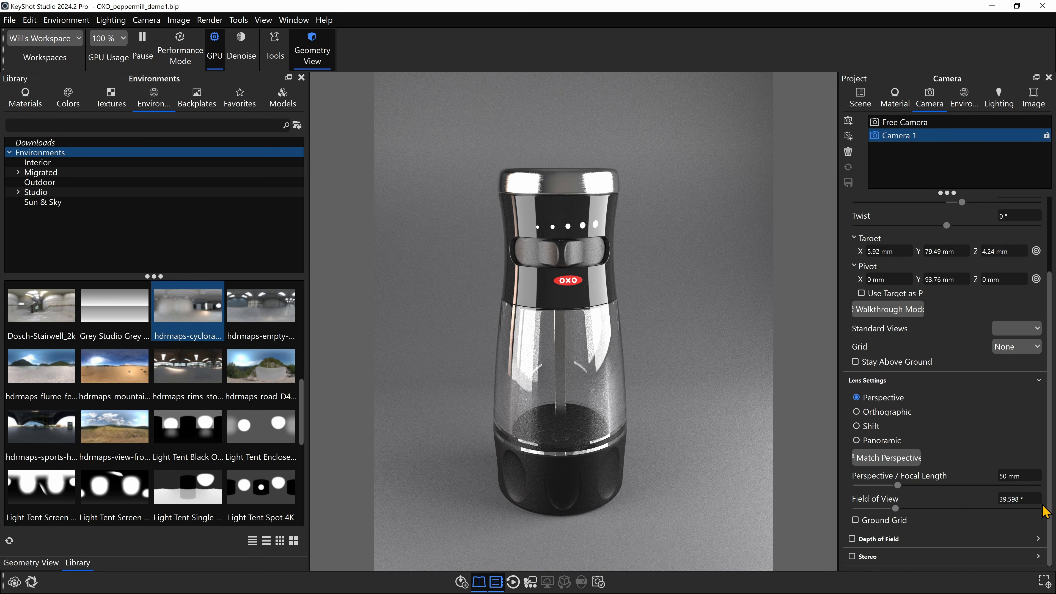
pyautogui.scroll(2, 891, 243)
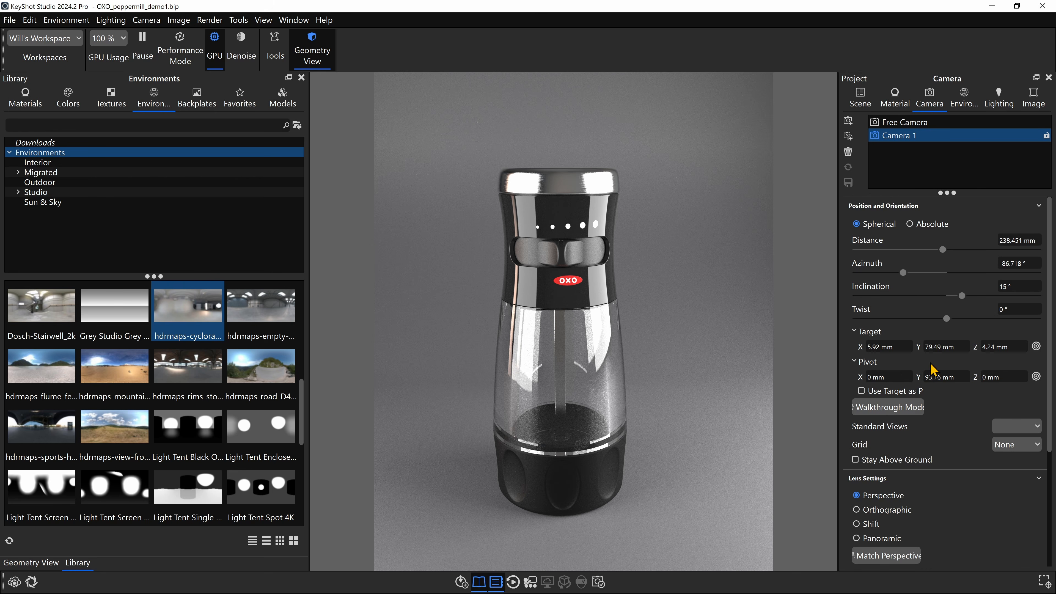
pyautogui.click(31, 563)
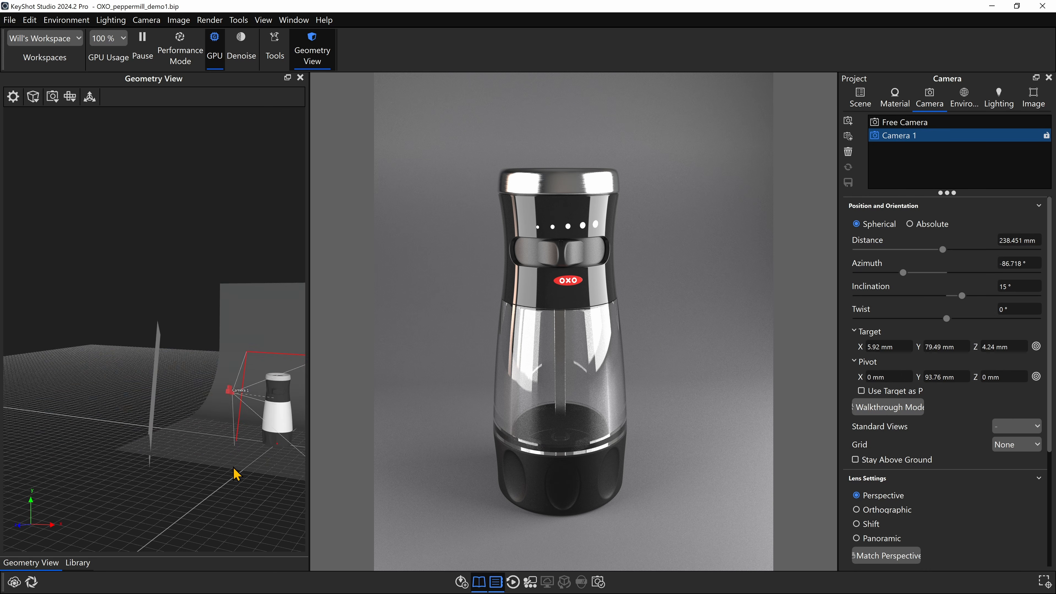
pyautogui.moveTo(234, 470); pyautogui.dragTo(229, 333)
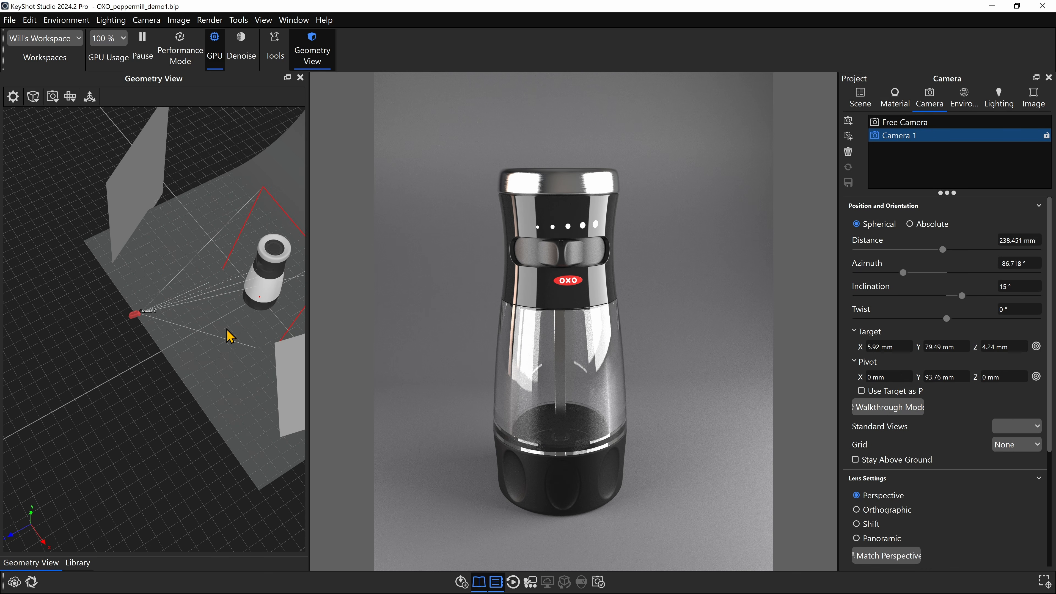
# Raise Camera 1 to about 19.8° inclination and set its perspective focal length to 85 mm.
pyautogui.moveTo(665, 280); pyautogui.dragTo(564, 171)
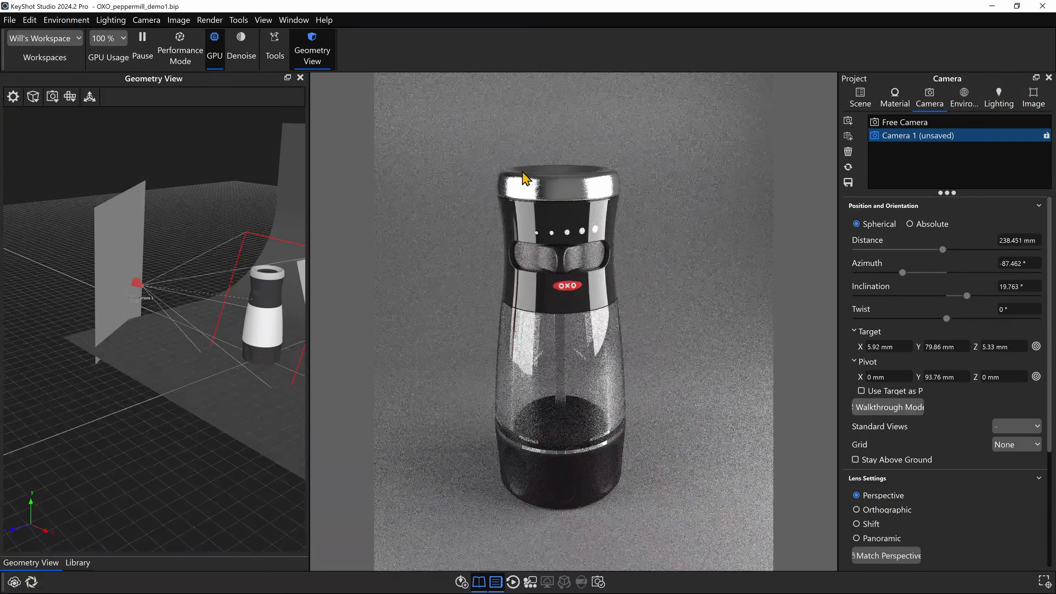
pyautogui.scroll(-3, 965, 459)
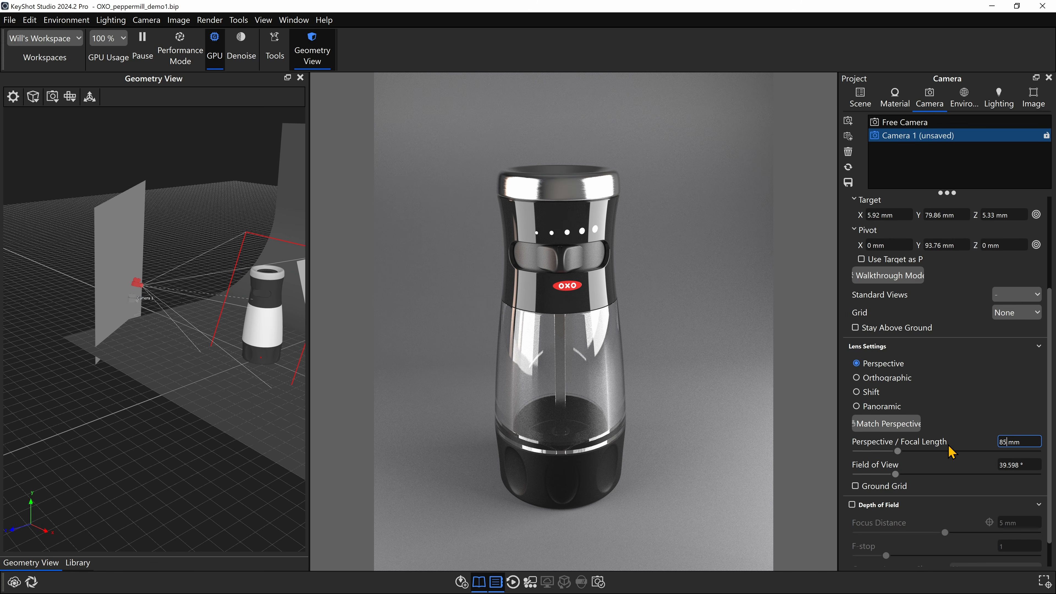
pyautogui.press('Return')
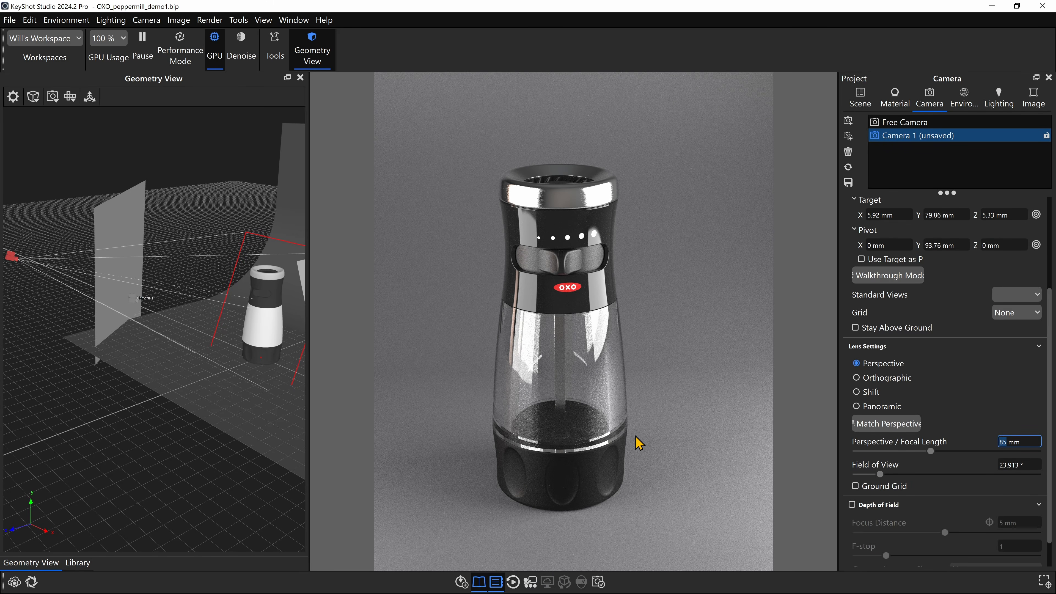
# Centre the pepper mill in Camera 1 with the Halves composition grid, set the grid back to None and save the camera.
pyautogui.moveTo(666, 332); pyautogui.dragTo(677, 309)
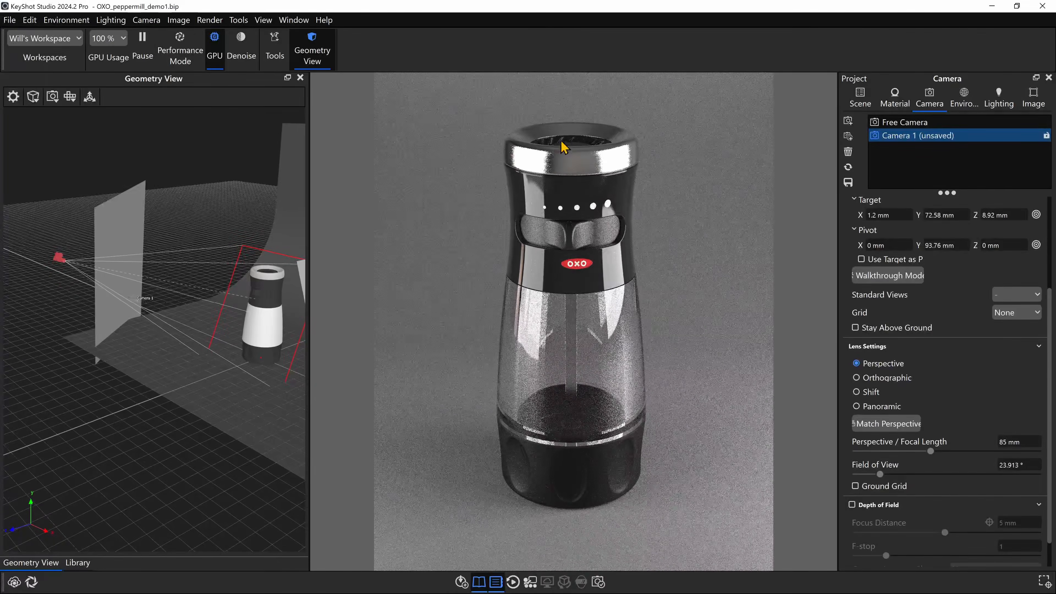
pyautogui.moveTo(690, 395); pyautogui.dragTo(688, 404)
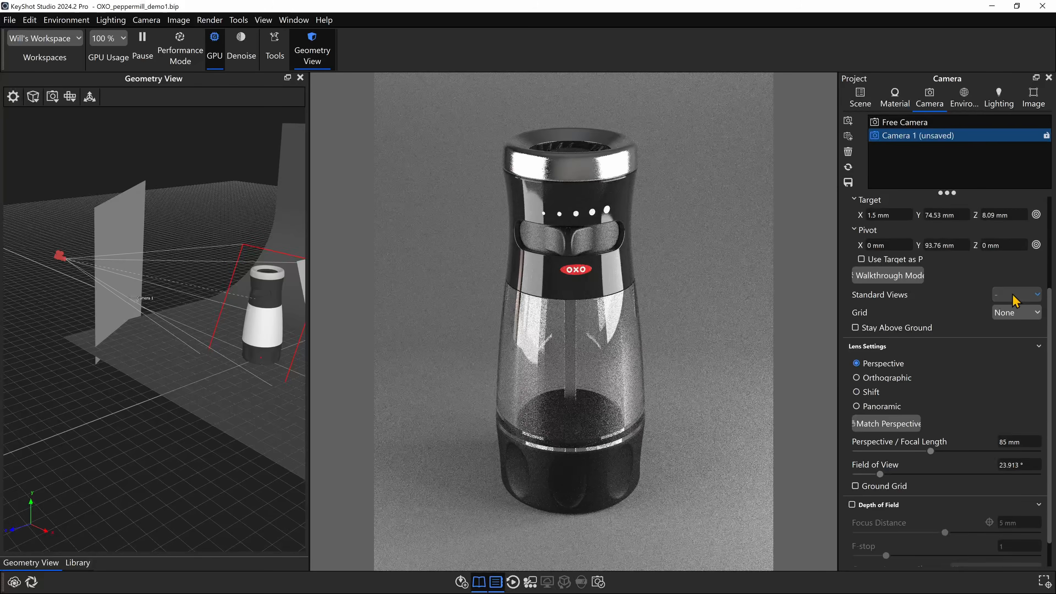
pyautogui.click(1019, 317)
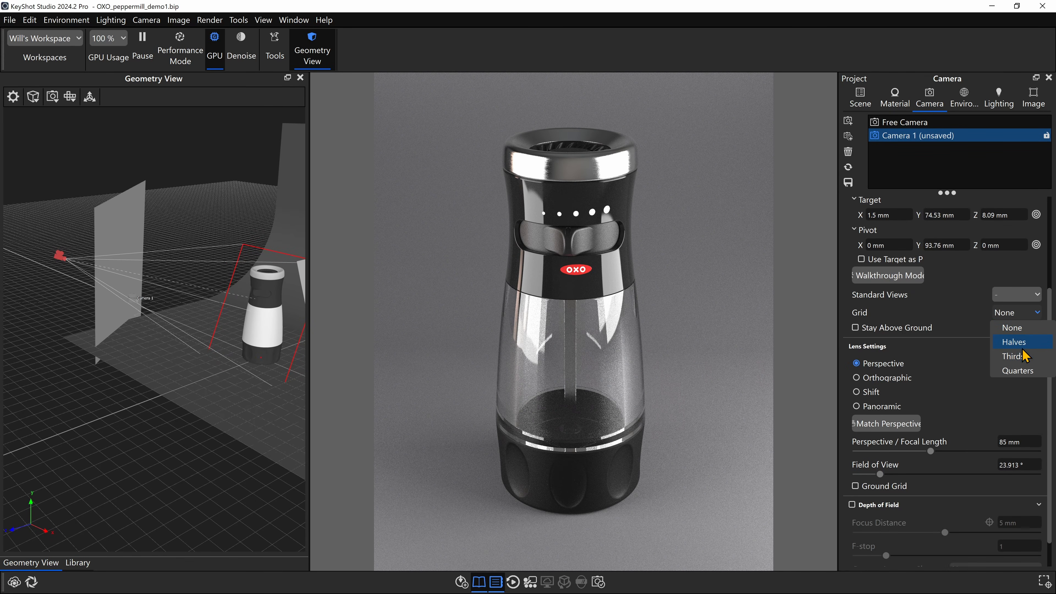
pyautogui.click(1015, 342)
pyautogui.moveTo(691, 312); pyautogui.dragTo(695, 314, button='middle')
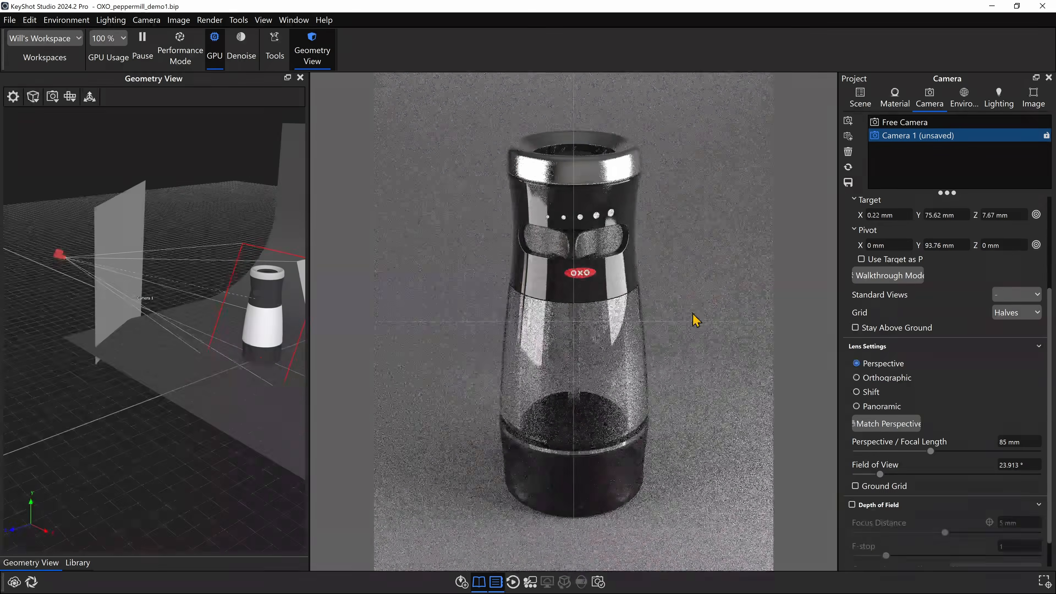
pyautogui.moveTo(714, 354); pyautogui.dragTo(707, 352, button='middle')
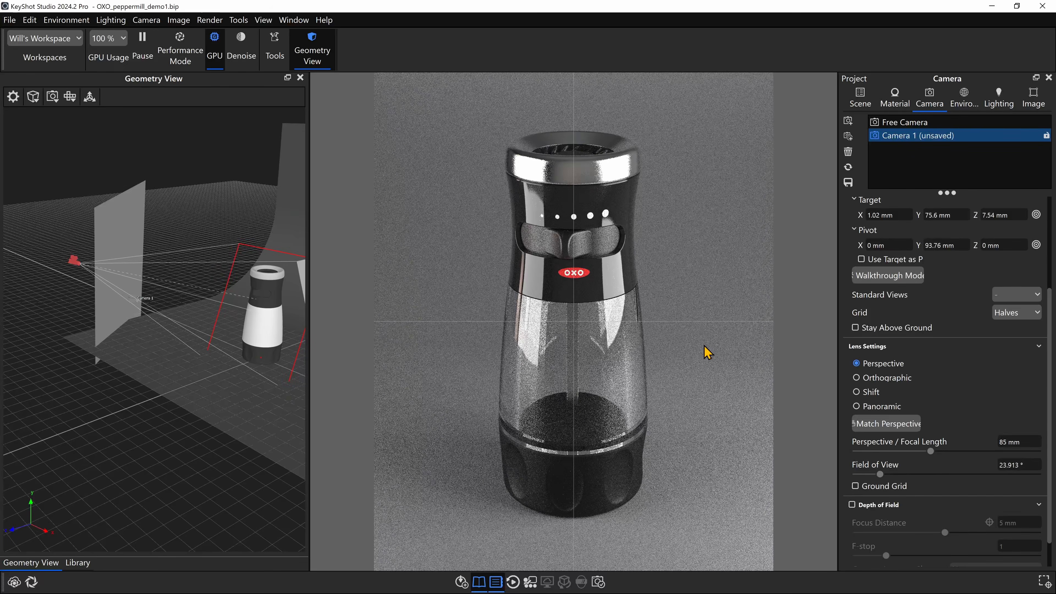
pyautogui.click(1010, 314)
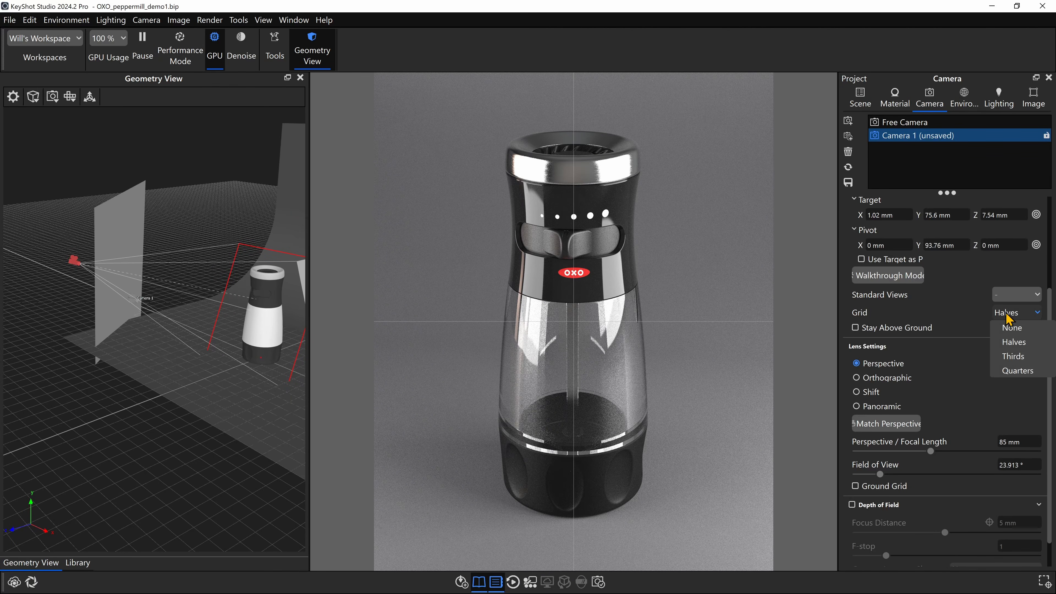
pyautogui.click(1011, 329)
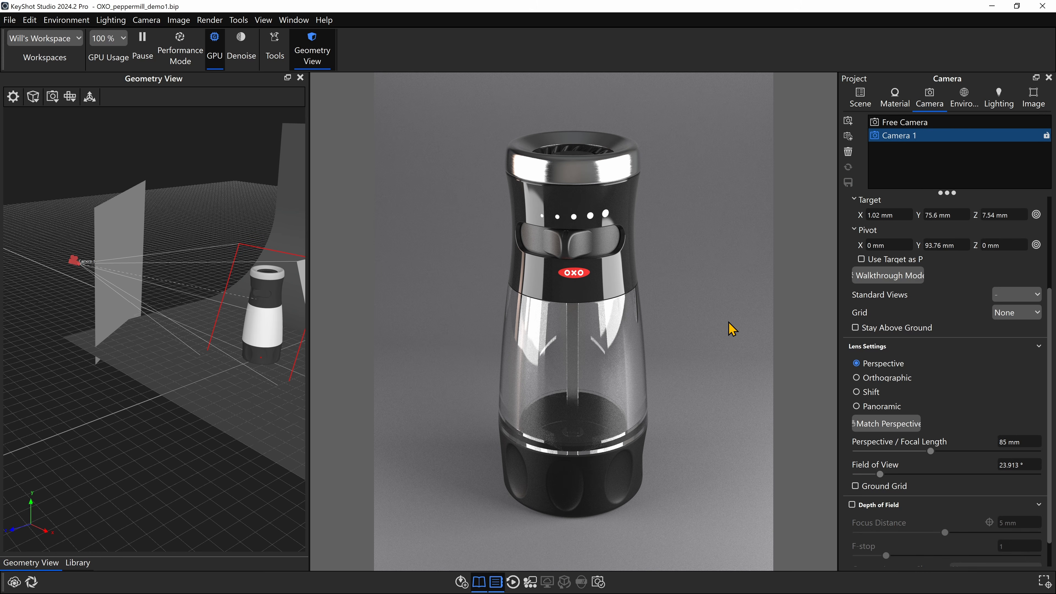
# Orbit away from the Camera 1 view and restore the saved camera view.
pyautogui.moveTo(716, 338); pyautogui.dragTo(651, 293)
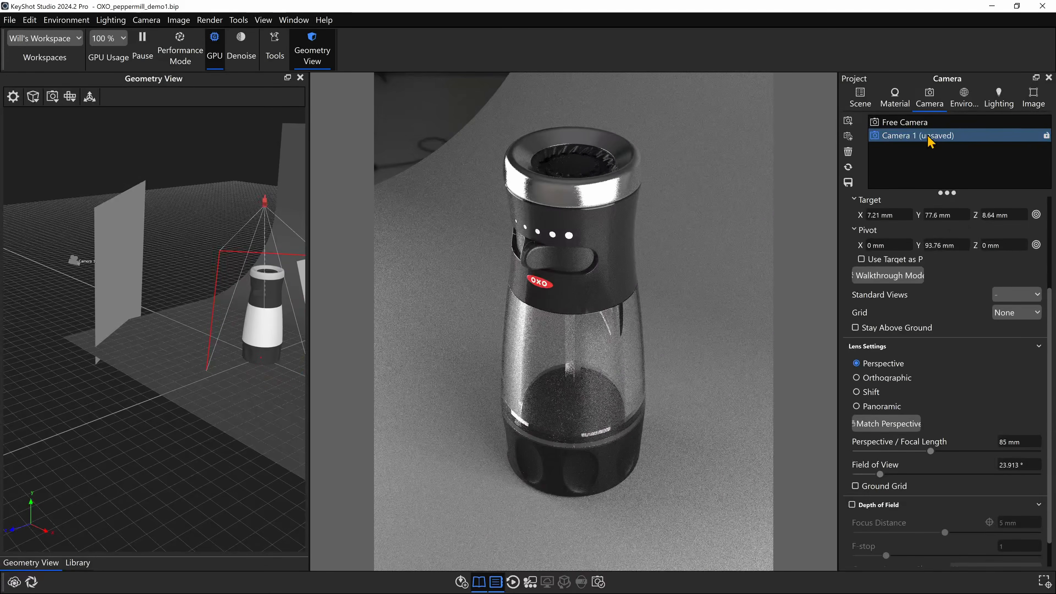
pyautogui.click(904, 122)
pyautogui.click(902, 137)
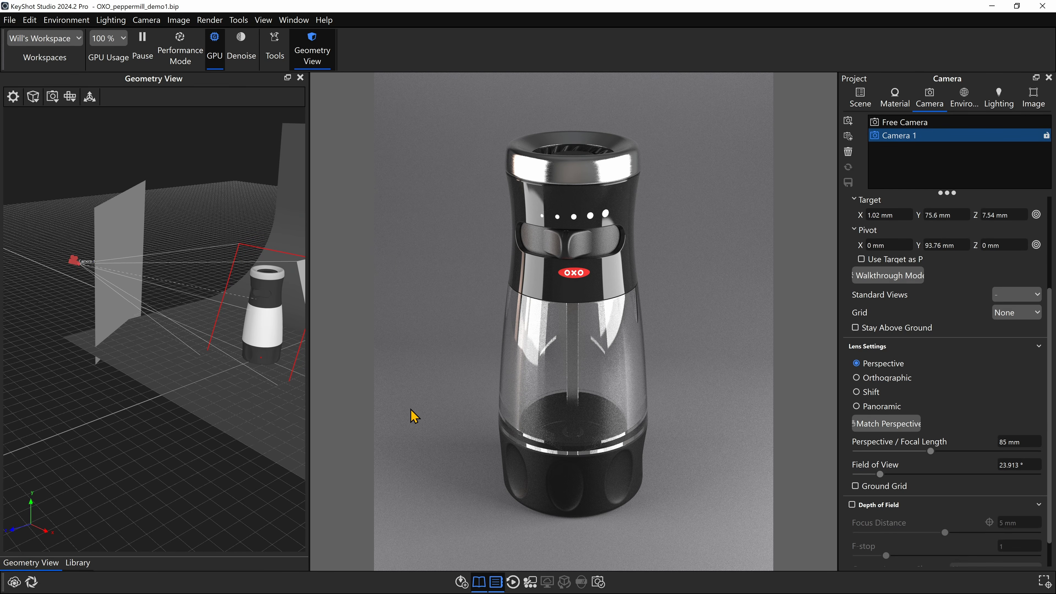
# Rotate the first area light beside the pepper mill by about -0.34° in X, 3.26° in Y and 7.75° in Z.
pyautogui.moveTo(189, 338); pyautogui.dragTo(42, 301)
pyautogui.moveTo(146, 340); pyautogui.dragTo(104, 297)
pyautogui.rightClick(103, 296)
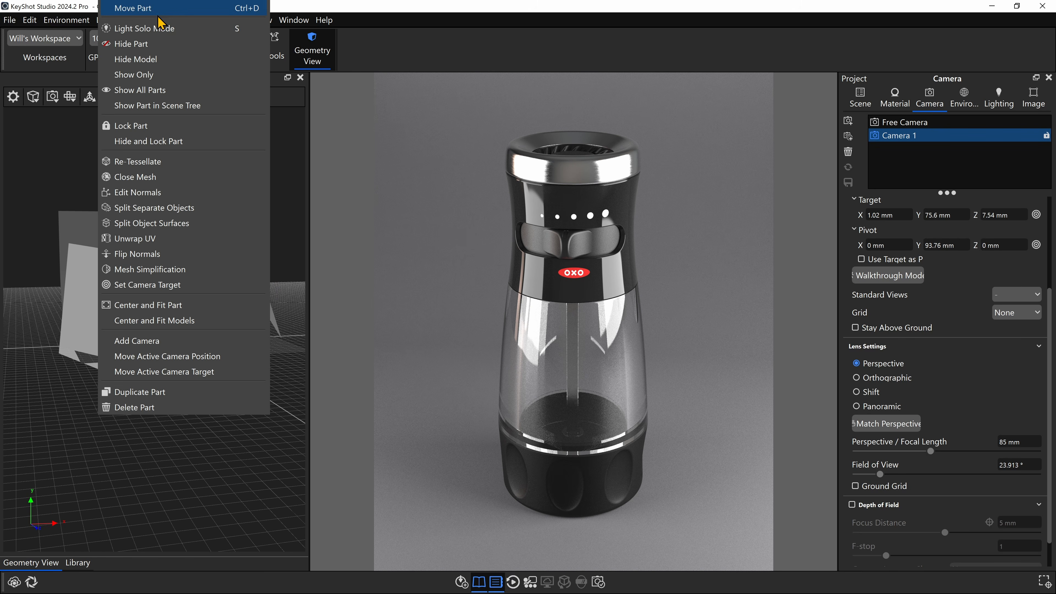
pyautogui.click(148, 9)
pyautogui.moveTo(200, 449); pyautogui.dragTo(119, 376)
pyautogui.moveTo(131, 286); pyautogui.dragTo(132, 295)
pyautogui.moveTo(179, 353); pyautogui.dragTo(205, 530)
# Move the rotated area light by about 18.9 in X, 1.4 in Y and 43 in Z.
pyautogui.press('t')
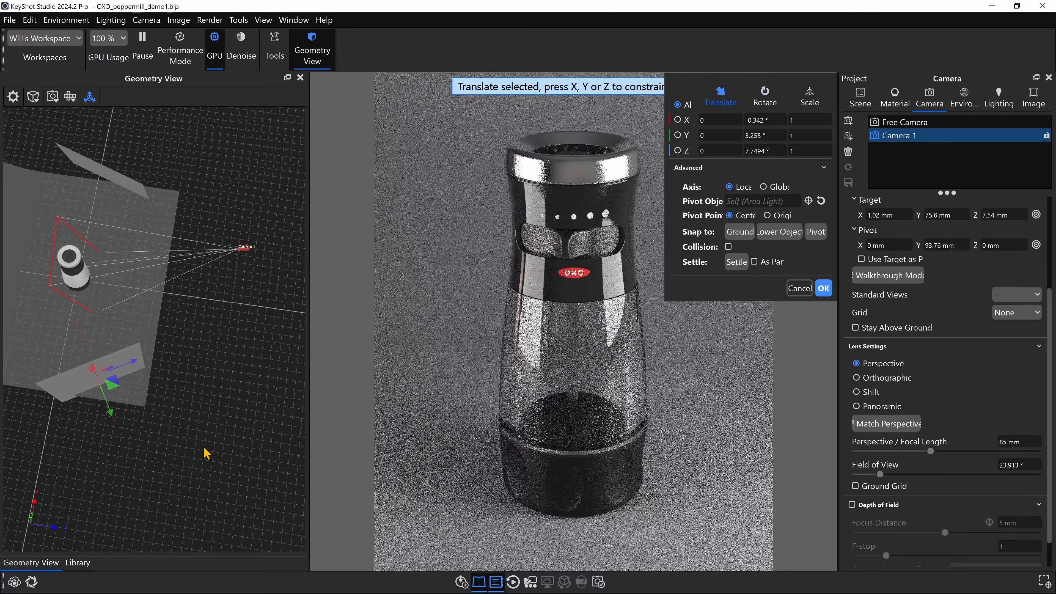
pyautogui.moveTo(110, 384); pyautogui.dragTo(133, 380)
pyautogui.moveTo(239, 439); pyautogui.dragTo(212, 344)
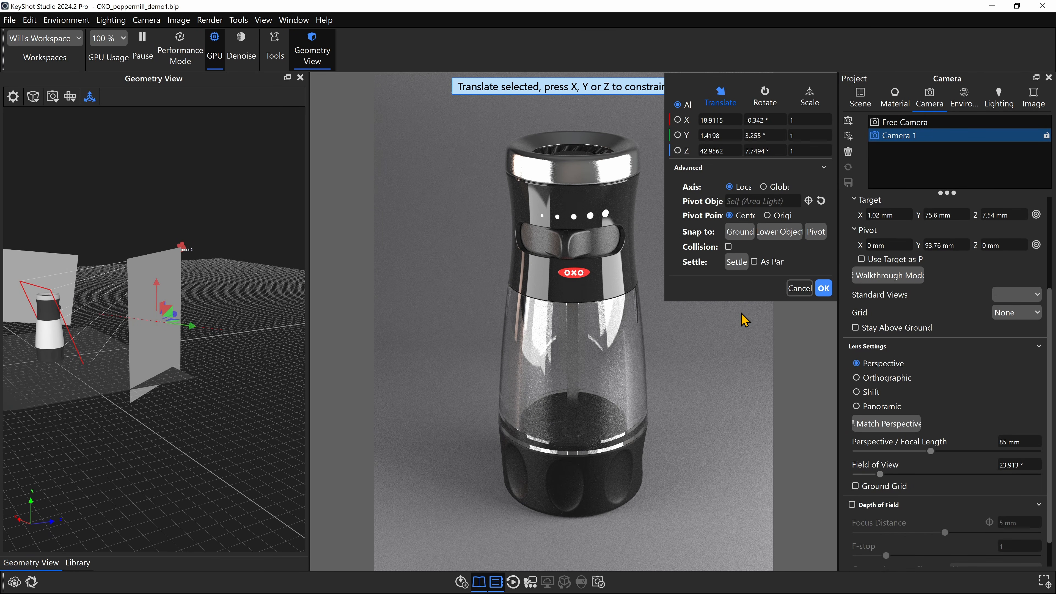
pyautogui.click(820, 290)
# Move the backdrop ramp away from the camera by about -110.3 along Z.
pyautogui.moveTo(167, 383); pyautogui.dragTo(214, 466)
pyautogui.moveTo(62, 385); pyautogui.dragTo(167, 390, button='middle')
pyautogui.rightClick(155, 368)
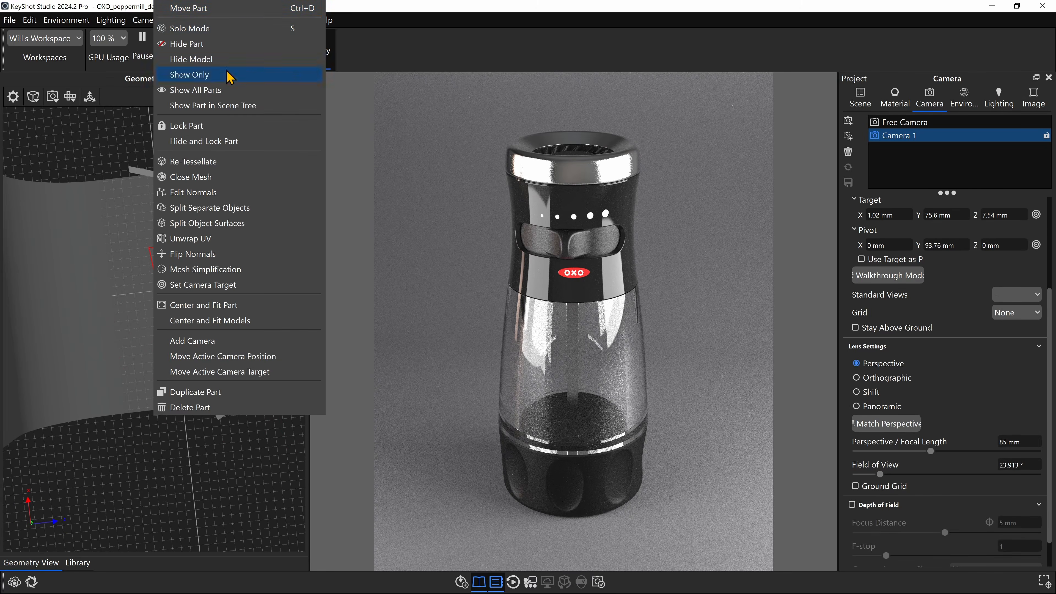
pyautogui.click(217, 10)
pyautogui.moveTo(179, 287); pyautogui.dragTo(119, 296)
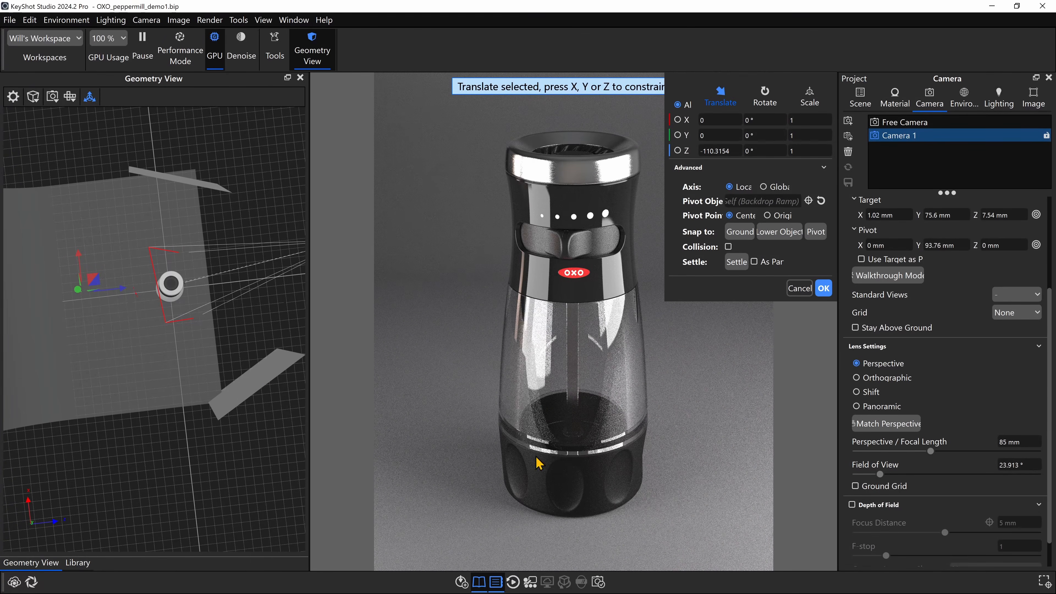
pyautogui.click(822, 288)
# Lower the first area light and shift it horizontally beside the pepper mill.
pyautogui.moveTo(225, 520); pyautogui.dragTo(136, 295)
pyautogui.hotkey('ctrl', 'd')
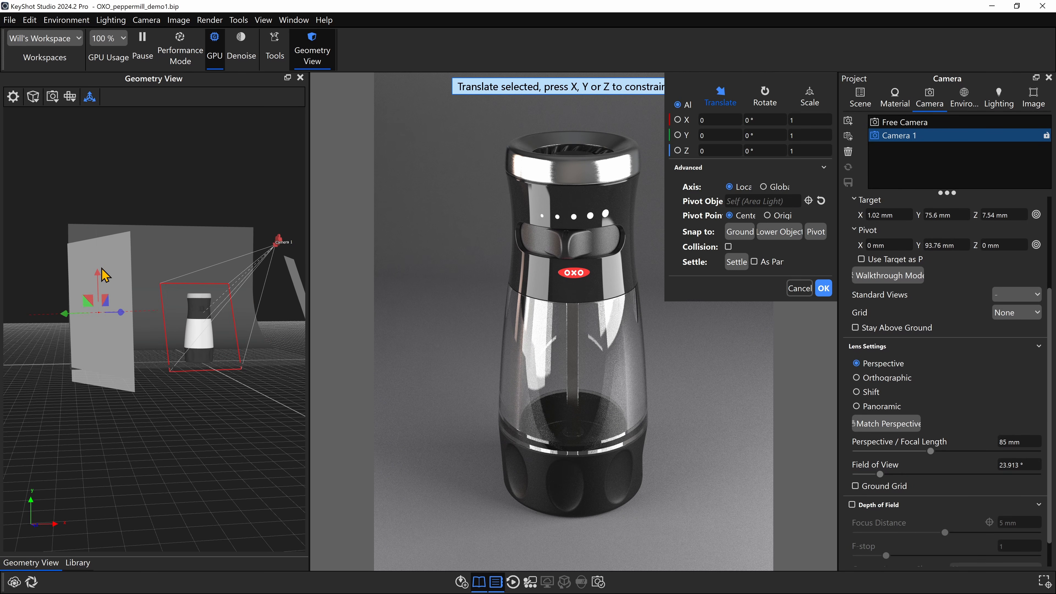
pyautogui.moveTo(100, 252); pyautogui.dragTo(100, 271)
pyautogui.moveTo(216, 421); pyautogui.dragTo(268, 541)
pyautogui.moveTo(194, 433); pyautogui.dragTo(112, 434)
pyautogui.click(824, 291)
# Scale the second area light, on the opposite side of the pepper mill, to about 2.12 along its X axis.
pyautogui.moveTo(258, 431); pyautogui.dragTo(267, 307)
pyautogui.rightClick(253, 293)
pyautogui.click(290, 7)
pyautogui.moveTo(254, 424); pyautogui.dragTo(165, 279)
pyautogui.press('s')
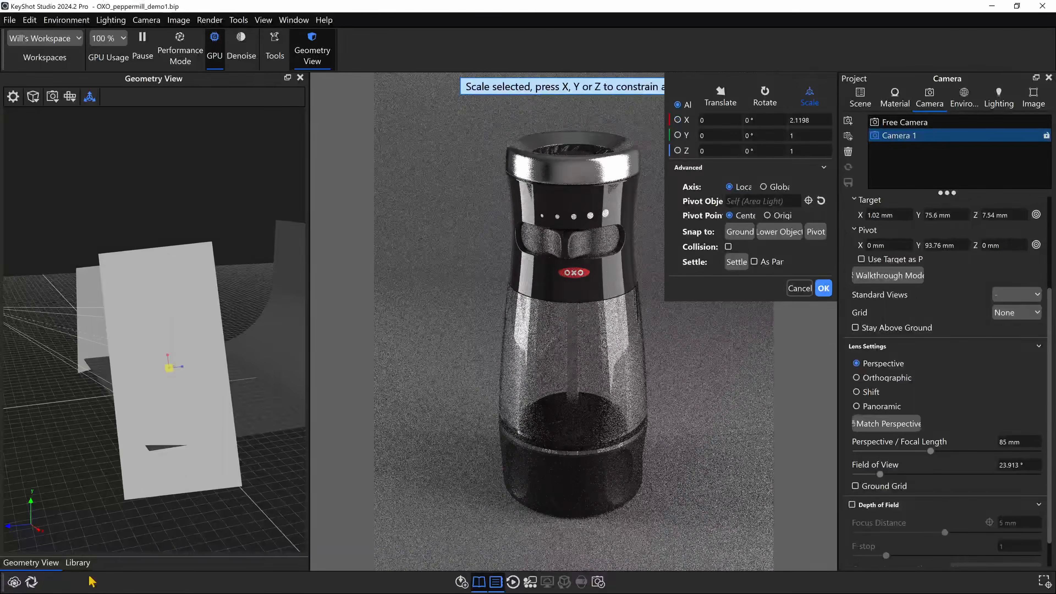
# Rotate the enlarged area light by about -11.8° around Z and 3.6° around Y.
pyautogui.moveTo(187, 548); pyautogui.dragTo(277, 352)
pyautogui.press('r')
pyautogui.moveTo(235, 320); pyautogui.dragTo(240, 331)
pyautogui.moveTo(274, 433); pyautogui.dragTo(222, 448)
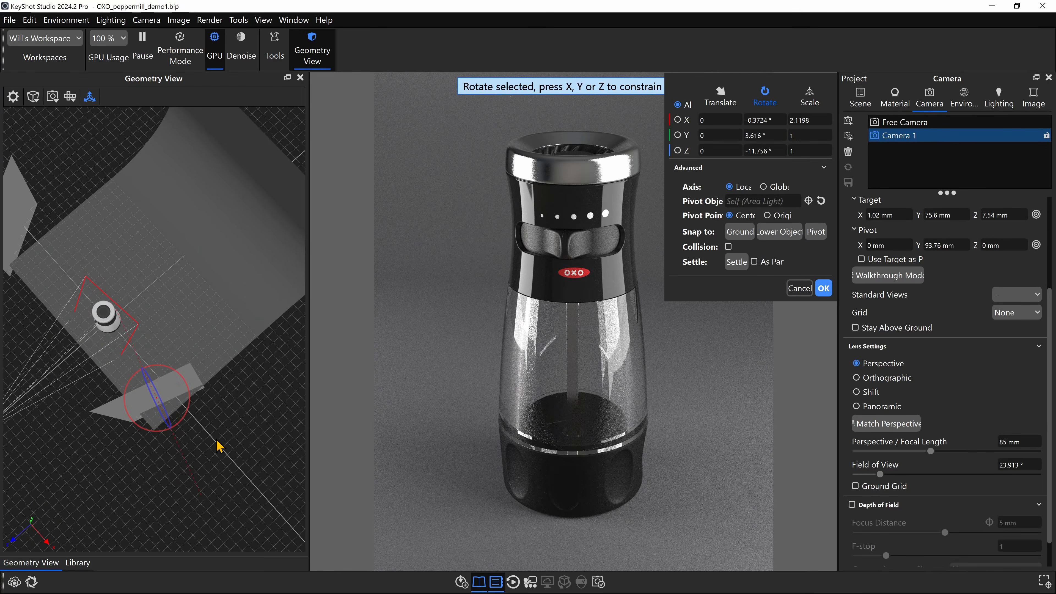
# Translate the enlarged area light by about 67.1 in X, 30.9 in Y and -117.9 in Z, tilting it about -19.8° around X.
pyautogui.press('r')
pyautogui.moveTo(149, 417); pyautogui.dragTo(225, 399)
pyautogui.moveTo(206, 459); pyautogui.dragTo(250, 358)
pyautogui.moveTo(277, 343); pyautogui.dragTo(255, 305)
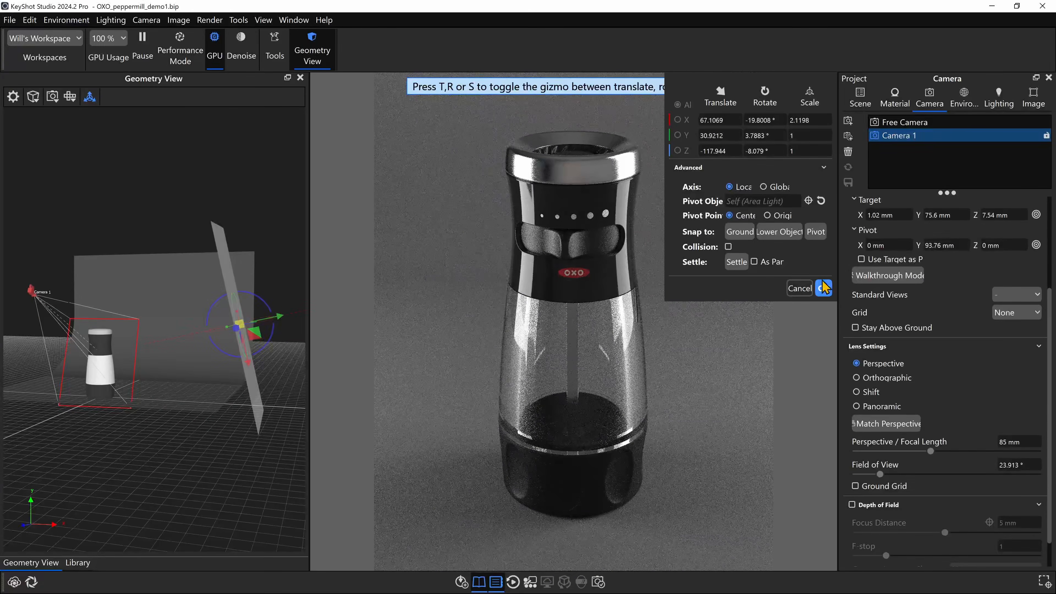
# Turn the enlarged area light about 39.4° around X and reposition it diagonally in front of the pepper mill.
pyautogui.moveTo(130, 402); pyautogui.dragTo(174, 453)
pyautogui.moveTo(252, 402); pyautogui.dragTo(234, 370)
pyautogui.moveTo(170, 416); pyautogui.dragTo(180, 455)
pyautogui.moveTo(232, 433); pyautogui.dragTo(230, 370)
pyautogui.moveTo(172, 329); pyautogui.dragTo(167, 337)
pyautogui.moveTo(187, 449); pyautogui.dragTo(207, 482)
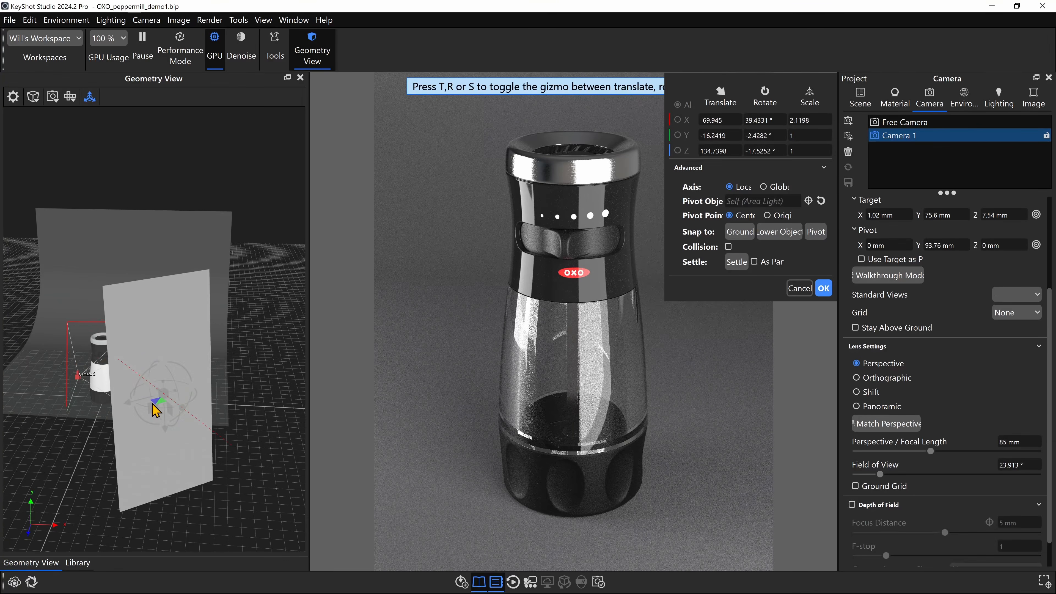
pyautogui.moveTo(165, 427); pyautogui.dragTo(172, 400)
pyautogui.click(824, 288)
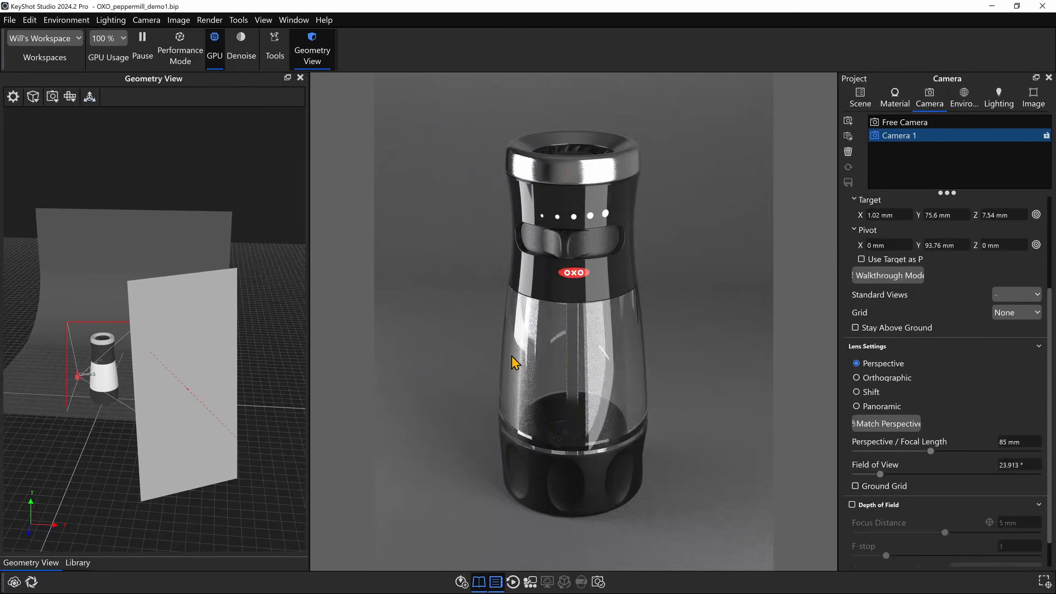
# Give the enlarged area light's material, Area Light Material #1, a warm pale beige light colour.
pyautogui.doubleClick(189, 332)
pyautogui.moveTo(182, 347); pyautogui.dragTo(249, 366)
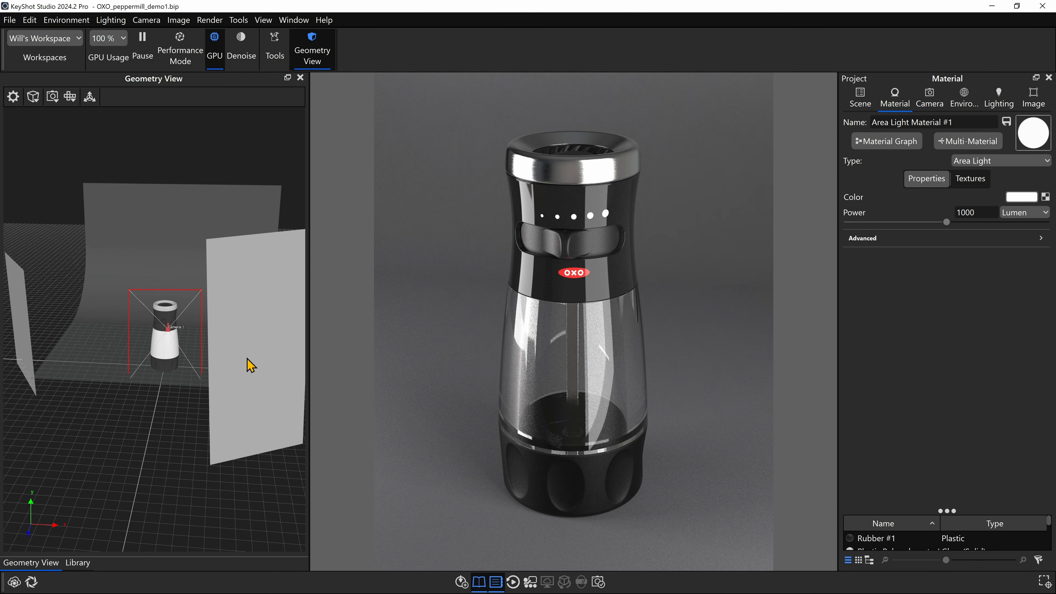
pyautogui.click(1022, 198)
pyautogui.moveTo(991, 155); pyautogui.dragTo(869, 113)
pyautogui.moveTo(858, 317)
pyautogui.mouseDown()
pyautogui.moveTo(837, 317)
pyautogui.moveTo(846, 316)
pyautogui.mouseUp()
pyautogui.click(912, 536)
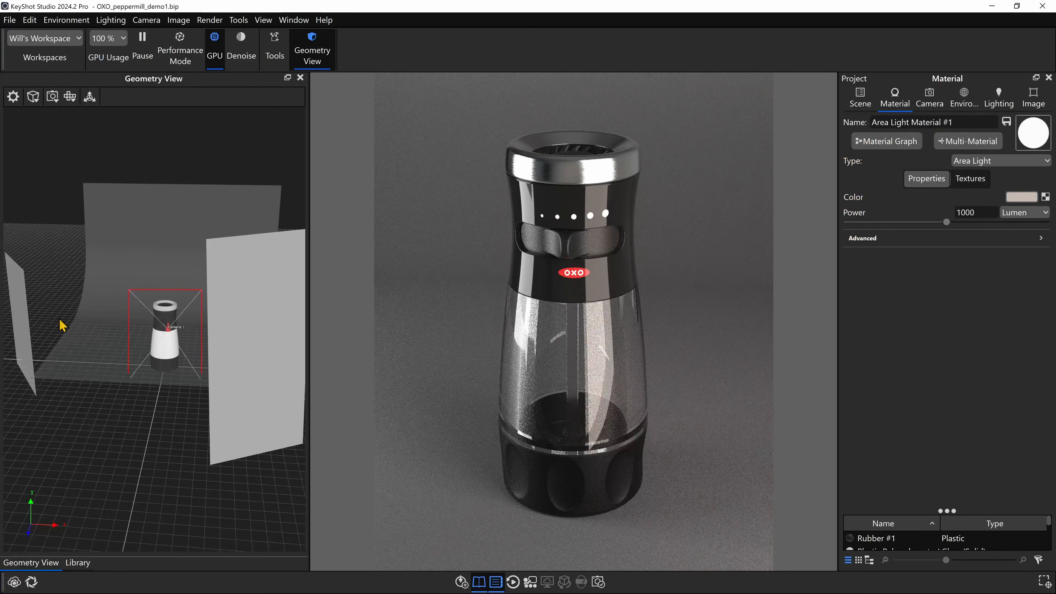
# Set the other area light's colour to a cool Kelvin temperature of 7149.
pyautogui.doubleClick(19, 307)
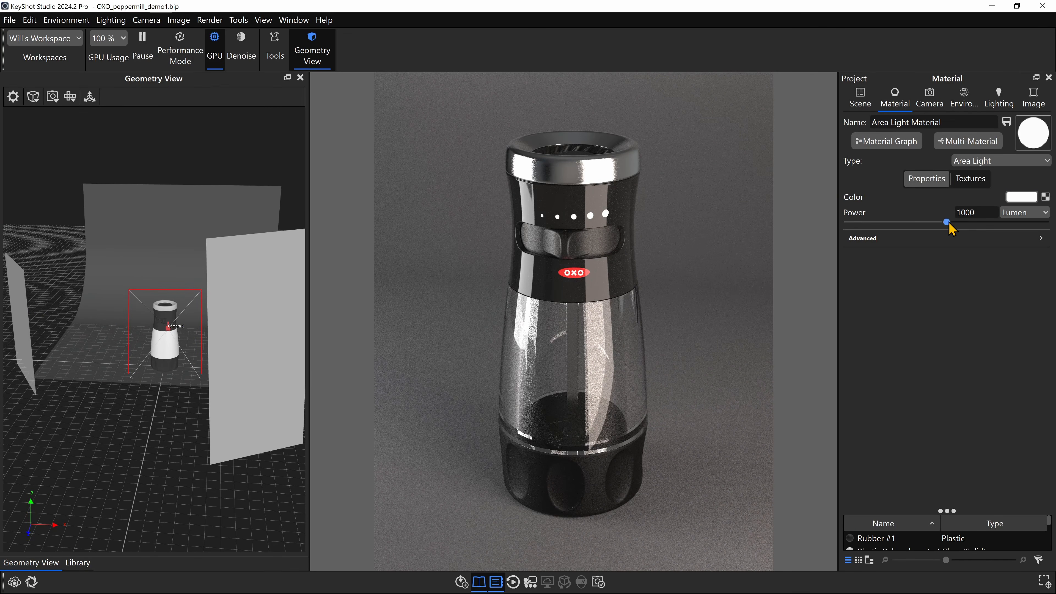
pyautogui.click(1021, 197)
pyautogui.click(998, 357)
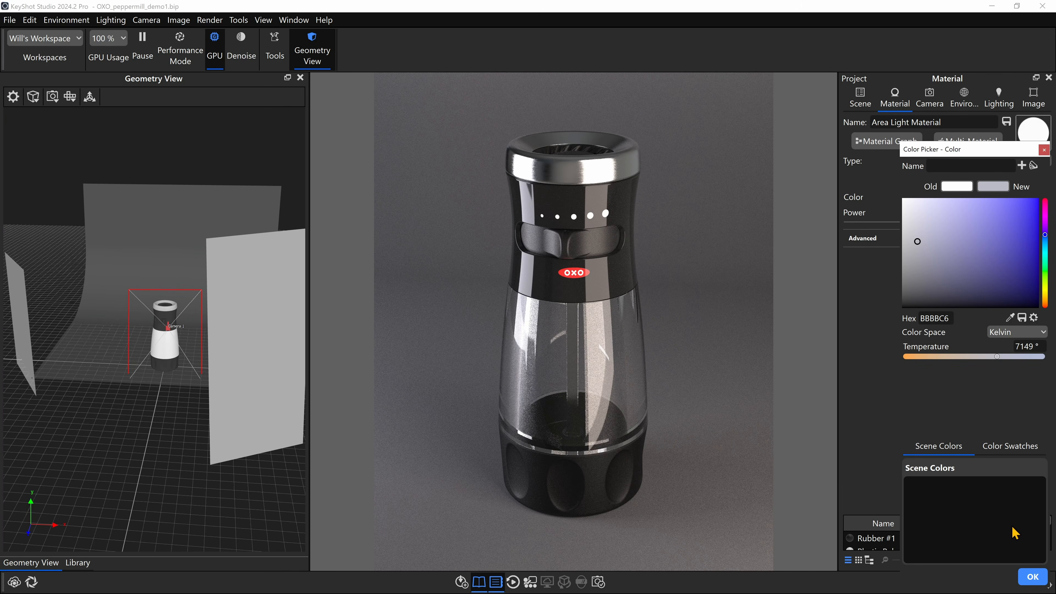
pyautogui.click(1033, 577)
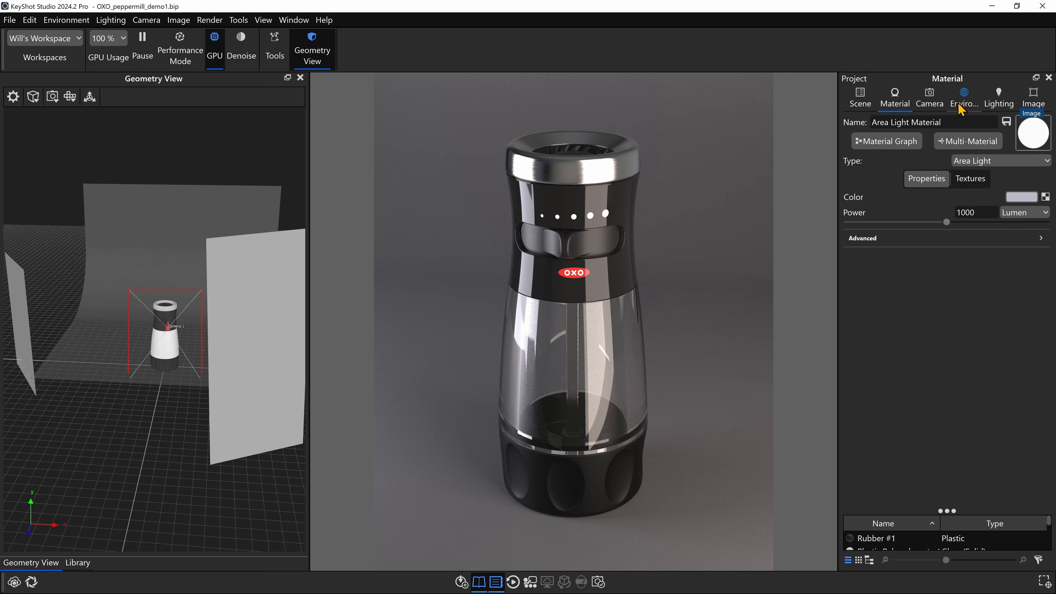
# Apply the Product lighting preset and expand its environment lighting, general lighting and rendering technique settings.
pyautogui.click(999, 97)
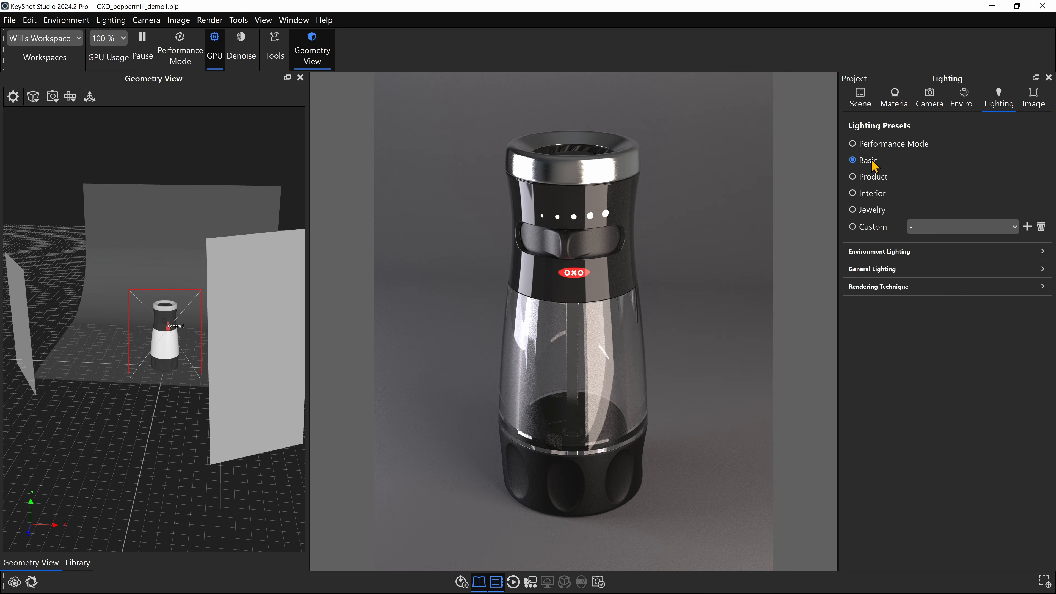
pyautogui.click(874, 176)
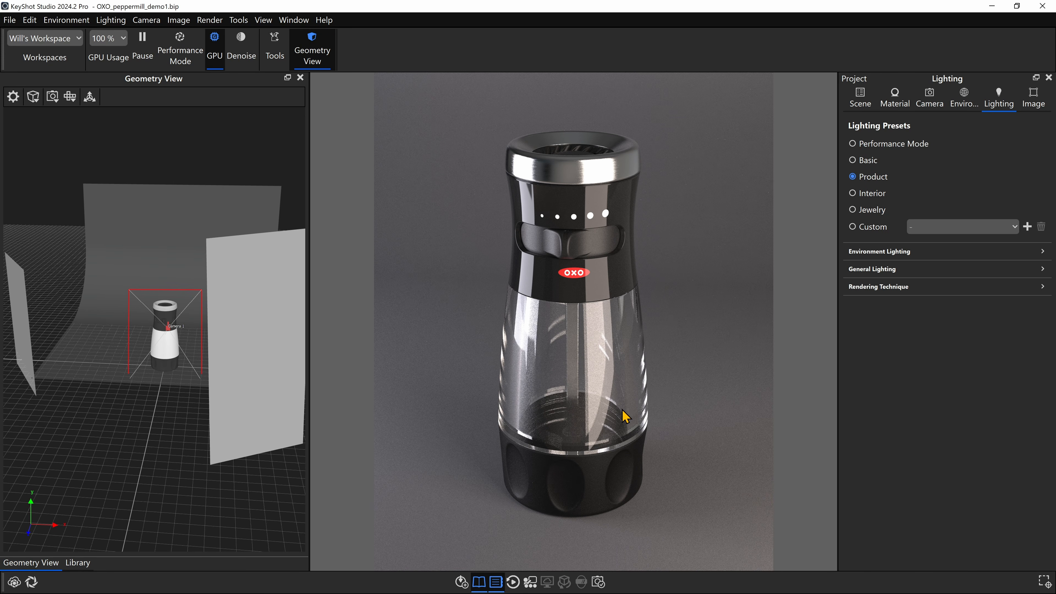
pyautogui.click(881, 252)
pyautogui.click(898, 321)
pyautogui.click(903, 395)
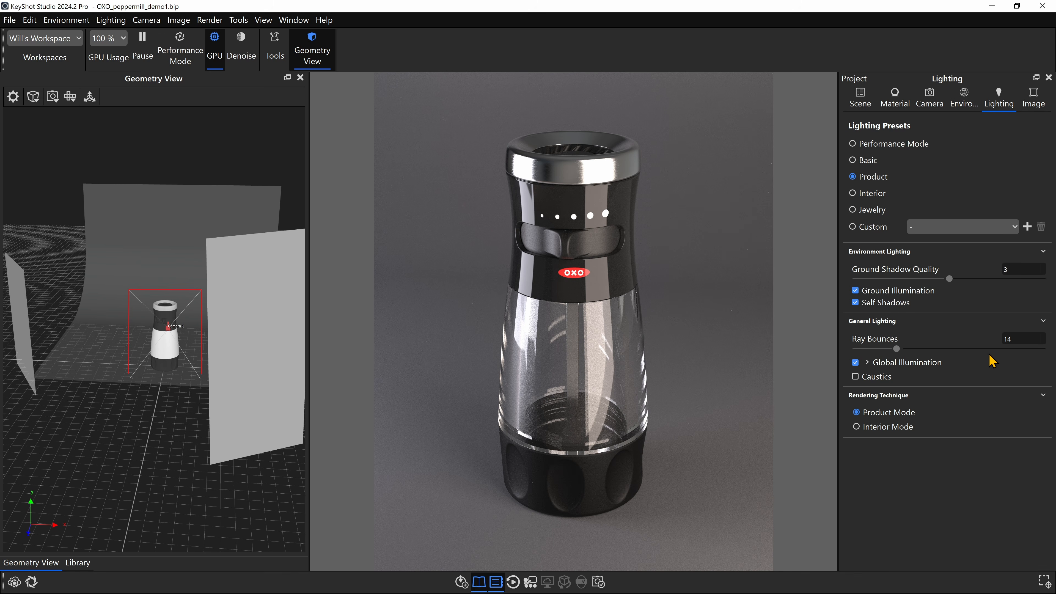
# Add a new image style named Photo 1 and set it to Photographic.
pyautogui.click(1034, 98)
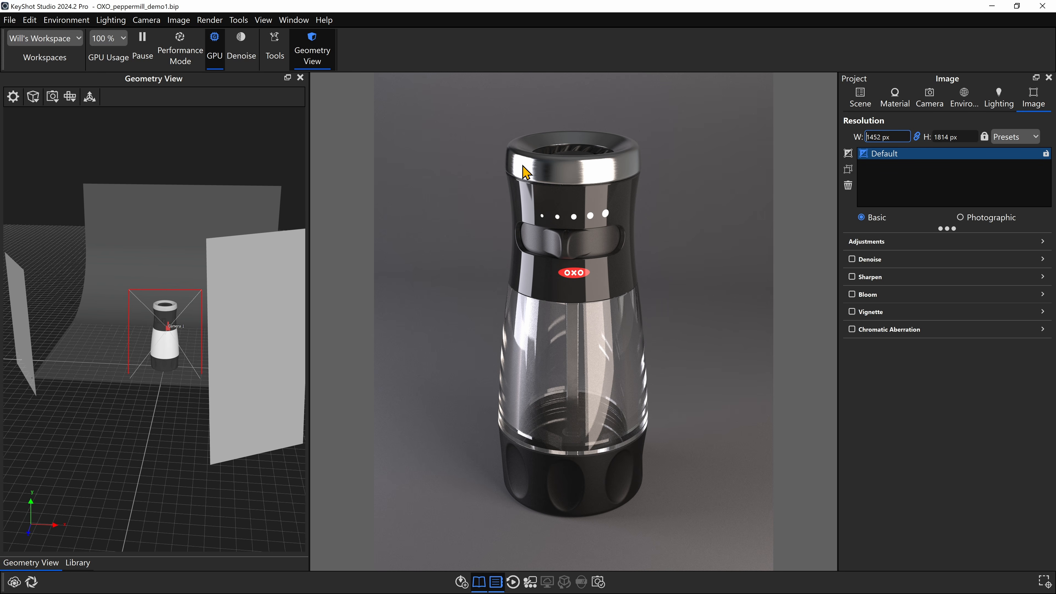
pyautogui.click(849, 153)
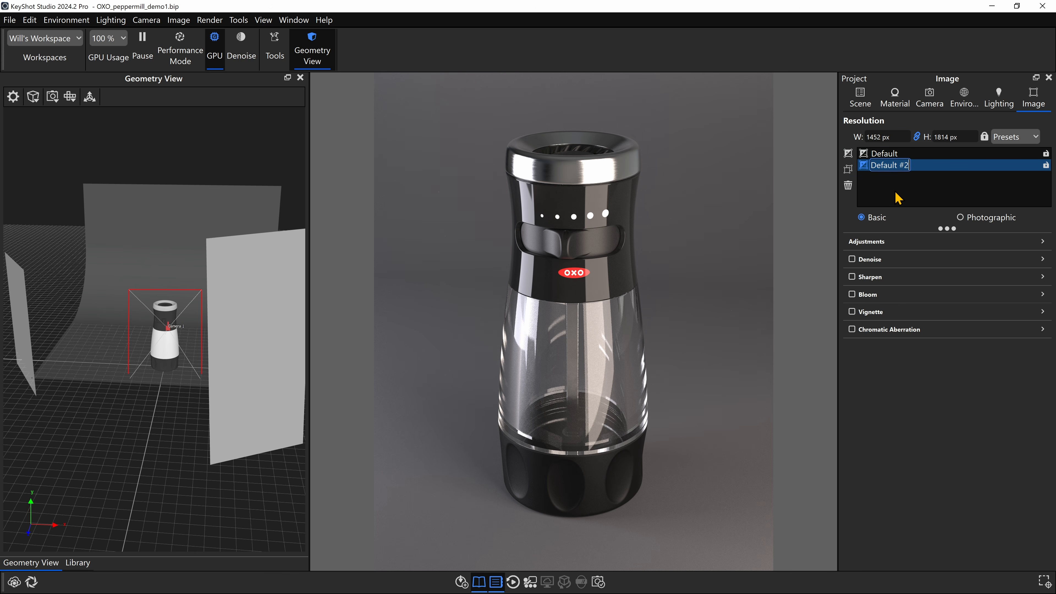
pyautogui.write('Photo 1')
pyautogui.press('Return')
pyautogui.click(961, 218)
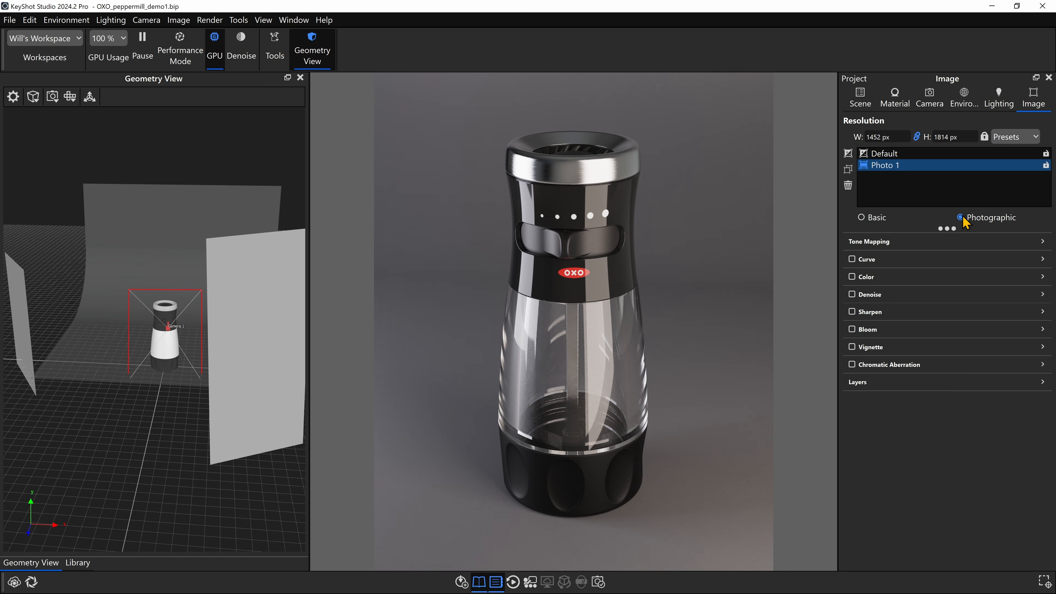
# Review the tone mapping image transform, keeping Low Contrast, and compare the Photo 1 style with Default.
pyautogui.click(882, 241)
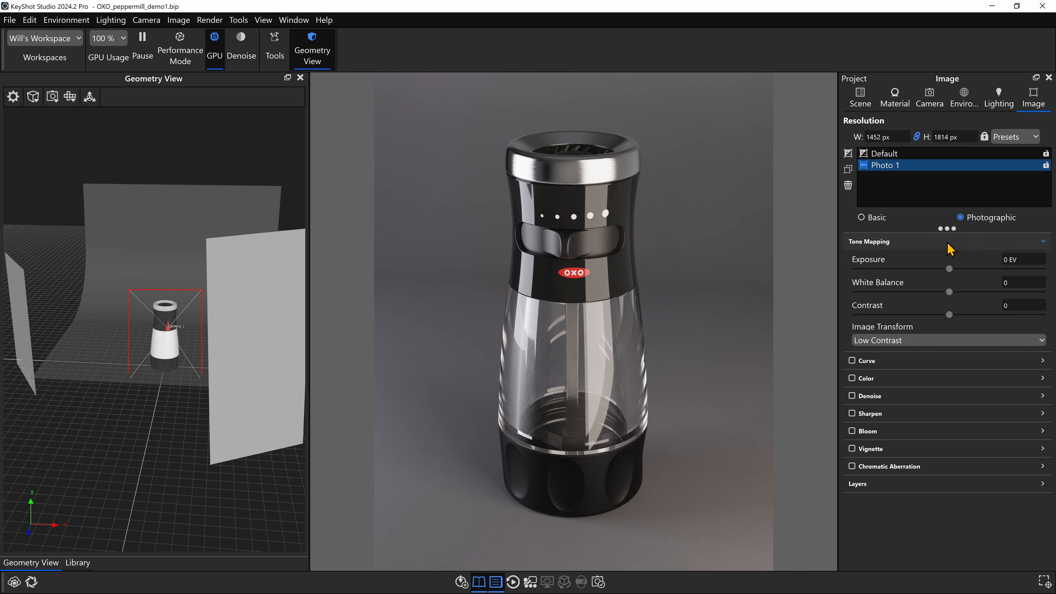
pyautogui.click(887, 343)
pyautogui.click(885, 366)
pyautogui.click(889, 155)
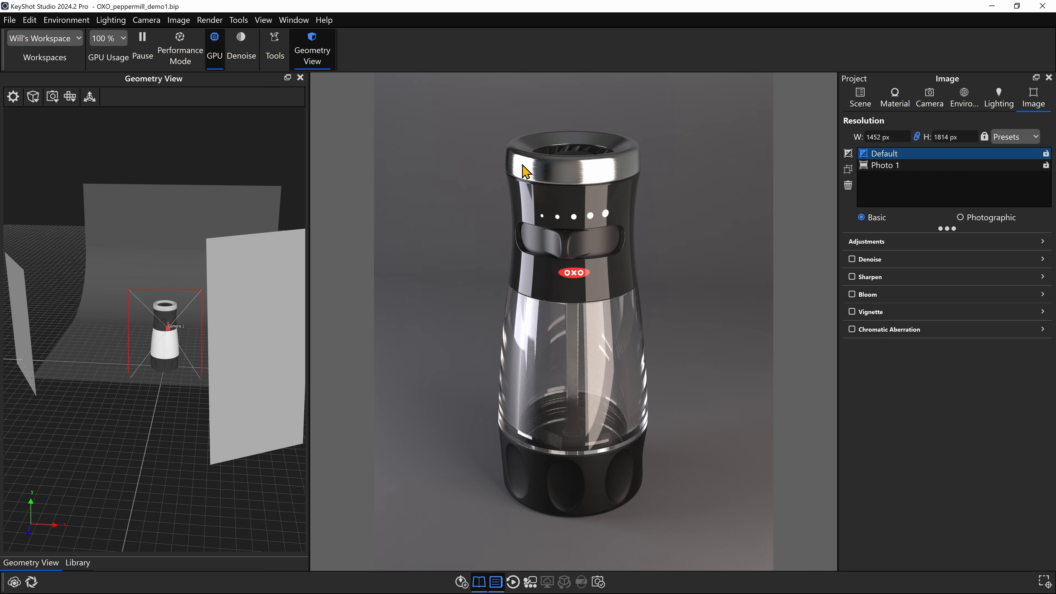
pyautogui.click(889, 166)
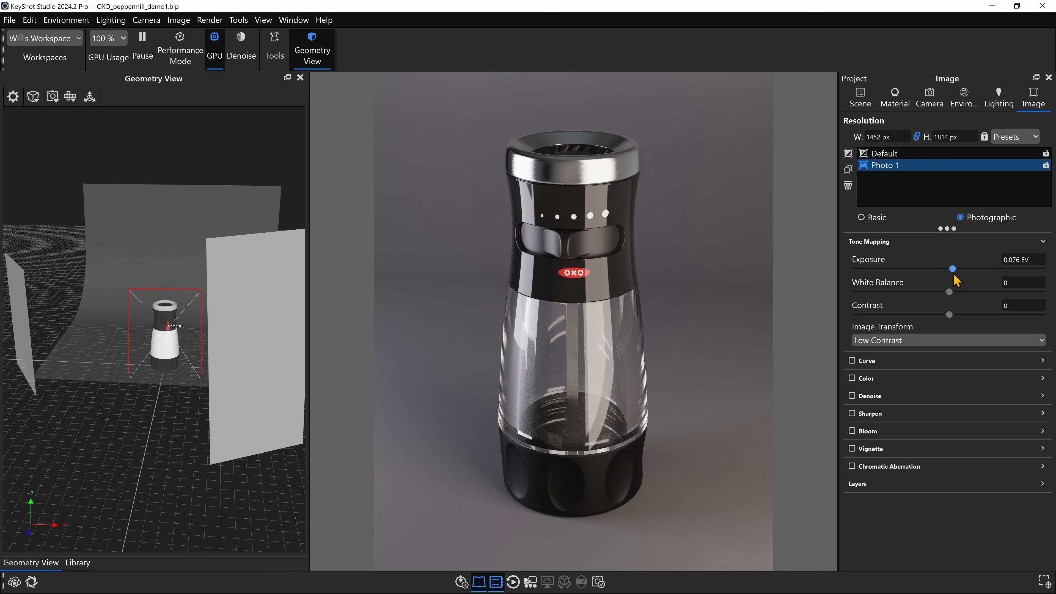
# Set Photo 1's exposure to 0.076 EV and contrast to 0.05, and enable its Curve adjustment.
pyautogui.moveTo(950, 315); pyautogui.dragTo(953, 315)
pyautogui.click(858, 362)
pyautogui.scroll(-1, 989, 474)
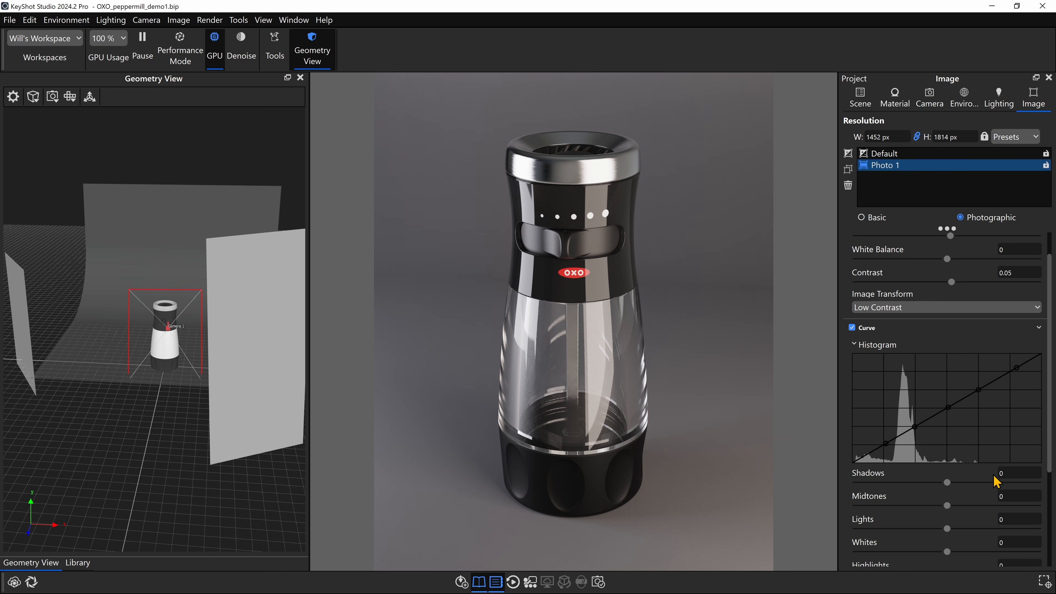
# Set the Shadows value of Photo 1's Curve adjustment to 0.5.
pyautogui.click(1020, 473)
pyautogui.write('0.1')
pyautogui.press('Return')
pyautogui.write('0.5')
pyautogui.press('Return')
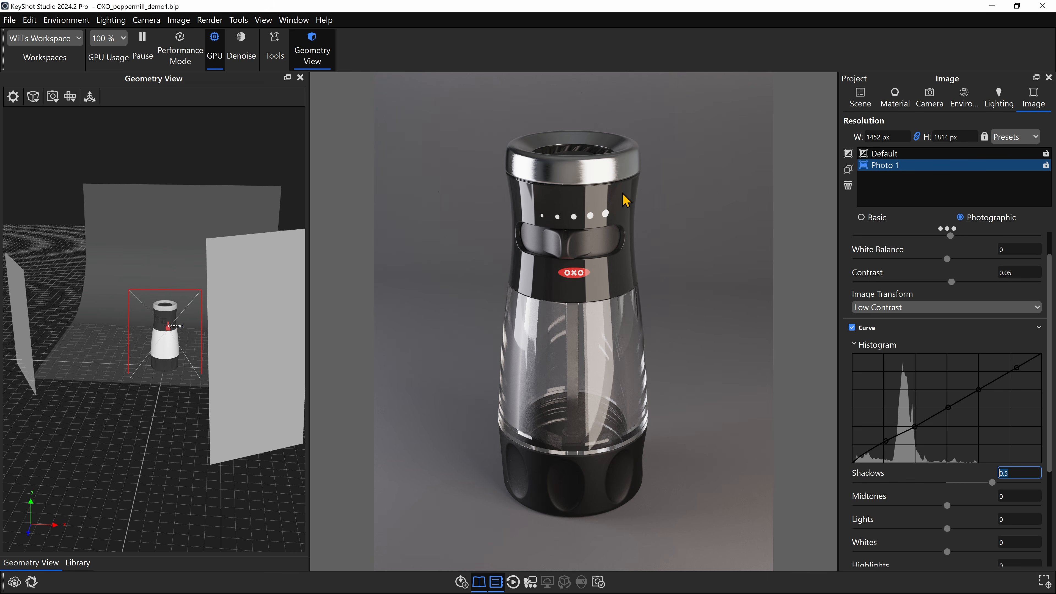
# Darken the glossy black outer shell plastic by setting its diffuse color's HSV value to 7%.
pyautogui.doubleClick(626, 201)
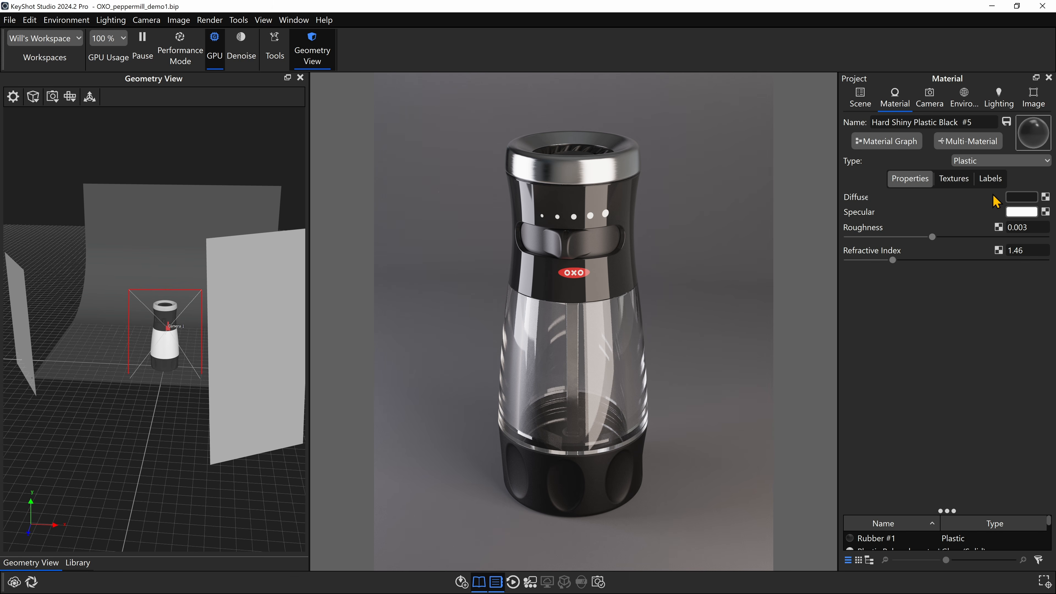
pyautogui.click(1022, 197)
pyautogui.moveTo(1039, 397); pyautogui.dragTo(978, 399)
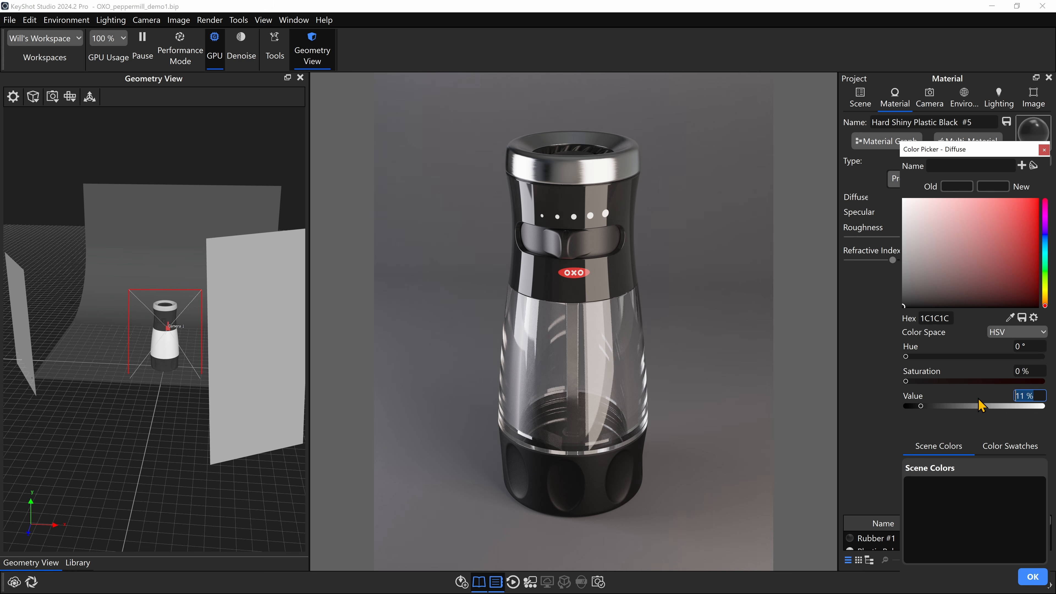
pyautogui.write('7')
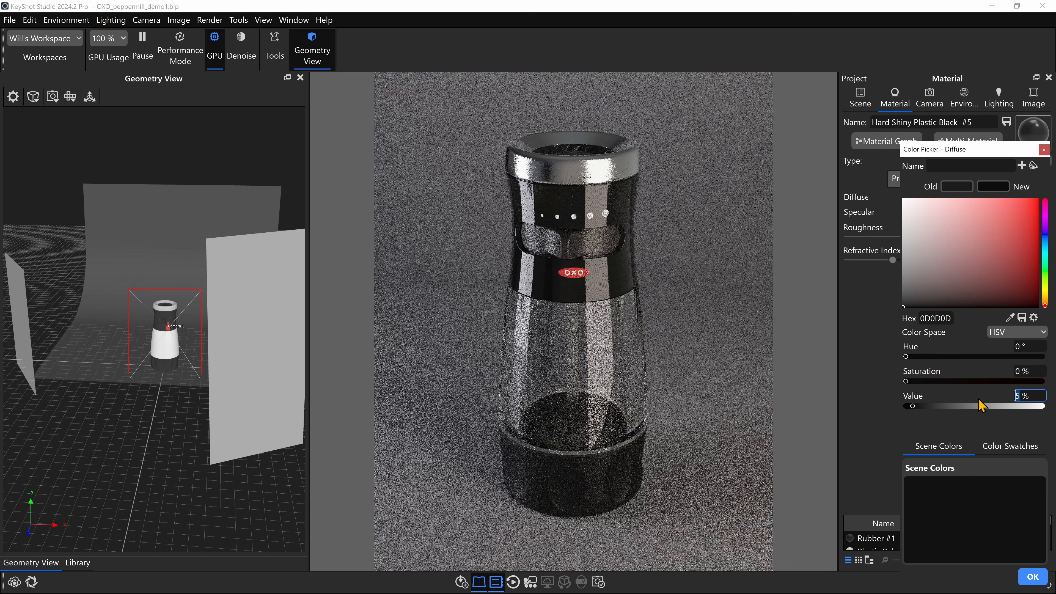
pyautogui.press('Return')
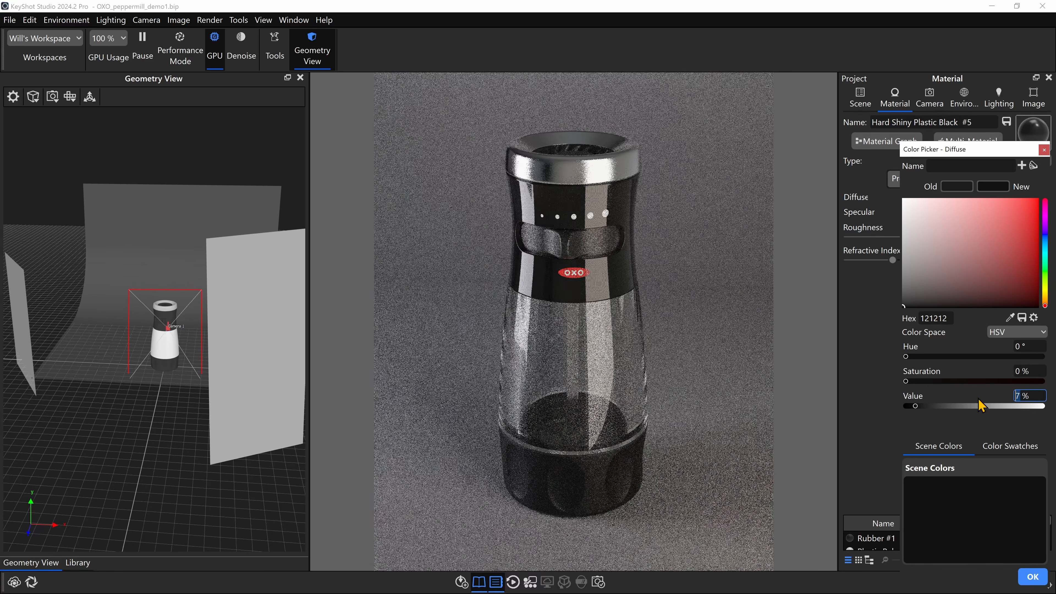
pyautogui.click(1033, 576)
# Enable Denoise for the Photo 1 image style and set its denoise blend to 0.3.
pyautogui.click(997, 102)
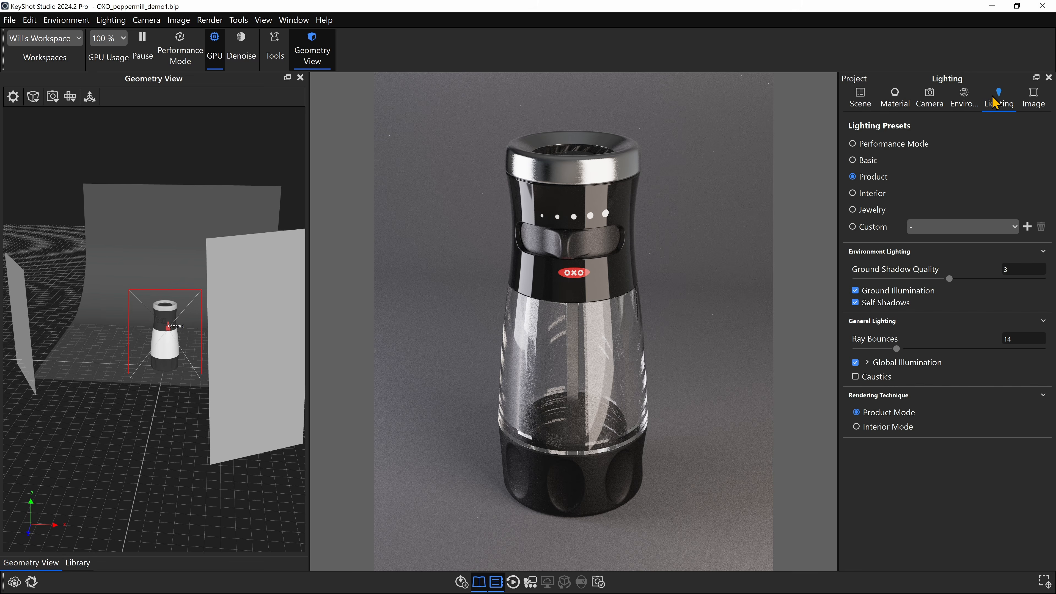
pyautogui.click(1041, 95)
pyautogui.scroll(-3, 971, 330)
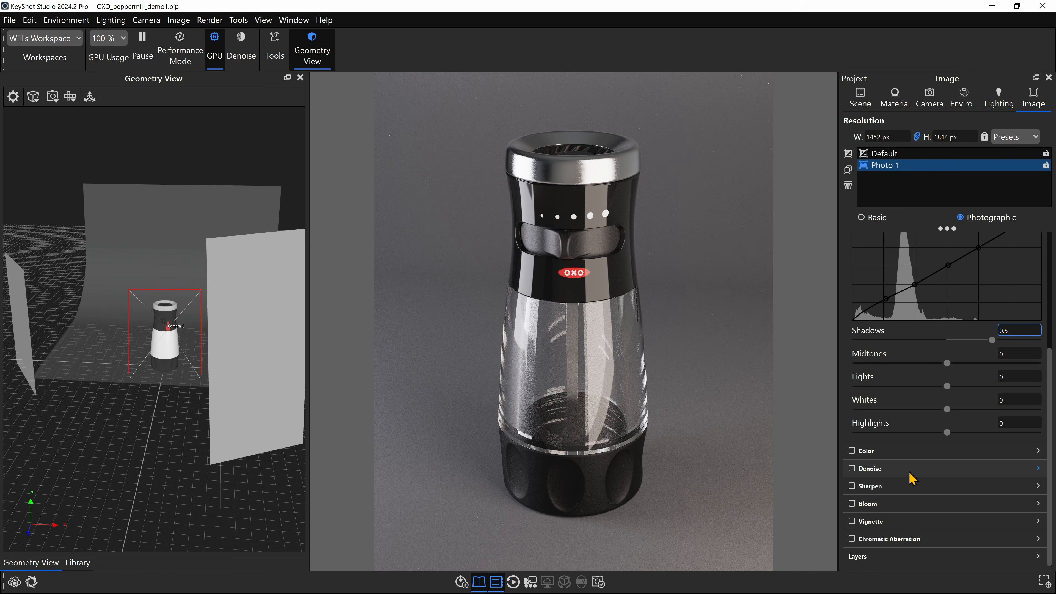
pyautogui.click(890, 469)
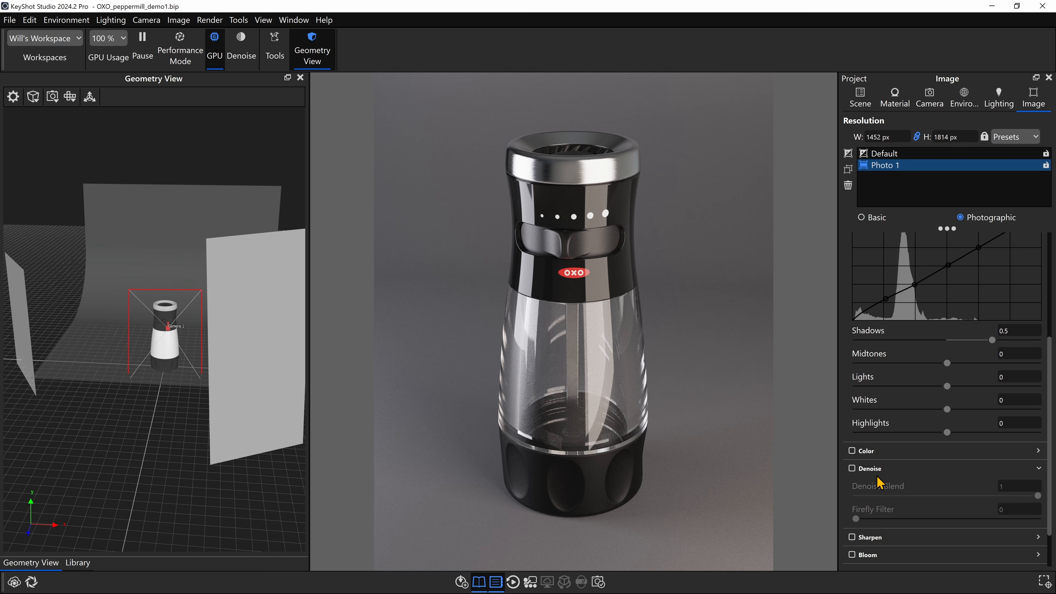
pyautogui.click(852, 468)
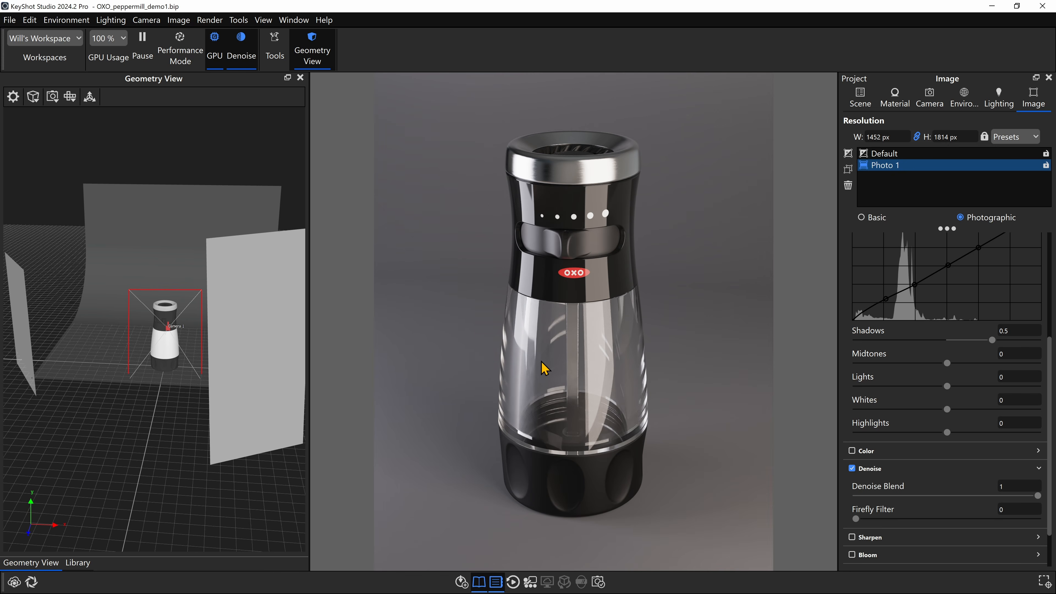
pyautogui.click(1013, 485)
pyautogui.write('.5')
pyautogui.press('Return')
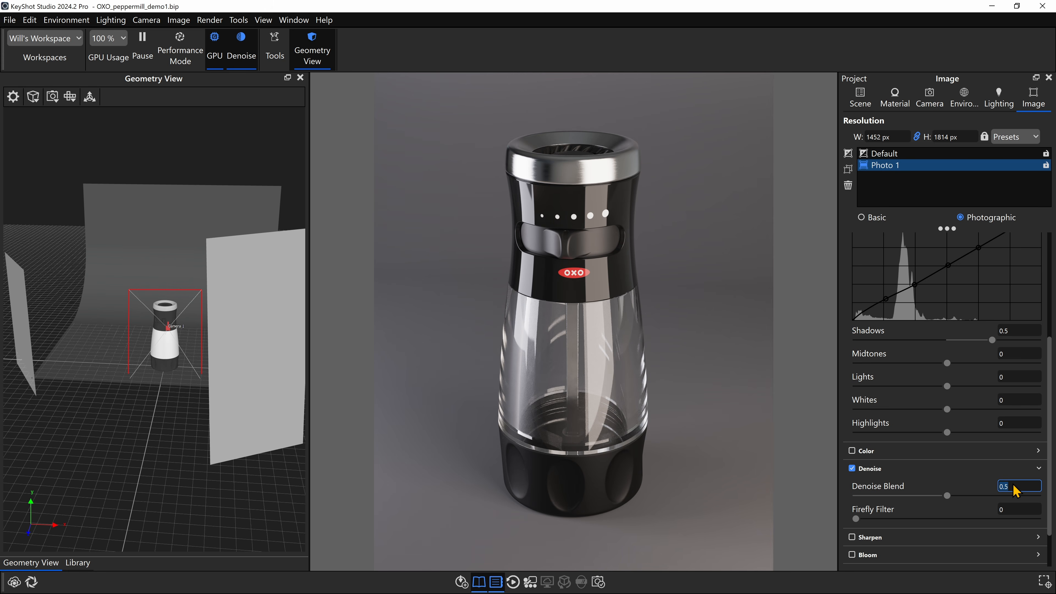
pyautogui.press('BackSpace')
pyautogui.write('.3')
pyautogui.press('Return')
# Set the Denoise effect's firefly filter to 0.2.
pyautogui.click(1017, 512)
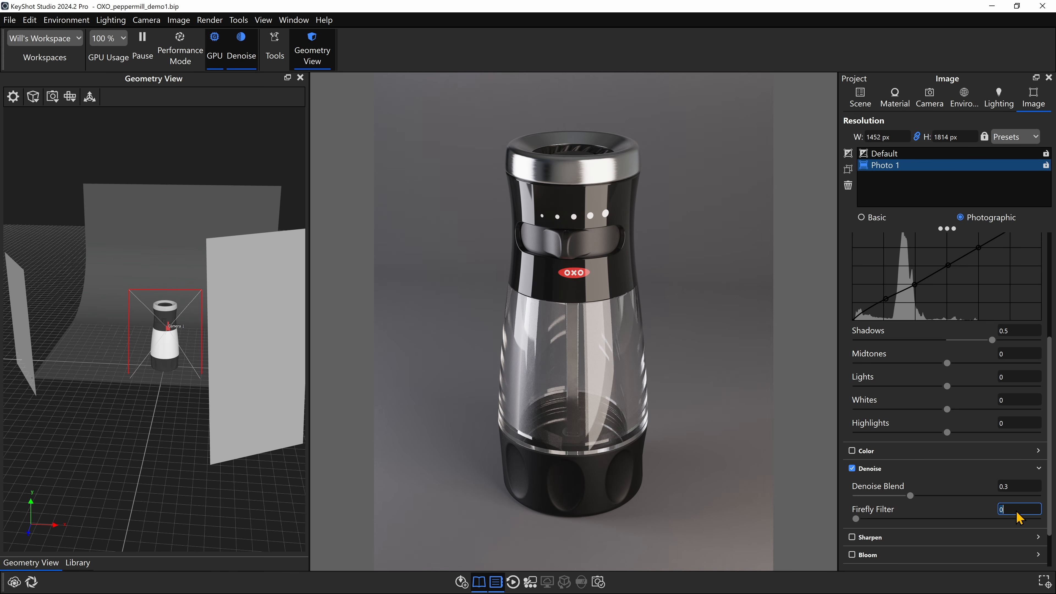
pyautogui.write('.2')
pyautogui.press('Return')
# Enable Bloom for Photo 1 with intensity 1, a radius of 50 px and a threshold of about 1.842.
pyautogui.scroll(-2, 945, 499)
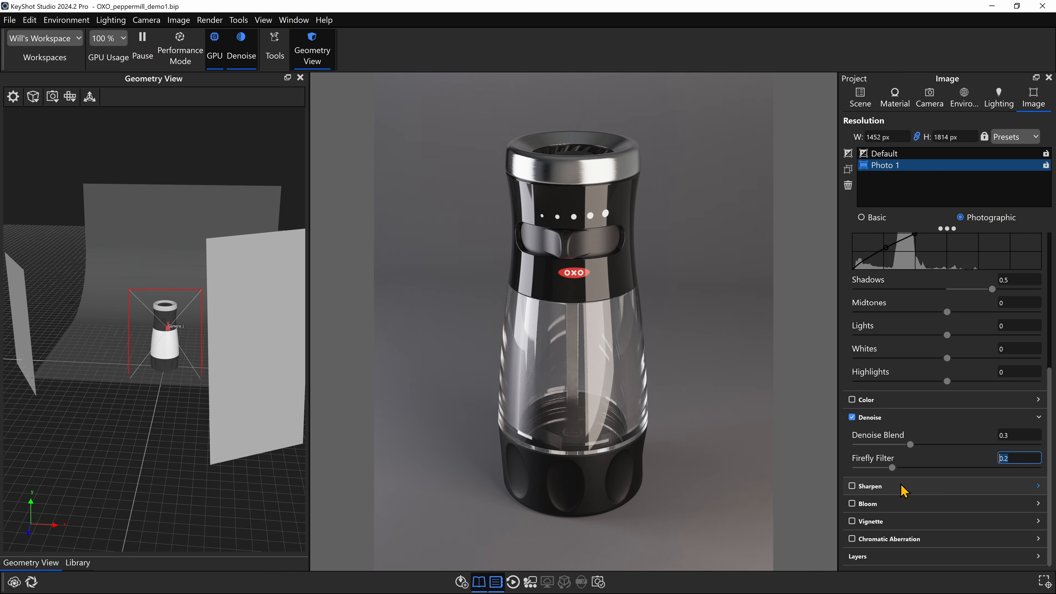
pyautogui.click(852, 503)
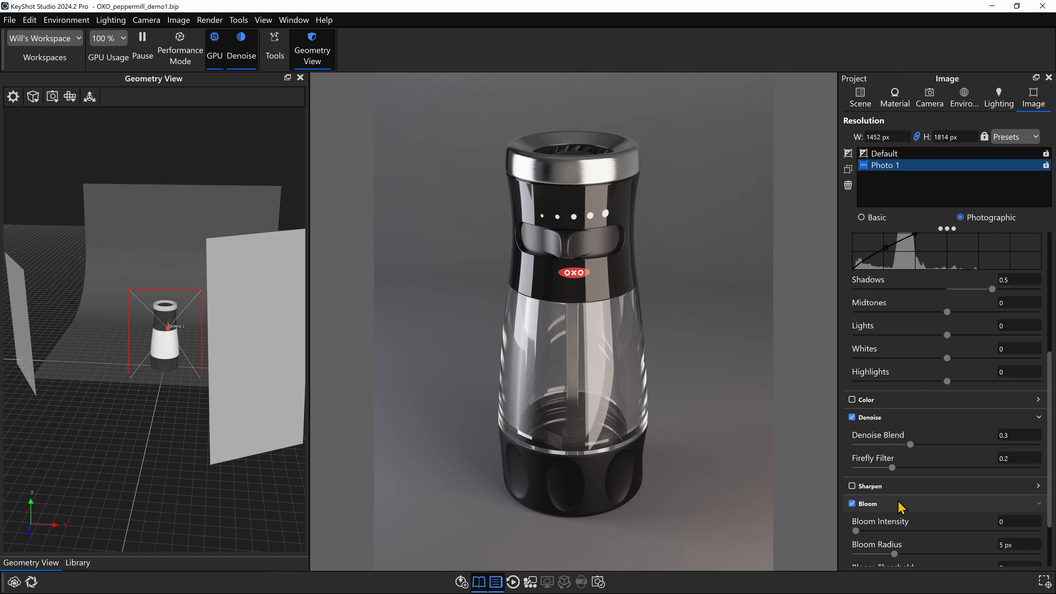
pyautogui.scroll(-3, 899, 508)
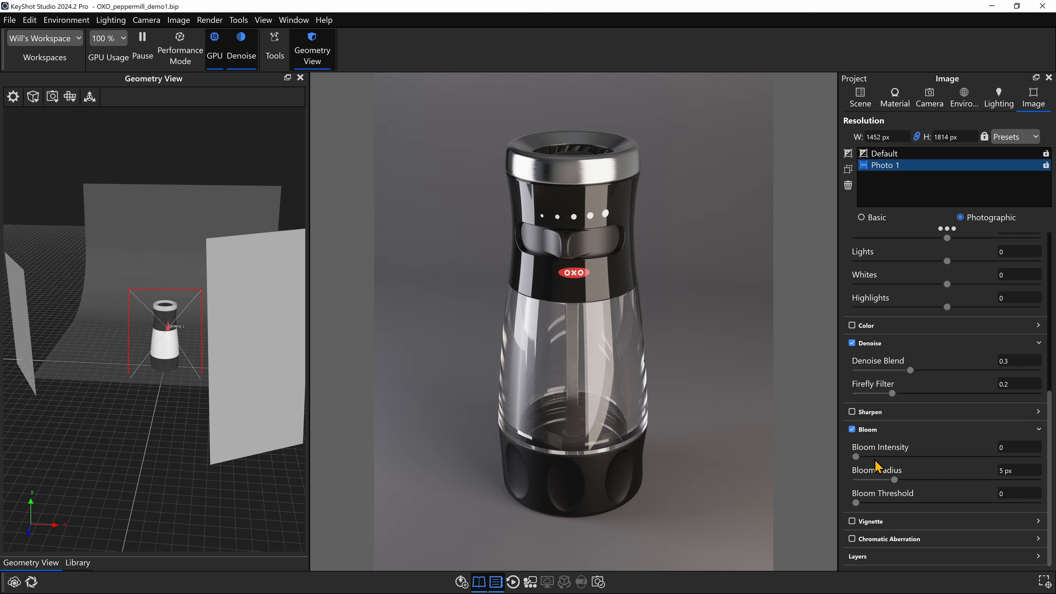
pyautogui.moveTo(857, 457); pyautogui.dragTo(1023, 458)
pyautogui.click(1001, 471)
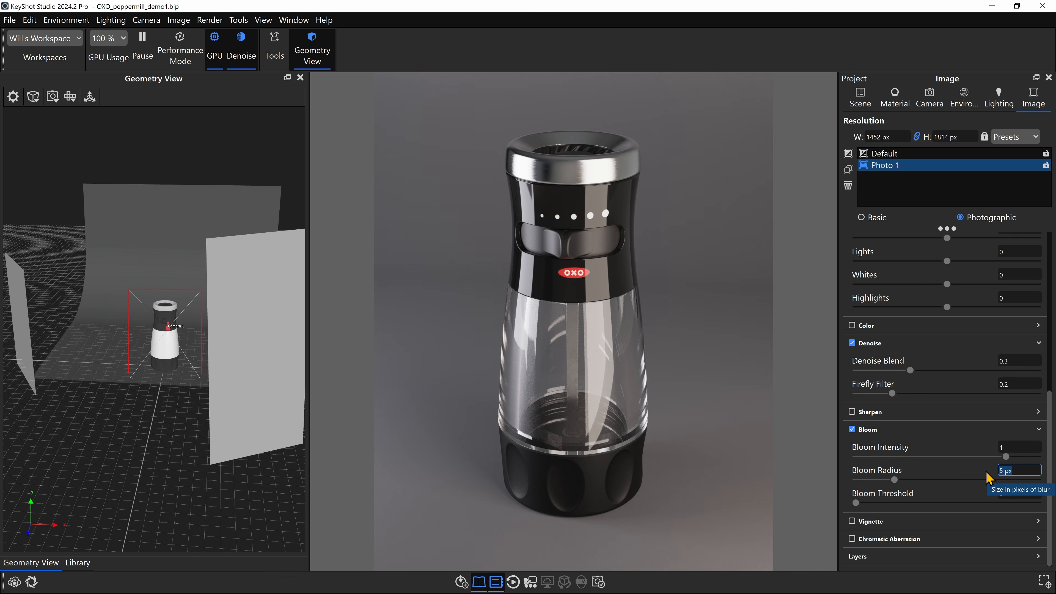
pyautogui.write('30')
pyautogui.press('Return')
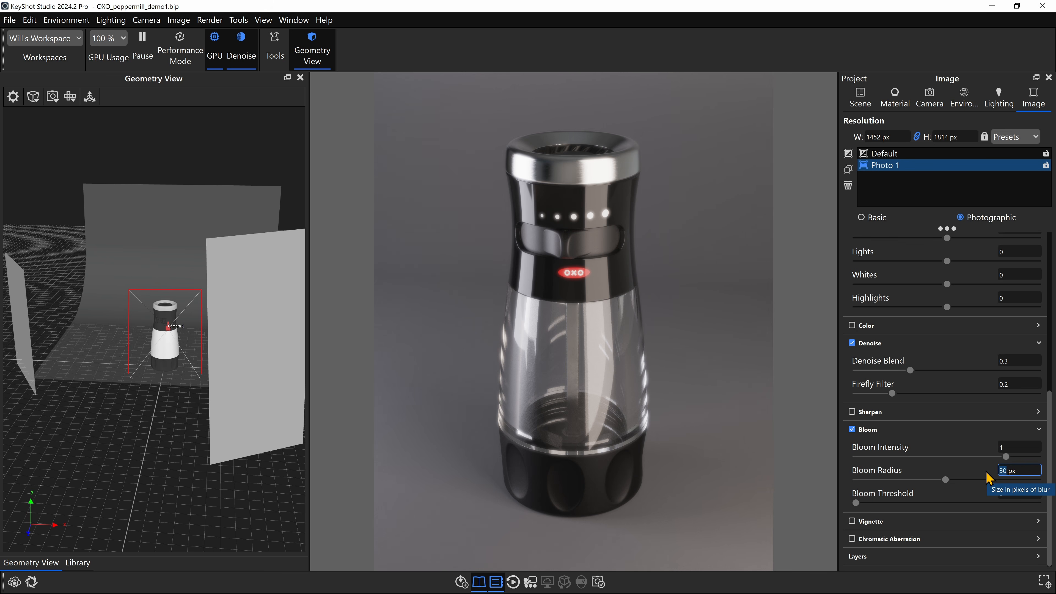
pyautogui.write('50')
pyautogui.press('Return')
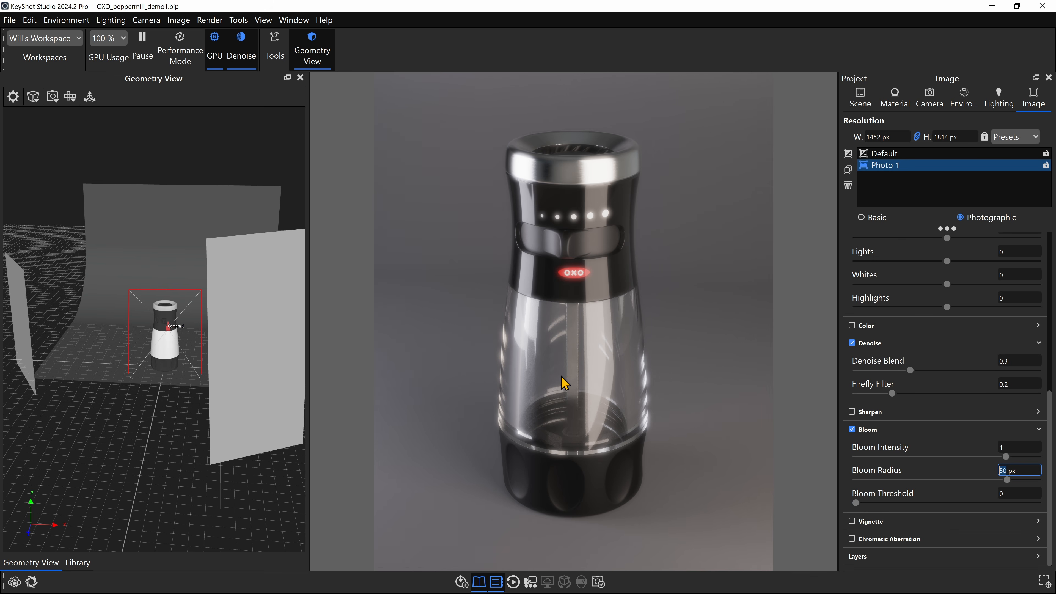
pyautogui.moveTo(856, 503); pyautogui.dragTo(1008, 507)
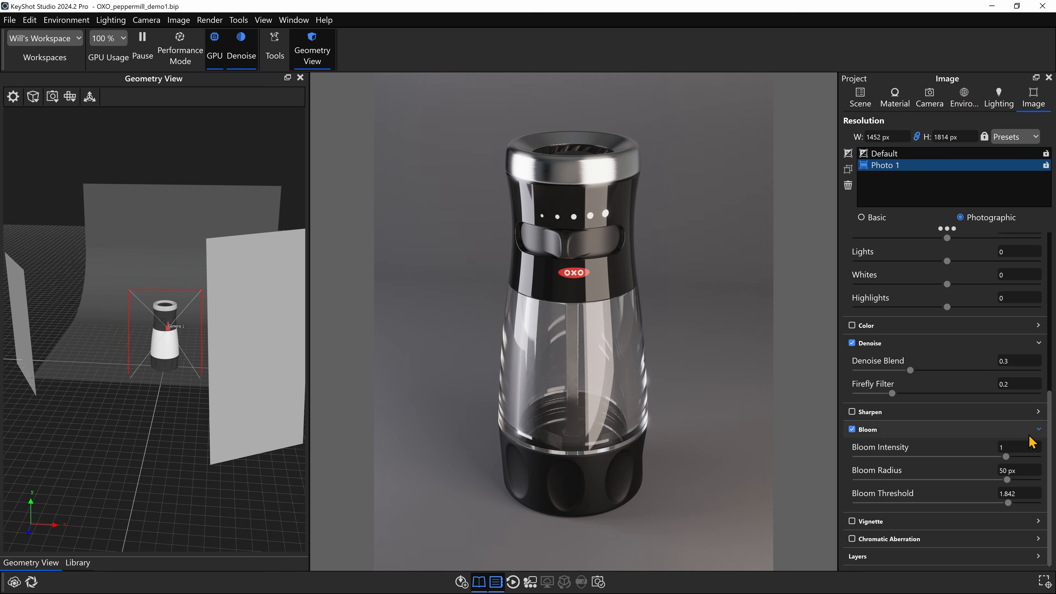
# Set the bloom intensity to 0.25 and radius to 65 px, switching Bloom off and on to compare the result.
pyautogui.click(1009, 448)
pyautogui.press('Return')
pyautogui.write('.25')
pyautogui.press('Return')
pyautogui.click(852, 429)
pyautogui.click(851, 429)
pyautogui.click(852, 430)
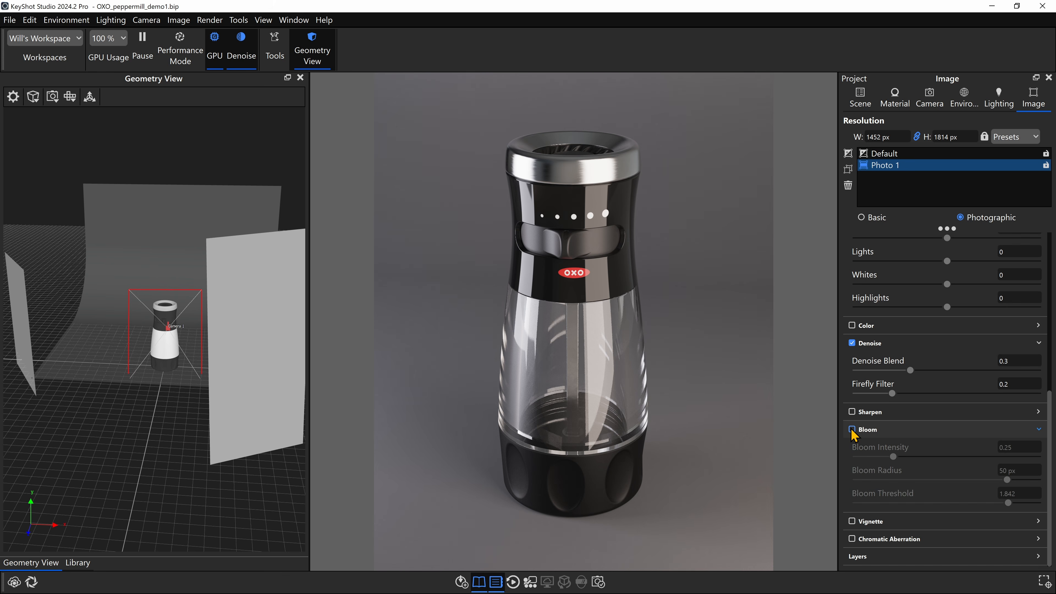
pyautogui.click(851, 430)
pyautogui.click(1024, 471)
pyautogui.press('Return')
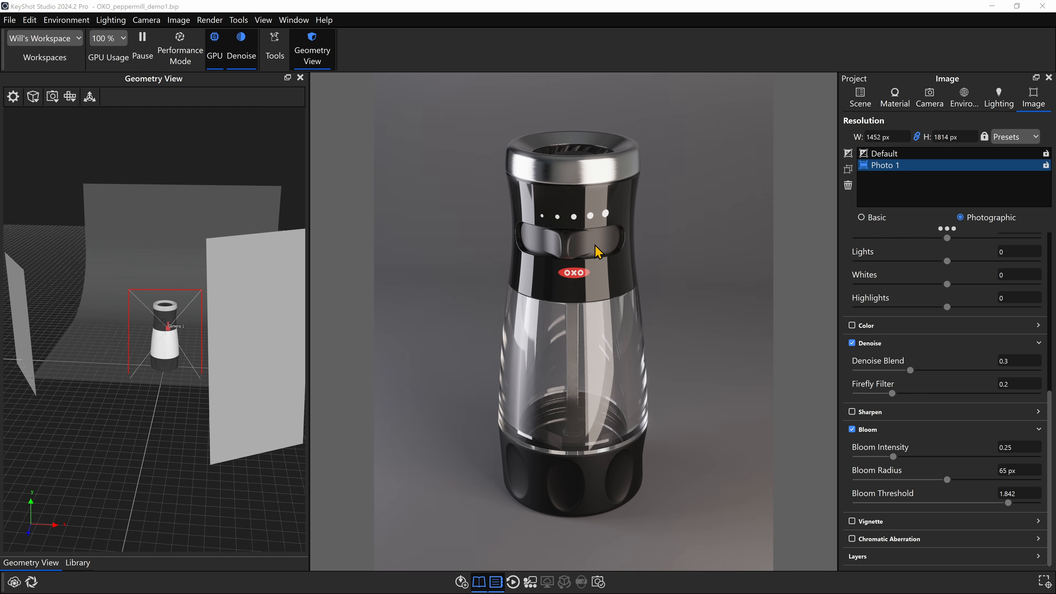
# Rotate the Grind Selector assembly about 7.65° around its vertical Y axis with the Move tool and apply the change.
pyautogui.scroll(5, 580, 250)
pyautogui.scroll(4, 570, 225)
pyautogui.moveTo(568, 239); pyautogui.dragTo(575, 293, button='middle')
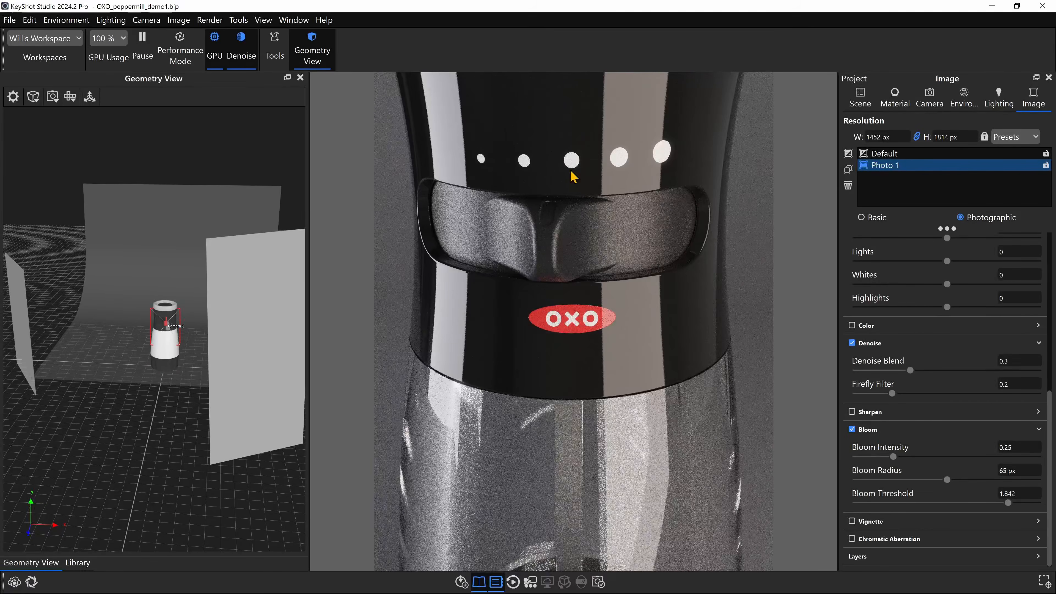
pyautogui.click(858, 100)
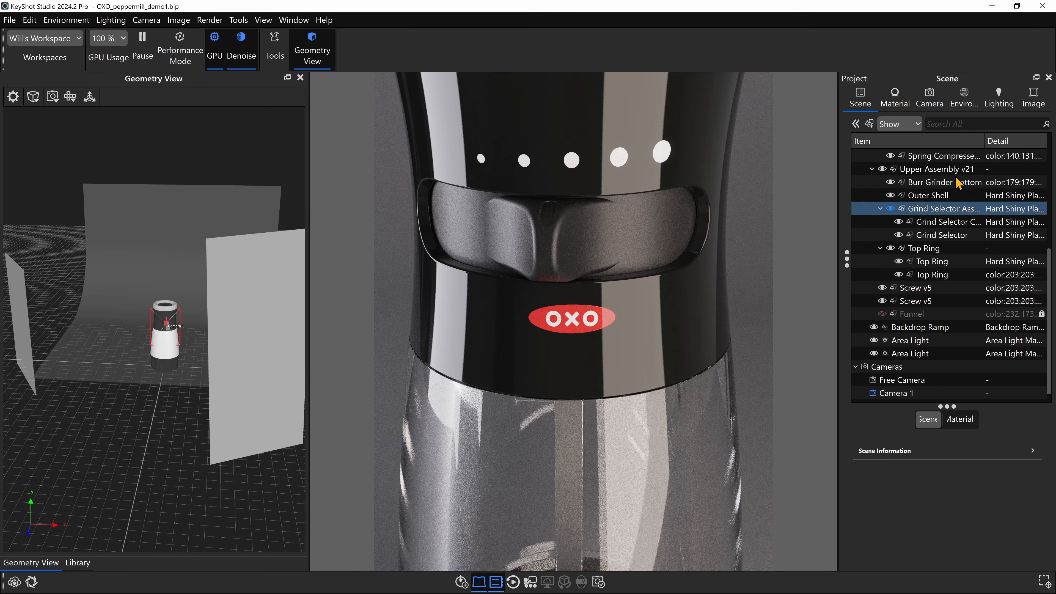
pyautogui.click(664, 220)
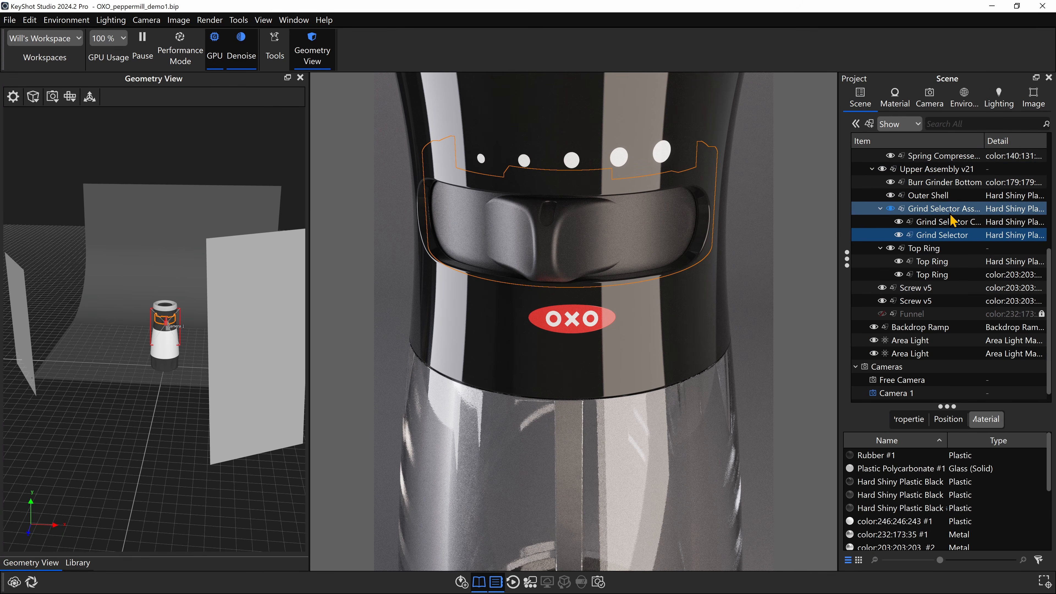
pyautogui.click(943, 209)
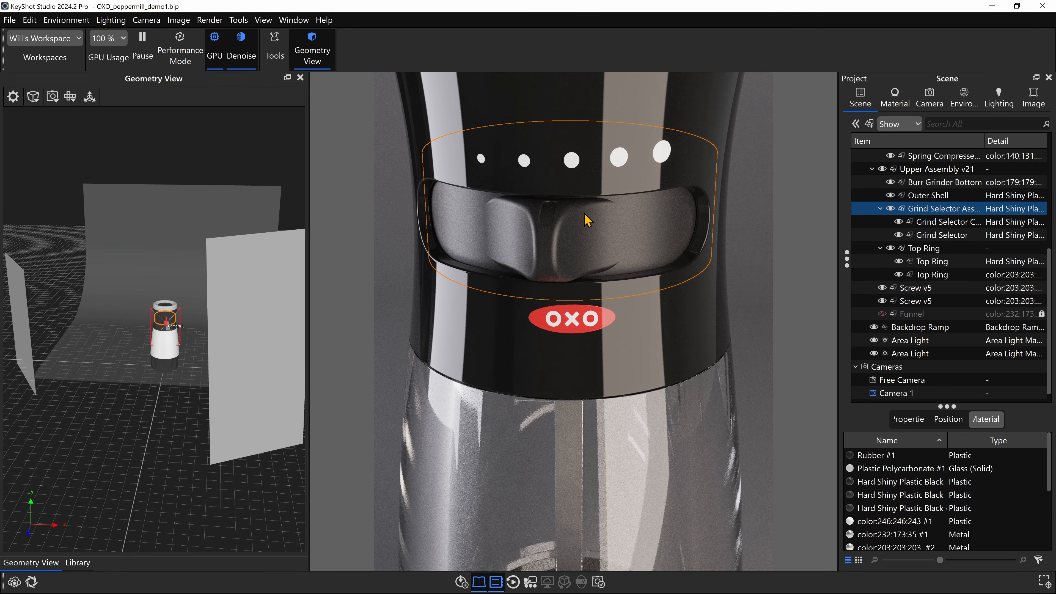
pyautogui.hotkey('ctrl', 'd')
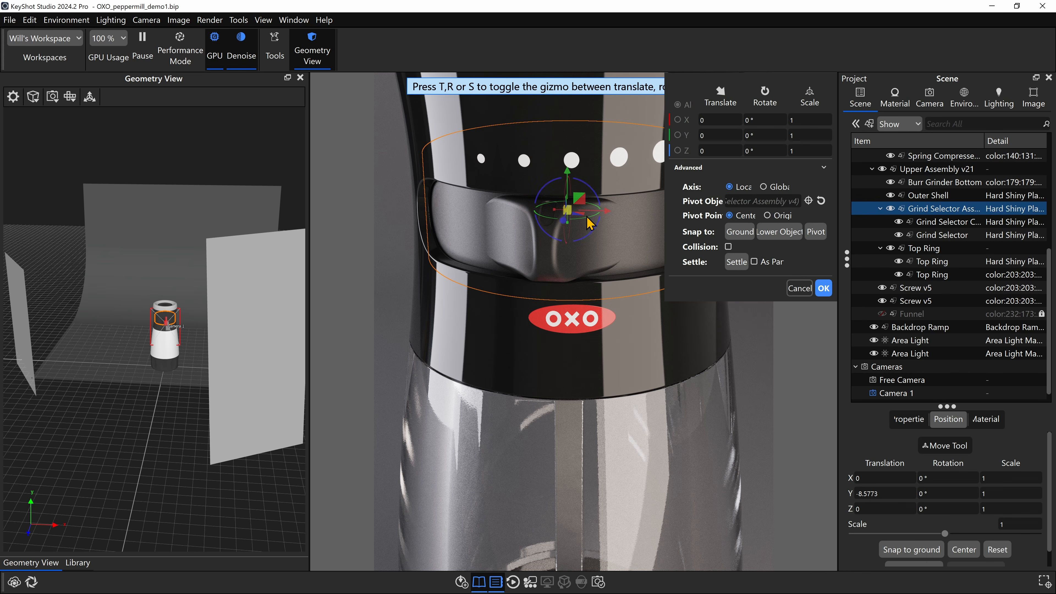
pyautogui.moveTo(589, 220)
pyautogui.mouseDown()
pyautogui.moveTo(594, 198)
pyautogui.moveTo(591, 222)
pyautogui.mouseUp()
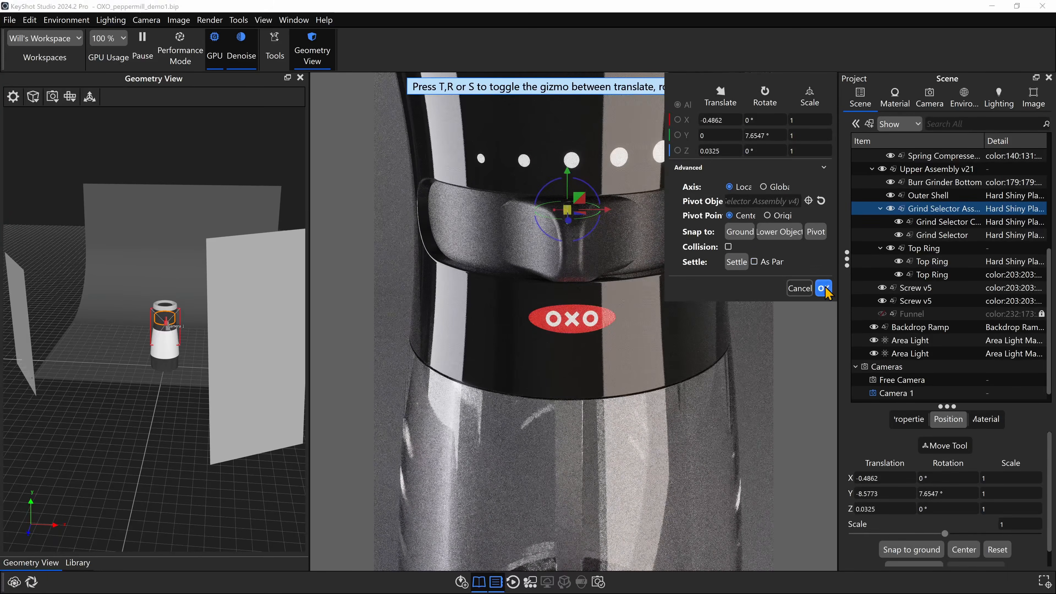
pyautogui.click(824, 288)
pyautogui.scroll(-10, 651, 297)
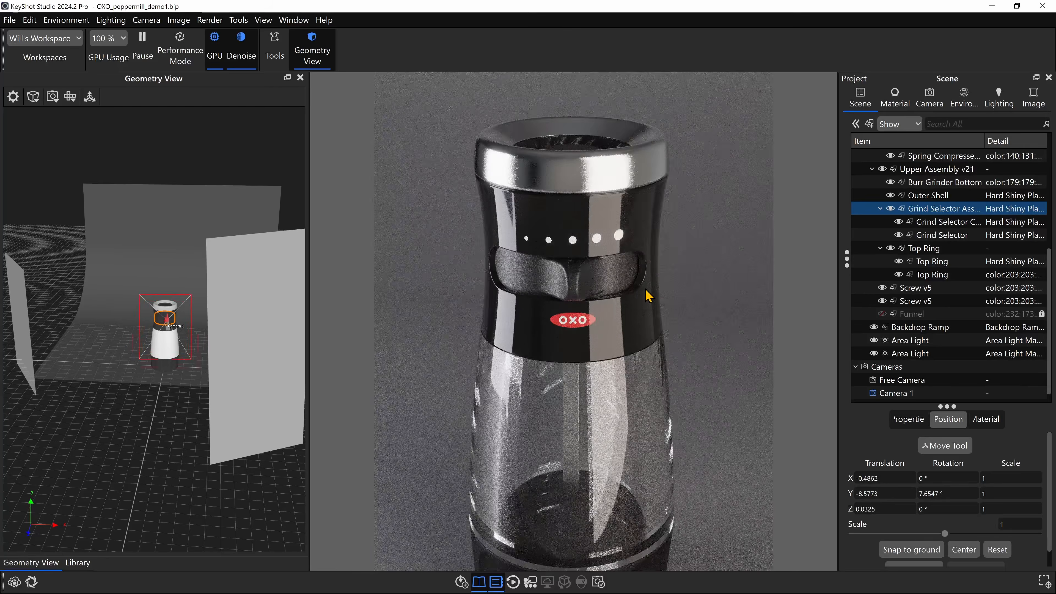
pyautogui.scroll(-3, 649, 297)
# Hide the top rings, outer shell and bottom burr grinder of the upper assembly to expose the conical burr.
pyautogui.scroll(5, 957, 216)
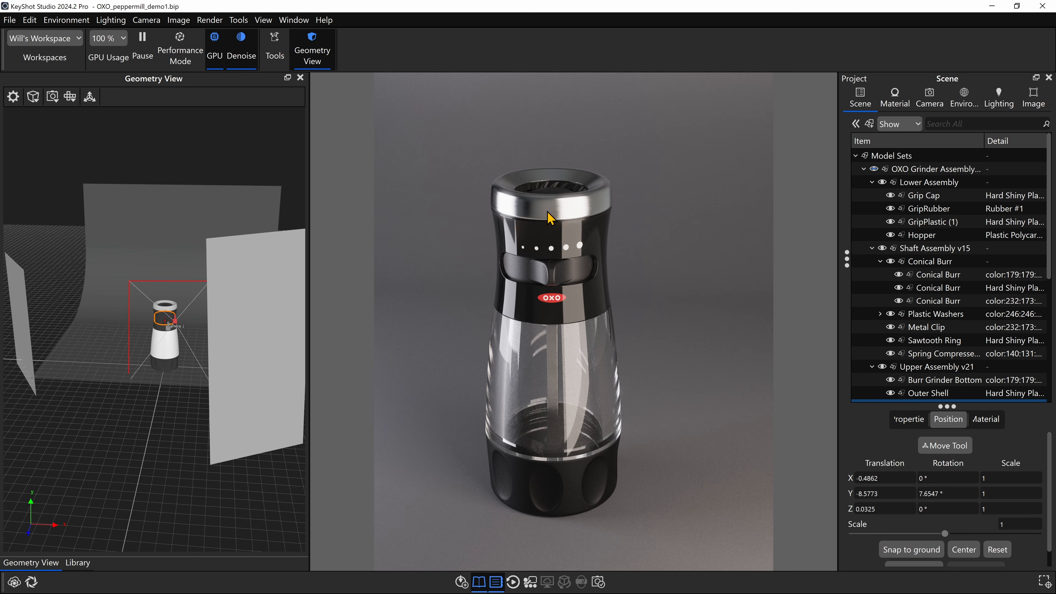
pyautogui.scroll(5, 553, 200)
pyautogui.moveTo(615, 291); pyautogui.dragTo(655, 382, button='middle')
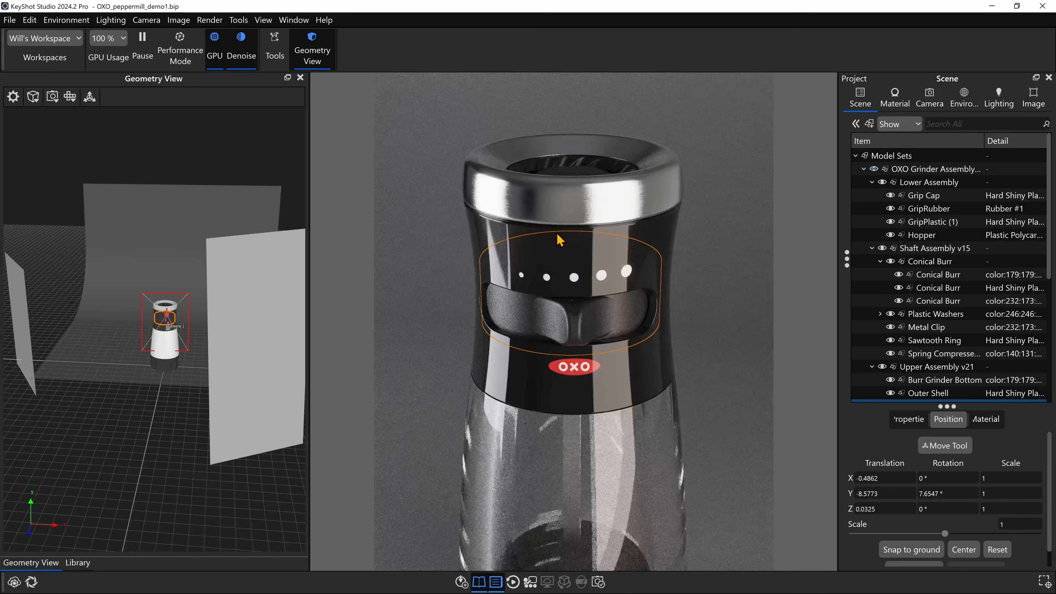
pyautogui.keyDown('alt'); pyautogui.click(580, 207); pyautogui.keyUp('alt')
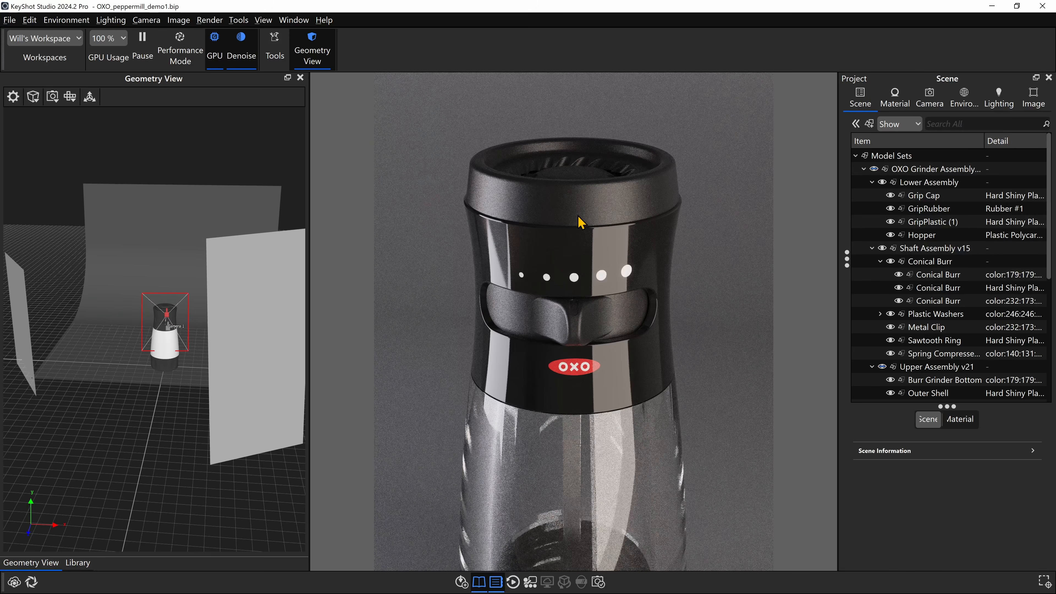
pyautogui.keyDown('alt'); pyautogui.click(579, 218); pyautogui.keyUp('alt')
pyautogui.keyDown('alt'); pyautogui.click(577, 242); pyautogui.keyUp('alt')
pyautogui.keyDown('alt'); pyautogui.click(578, 222); pyautogui.keyUp('alt')
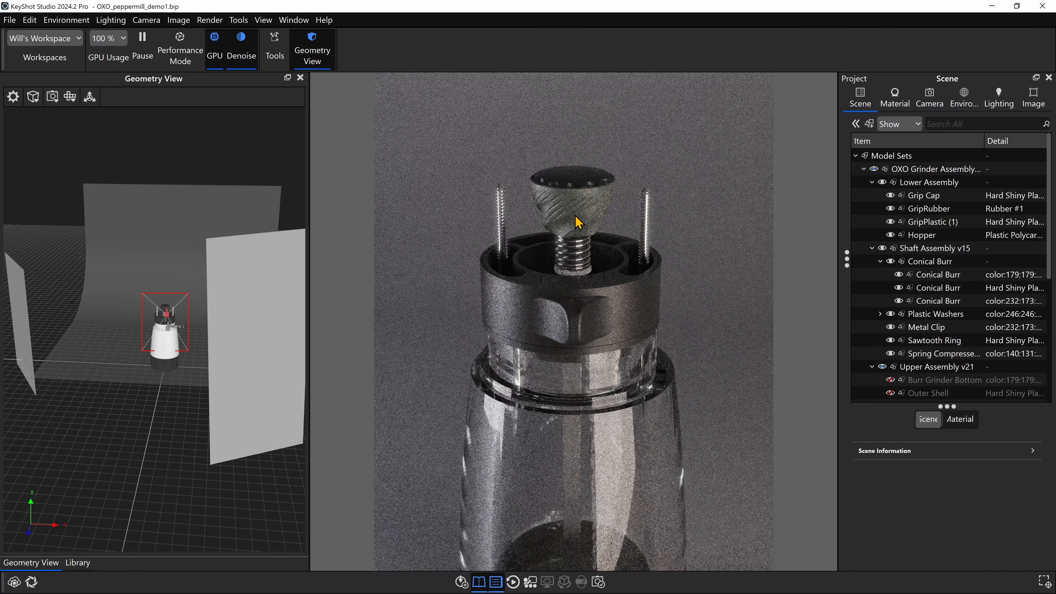
# Examine the conical burr's grooves and the spring beneath it up close.
pyautogui.scroll(3, 611, 370)
pyautogui.scroll(4, 588, 198)
pyautogui.moveTo(564, 114); pyautogui.dragTo(555, 311, button='middle')
pyautogui.scroll(1, 556, 310)
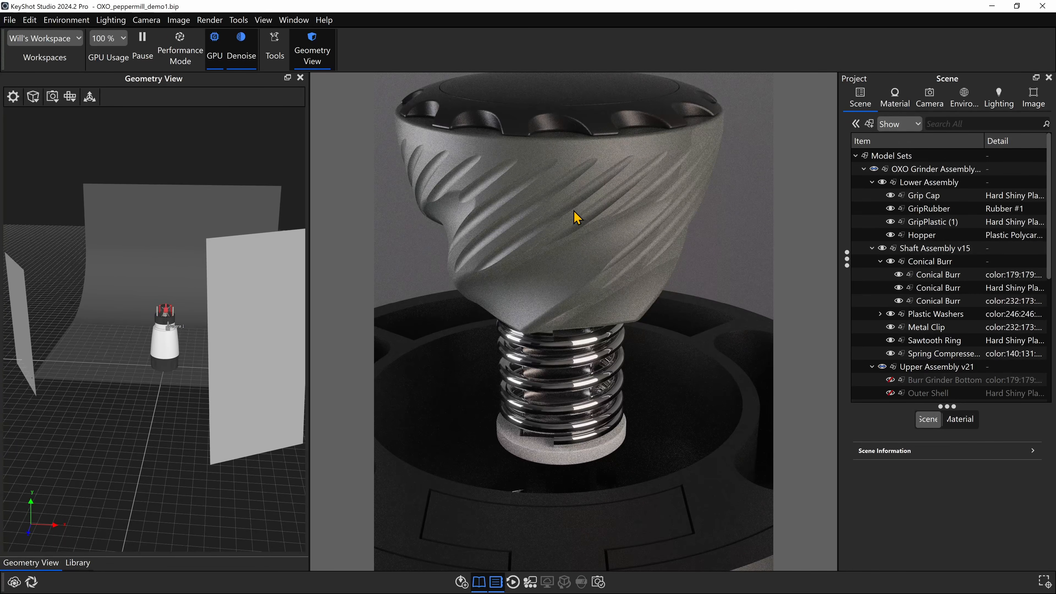
pyautogui.scroll(2, 573, 219)
pyautogui.moveTo(592, 179); pyautogui.dragTo(577, 258, button='middle')
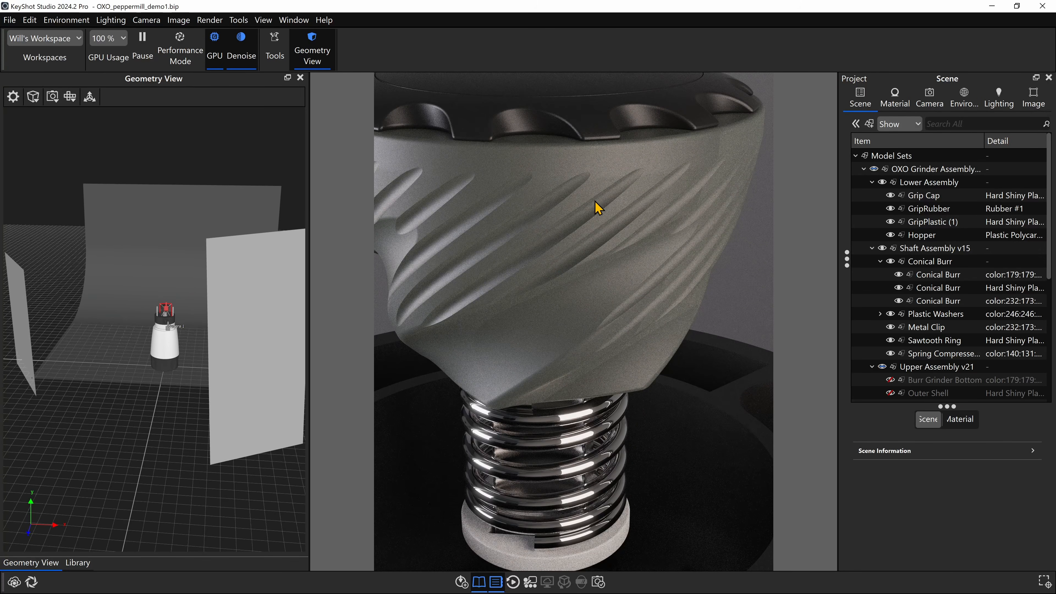
# Look through the model hierarchy in the scene tree, from the Lower Assembly parts up to the OXO Grinder Assembly.
pyautogui.click(890, 170)
pyautogui.click(922, 210)
pyautogui.click(928, 222)
pyautogui.click(923, 195)
pyautogui.click(936, 262)
pyautogui.click(930, 210)
pyautogui.click(892, 156)
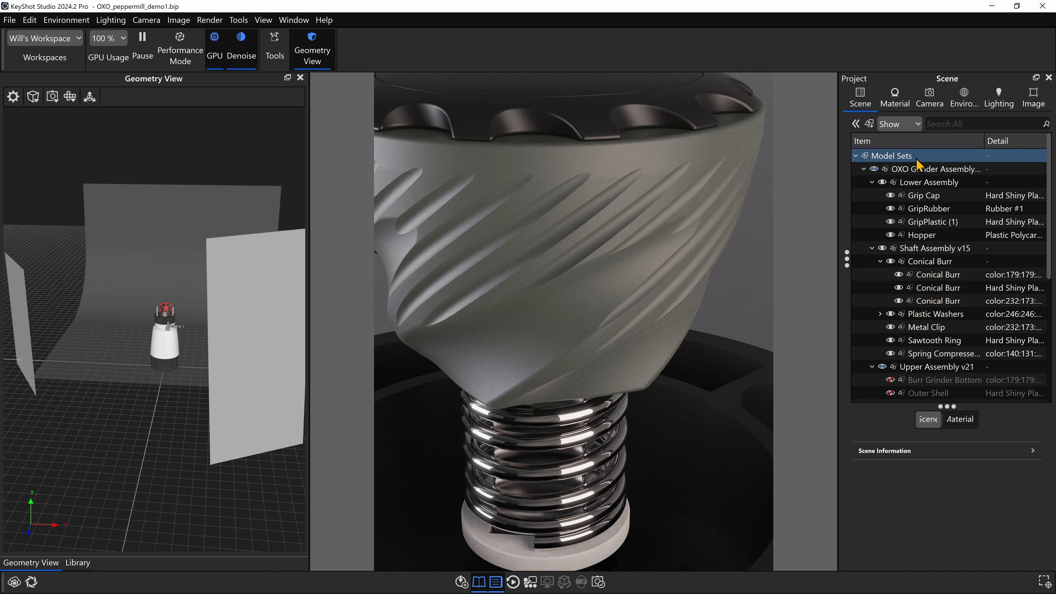
pyautogui.click(929, 171)
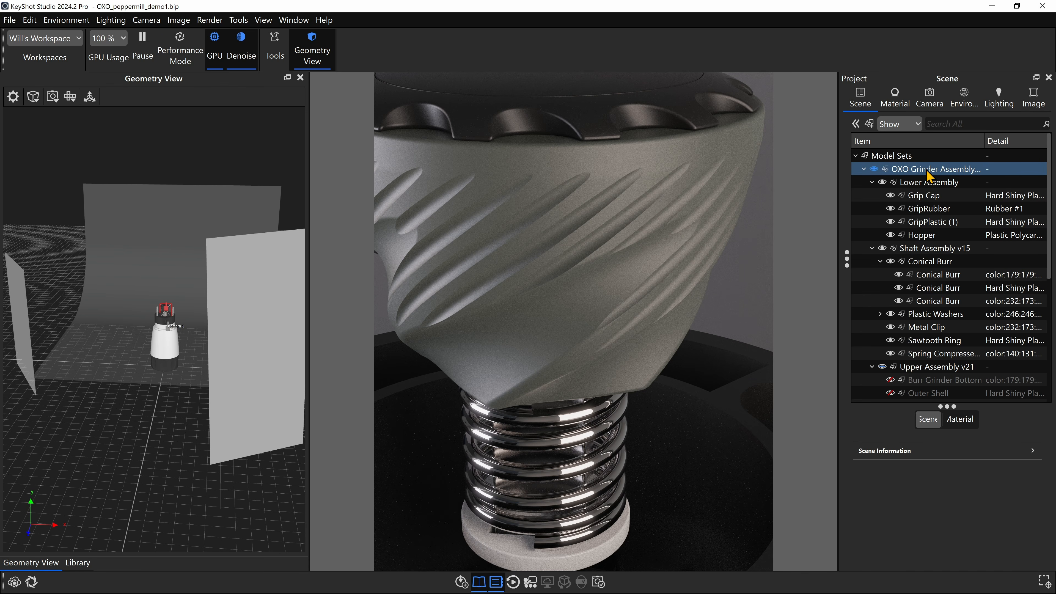
# Set the rounded edges radius of the whole OXO Grinder Assembly to 0.1 mm.
pyautogui.click(927, 171)
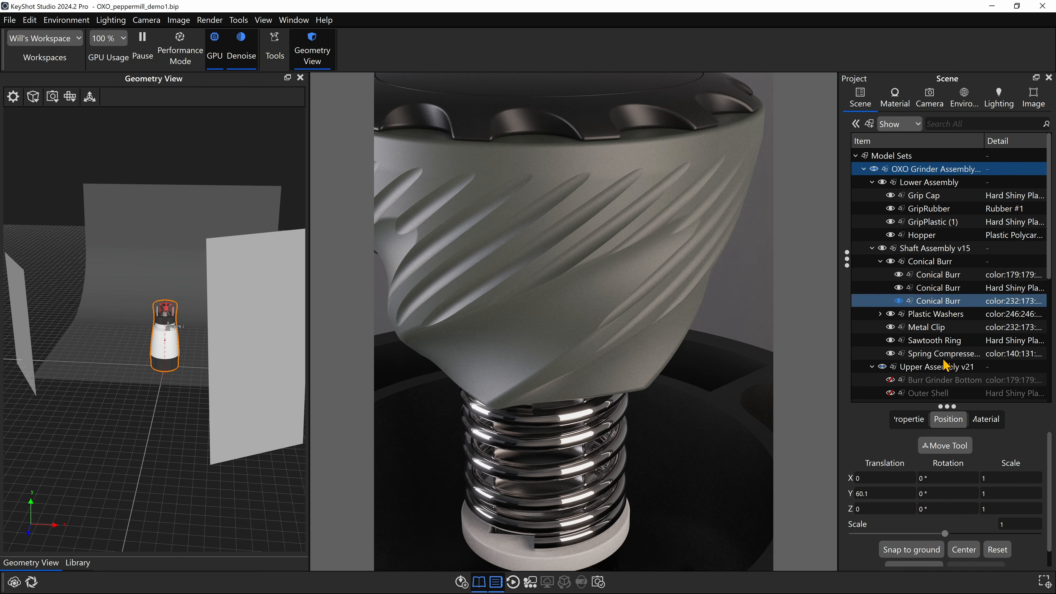
pyautogui.click(906, 419)
pyautogui.scroll(-5, 930, 468)
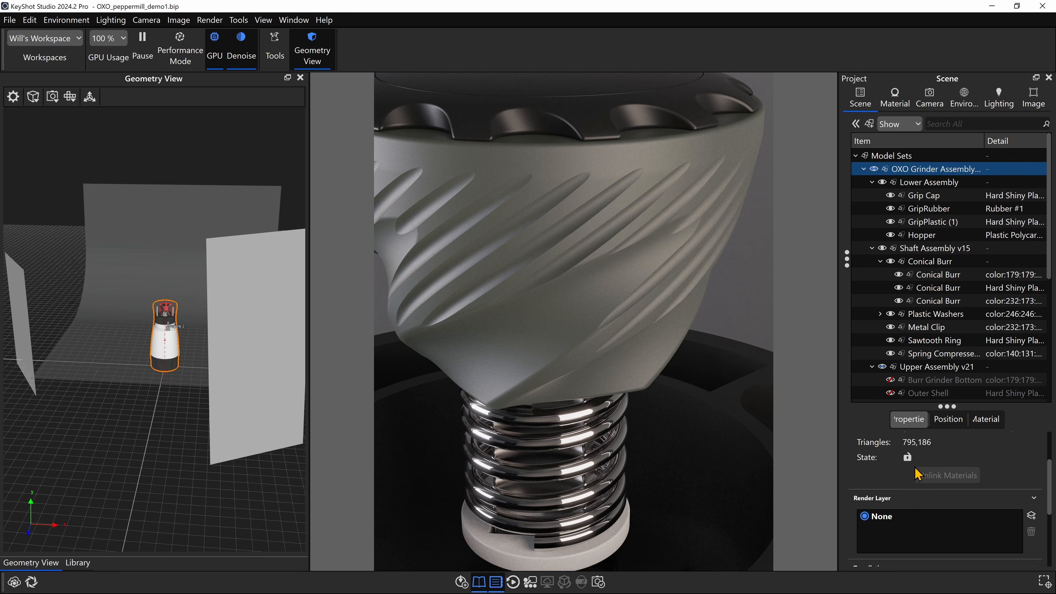
pyautogui.click(1015, 520)
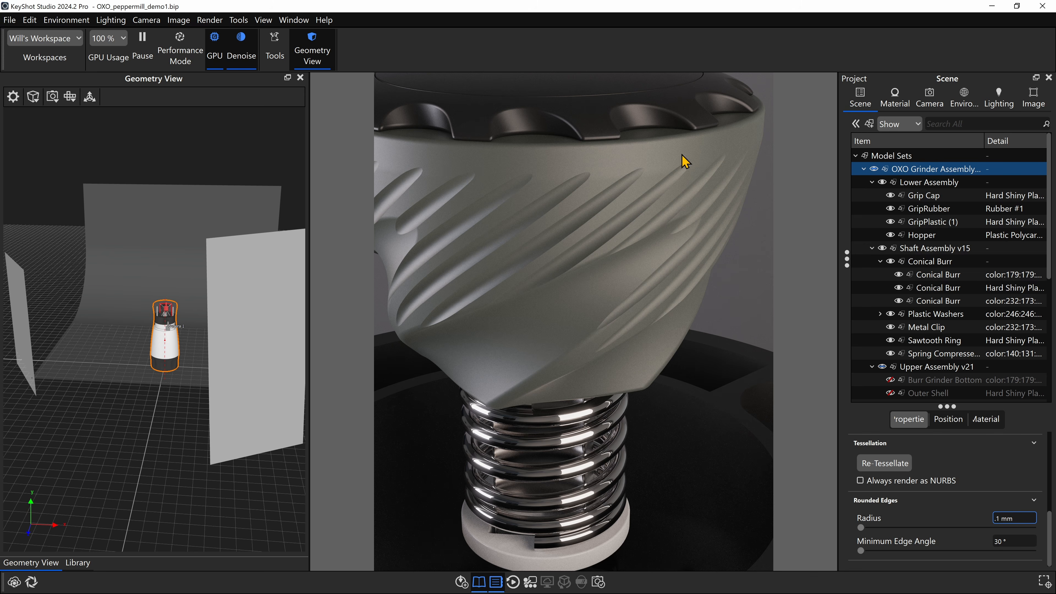
pyautogui.press('Return')
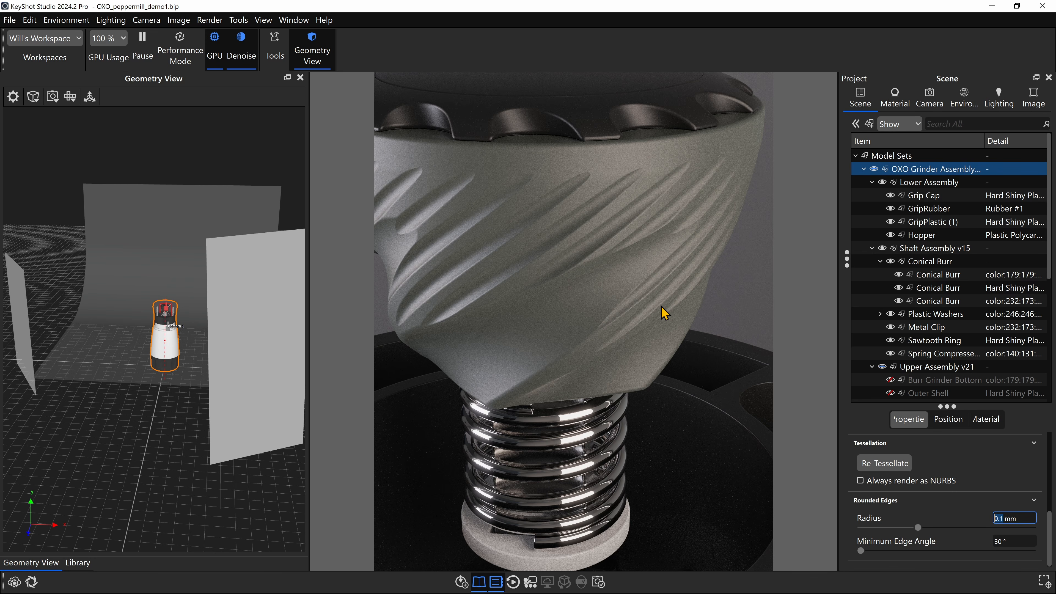
# Show all hidden parts of the pepper mill again.
pyautogui.scroll(-10, 664, 312)
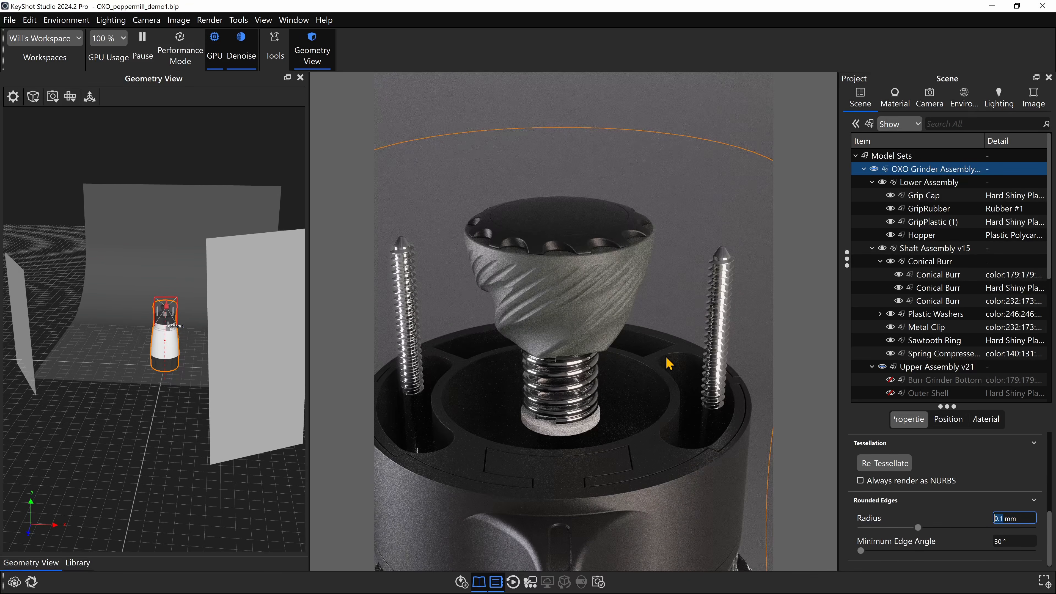
pyautogui.scroll(-5, 665, 368)
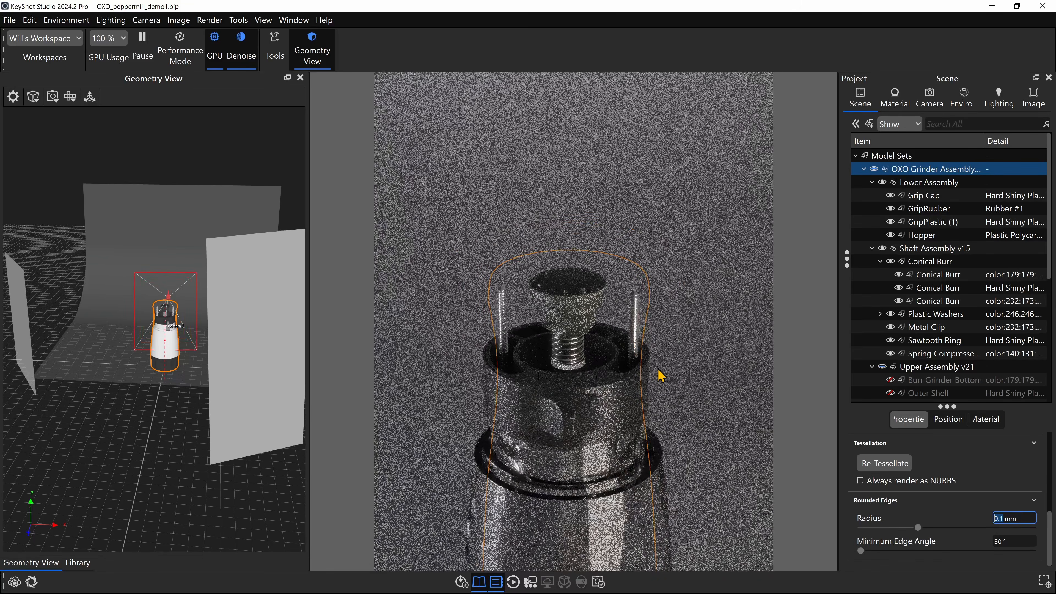
pyautogui.moveTo(658, 370); pyautogui.dragTo(661, 177, button='middle')
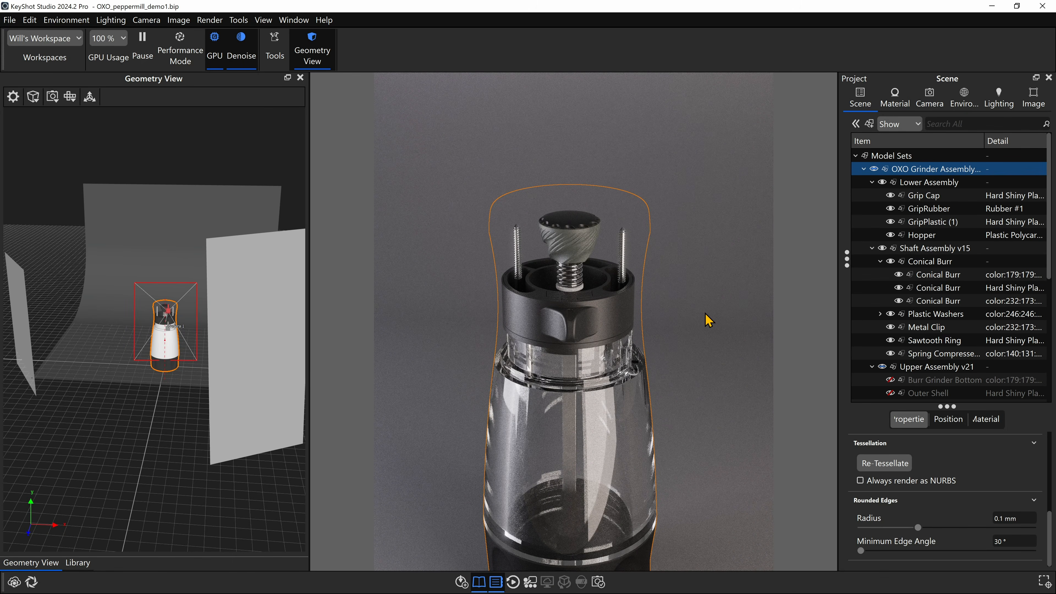
pyautogui.rightClick(677, 227)
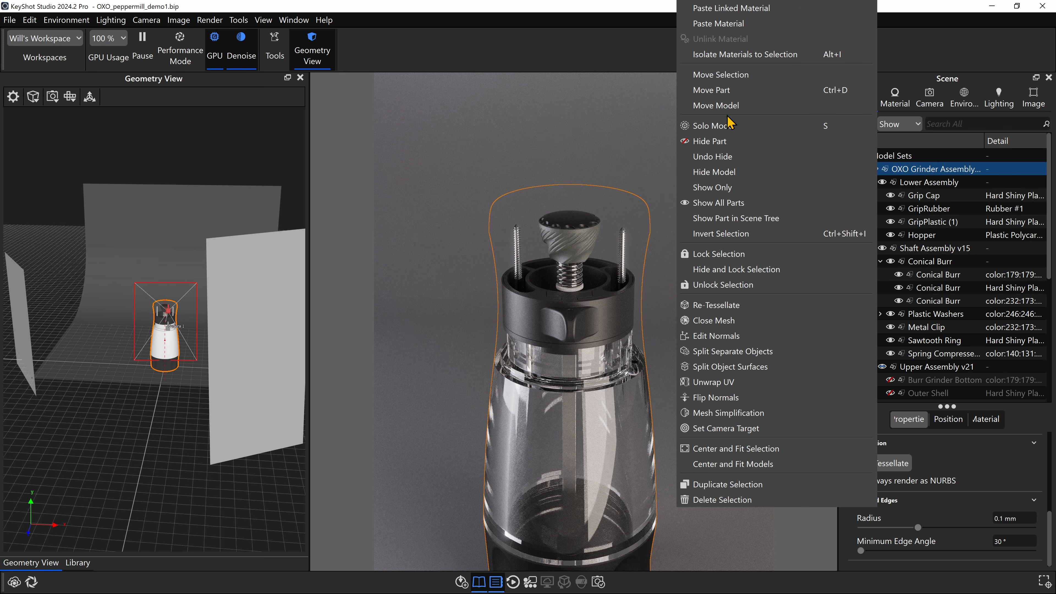
pyautogui.click(644, 160)
pyautogui.rightClick(646, 159)
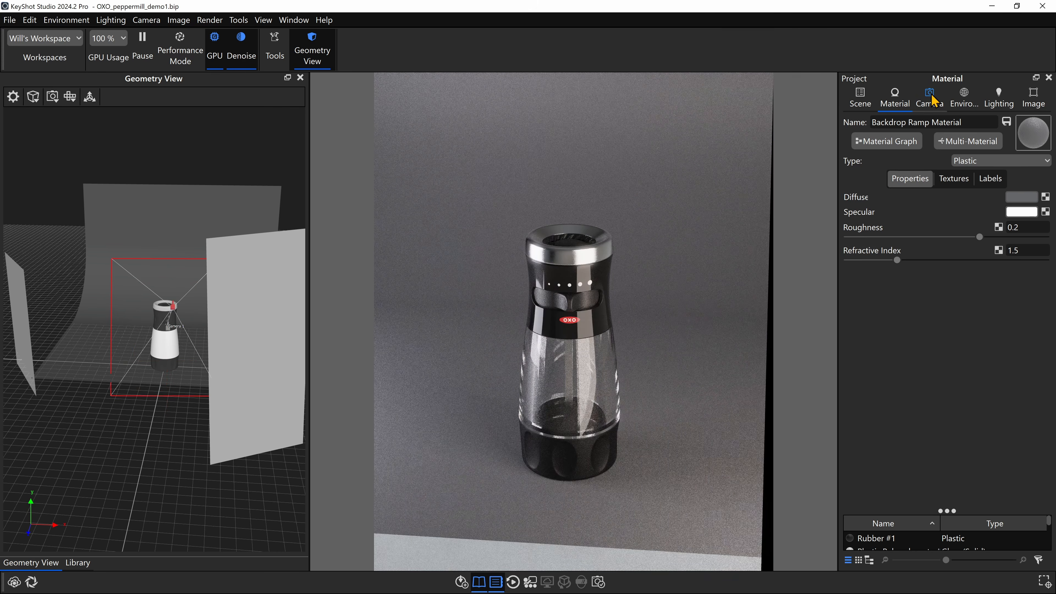
# Return to the saved Camera 1 view and bring up the scene's lighting settings.
pyautogui.click(931, 99)
pyautogui.click(910, 136)
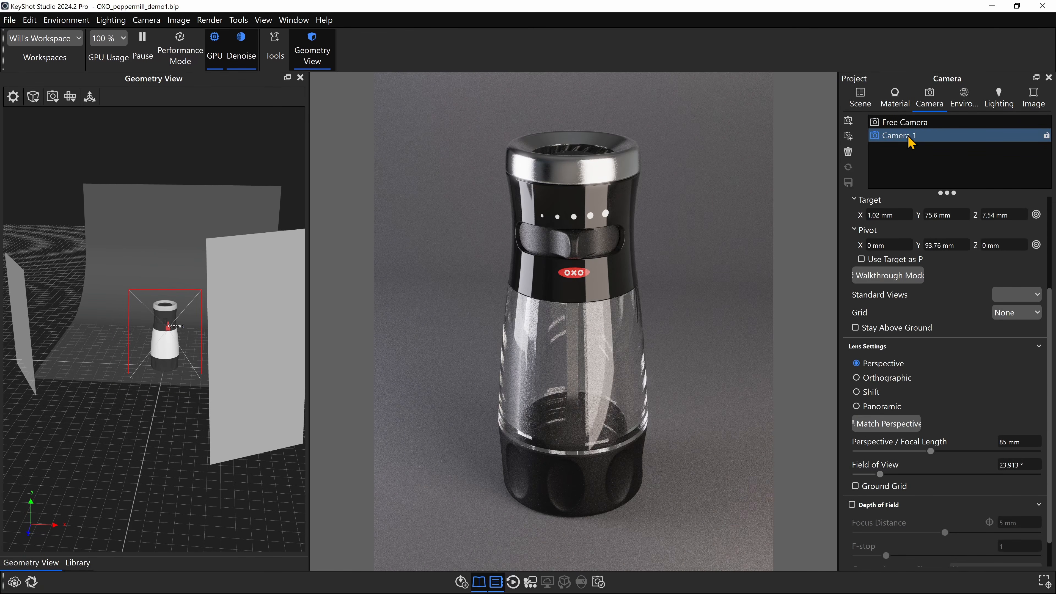
pyautogui.click(1000, 102)
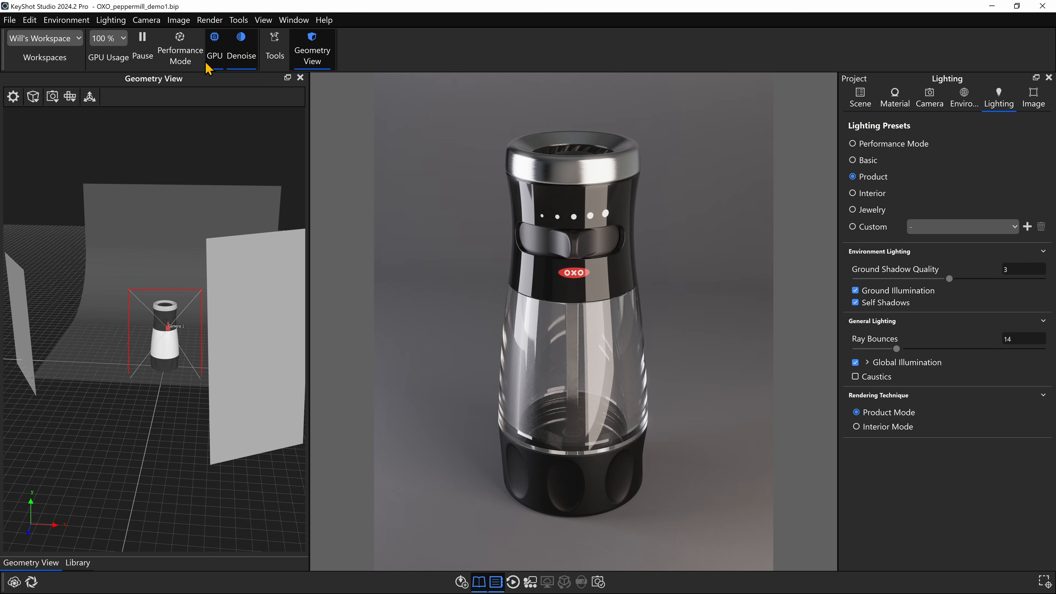
# Set the still image render to be saved in the Desktop folder in PNG format.
pyautogui.click(599, 583)
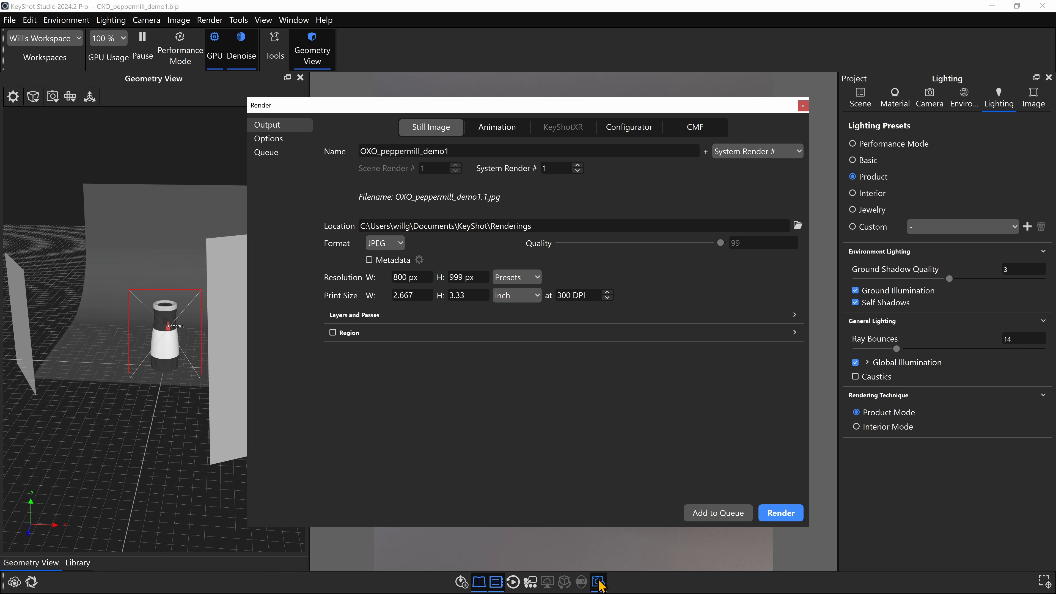
pyautogui.moveTo(523, 107); pyautogui.dragTo(524, 112)
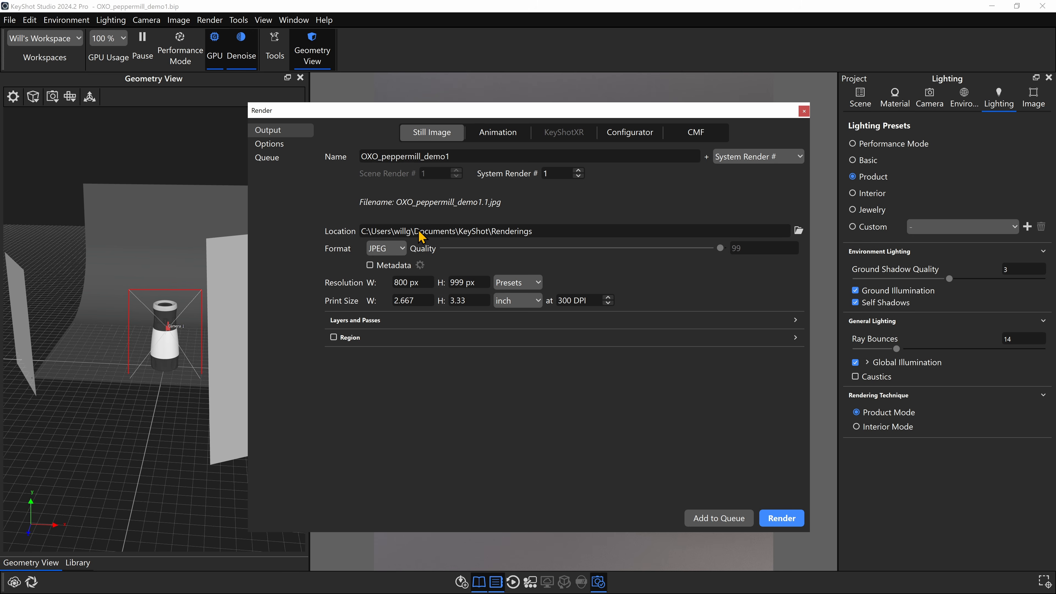
pyautogui.click(799, 230)
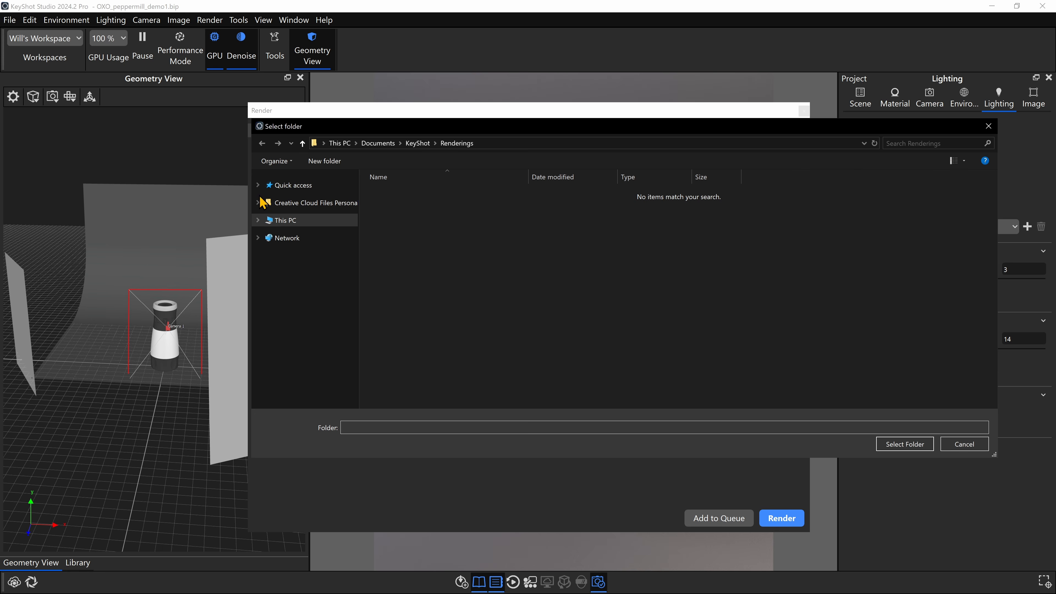
pyautogui.click(257, 184)
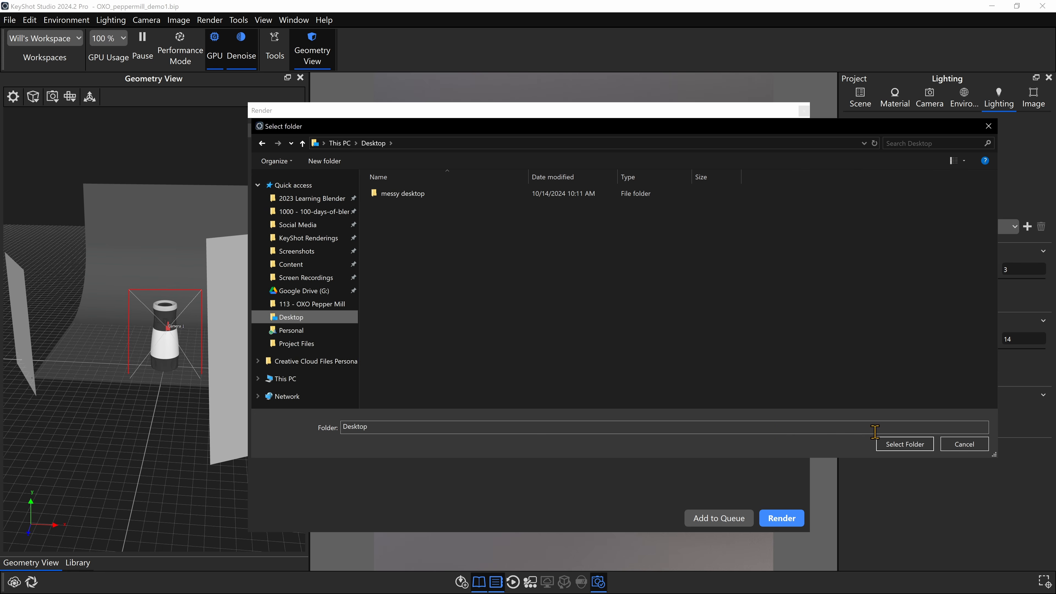
pyautogui.click(901, 448)
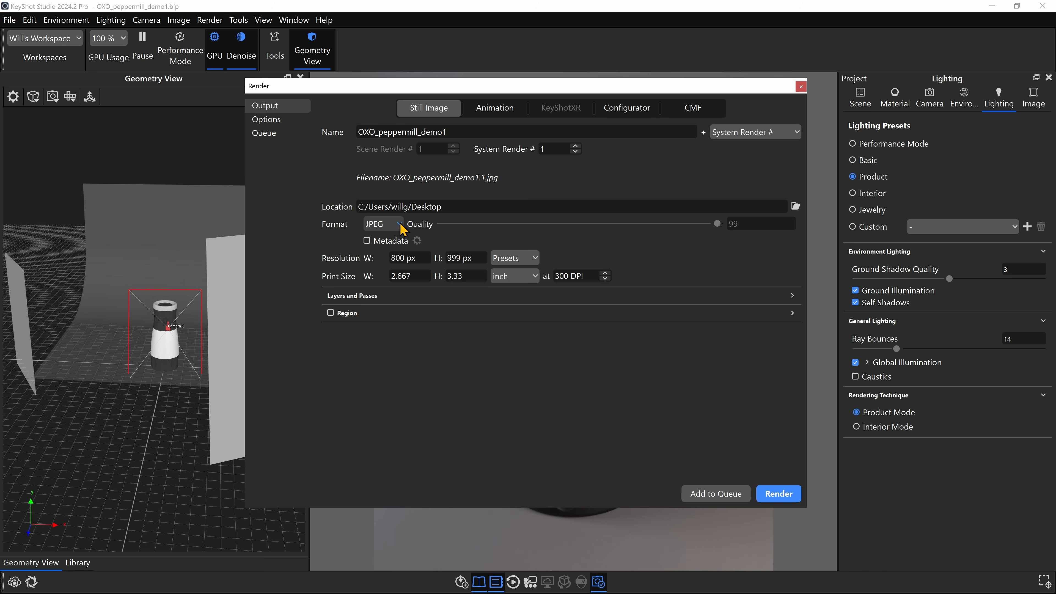
pyautogui.click(400, 225)
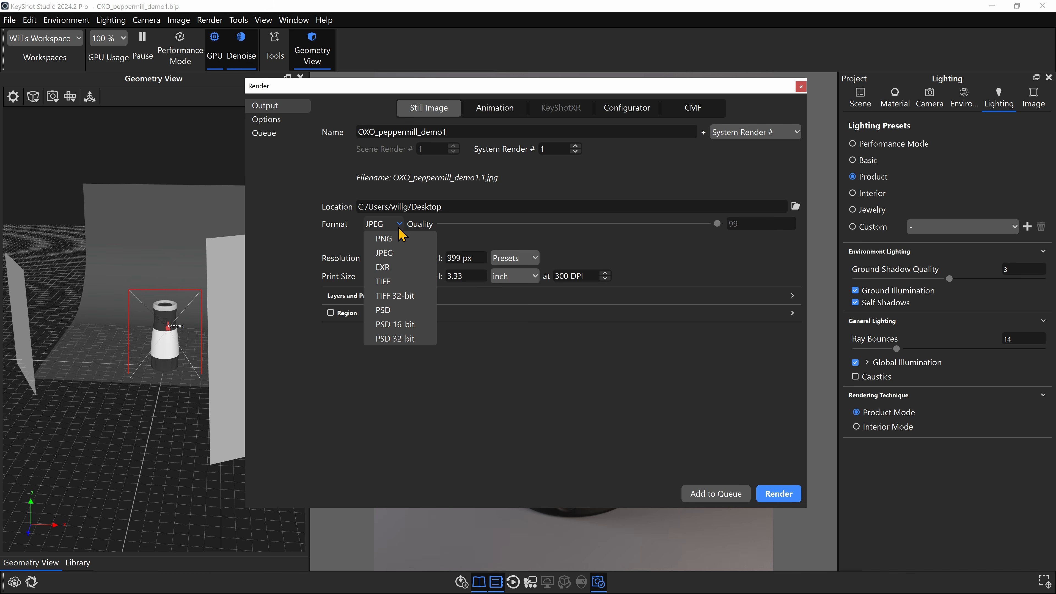
pyautogui.click(398, 238)
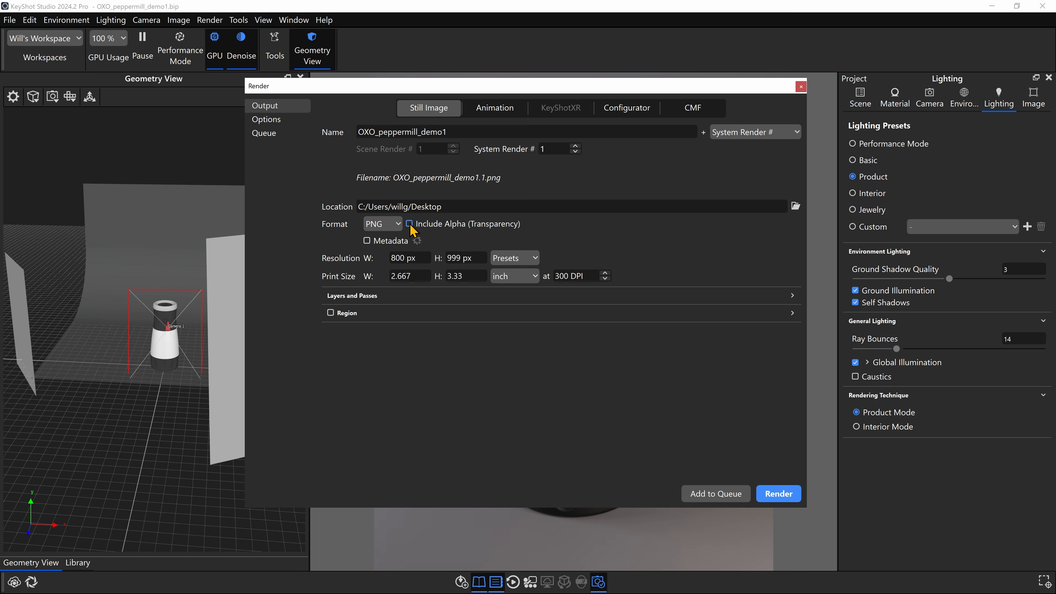
# Set the render output resolution to a height of 3480 px.
pyautogui.moveTo(534, 87); pyautogui.dragTo(526, 505)
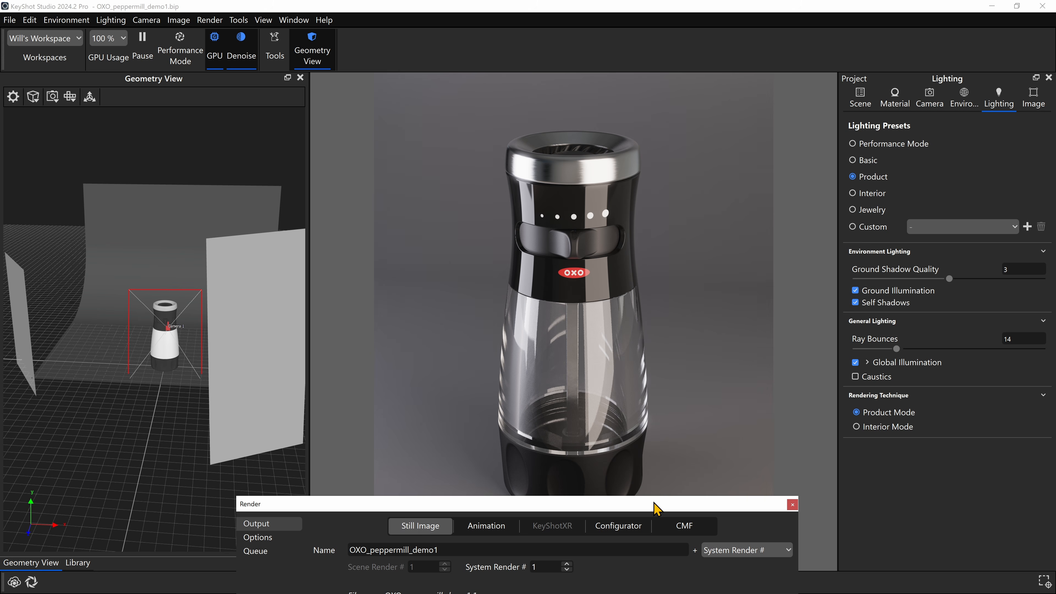
pyautogui.moveTo(654, 503); pyautogui.dragTo(668, 82)
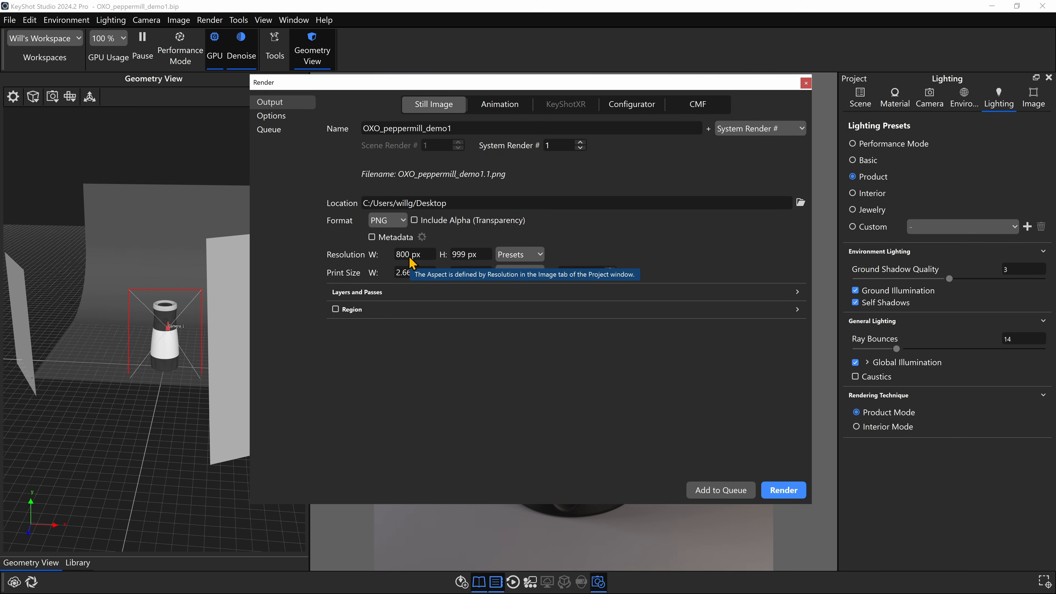
pyautogui.click(540, 255)
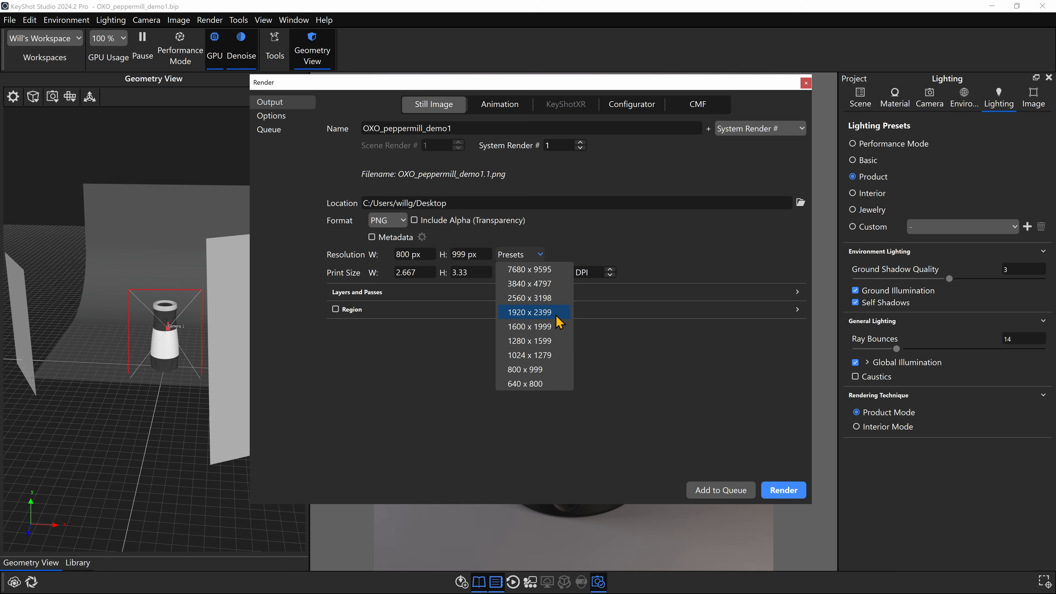
pyautogui.click(456, 265)
pyautogui.click(457, 258)
pyautogui.write('3480')
pyautogui.press('Return')
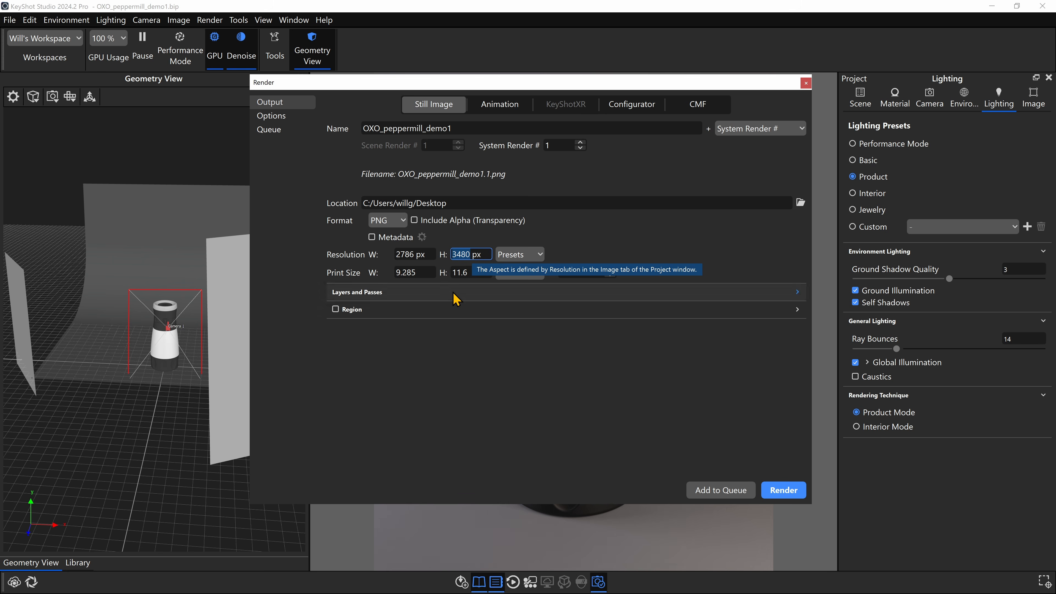
# Compare the Maximum Samples, Maximum Time and Custom Control quality modes in the render options, leaving Maximum Samples selected.
pyautogui.click(275, 119)
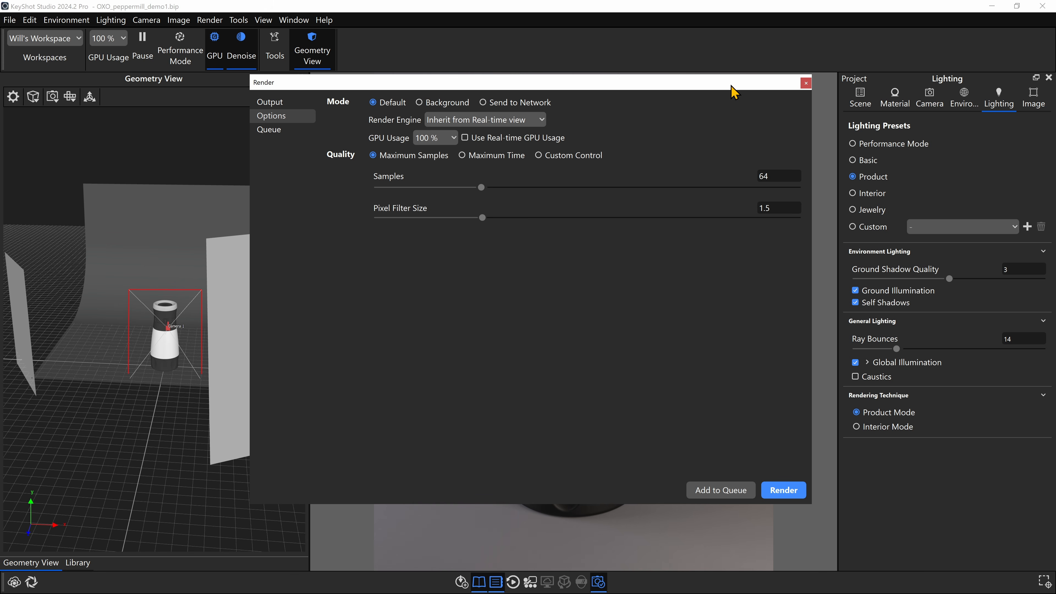
pyautogui.click(486, 157)
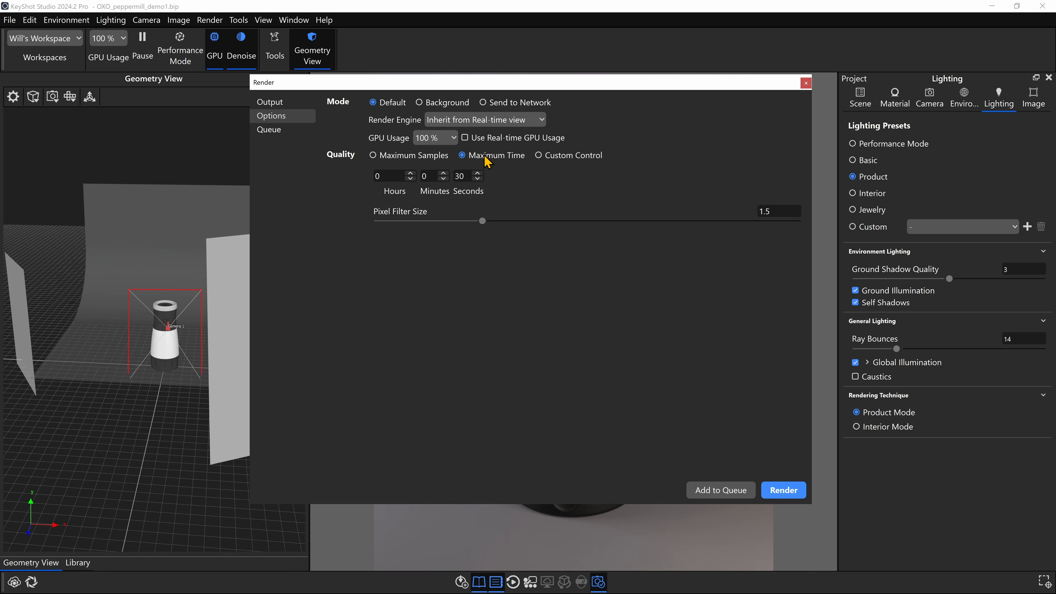
pyautogui.click(540, 157)
pyautogui.click(400, 157)
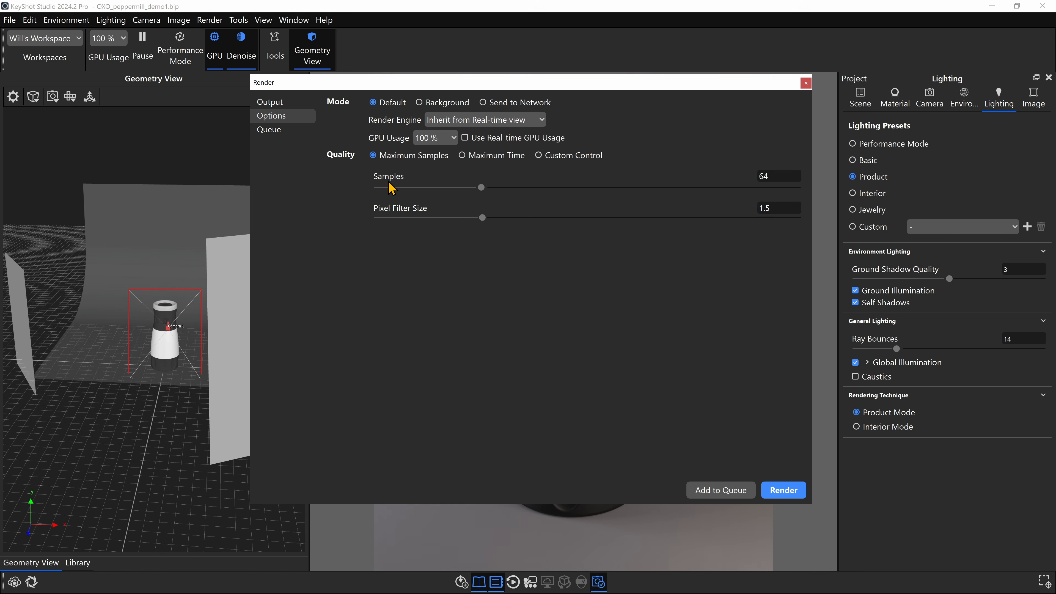
pyautogui.click(806, 83)
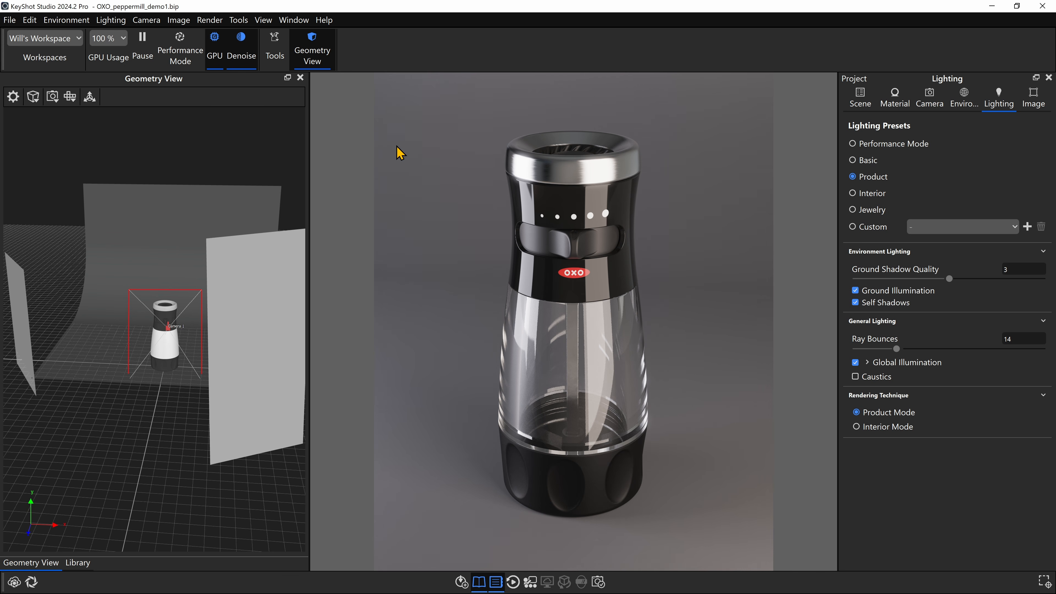
# Turn on the real-time render statistics, examine the noise in the clear hopper up close, and restore the Camera 1 view.
pyautogui.press('h')
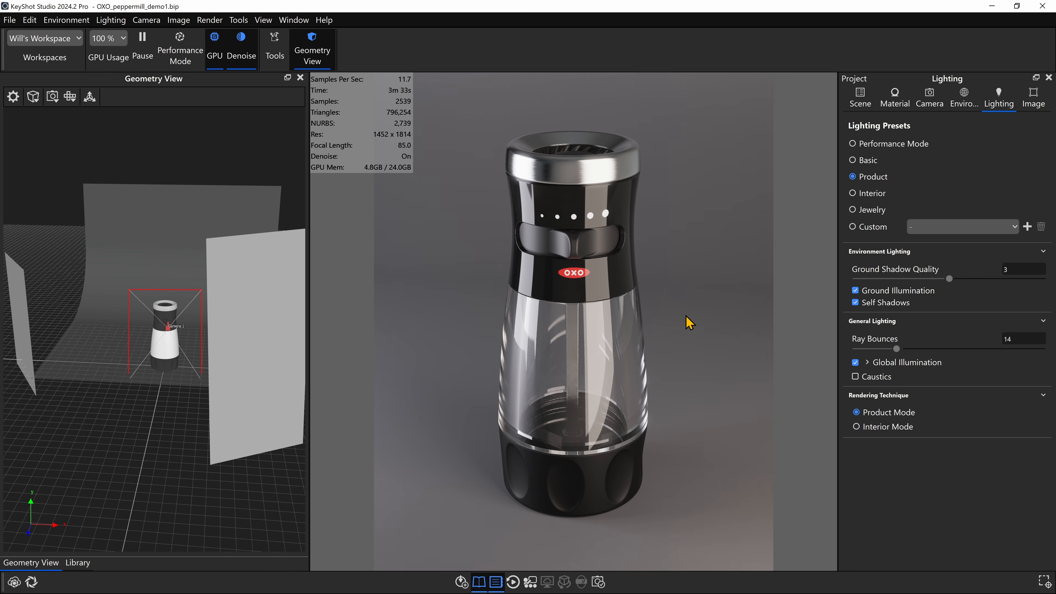
pyautogui.moveTo(690, 226); pyautogui.dragTo(682, 228)
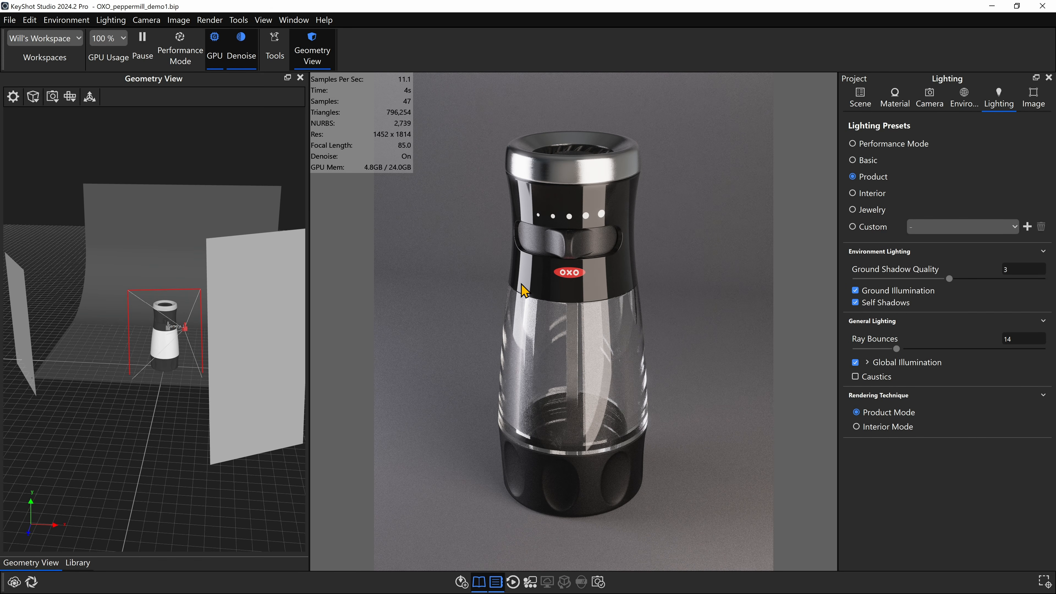
pyautogui.scroll(5, 523, 289)
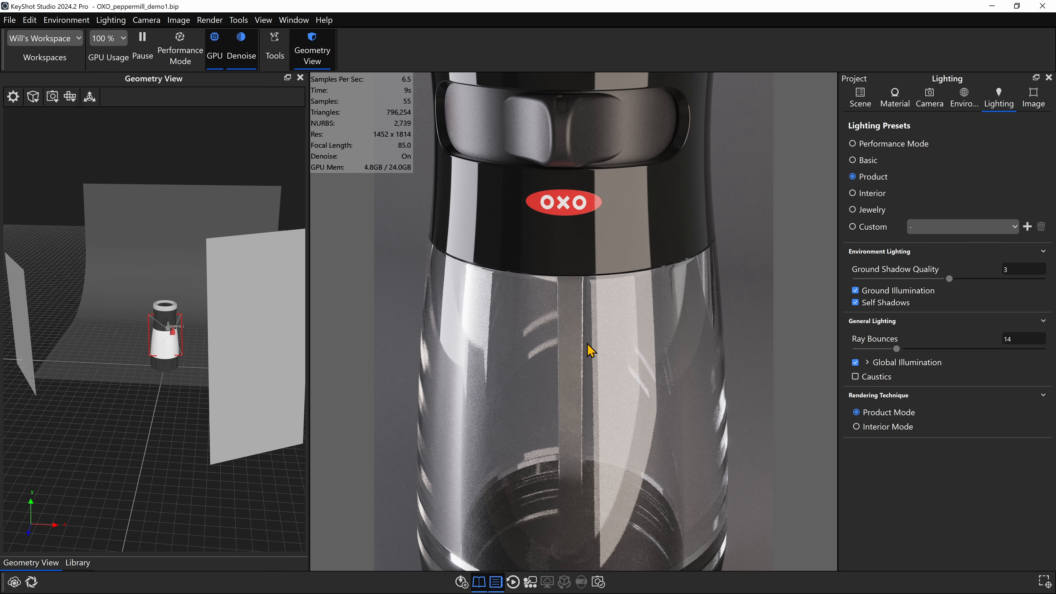
pyautogui.click(929, 100)
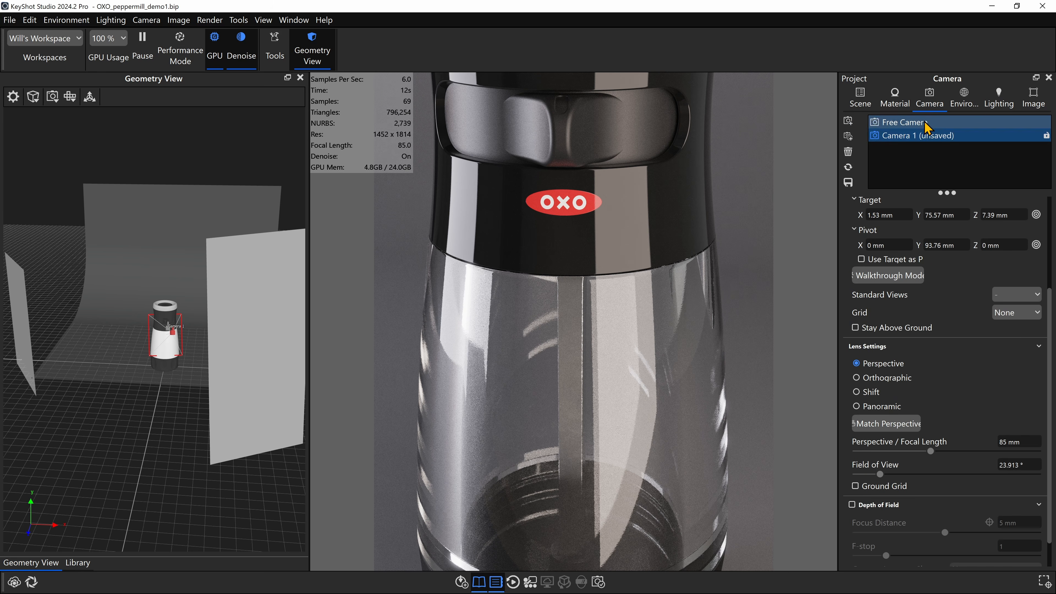
pyautogui.click(924, 121)
pyautogui.click(915, 135)
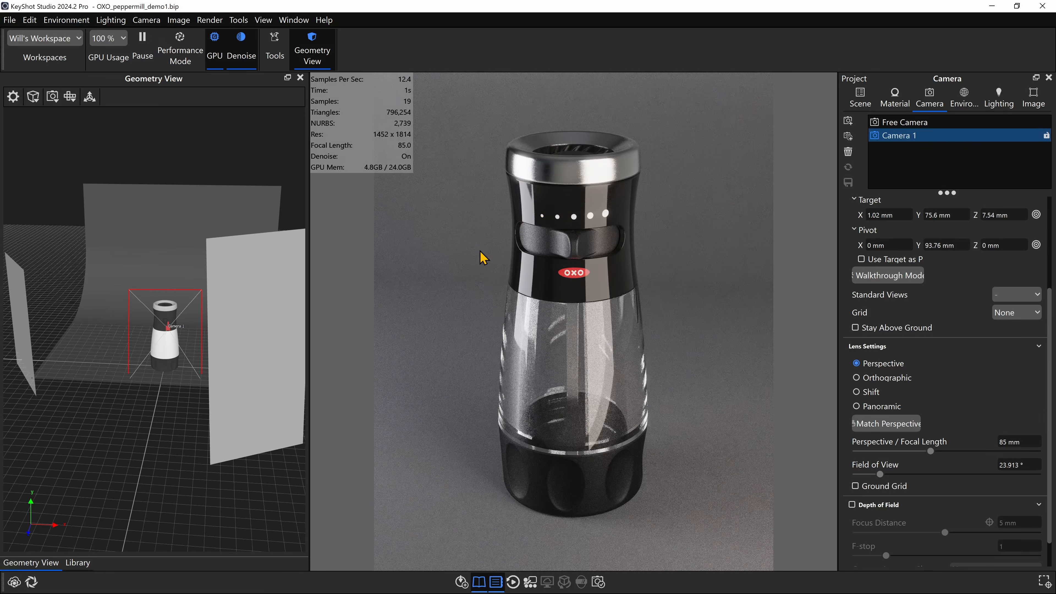
# Limit the real-time render to a 432 × 488 px region over the hopper's lower part to check its samples, and turn the region off.
pyautogui.hotkey('ctrl', 'shift', 'r')
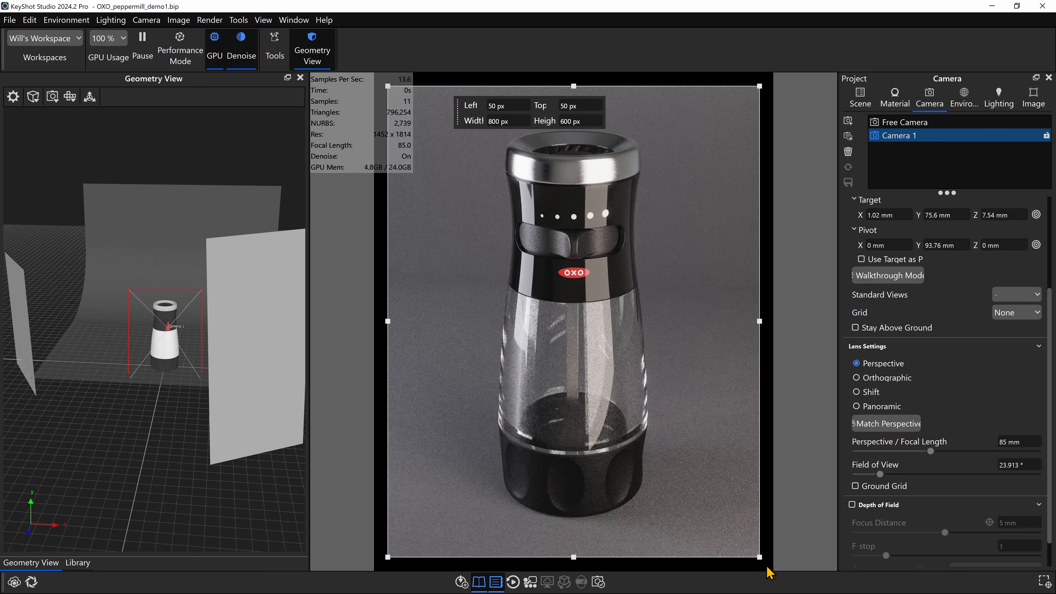
pyautogui.moveTo(760, 556); pyautogui.dragTo(525, 394)
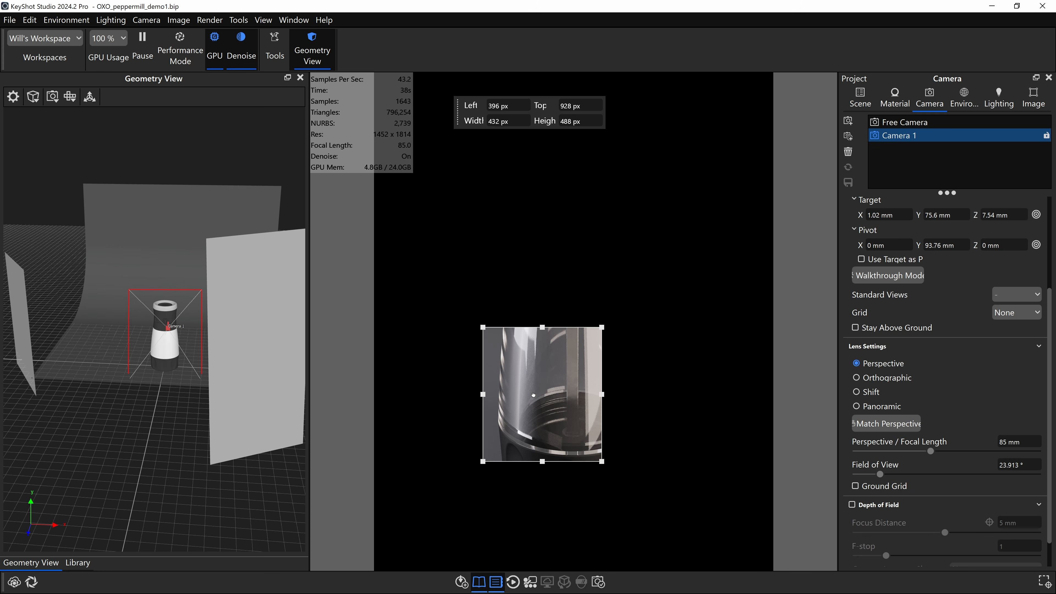
pyautogui.hotkey('ctrl', 'alt', 'r')
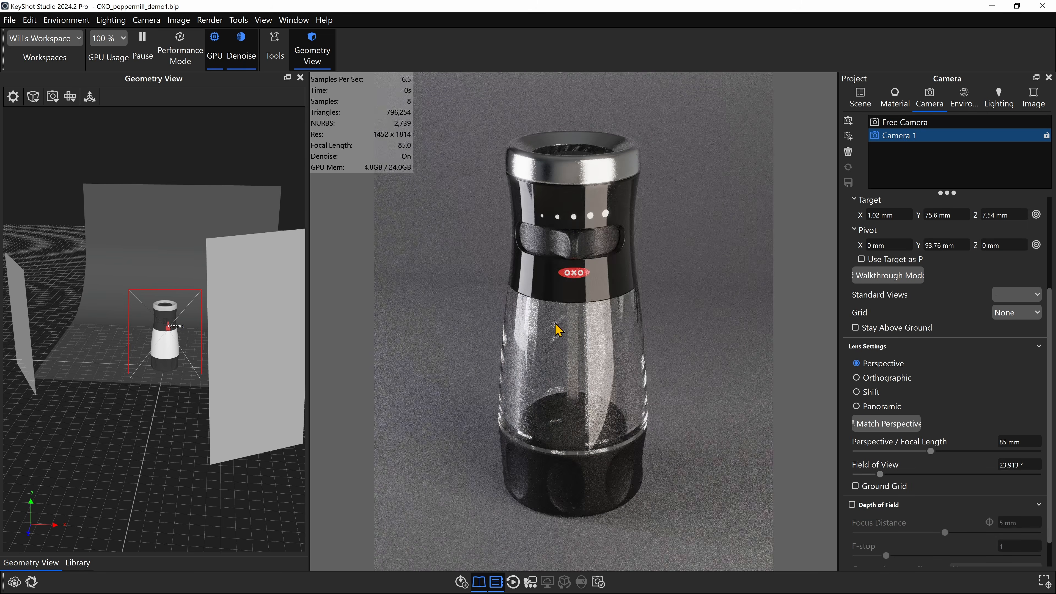
# Set the render's maximum samples to 1500 in the render options.
pyautogui.click(598, 582)
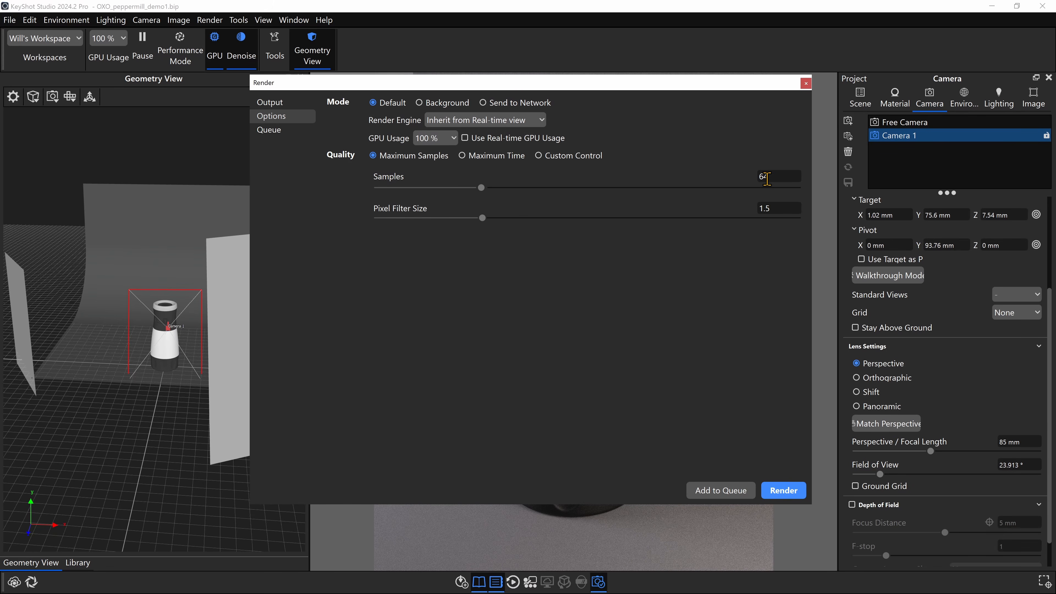
pyautogui.click(788, 174)
pyautogui.moveTo(697, 225)
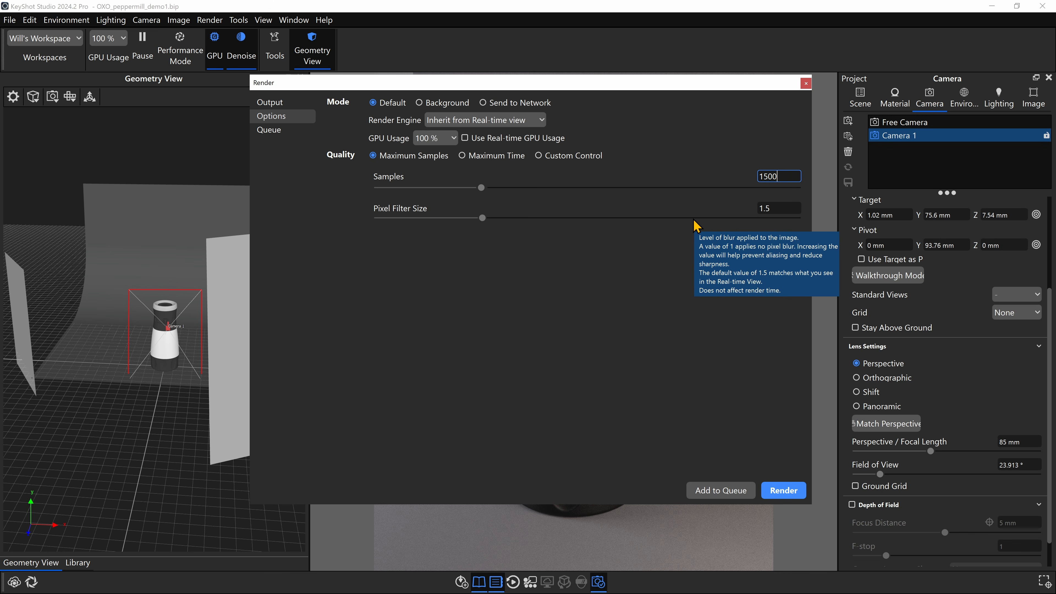
pyautogui.press('Return')
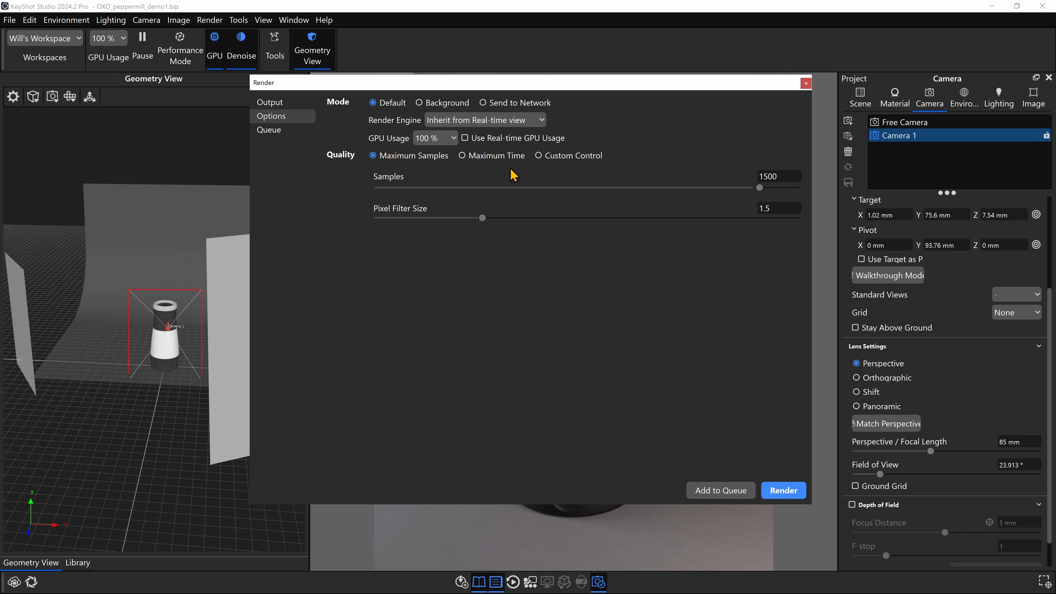
pyautogui.doubleClick(786, 174)
# Add the image to the render queue as a job and widen the queue's Resolution and Name columns.
pyautogui.click(282, 131)
pyautogui.click(771, 134)
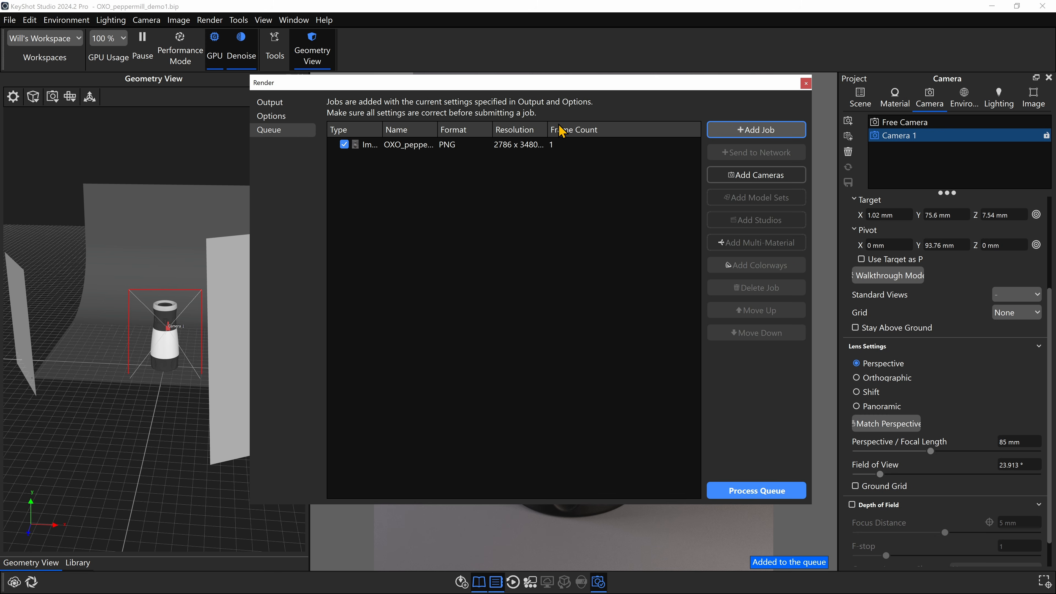
pyautogui.moveTo(548, 129); pyautogui.dragTo(586, 129)
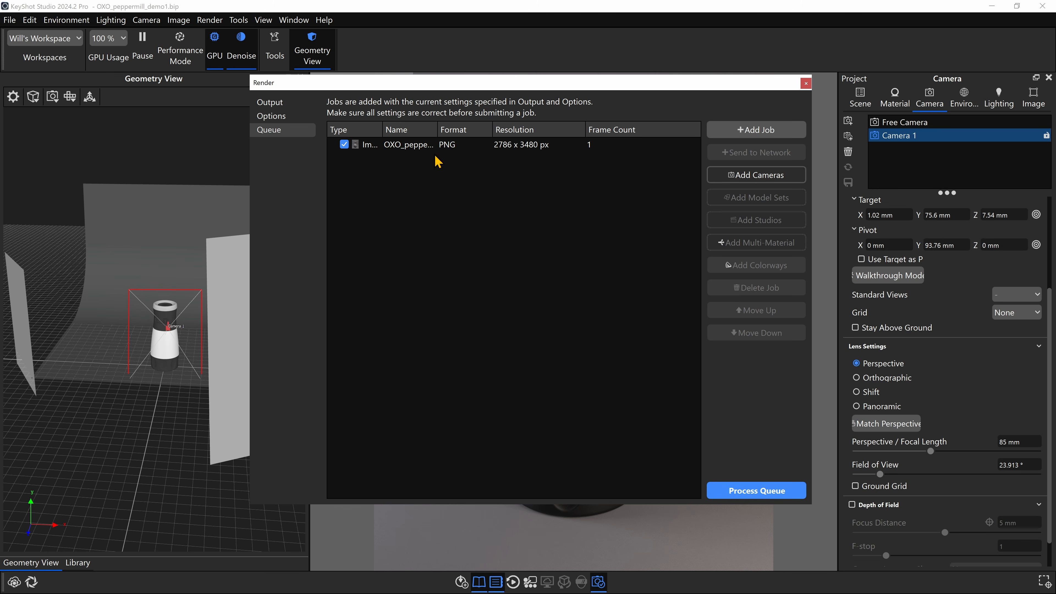
pyautogui.moveTo(438, 129); pyautogui.dragTo(517, 129)
pyautogui.click(529, 145)
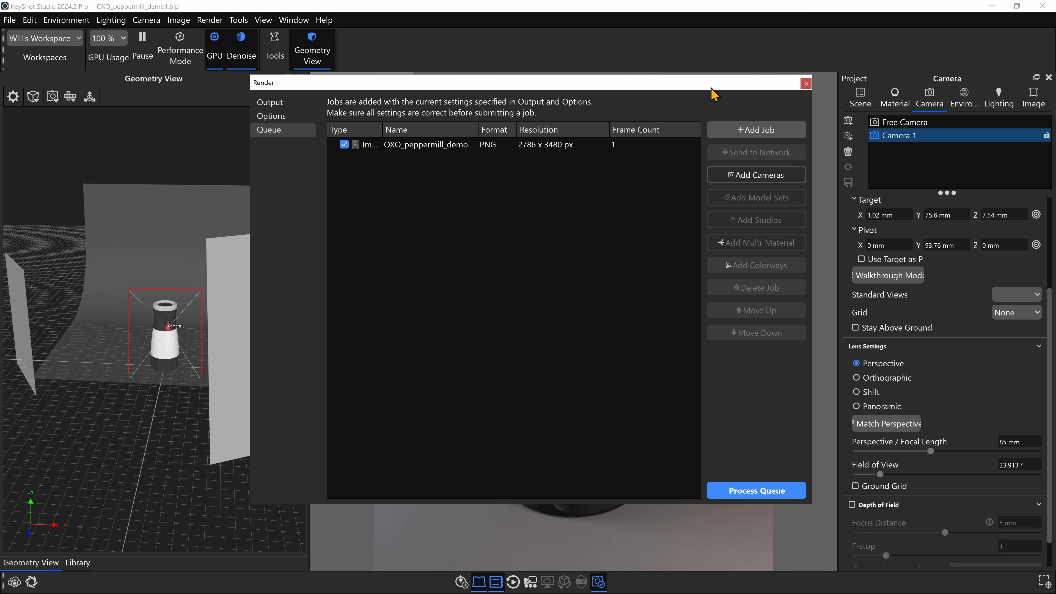
# Process the render queue and examine the finished pepper mill image up close in the ImageGlass viewer.
pyautogui.click(784, 493)
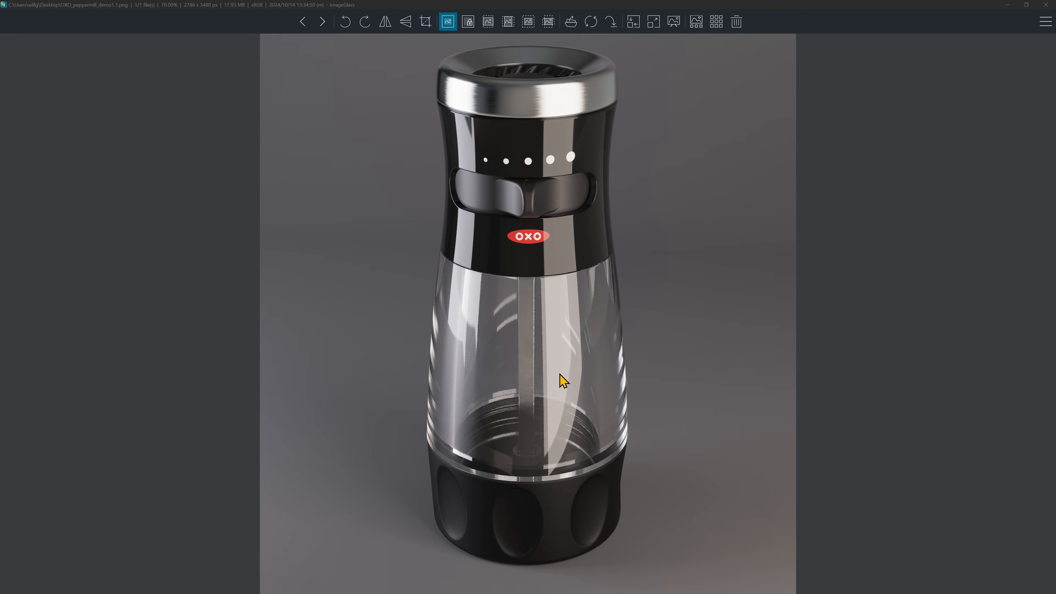
pyautogui.scroll(2, 562, 379)
pyautogui.moveTo(561, 378); pyautogui.dragTo(533, 326)
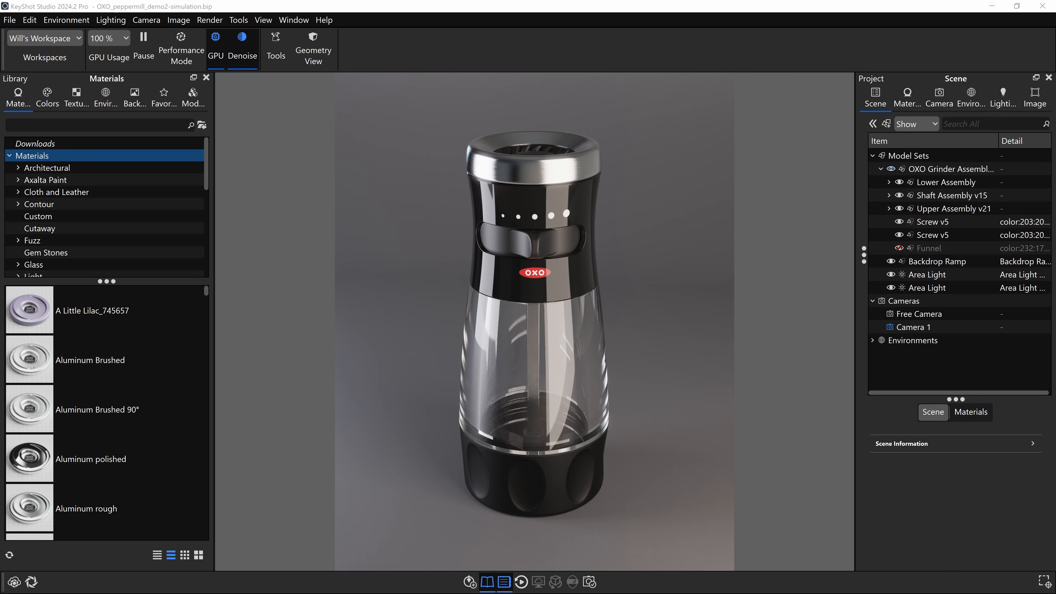
# Show the Funnel to examine it on top of the mill, and hide and lock it.
pyautogui.click(900, 248)
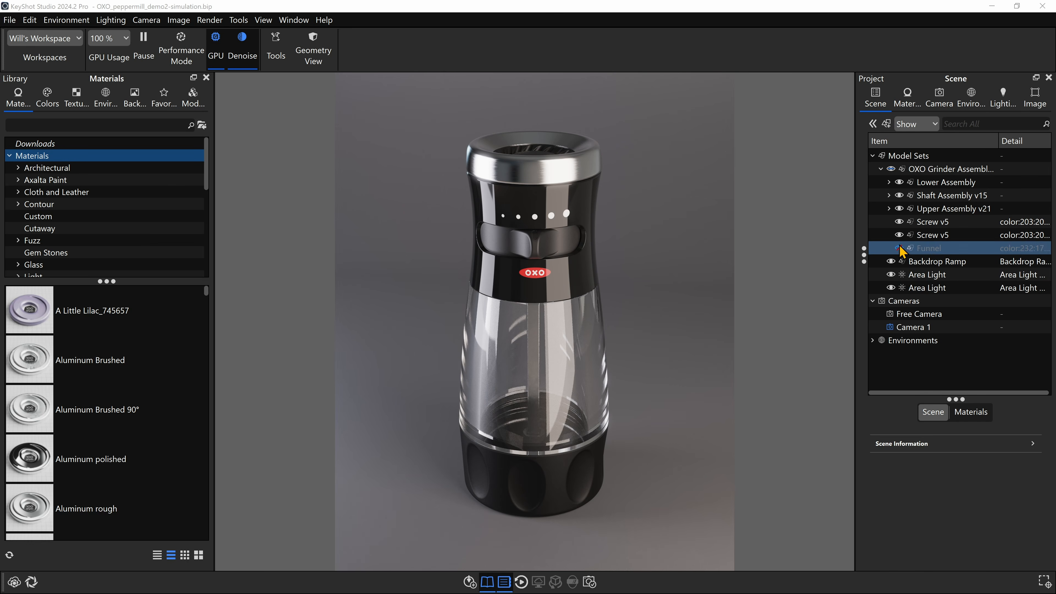
pyautogui.scroll(-6, 604, 242)
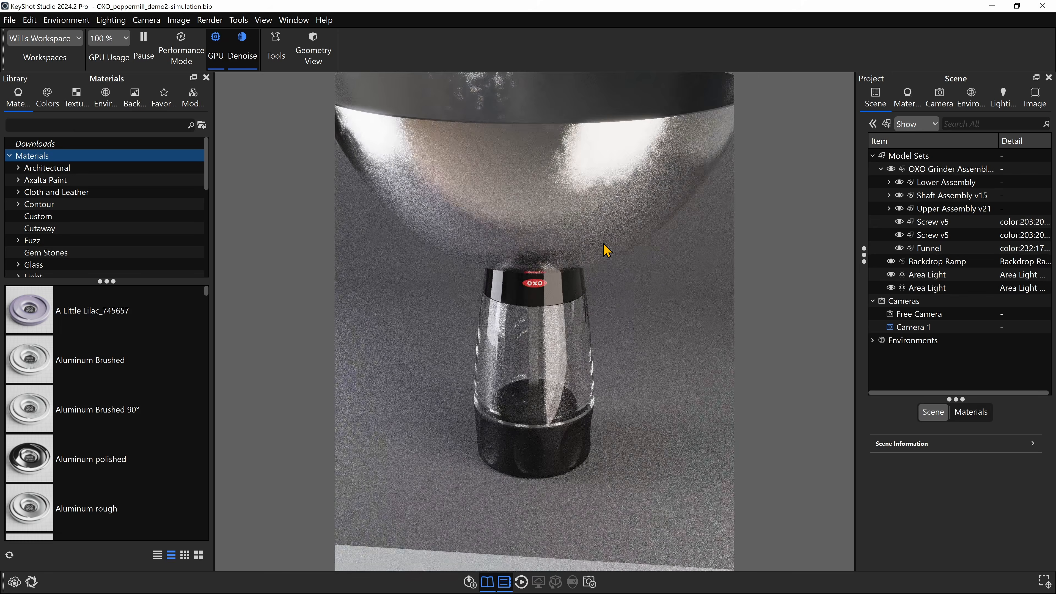
pyautogui.moveTo(612, 228)
pyautogui.mouseDown()
pyautogui.moveTo(628, 287)
pyautogui.moveTo(614, 228)
pyautogui.mouseUp()
pyautogui.click(935, 247)
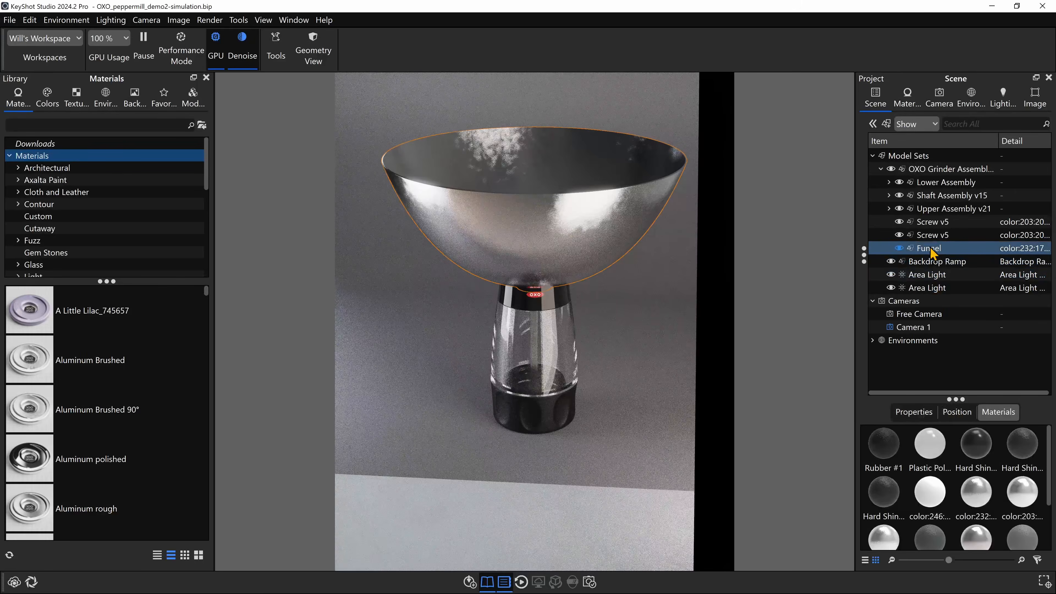
pyautogui.rightClick(933, 249)
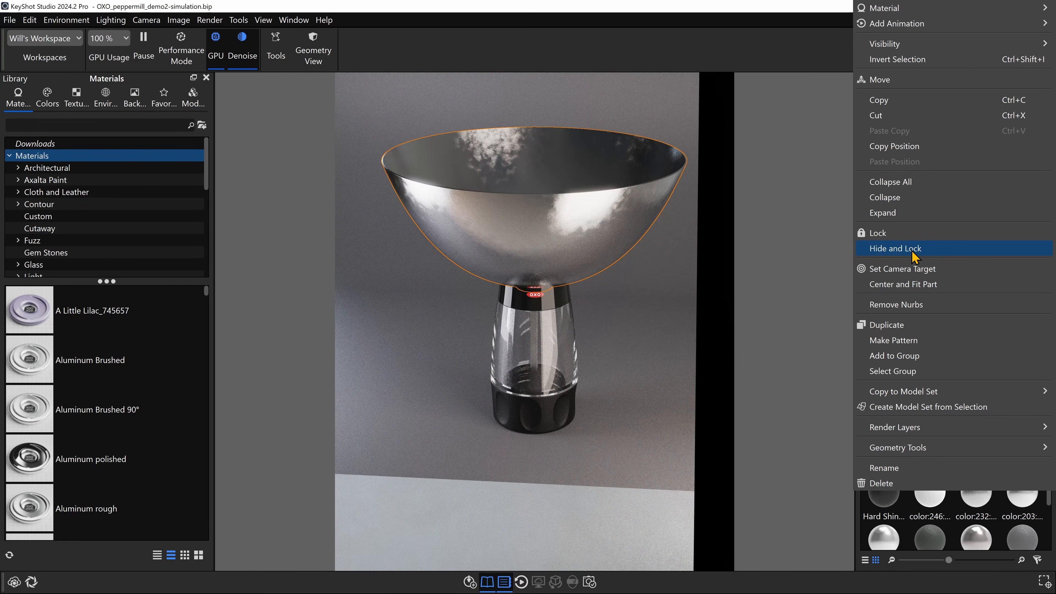
pyautogui.click(913, 251)
pyautogui.scroll(5, 637, 291)
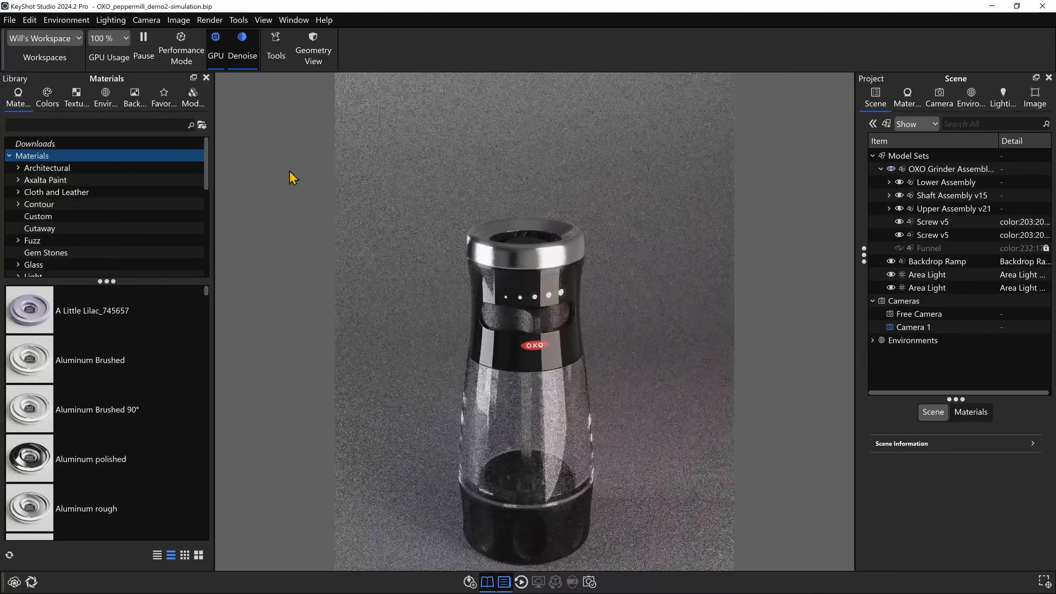
# Add a sphere to the scene and position it with the Move Tool above the mill's central shaft.
pyautogui.click(29, 20)
pyautogui.moveTo(59, 67)
pyautogui.click(170, 198)
pyautogui.moveTo(527, 166); pyautogui.dragTo(0, 214)
pyautogui.scroll(5, 572, 356)
pyautogui.moveTo(572, 356); pyautogui.dragTo(590, 410, button='middle')
pyautogui.moveTo(552, 130); pyautogui.dragTo(472, 137)
pyautogui.click(495, 462)
pyautogui.moveTo(553, 99); pyautogui.dragTo(559, 284)
pyautogui.moveTo(666, 316); pyautogui.dragTo(661, 266)
pyautogui.click(623, 558)
# Hide the upper assembly, screws and small parts around the shaft to expose the open hopper.
pyautogui.click(915, 412)
pyautogui.click(900, 209)
pyautogui.rightClick(625, 306)
pyautogui.rightClick(465, 308)
pyautogui.rightClick(575, 306)
pyautogui.rightClick(559, 430)
pyautogui.moveTo(559, 430); pyautogui.dragTo(559, 462)
# Hide two of the Conical Burr parts in Shaft Assembly v15, keeping the long square shaft shown.
pyautogui.click(889, 195)
pyautogui.click(897, 208)
pyautogui.click(916, 248)
pyautogui.rightClick(534, 390)
pyautogui.click(567, 172)
# Re-tessellate the sphere with a tessellation quality of 0.12 and a maximum edge length of 19.2%.
pyautogui.scroll(5, 540, 288)
pyautogui.moveTo(594, 279); pyautogui.dragTo(592, 302)
pyautogui.doubleClick(545, 338)
pyautogui.rightClick(542, 337)
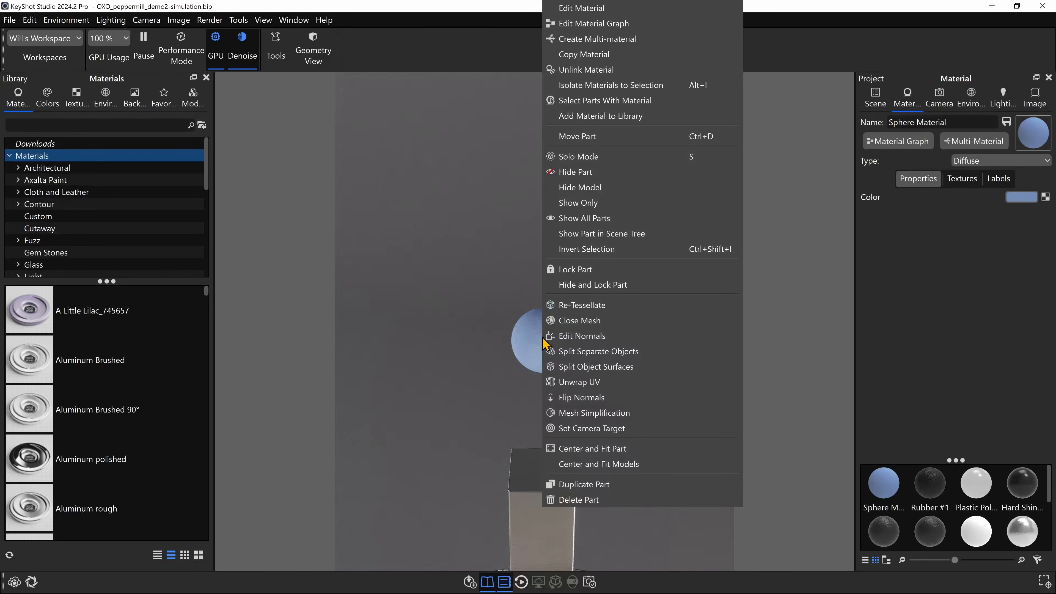
pyautogui.click(581, 306)
pyautogui.click(388, 247)
pyautogui.moveTo(400, 148); pyautogui.dragTo(330, 148)
pyautogui.click(401, 250)
pyautogui.click(386, 247)
pyautogui.moveTo(332, 217); pyautogui.dragTo(348, 217)
pyautogui.click(388, 247)
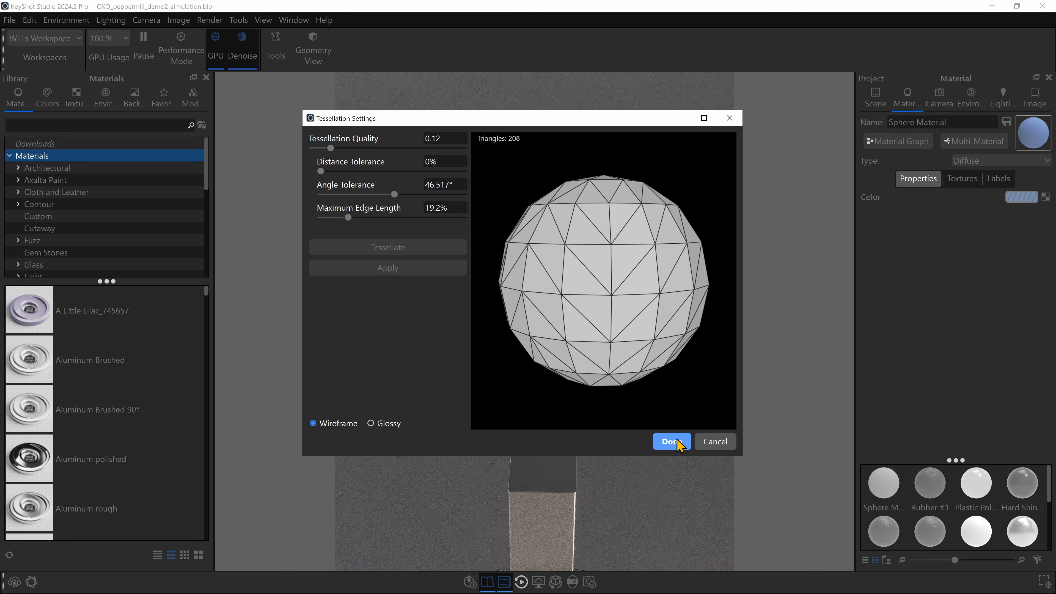
pyautogui.click(678, 442)
# Add a texture node to the sphere's material in its material graph.
pyautogui.click(915, 143)
pyautogui.rightClick(694, 348)
pyautogui.moveTo(733, 385)
pyautogui.click(811, 518)
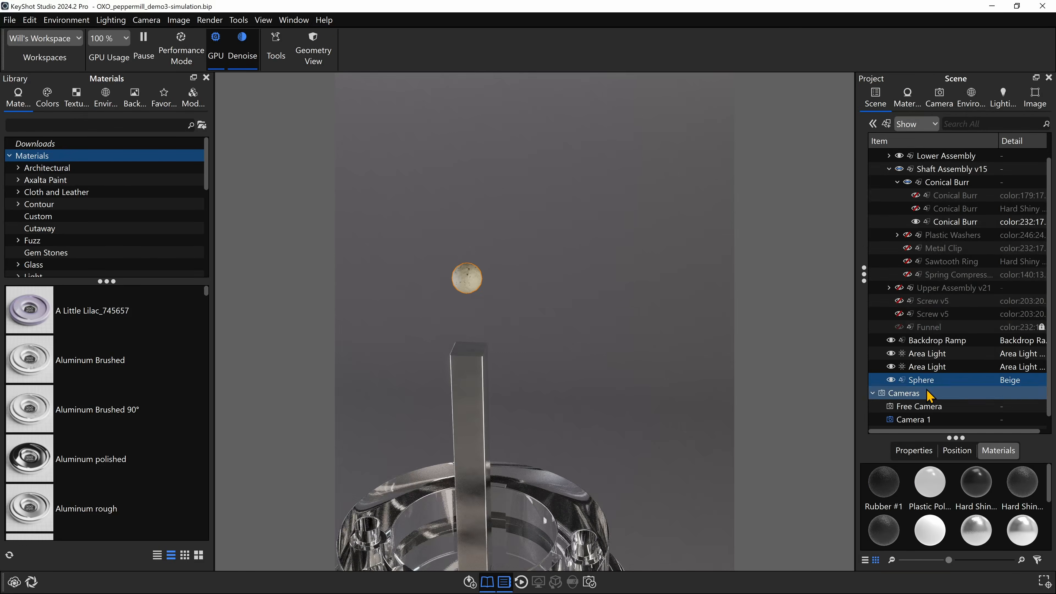
# Put the sphere into a new group named Pepper.
pyautogui.rightClick(915, 443)
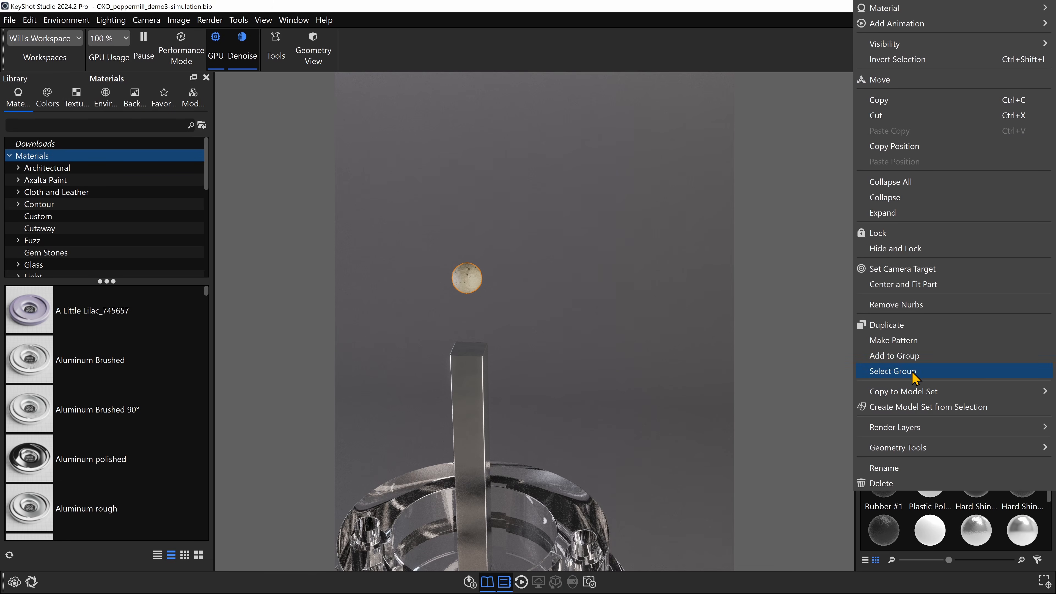
pyautogui.click(898, 355)
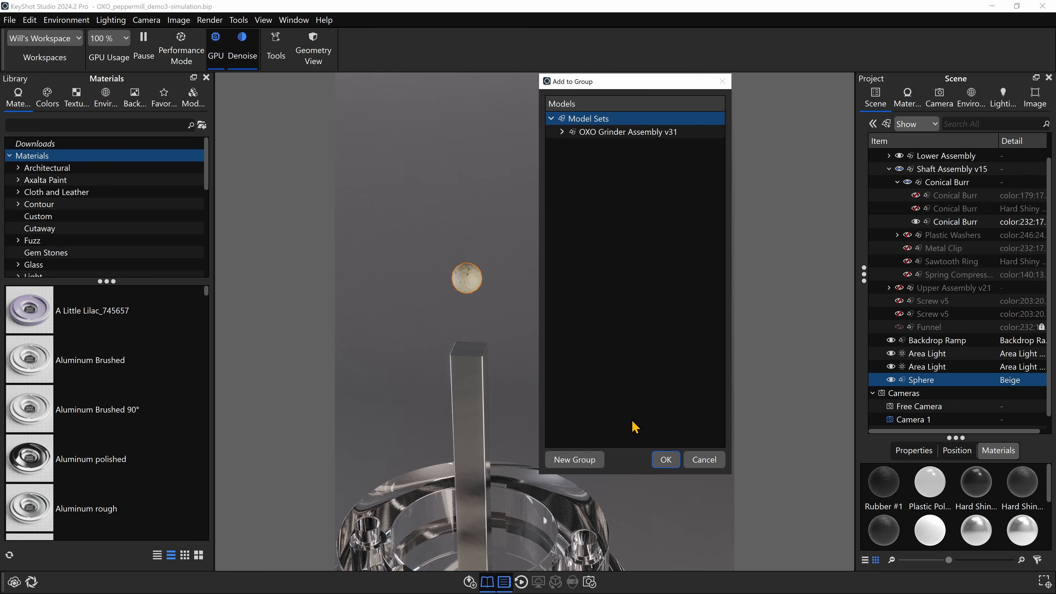
pyautogui.click(585, 463)
pyautogui.write('Pepper')
pyautogui.click(619, 293)
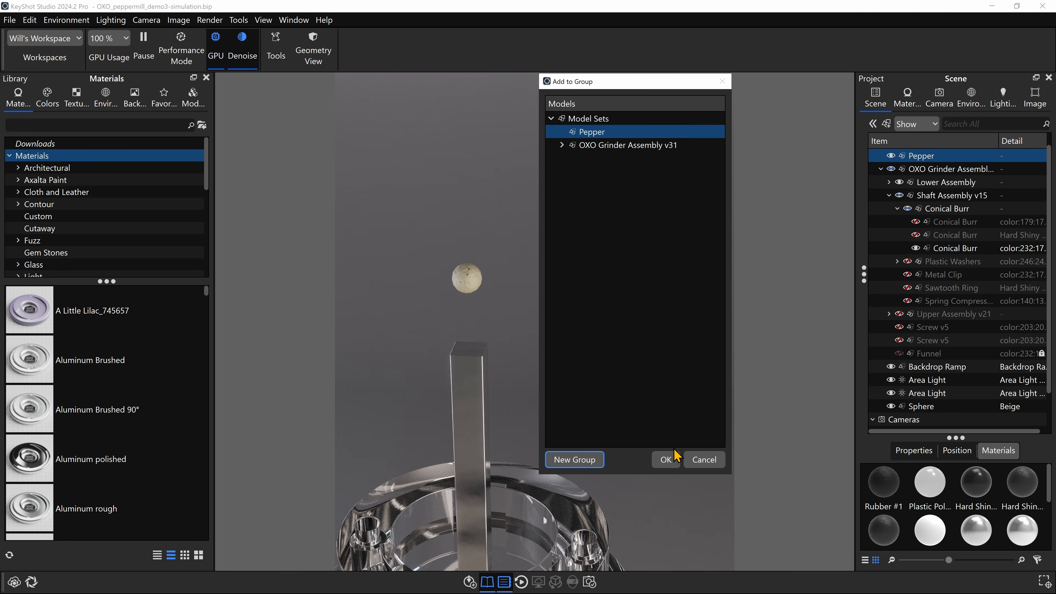
pyautogui.click(665, 459)
pyautogui.click(685, 315)
# Pattern the sphere circularly around the shaft with a count of 8, a radius of about 6 and linked materials.
pyautogui.rightClick(929, 182)
pyautogui.click(898, 345)
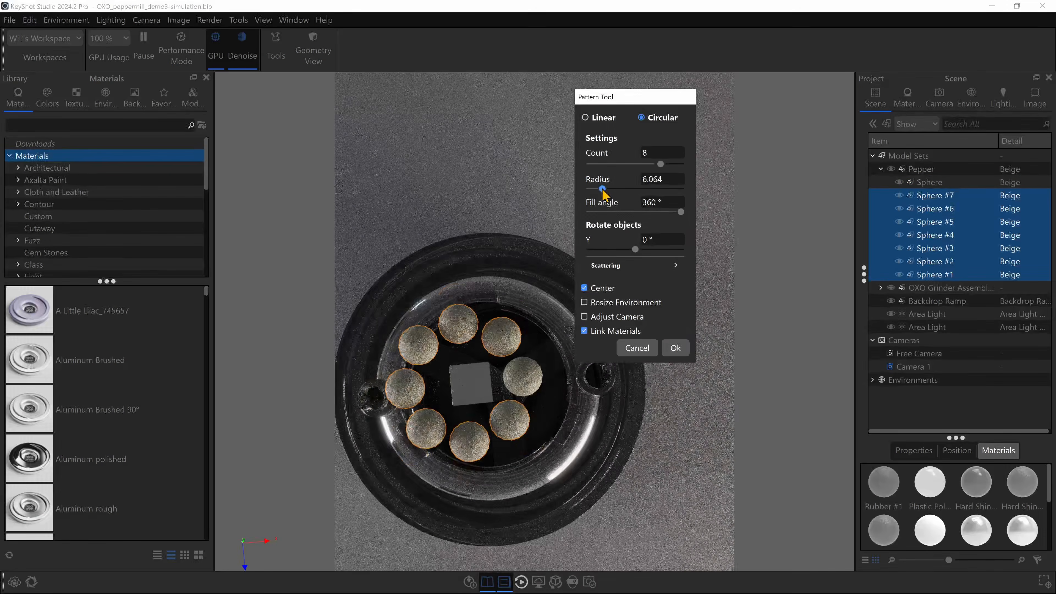
pyautogui.click(675, 348)
# Duplicate the whole ring of eight spheres and move the copy straight up above the original ring.
pyautogui.moveTo(956, 438); pyautogui.dragTo(959, 409)
pyautogui.keyDown('ctrl'); pyautogui.click(928, 184); pyautogui.keyUp('ctrl')
pyautogui.rightClick(927, 189)
pyautogui.click(953, 324)
pyautogui.moveTo(638, 288); pyautogui.dragTo(635, 335, button='middle')
pyautogui.moveTo(520, 187); pyautogui.dragTo(520, 136)
pyautogui.click(623, 560)
# Link the materials of the upper ring's spheres and name the shared material Brown.
pyautogui.moveTo(620, 416); pyautogui.dragTo(619, 376)
pyautogui.rightClick(936, 291)
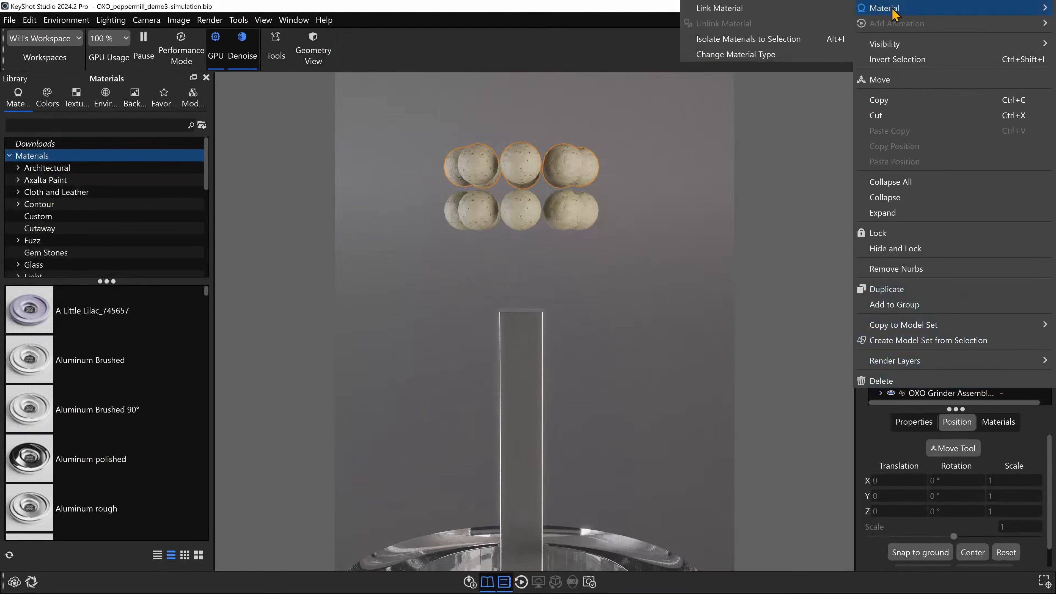
pyautogui.click(999, 422)
pyautogui.rightClick(938, 292)
pyautogui.click(767, 19)
pyautogui.tripleClick(938, 122)
pyautogui.write('Brown')
# Delete the extra texture node from the Brown material and set the Plastic node's diffuse color to dark brown.
pyautogui.click(899, 142)
pyautogui.click(817, 444)
pyautogui.press('Delete')
pyautogui.doubleClick(798, 266)
pyautogui.click(1029, 142)
pyautogui.click(1045, 310)
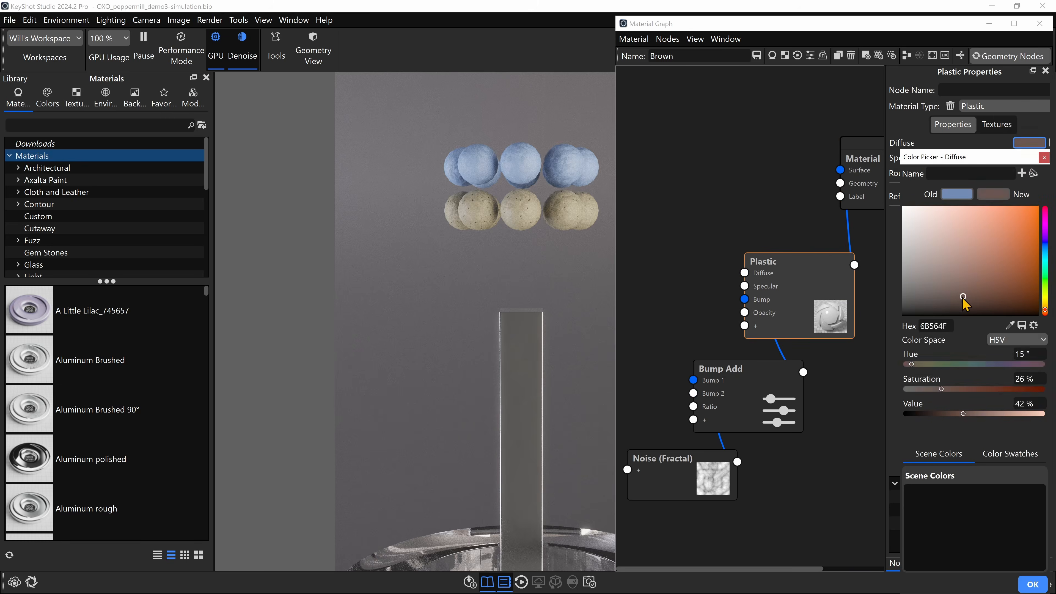
pyautogui.scroll(5, 520, 250)
pyautogui.moveTo(983, 260); pyautogui.dragTo(937, 309)
pyautogui.moveTo(936, 415); pyautogui.dragTo(919, 414)
pyautogui.click(1033, 585)
# Set the Brown material's fractal noise to bump height 1 and 5 levels, and reduce its scale slightly.
pyautogui.doubleClick(666, 478)
pyautogui.moveTo(1015, 256); pyautogui.dragTo(972, 288)
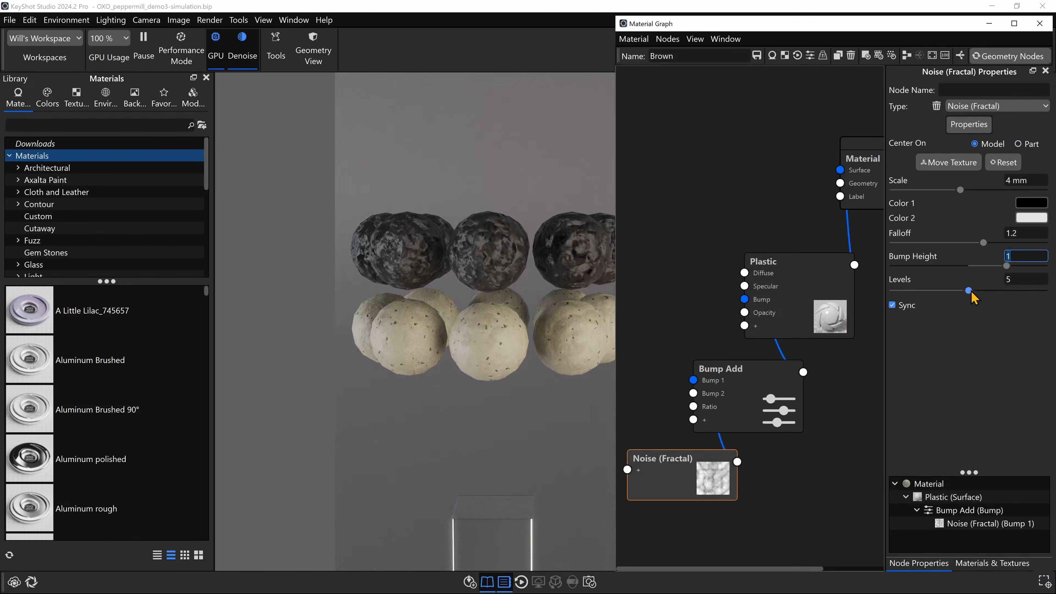
pyautogui.moveTo(954, 191); pyautogui.dragTo(952, 191)
# Feed the fractal noise into the Plastic diffuse through a Color Adjust node and pick its colorize color.
pyautogui.moveTo(738, 461); pyautogui.dragTo(744, 273)
pyautogui.moveTo(724, 370); pyautogui.dragTo(791, 372)
pyautogui.rightClick(741, 374)
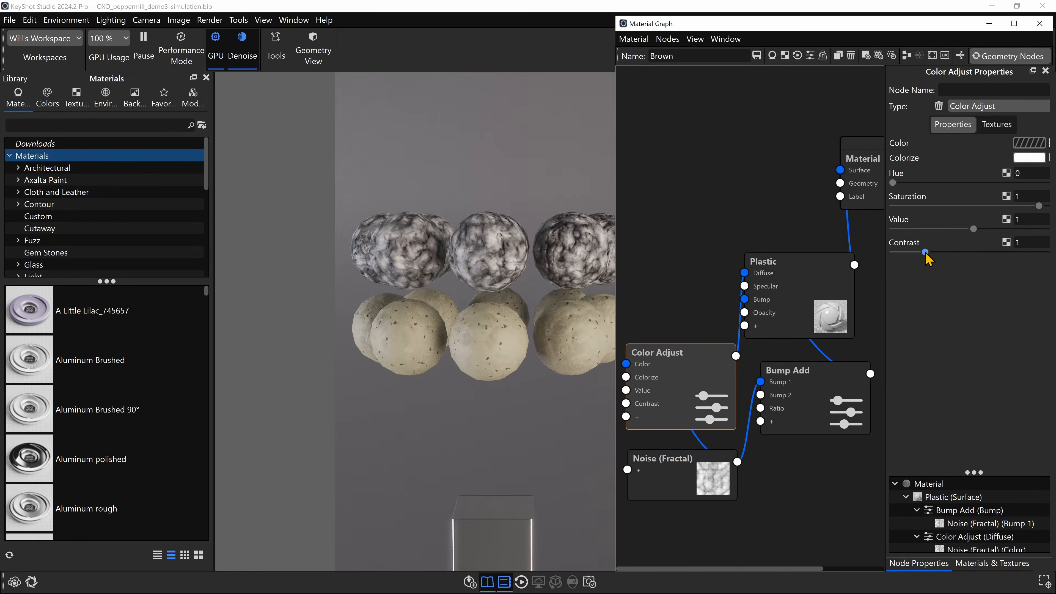
pyautogui.click(1029, 157)
pyautogui.click(968, 289)
pyautogui.click(851, 283)
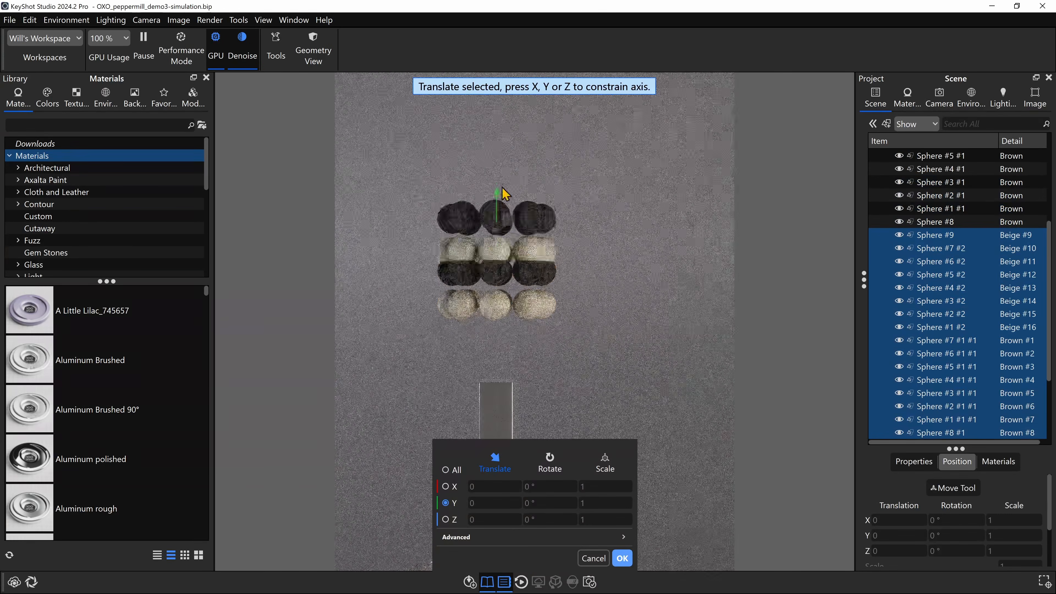
# Duplicate the stacked beige and brown rings repeatedly, moving each copy up along Y to build a taller column.
pyautogui.scroll(-2, 962, 335)
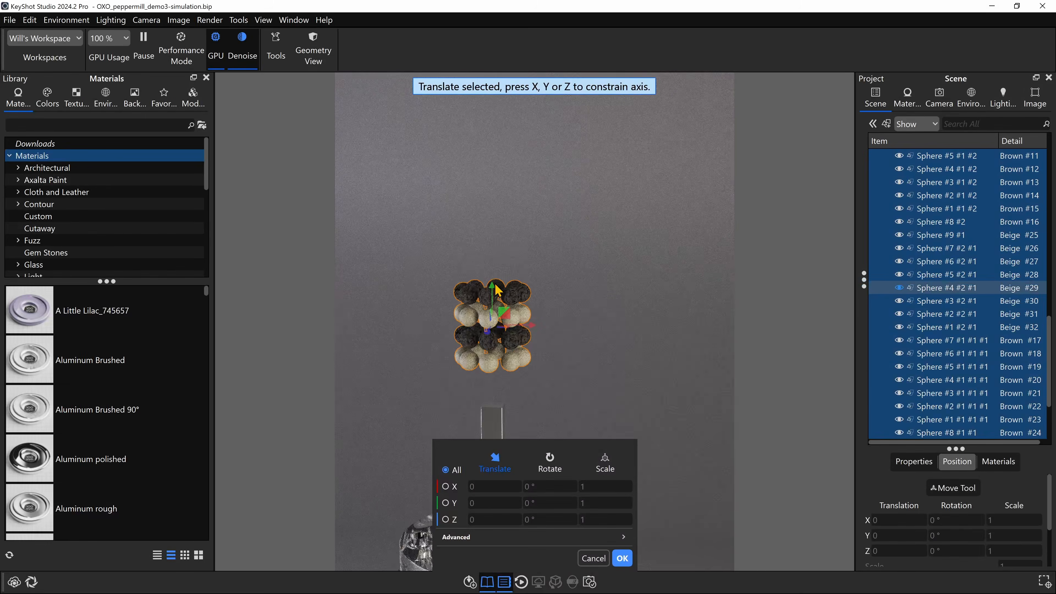
pyautogui.click(623, 558)
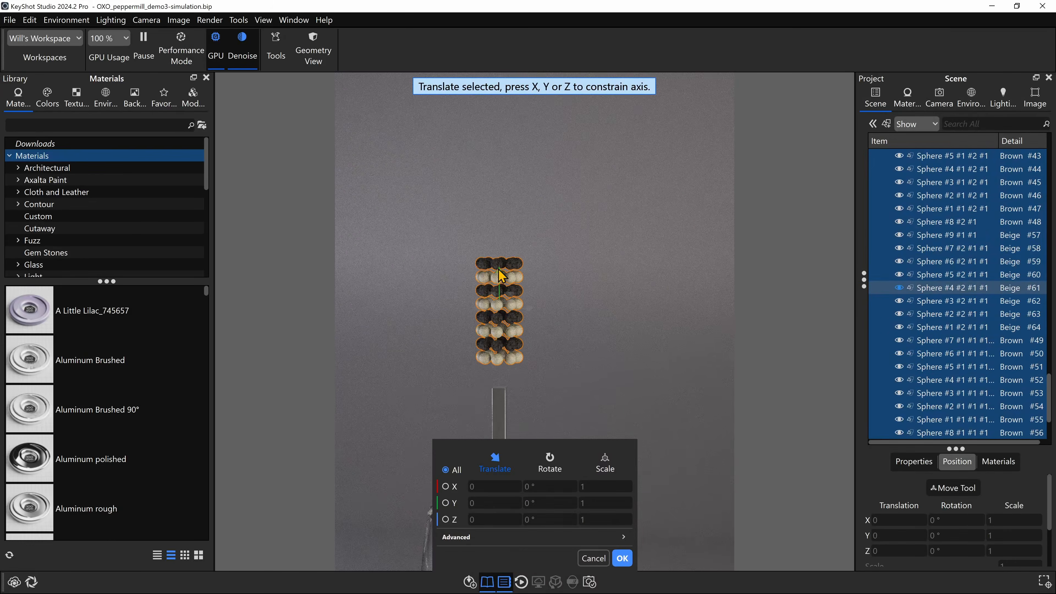
pyautogui.click(622, 559)
# Select all the spheres in the Pepper group, duplicate them and move the copy up above the column.
pyautogui.scroll(15, 938, 200)
pyautogui.click(936, 196)
pyautogui.keyDown('shift'); pyautogui.click(889, 381); pyautogui.keyUp('shift')
pyautogui.rightClick(888, 381)
pyautogui.click(898, 288)
pyautogui.scroll(-3, 555, 236)
pyautogui.moveTo(511, 236); pyautogui.dragTo(523, 78)
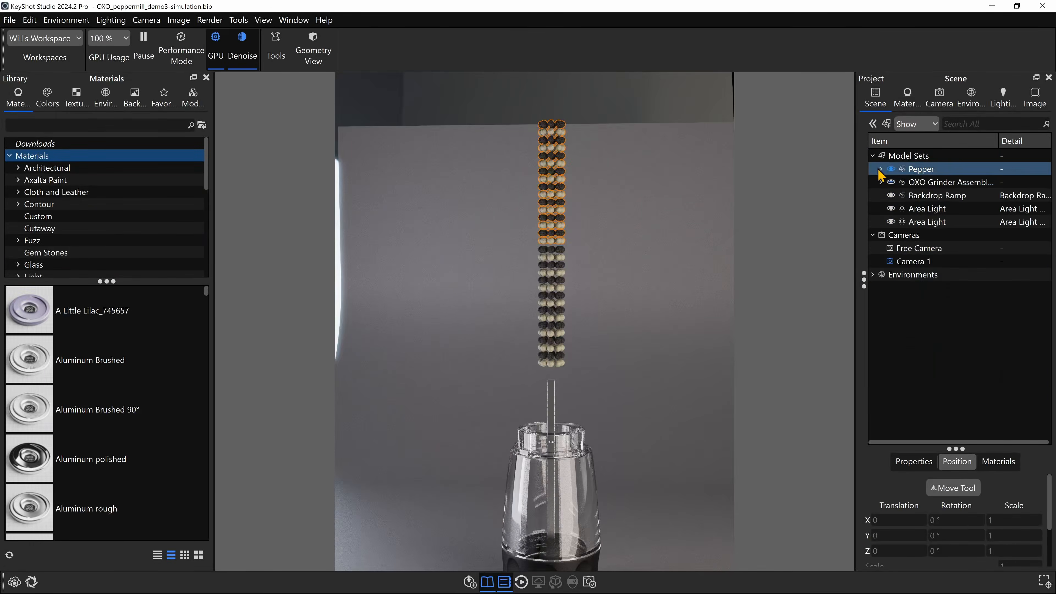
# Turn on Performance Mode and select the duplicated Brown materials in the scene's material list.
pyautogui.hotkey('alt', 'p')
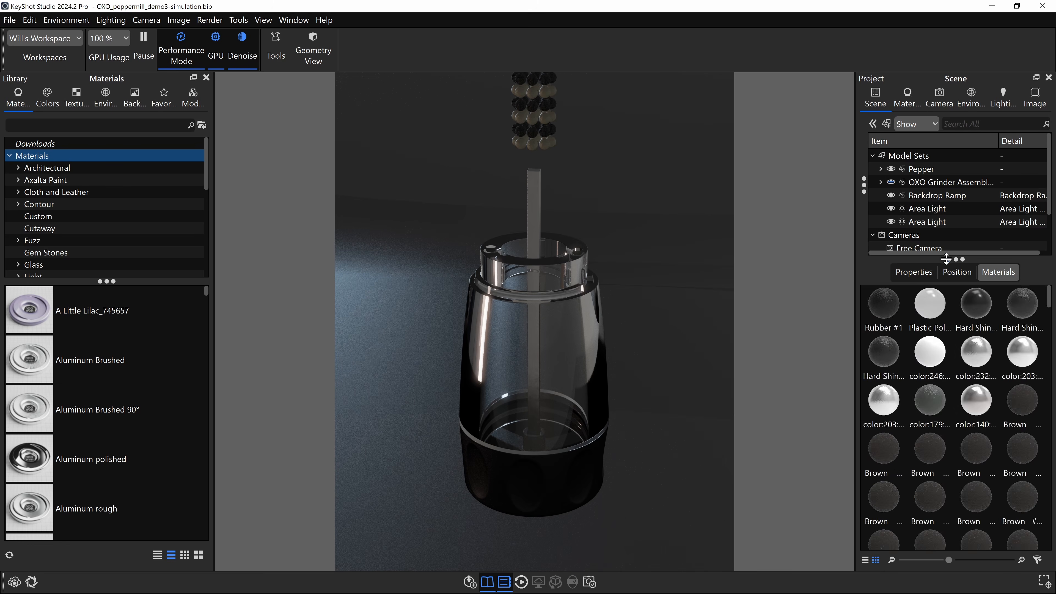
pyautogui.click(889, 467)
pyautogui.scroll(-5, 892, 483)
pyautogui.rightClick(894, 493)
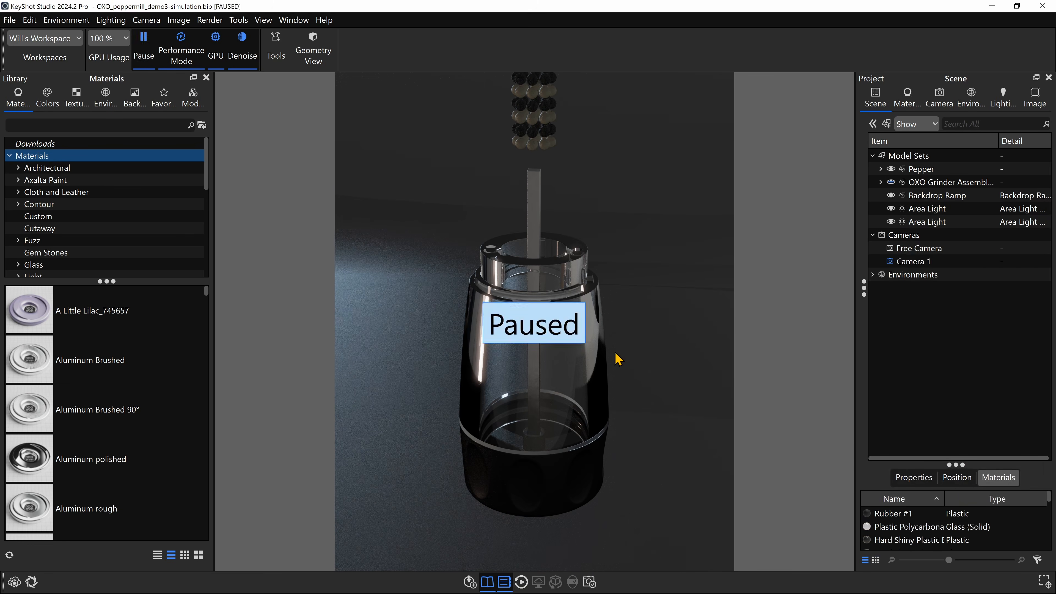
# Pattern the Pepper group linearly with 5 Y instances at 148 mm spacing, 65.88° scattering Y rotation and linked materials, without resizing the environment.
pyautogui.rightClick(922, 173)
pyautogui.click(893, 341)
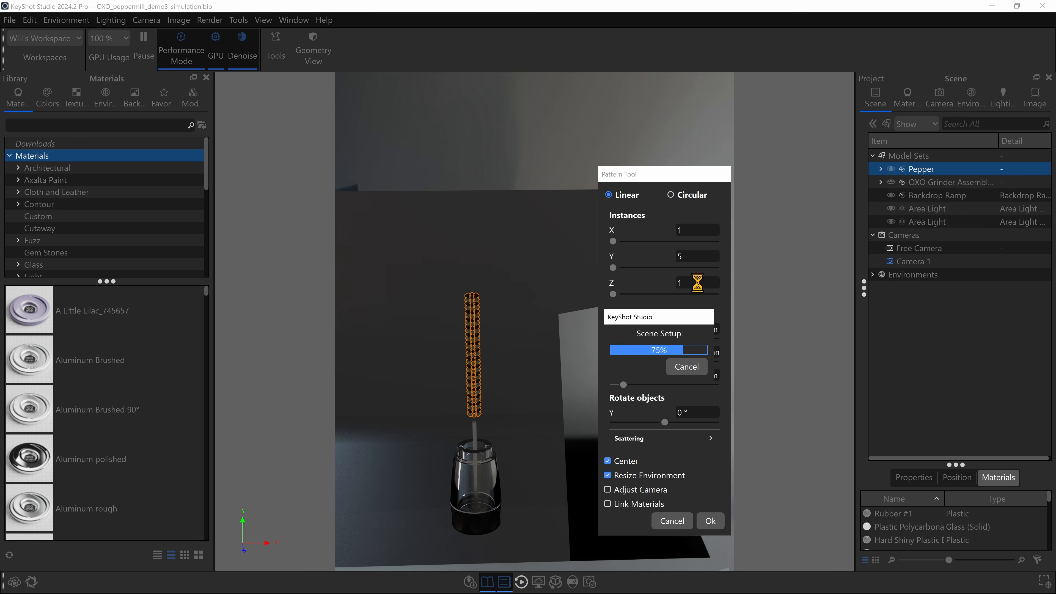
pyautogui.press('Return')
pyautogui.moveTo(623, 361); pyautogui.dragTo(664, 361)
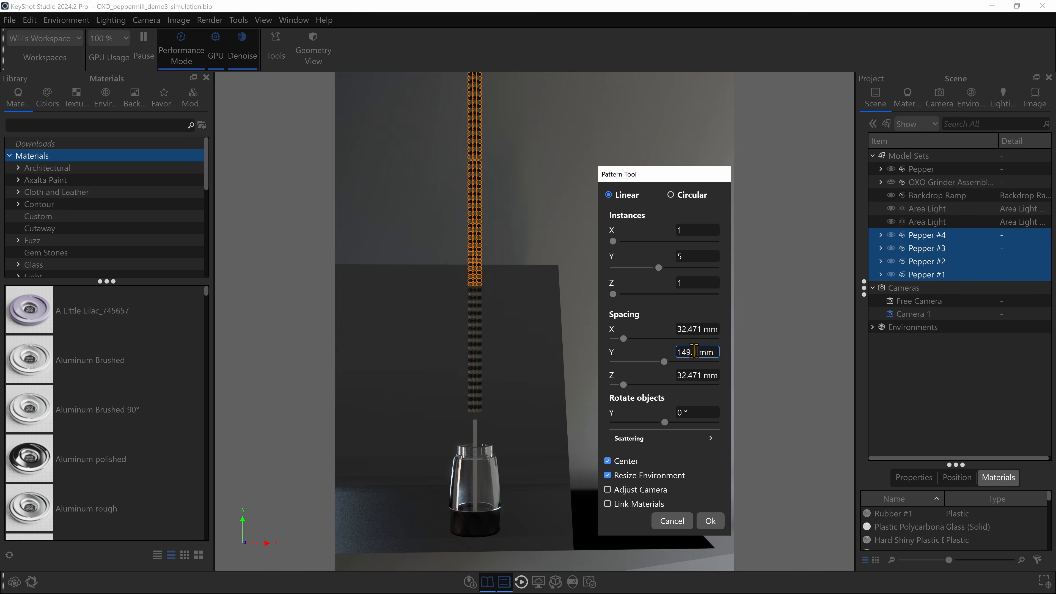
pyautogui.scroll(5, 421, 288)
pyautogui.moveTo(456, 282); pyautogui.dragTo(459, 290)
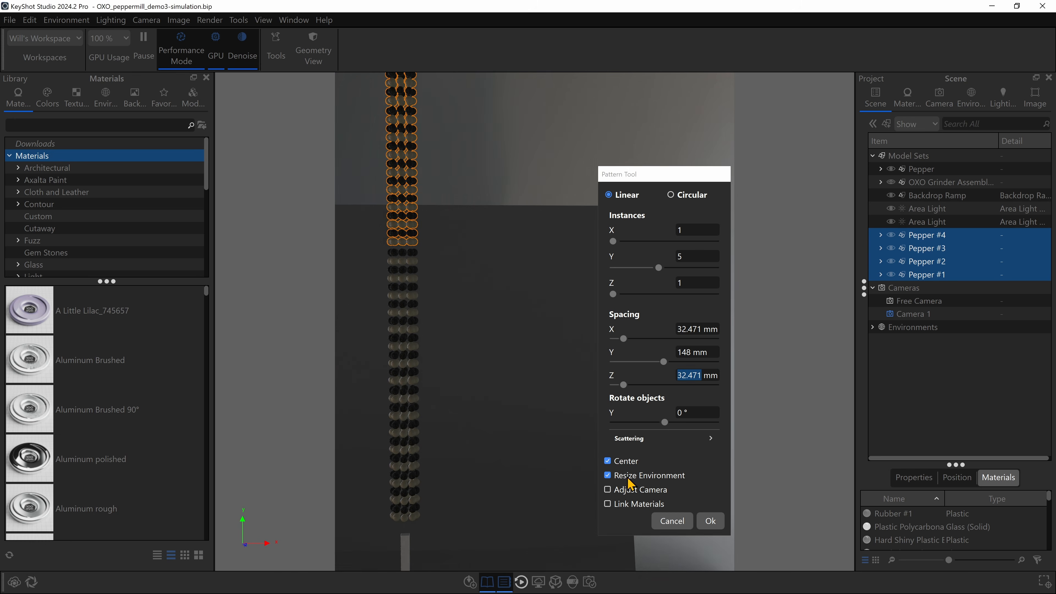
pyautogui.click(665, 440)
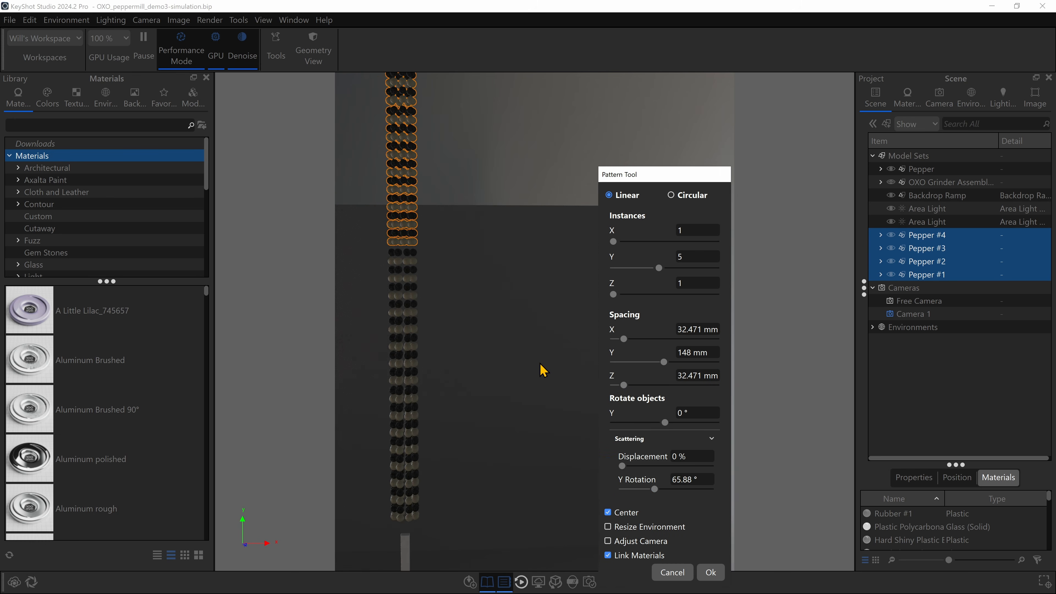
pyautogui.press('Return')
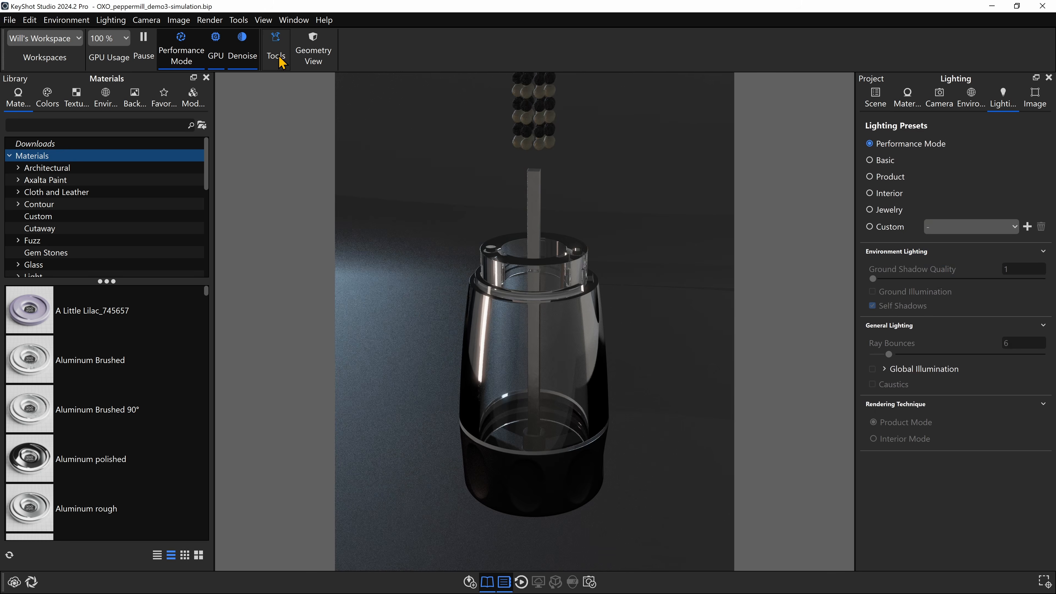
# Run a physics simulation at 0.1 quality in shaded view on the Pepper and Pepper #1 to #4 groups, simulated as parts.
pyautogui.click(275, 54)
pyautogui.click(420, 166)
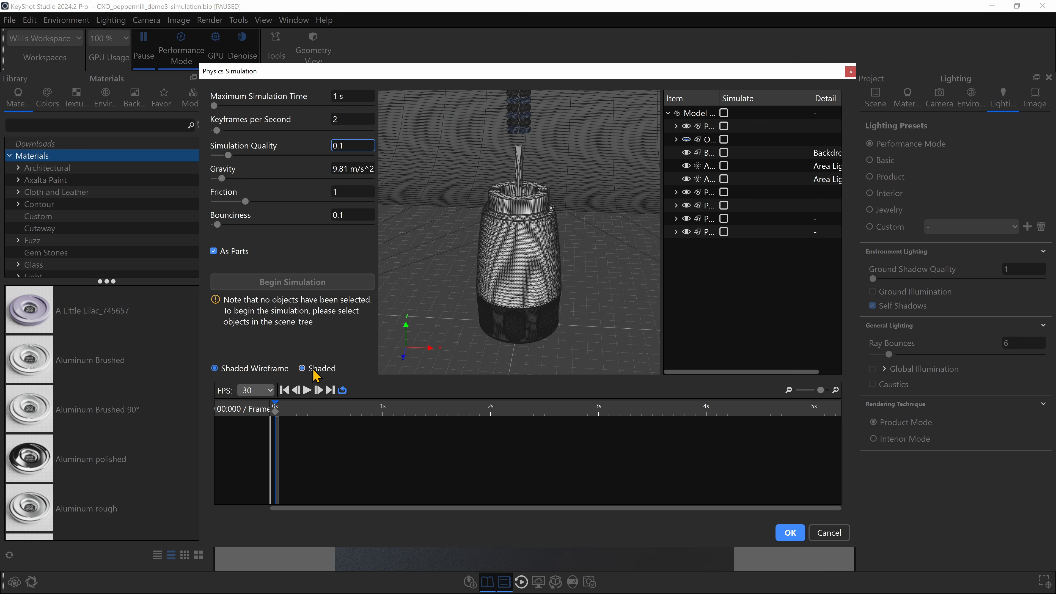
pyautogui.click(314, 370)
pyautogui.moveTo(719, 98); pyautogui.dragTo(769, 98)
pyautogui.click(773, 126)
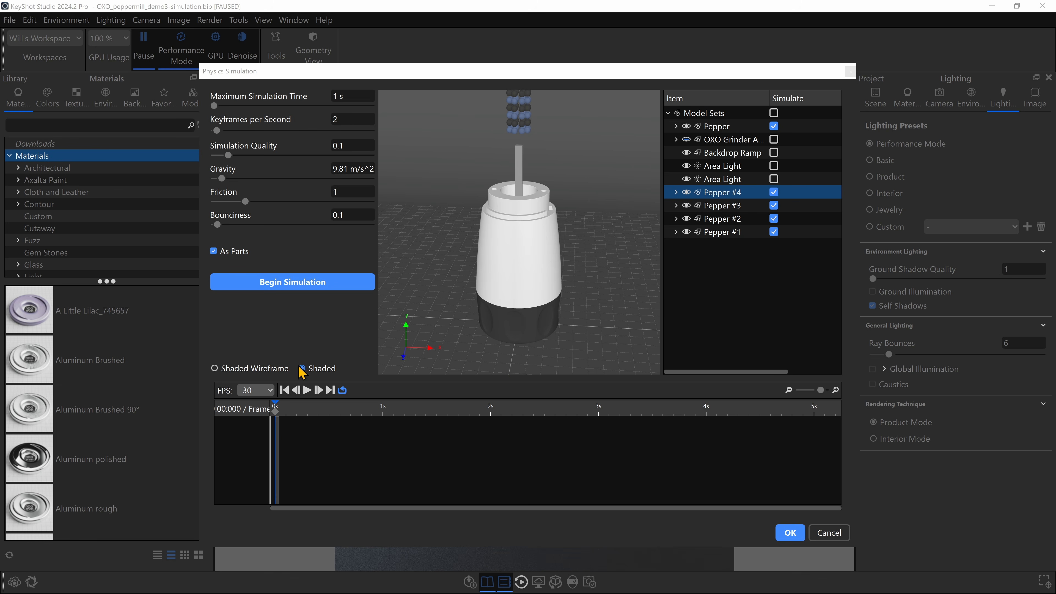
pyautogui.click(320, 285)
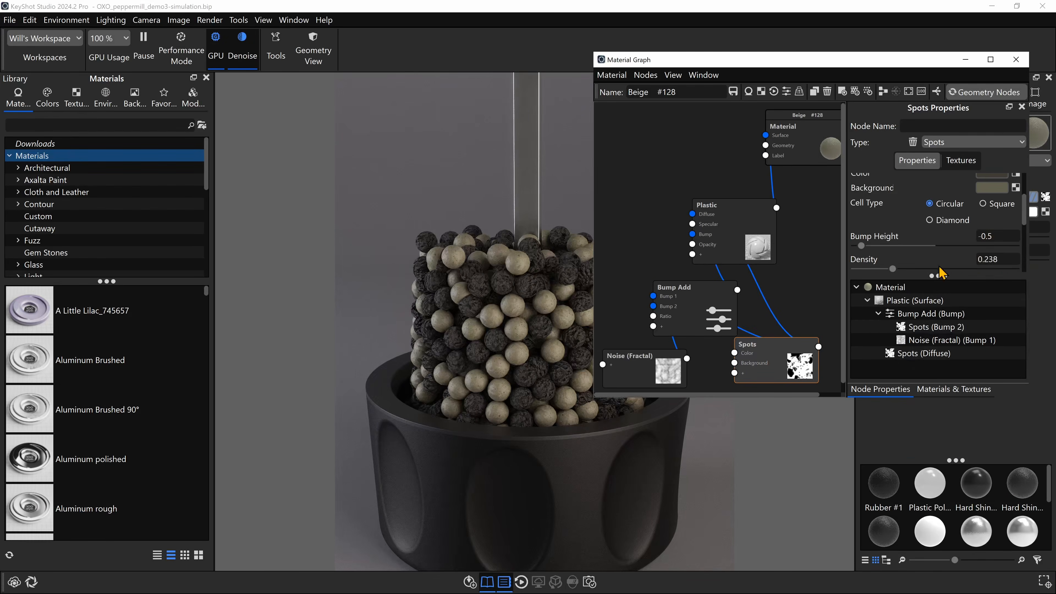
# Enlarge the Spots node's property area in the Beige #128 material graph and examine its upper settings.
pyautogui.moveTo(934, 275); pyautogui.dragTo(938, 337)
pyautogui.scroll(3, 936, 250)
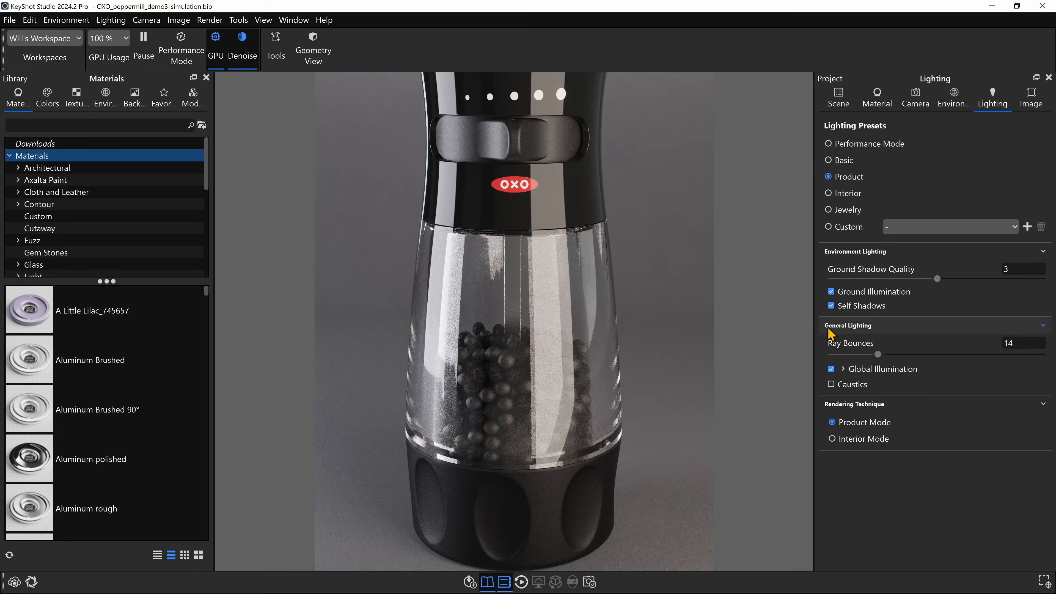
# Enable Caustics in the general lighting settings and select the Hopper part in the scene.
pyautogui.click(831, 384)
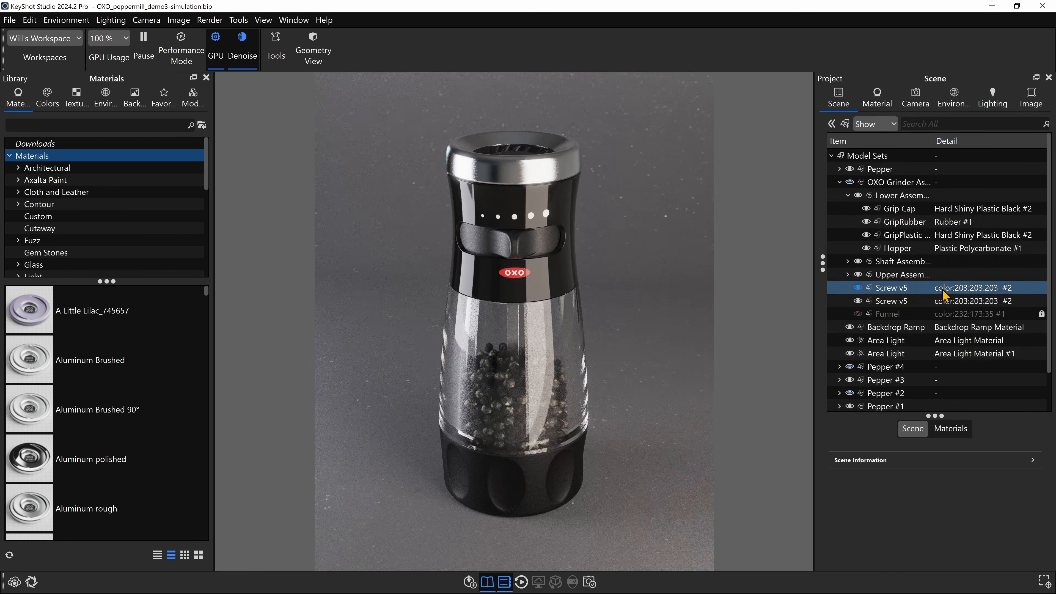
pyautogui.click(973, 248)
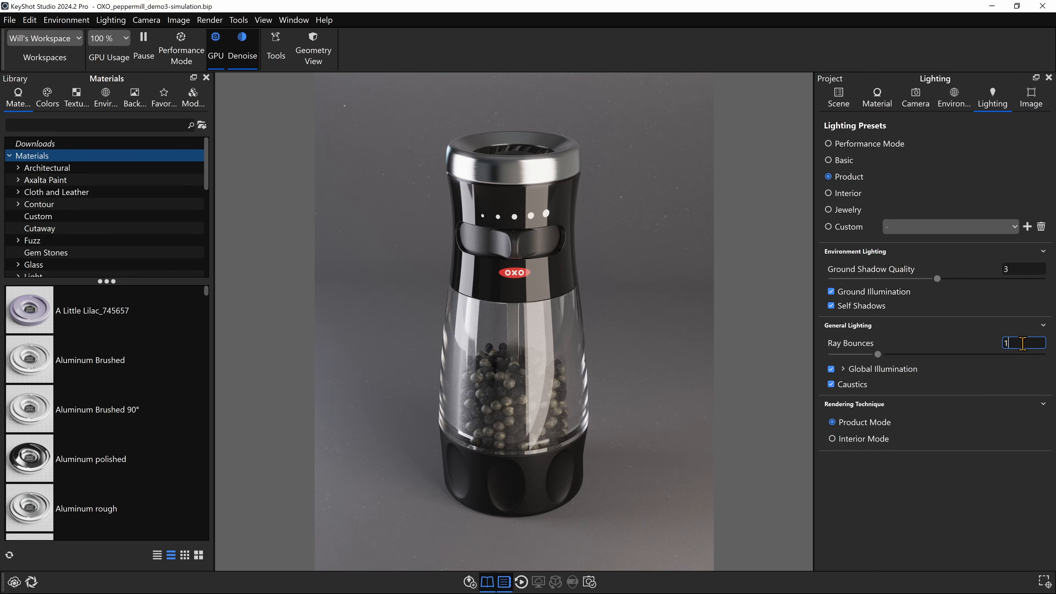